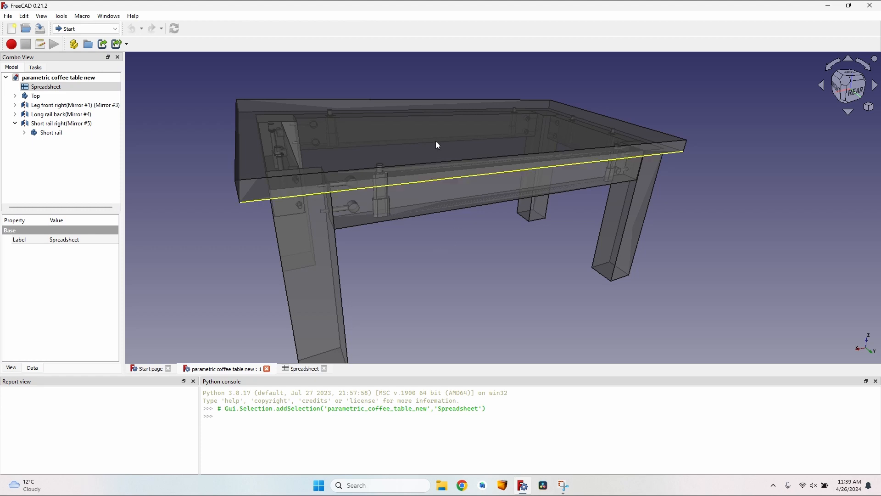
# - Examine the coffee table model's top, rails and legs from several angles
pyautogui.scroll(-3, 493, 276)
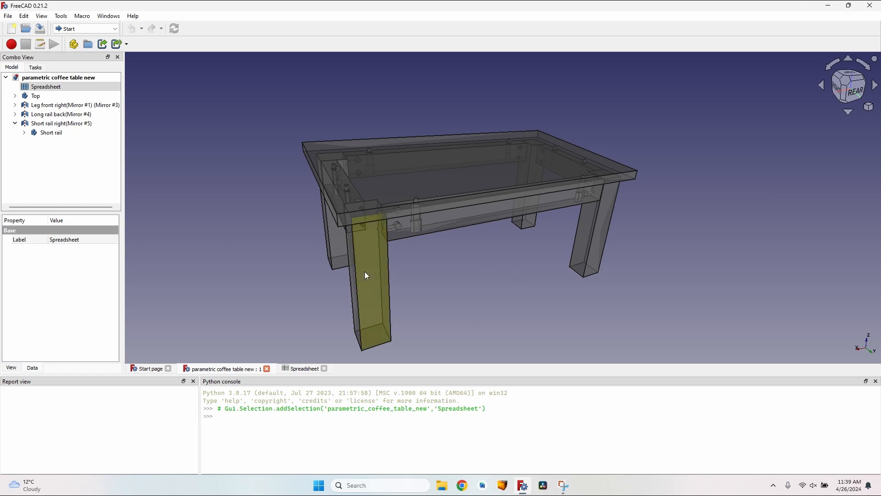
pyautogui.moveTo(364, 272); pyautogui.dragTo(358, 213, button='middle')
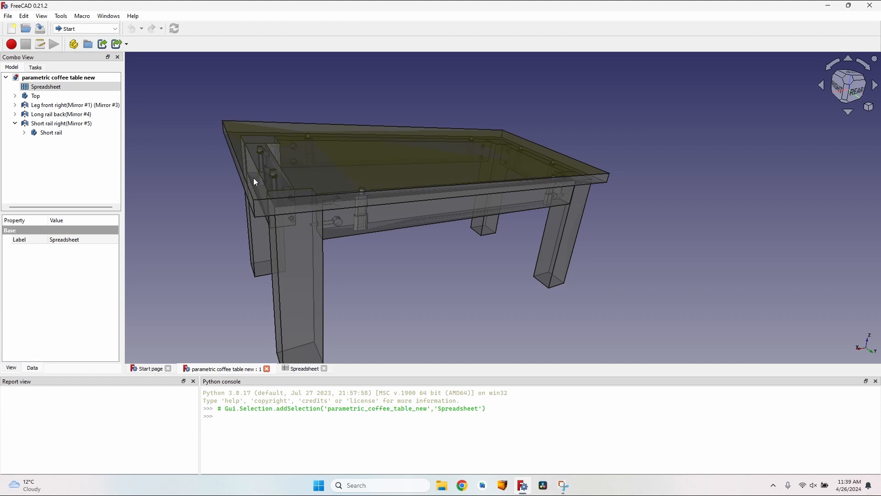
pyautogui.moveTo(543, 192); pyautogui.dragTo(363, 152, button='middle')
pyautogui.moveTo(425, 191); pyautogui.dragTo(231, 237, button='middle')
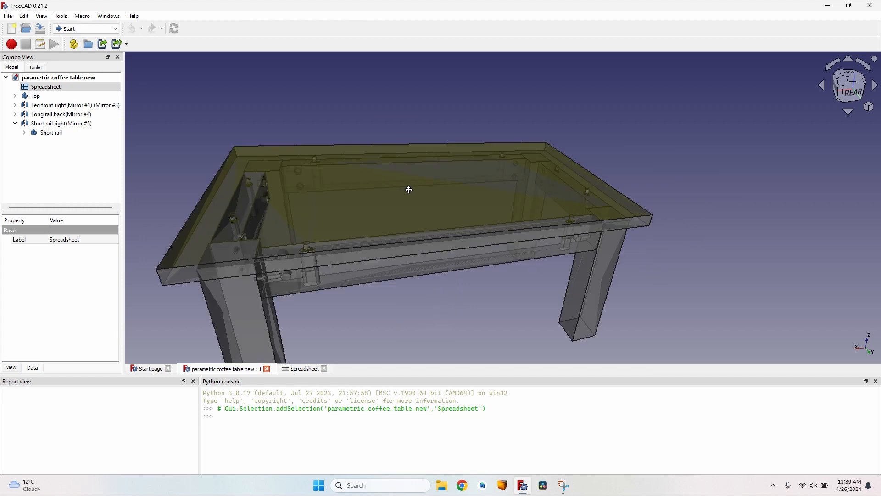
pyautogui.moveTo(407, 188); pyautogui.dragTo(423, 202, button='middle')
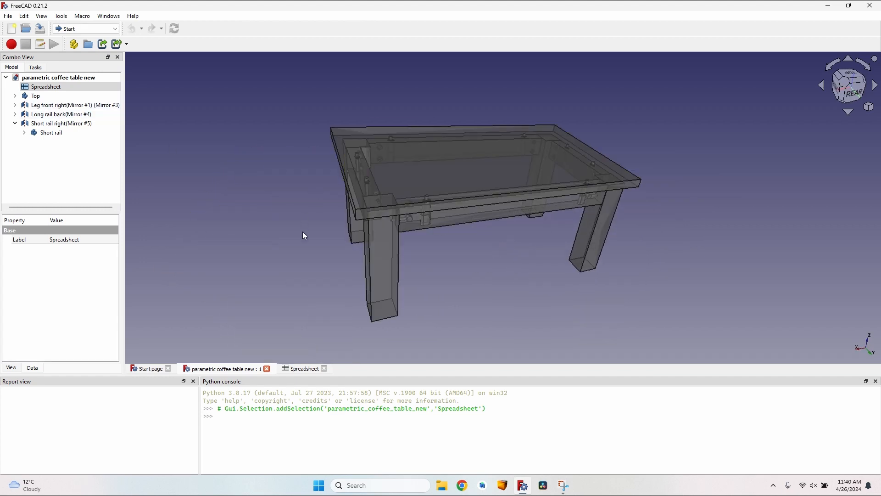
pyautogui.moveTo(305, 234); pyautogui.dragTo(312, 231, button='middle')
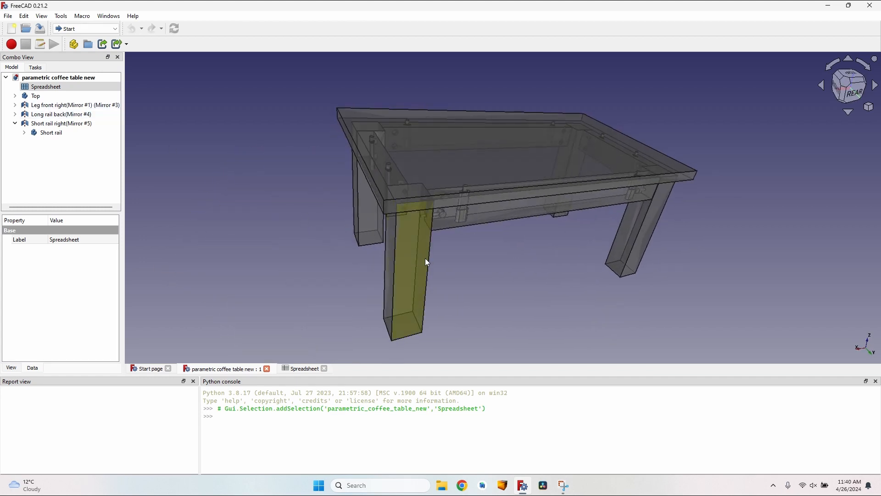
pyautogui.scroll(2, 466, 245)
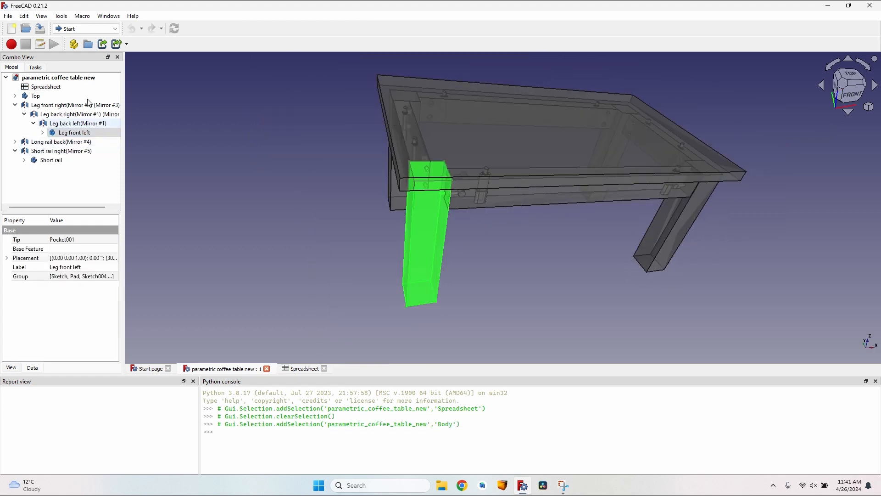
# - In the Path workbench, create a job for the Leg front left body using the "6 mm hardwood" job template
pyautogui.click(87, 29)
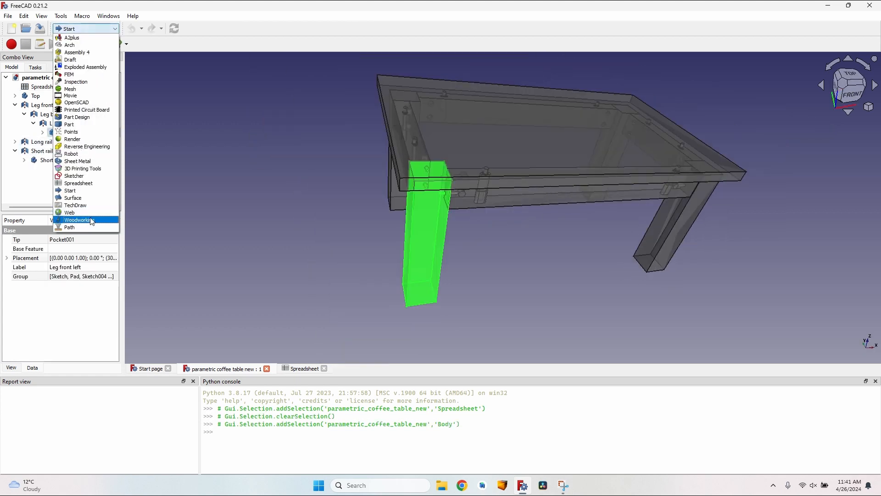
pyautogui.click(94, 225)
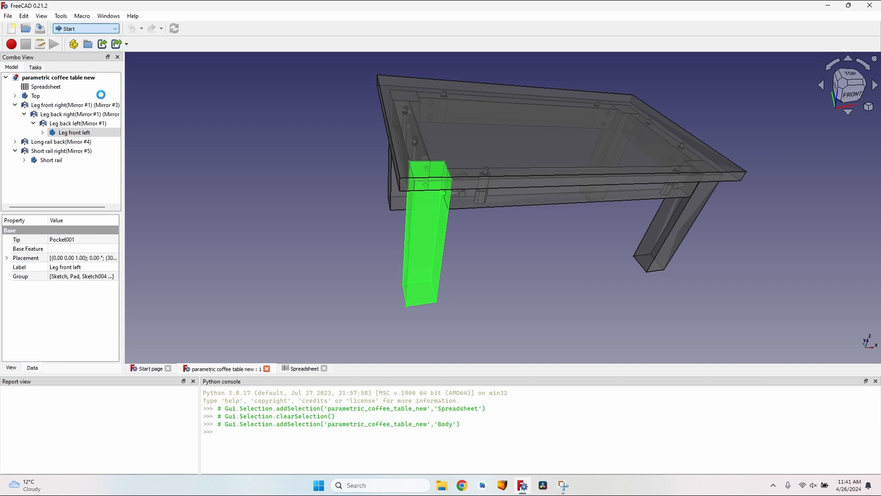
pyautogui.click(75, 133)
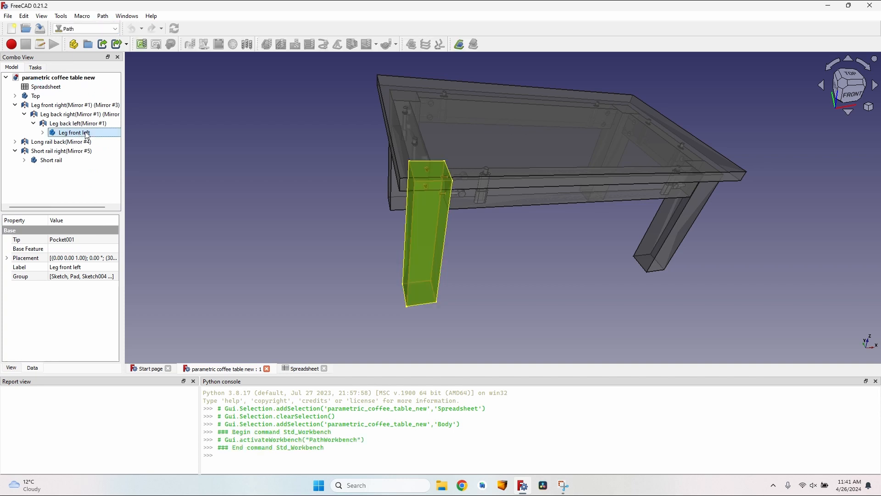
pyautogui.click(142, 45)
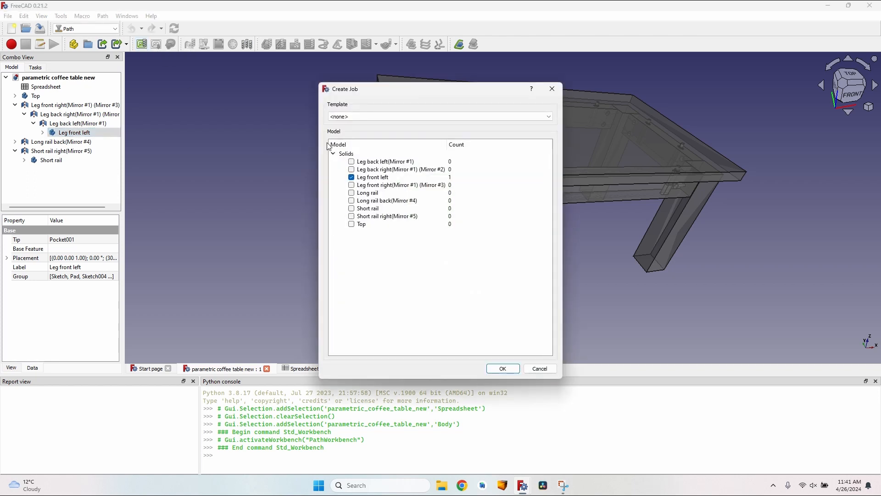
pyautogui.click(367, 116)
pyautogui.click(384, 128)
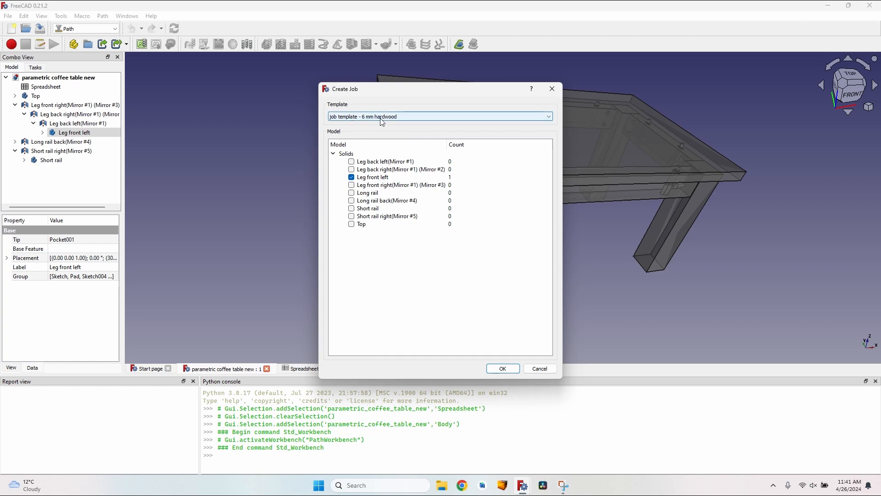
pyautogui.press('Return')
# - Add the 4 mm endmill to the job's tools and accept the job
pyautogui.click(128, 128)
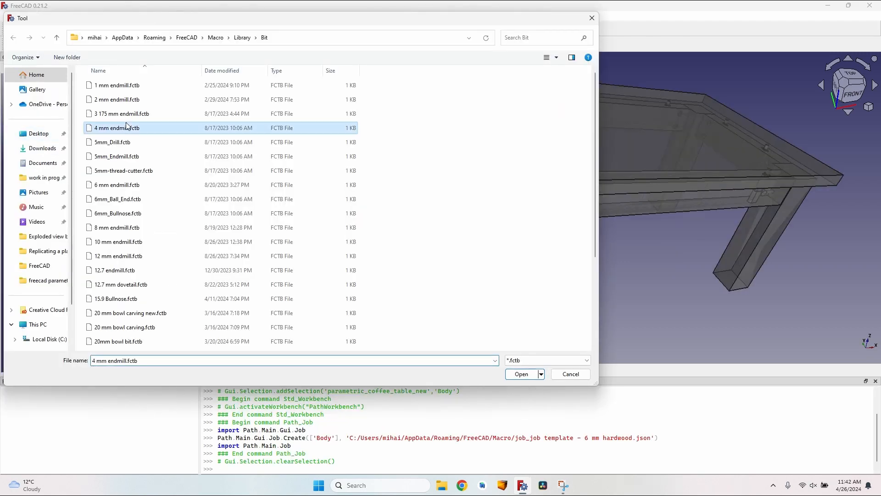
pyautogui.doubleClick(126, 125)
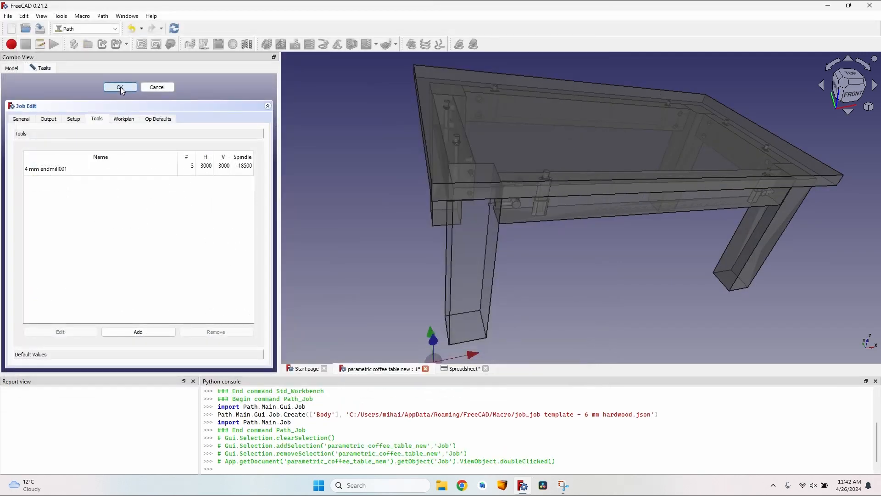
pyautogui.click(121, 87)
# - Hide the table top, all legs and all rails, and show only the job's Model-Leg front left clone
pyautogui.click(87, 96)
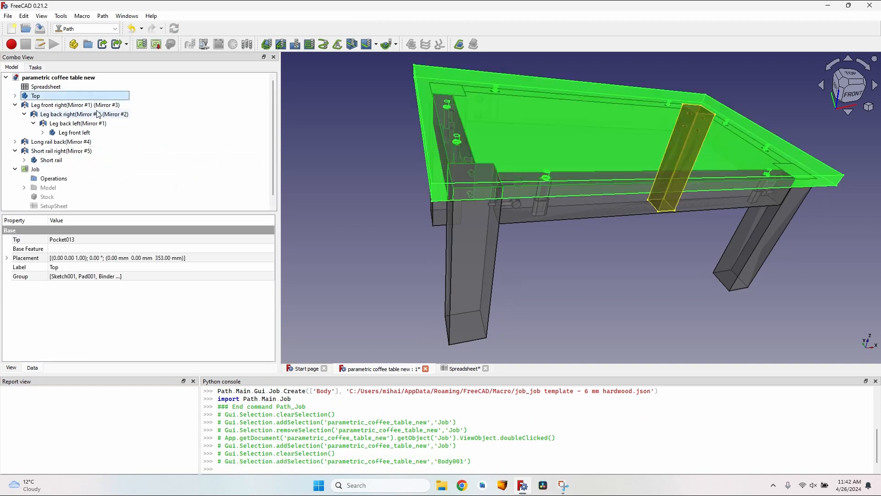
pyautogui.keyDown('shift'); pyautogui.click(65, 151); pyautogui.keyUp('shift')
pyautogui.keyDown('ctrl'); pyautogui.click(62, 159); pyautogui.keyUp('ctrl')
pyautogui.press('space')
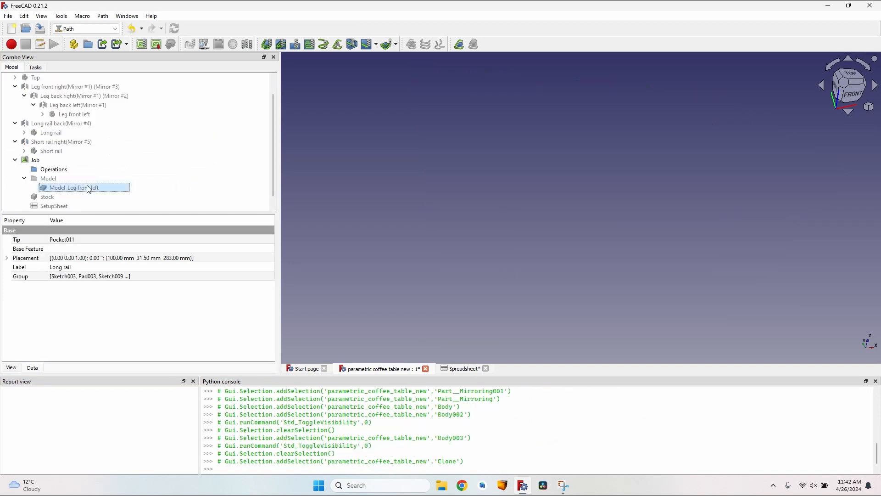
pyautogui.press('space')
pyautogui.click(422, 242)
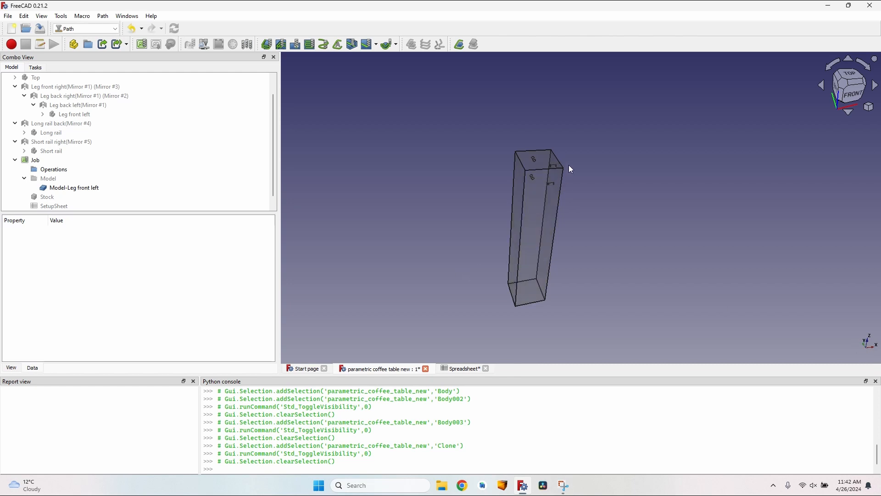
# - Inspect the isolated leg and its holes, check the dimensions in the spreadsheet and return to the 3D model
pyautogui.moveTo(558, 175); pyautogui.dragTo(411, 232, button='middle')
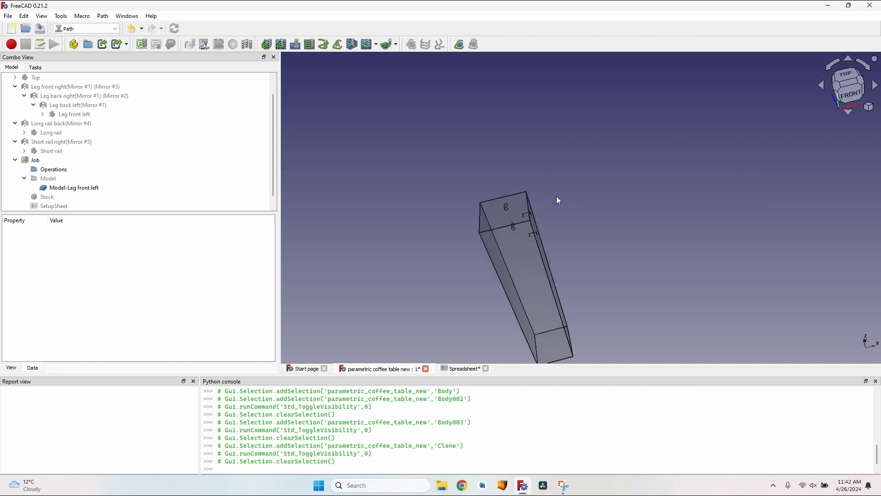
pyautogui.moveTo(499, 212); pyautogui.dragTo(539, 282, button='middle')
pyautogui.click(462, 368)
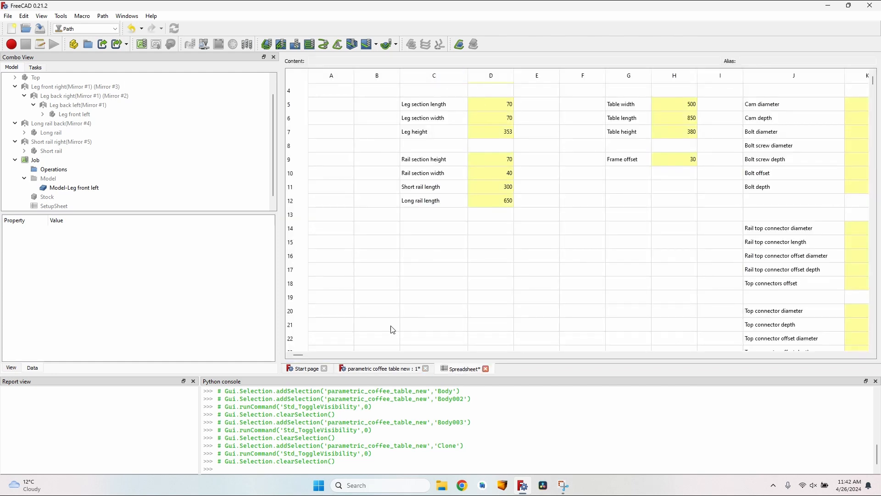
pyautogui.click(379, 368)
# - Rotate the Model-Leg front left clone by -90° pitch around the y-axis through its placement and apply it
pyautogui.click(24, 16)
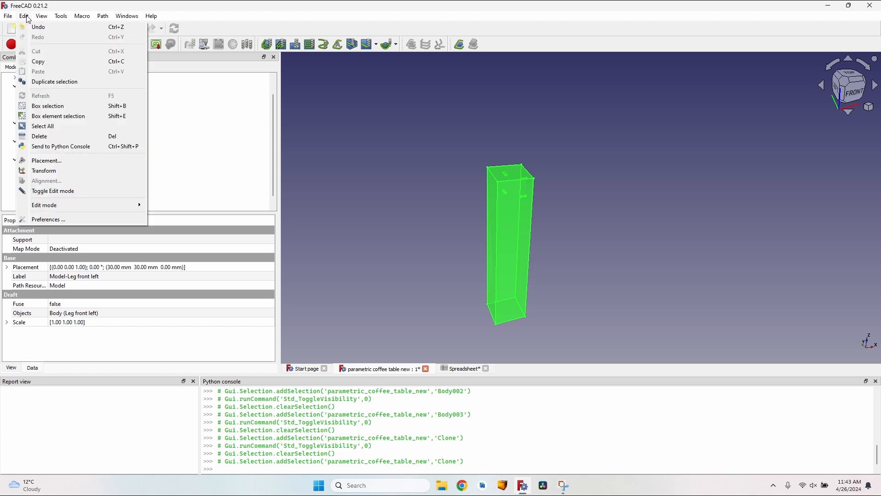
pyautogui.click(68, 162)
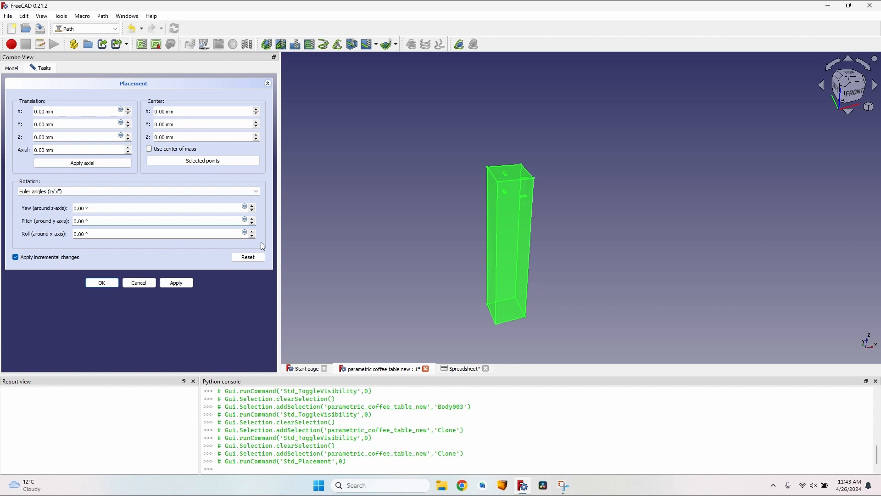
pyautogui.write('9')
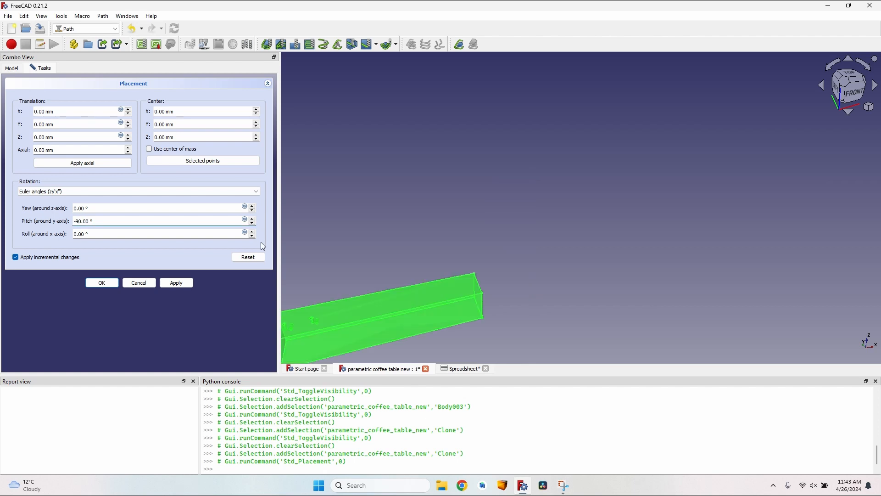
pyautogui.scroll(-2, 455, 255)
pyautogui.moveTo(454, 256); pyautogui.dragTo(411, 243, button='middle')
pyautogui.scroll(3, 411, 244)
pyautogui.scroll(2, 542, 237)
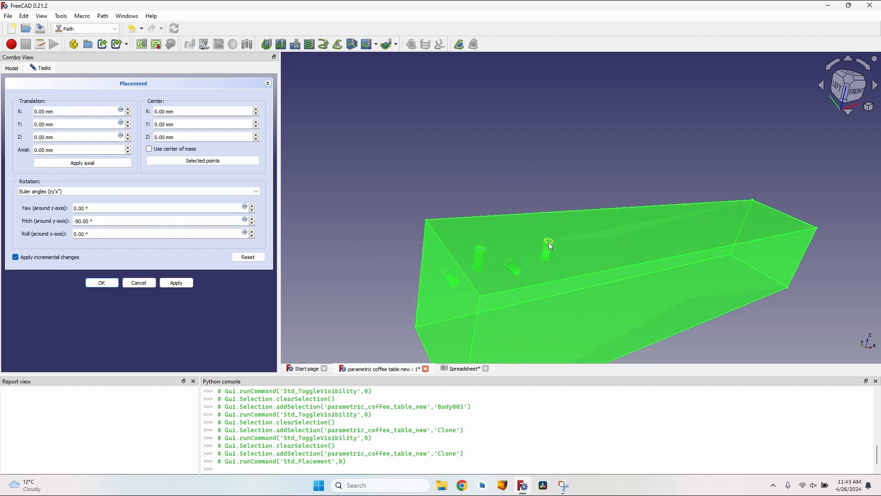
pyautogui.click(180, 286)
pyautogui.click(101, 283)
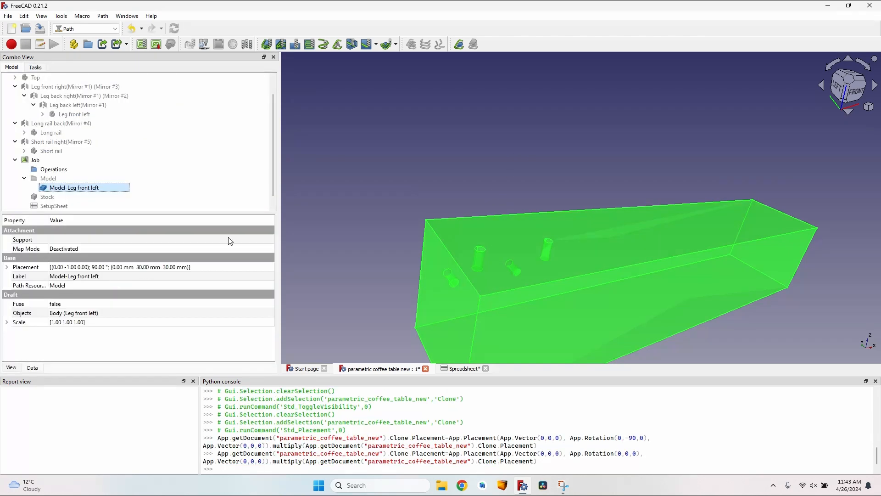
# - Reopen the job's setup and refresh the stock so its bounding box matches the rotated leg
pyautogui.doubleClick(46, 159)
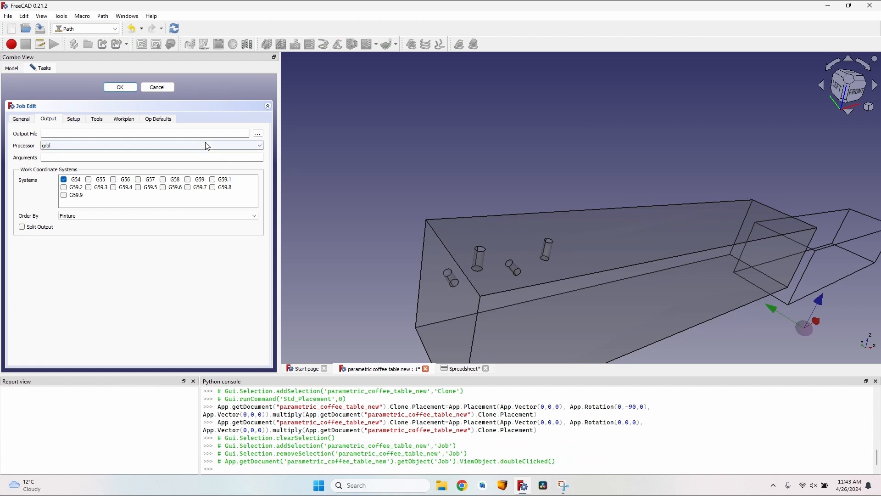
pyautogui.click(73, 119)
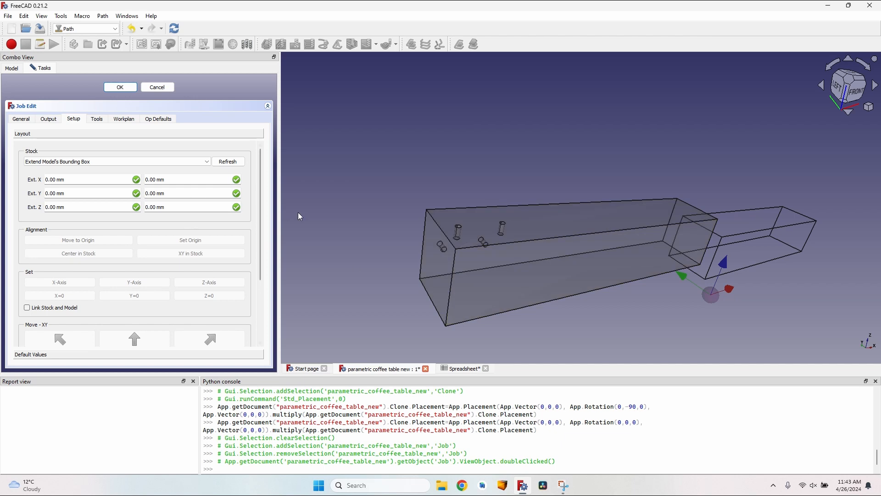
pyautogui.click(227, 163)
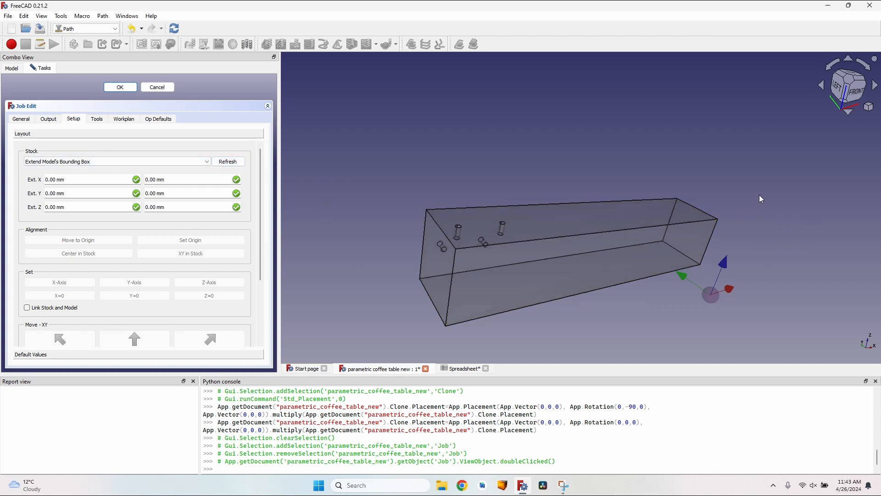
# - Set the job origin at the leg's lower front corner on the drilled end and accept the job edits
pyautogui.scroll(4, 484, 321)
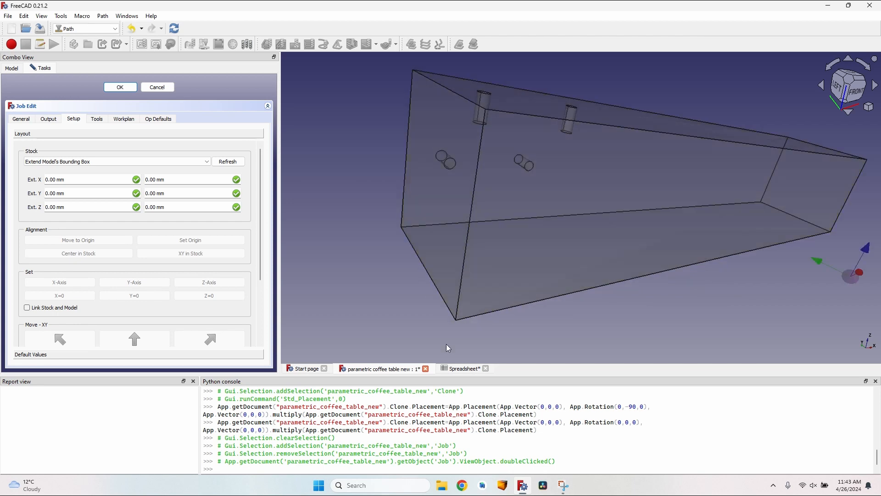
pyautogui.click(457, 320)
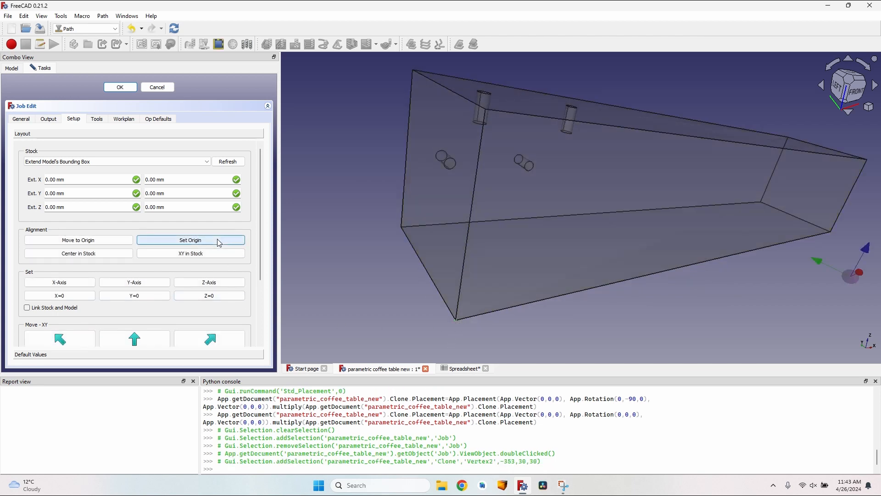
pyautogui.scroll(-5, 481, 311)
pyautogui.moveTo(547, 315); pyautogui.dragTo(429, 239, button='middle')
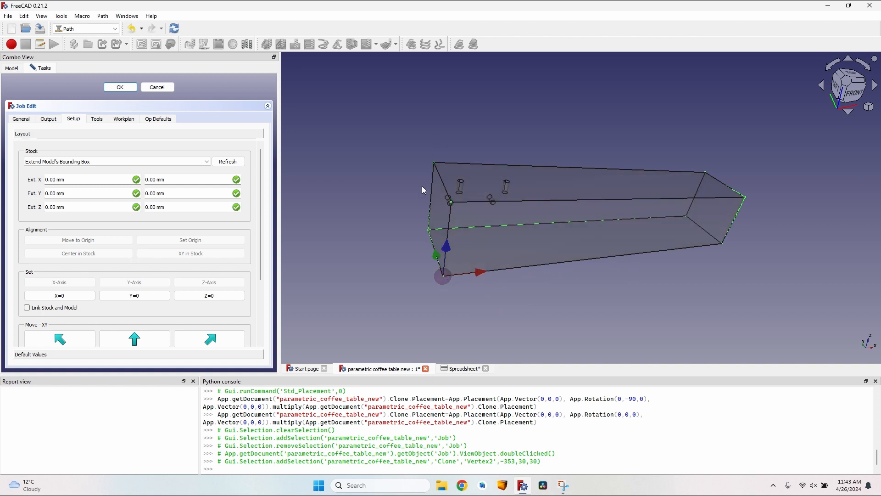
pyautogui.scroll(2, 464, 192)
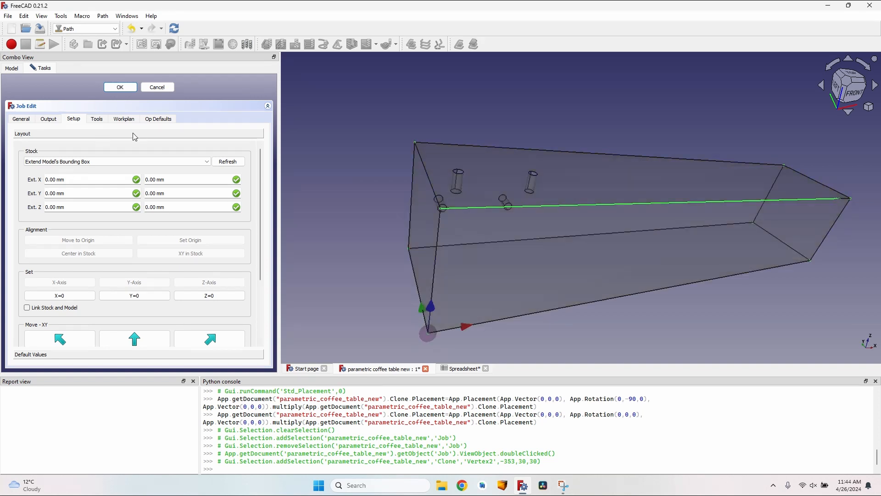
pyautogui.click(123, 88)
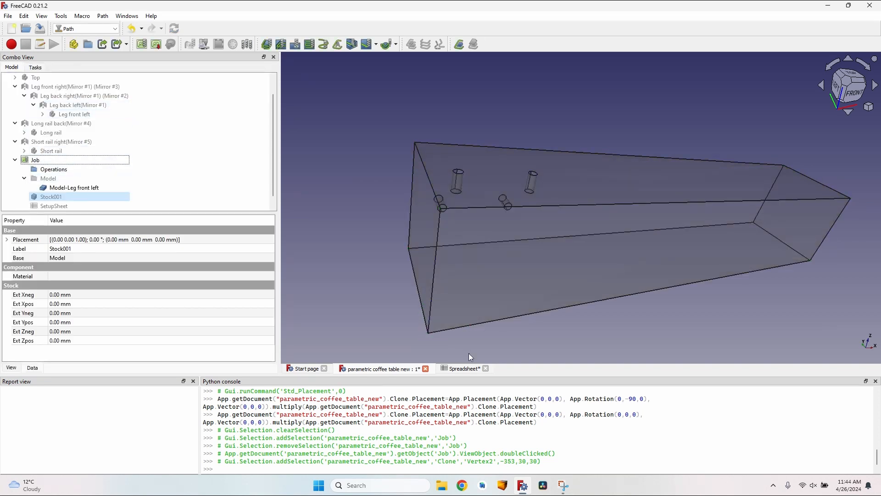
# - Set the table height to 500 in the spreadsheet
pyautogui.click(468, 370)
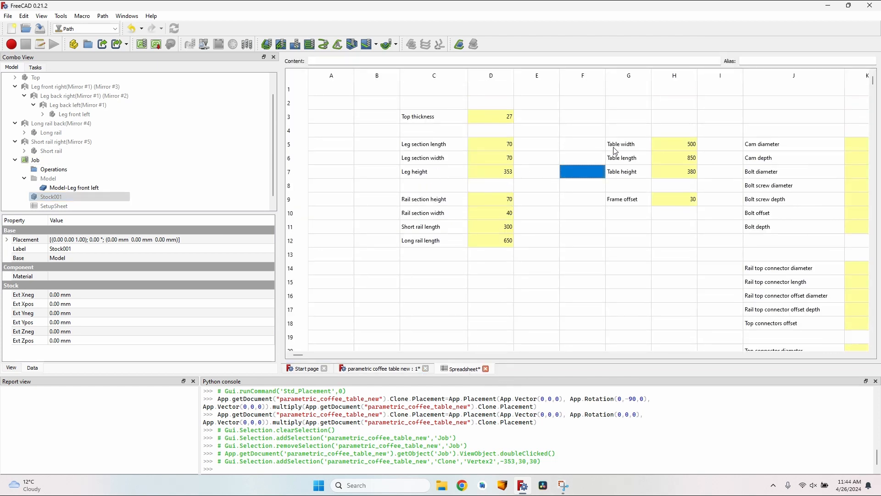
pyautogui.click(679, 176)
pyautogui.write('5')
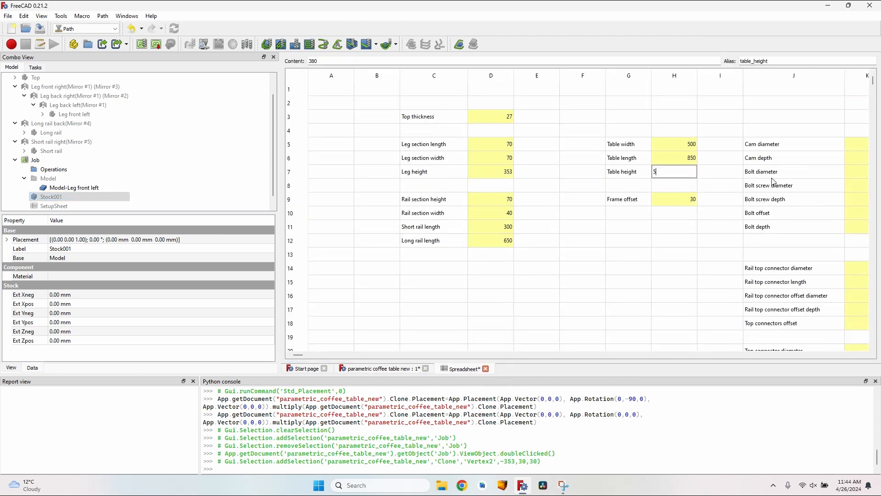
pyautogui.write('00')
# - Set the leg section length to 80 and the leg section width to 90 in the spreadsheet
pyautogui.click(507, 143)
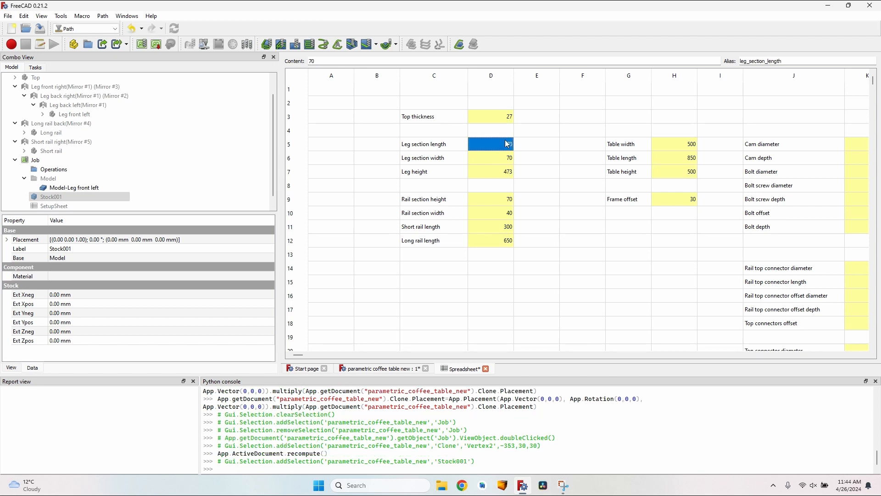
pyautogui.write('80')
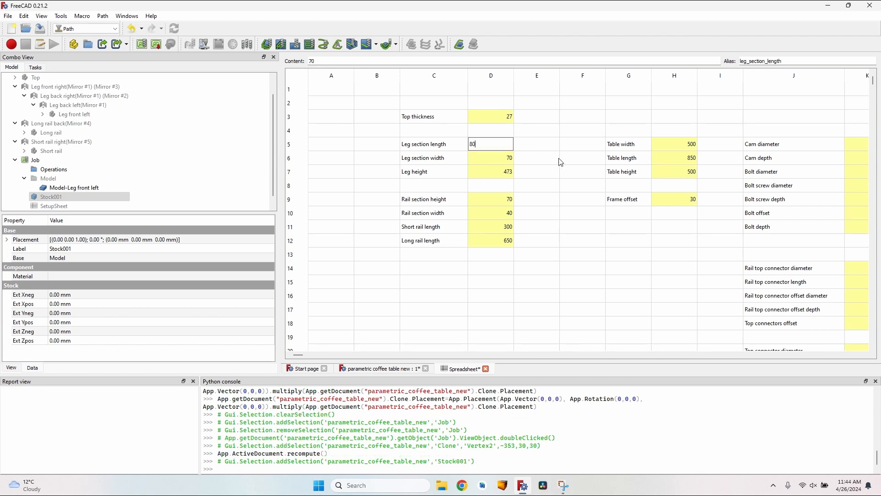
pyautogui.press('Tab')
pyautogui.press('Return')
pyautogui.write('90')
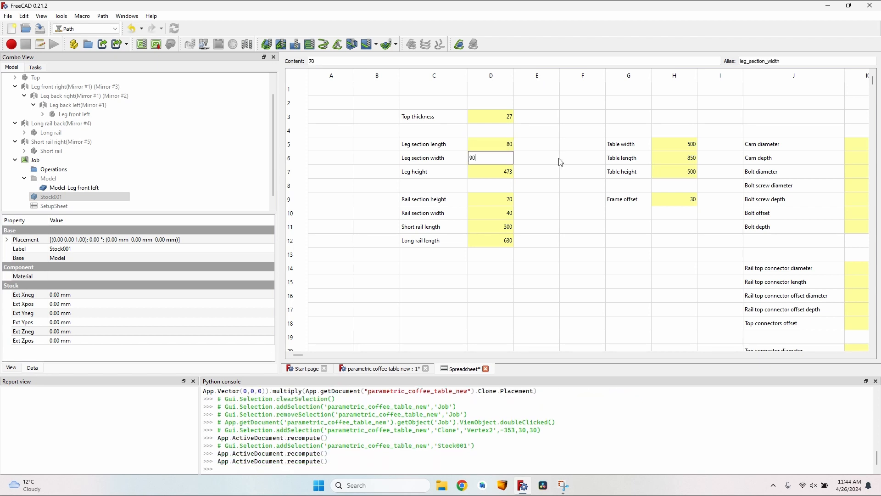
# - Reopen the job, switch its stock to Create Box and set the origin at the leg's lower front corner on the drilled end
pyautogui.click(379, 368)
pyautogui.moveTo(424, 241); pyautogui.dragTo(574, 225, button='middle')
pyautogui.doubleClick(35, 160)
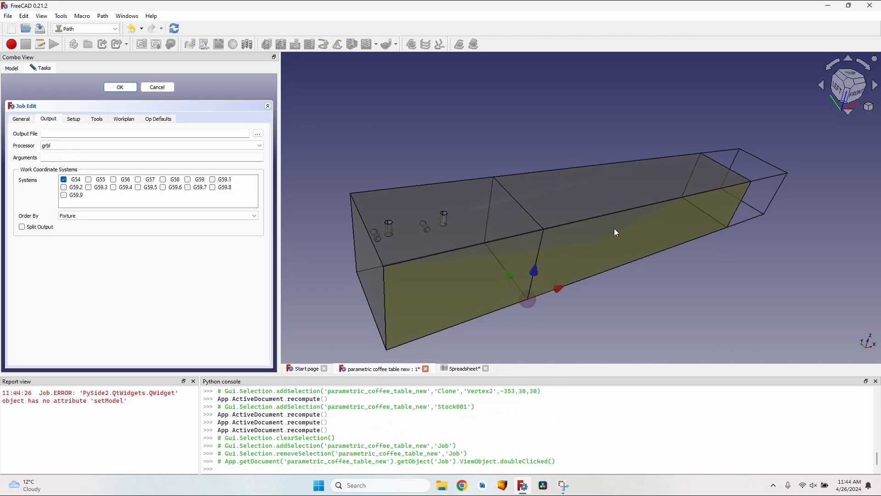
pyautogui.scroll(-2, 617, 228)
pyautogui.scroll(2, 621, 228)
pyautogui.moveTo(622, 229); pyautogui.dragTo(638, 246, button='middle')
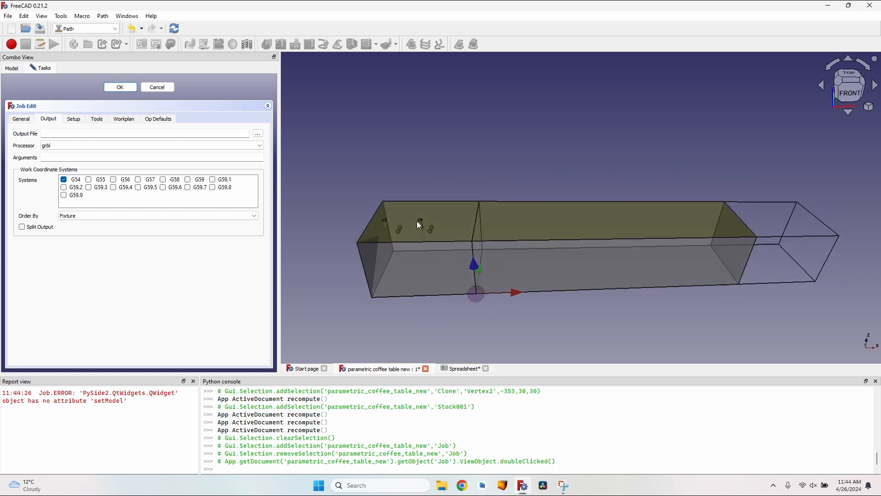
pyautogui.scroll(2, 439, 230)
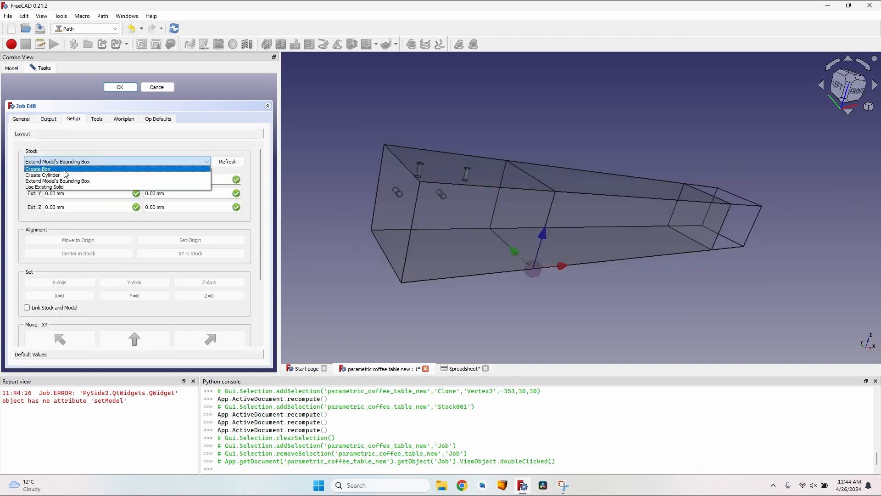
pyautogui.click(64, 170)
pyautogui.click(401, 282)
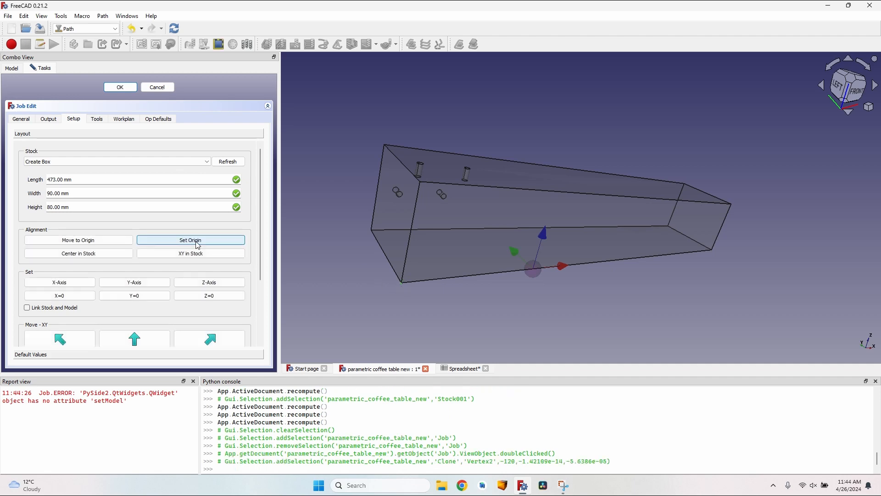
pyautogui.click(120, 87)
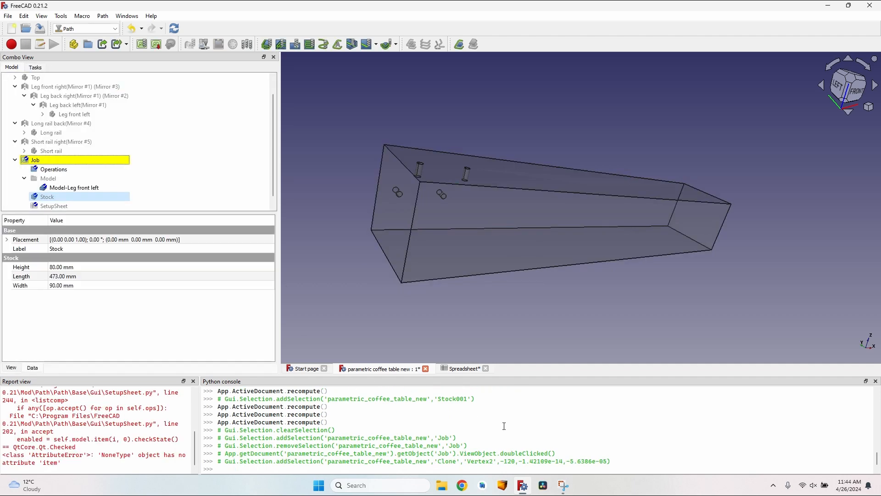
# - Change the table height to 550 in the spreadsheet and check the stock against the leg in the job editor, cancelling the edit
pyautogui.click(463, 368)
pyautogui.click(680, 172)
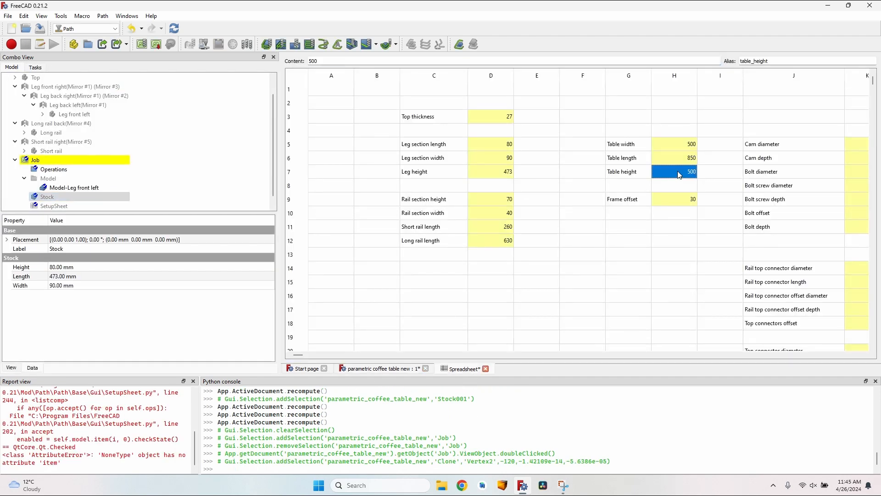
pyautogui.click(379, 369)
pyautogui.doubleClick(54, 159)
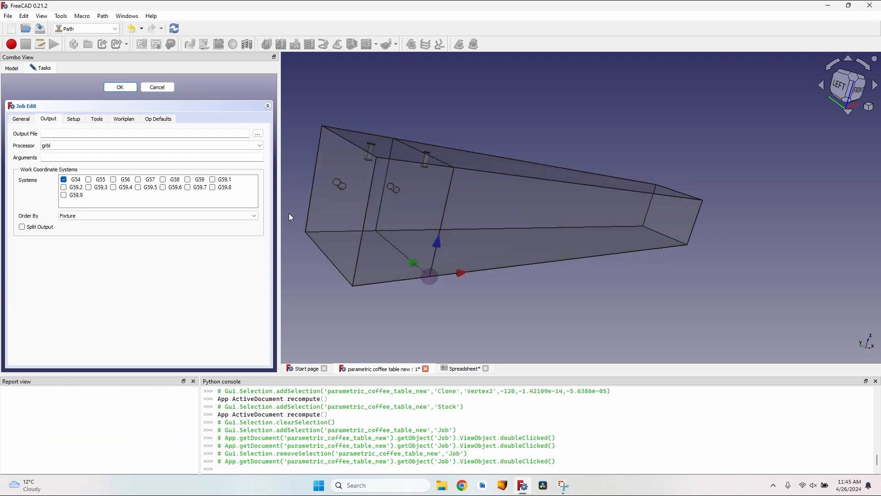
pyautogui.click(158, 87)
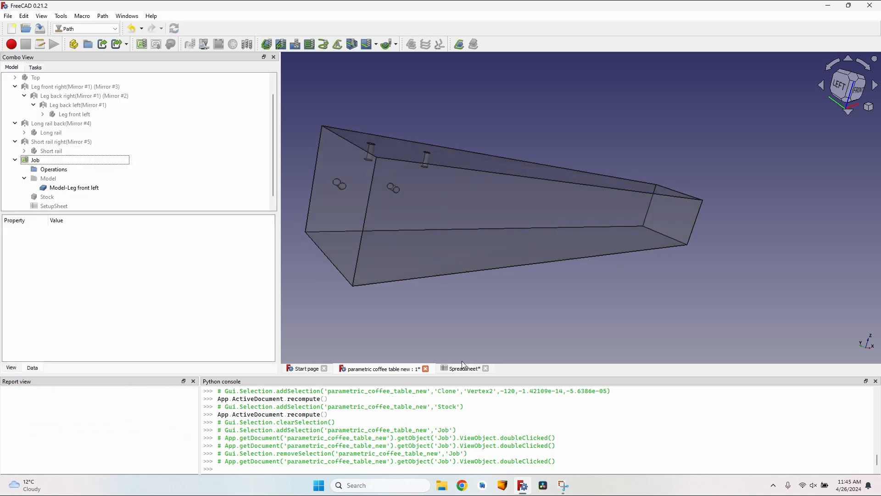
# - Set the table height to 380 in the spreadsheet
pyautogui.click(465, 370)
pyautogui.click(692, 176)
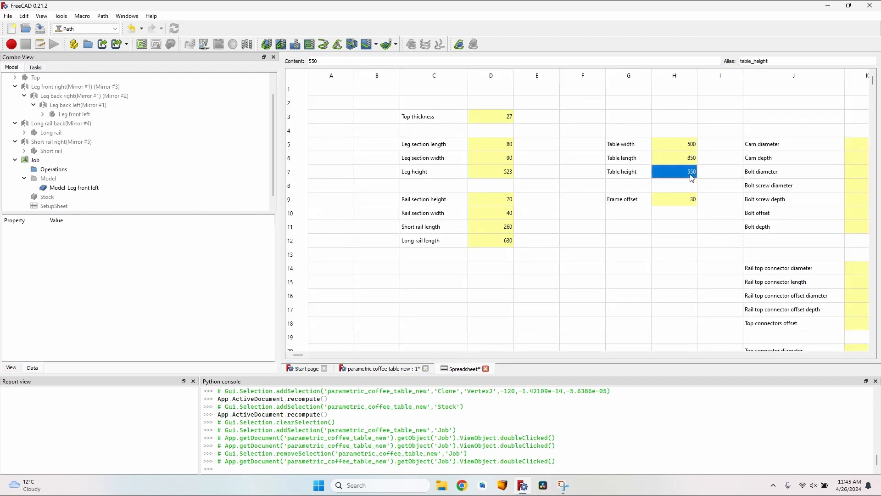
pyautogui.write('380')
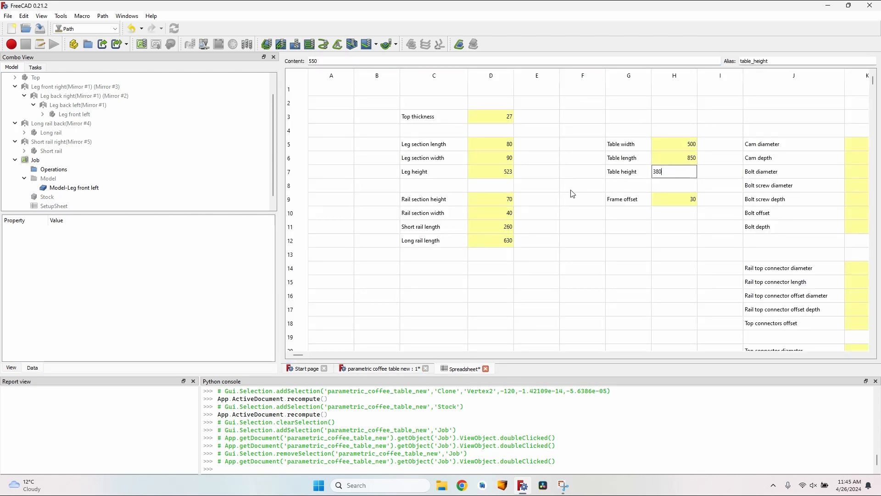
# - Reopen the job, compare its stock box and origin with the shortened leg and cancel the edit
pyautogui.doubleClick(61, 161)
pyautogui.moveTo(439, 232); pyautogui.dragTo(516, 216, button='middle')
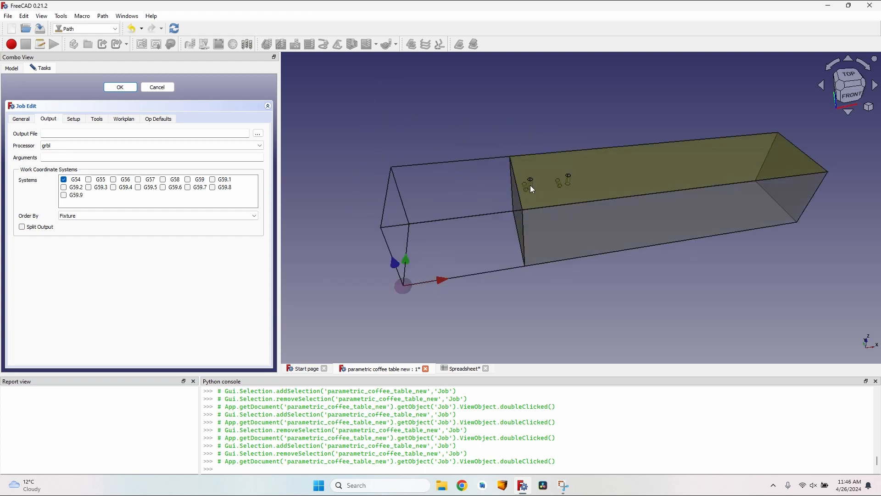
pyautogui.scroll(2, 530, 185)
pyautogui.moveTo(597, 187); pyautogui.dragTo(643, 171, button='middle')
pyautogui.scroll(-4, 575, 235)
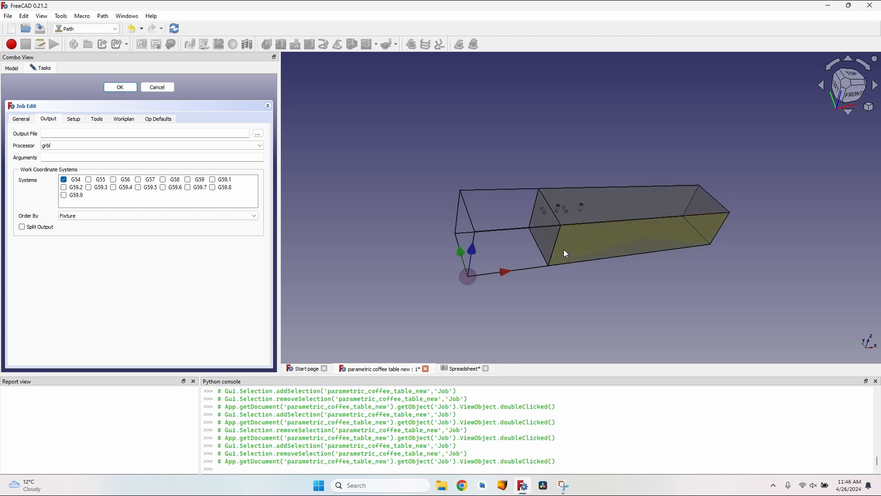
pyautogui.scroll(2, 577, 249)
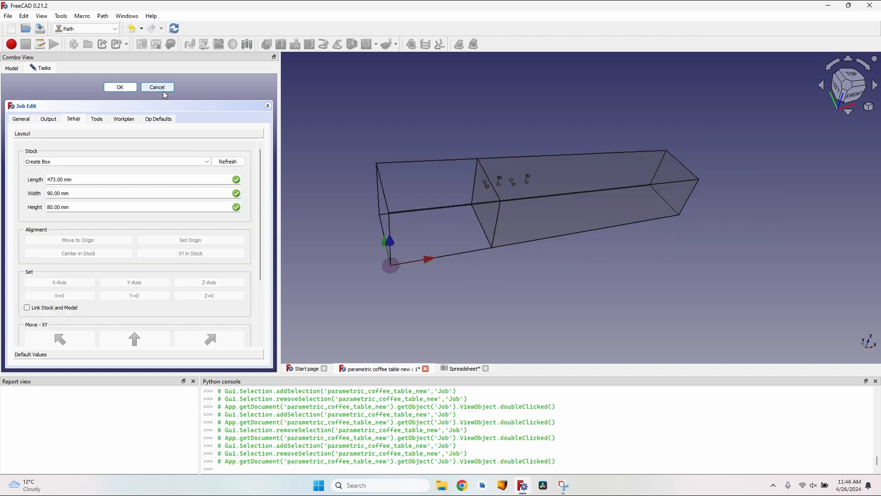
pyautogui.click(163, 91)
# - Link the job Stock's height to the expression Spreadsheet.leg_section_length
pyautogui.click(44, 198)
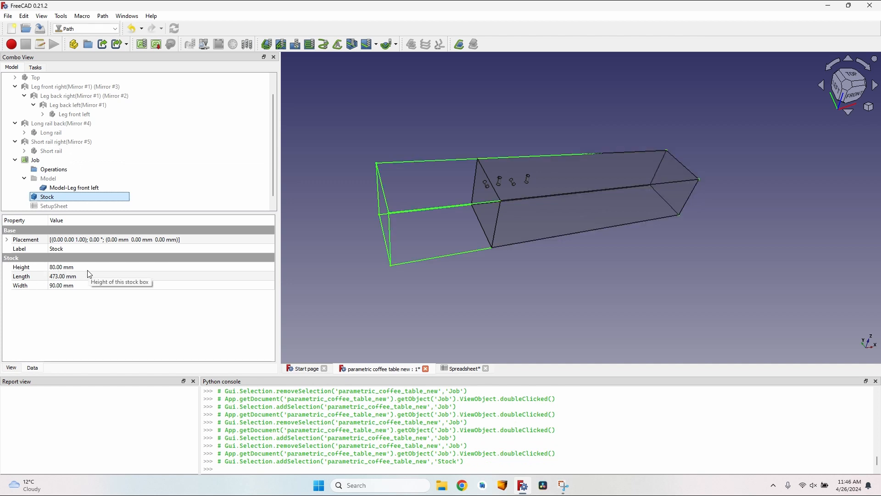
pyautogui.click(249, 265)
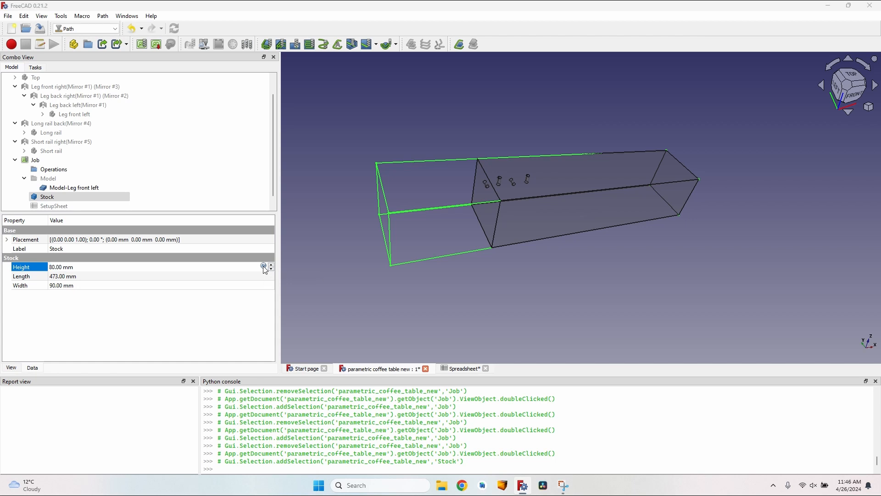
pyautogui.click(264, 266)
pyautogui.write('S')
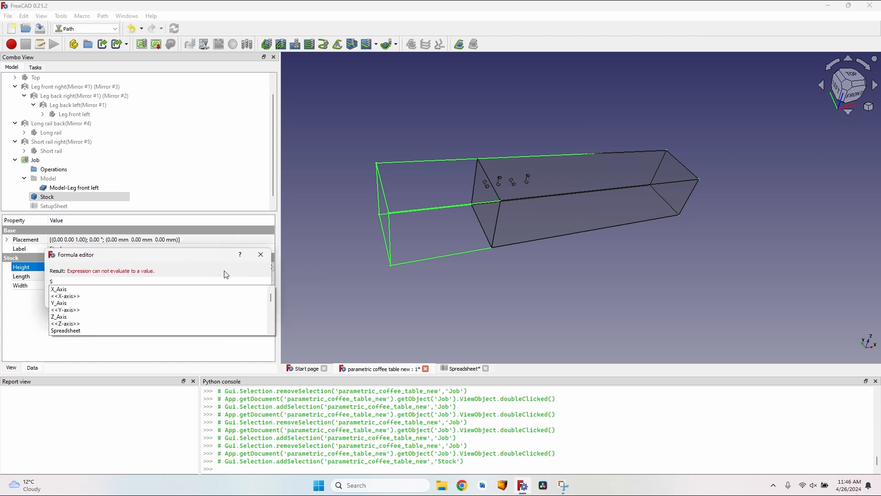
pyautogui.write('preadsheet.')
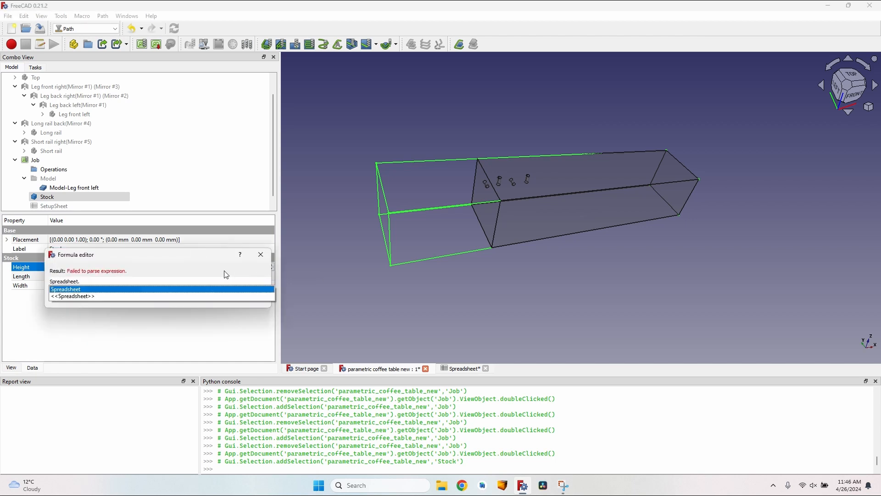
pyautogui.write('leg_')
pyautogui.press('Down')
pyautogui.press('Return')
pyautogui.press('Return')
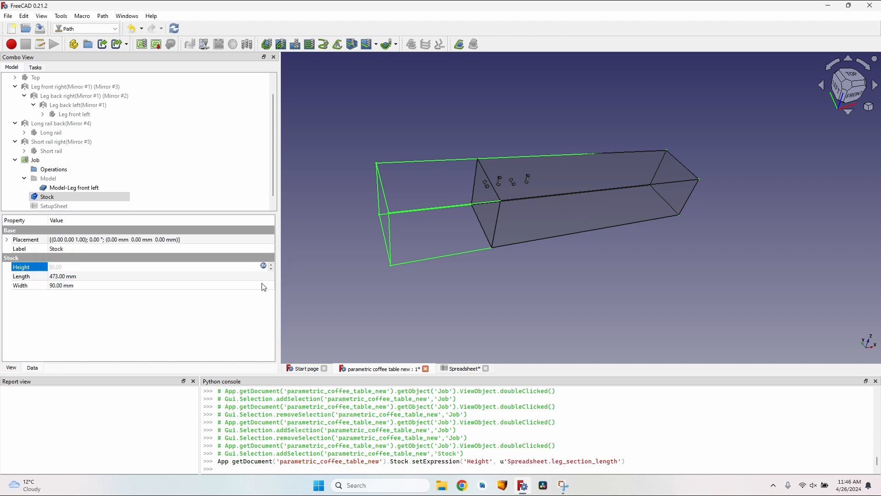
# - Link the Stock's width to the expression Spreadsheet.leg_section_width
pyautogui.click(248, 285)
pyautogui.click(264, 284)
pyautogui.write('Spreadsheet.leg_')
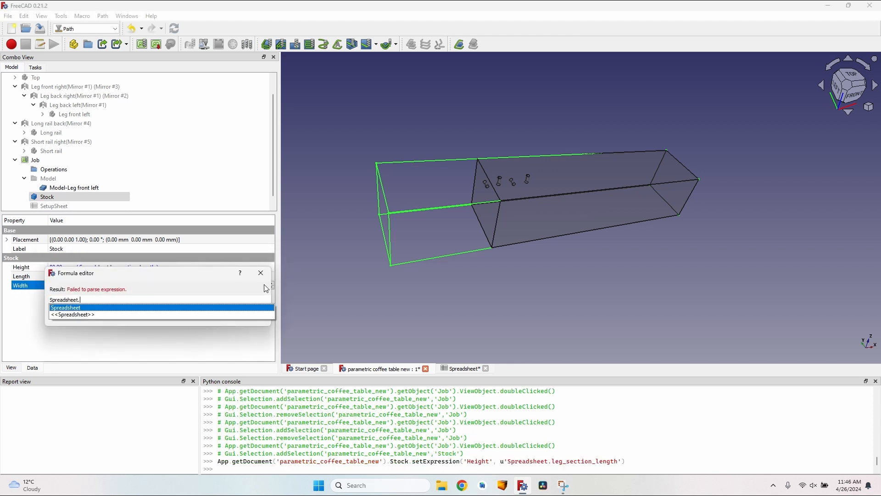
pyautogui.press('Down')
pyautogui.press('Down')
pyautogui.press('Return')
pyautogui.press('Return')
# - Link the Stock's length to the expression Spreadsheet.leg_height
pyautogui.click(124, 275)
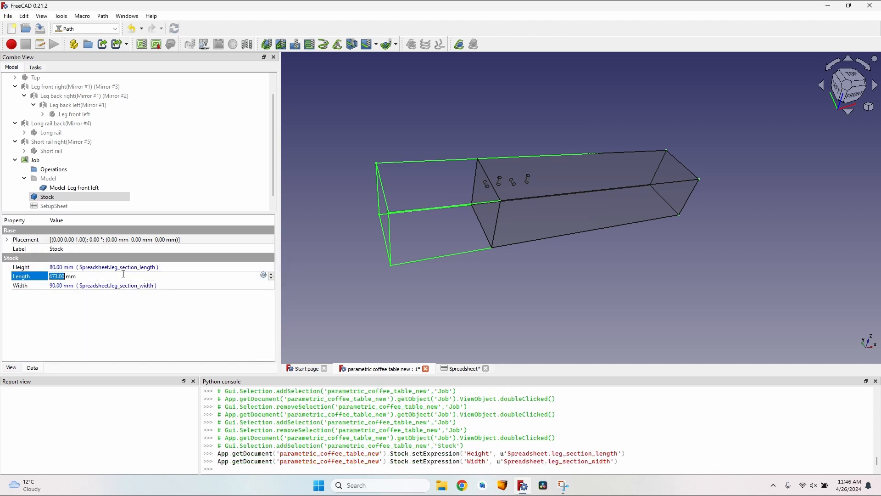
pyautogui.click(263, 275)
pyautogui.write('Spreadsheet.leg_')
pyautogui.press('Down')
pyautogui.press('Down')
pyautogui.press('Down')
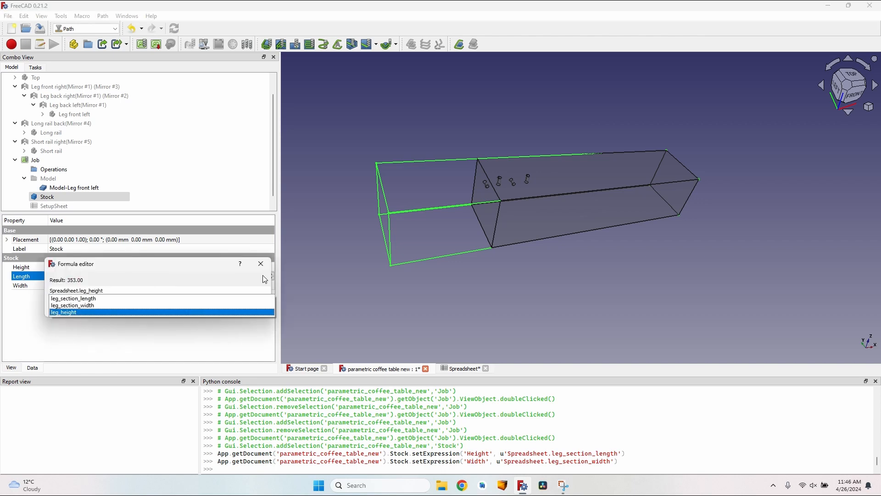
pyautogui.press('Return')
pyautogui.press('Return')
# - Reopen the job to check the leg's position against the linked stock box and close the editor
pyautogui.scroll(-2, 447, 178)
pyautogui.scroll(1, 453, 183)
pyautogui.click(55, 161)
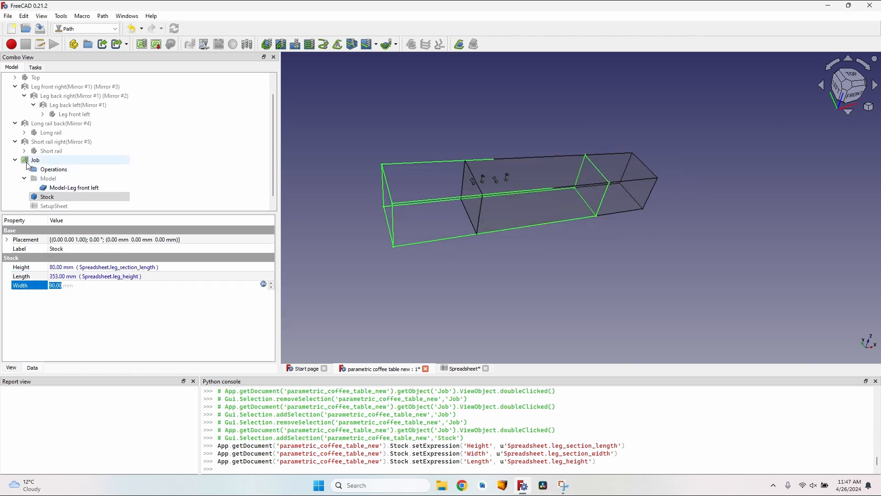
pyautogui.doubleClick(55, 161)
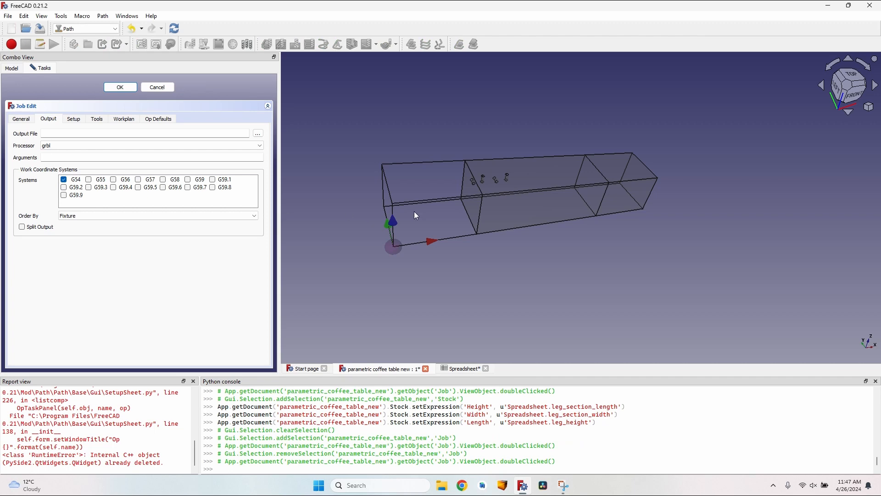
pyautogui.scroll(2, 417, 215)
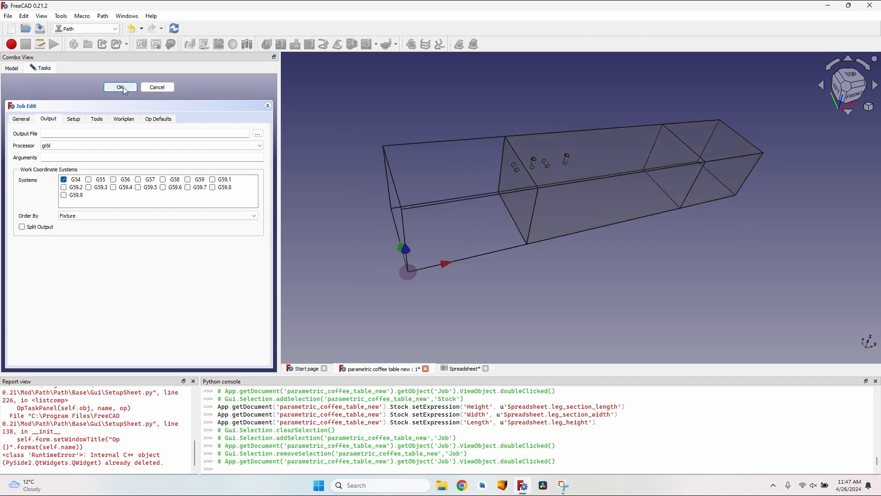
pyautogui.click(123, 87)
# - Link the X position of the job's Model-Leg front left to the expression Spreadsheet.leg_height
pyautogui.click(85, 189)
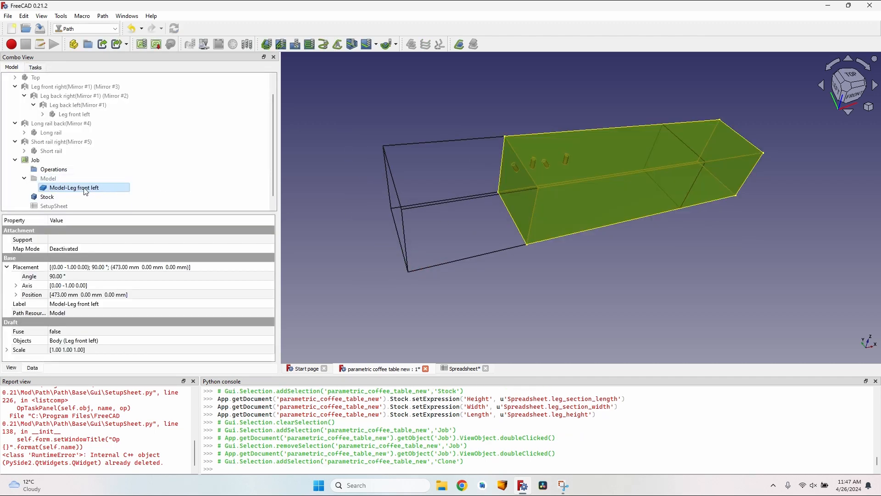
pyautogui.doubleClick(32, 296)
pyautogui.click(122, 304)
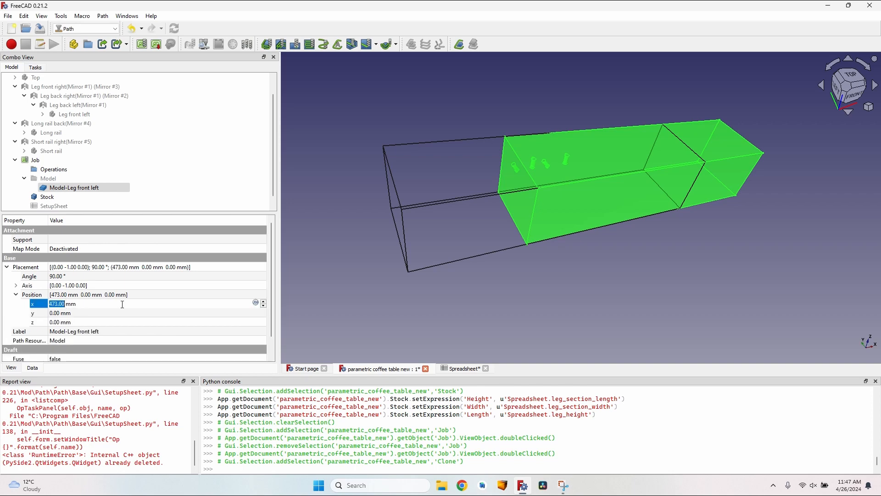
pyautogui.click(460, 369)
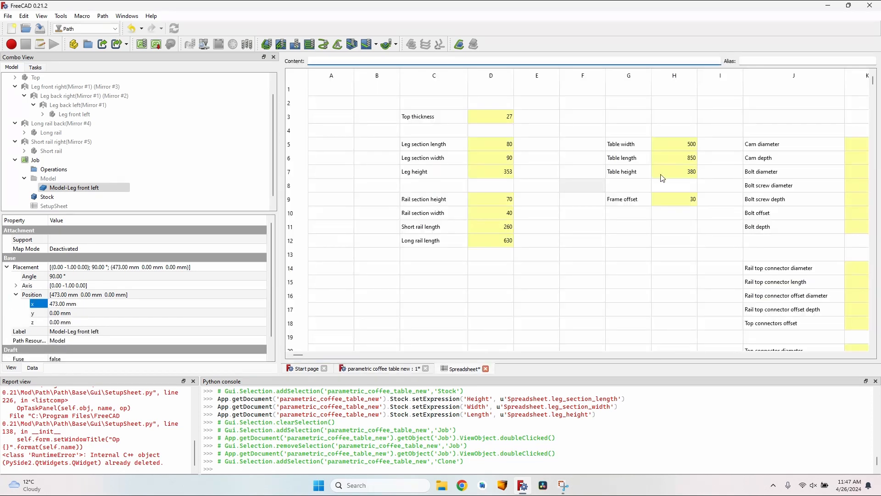
pyautogui.click(390, 369)
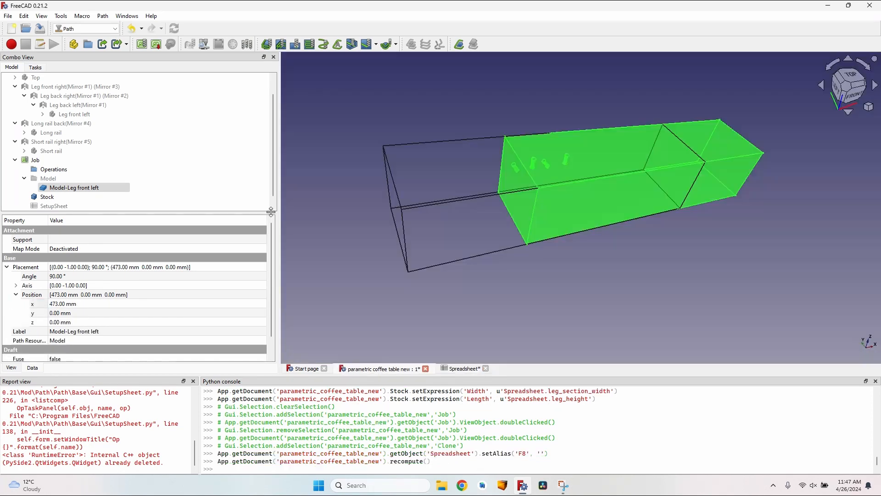
pyautogui.click(65, 304)
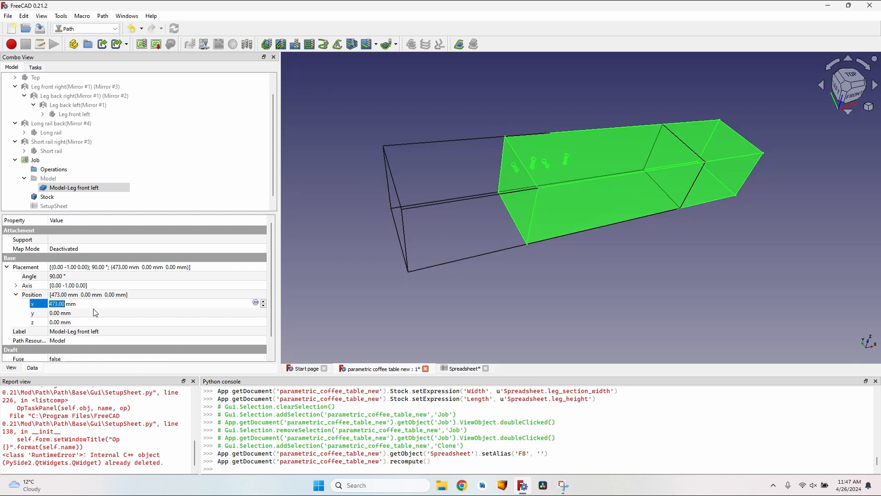
pyautogui.click(256, 303)
pyautogui.write('Spread')
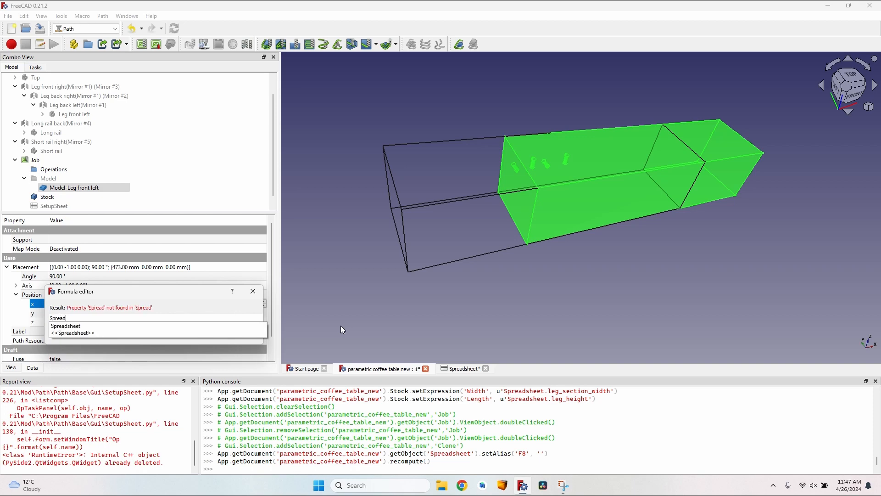
pyautogui.write('sheet.leg_height')
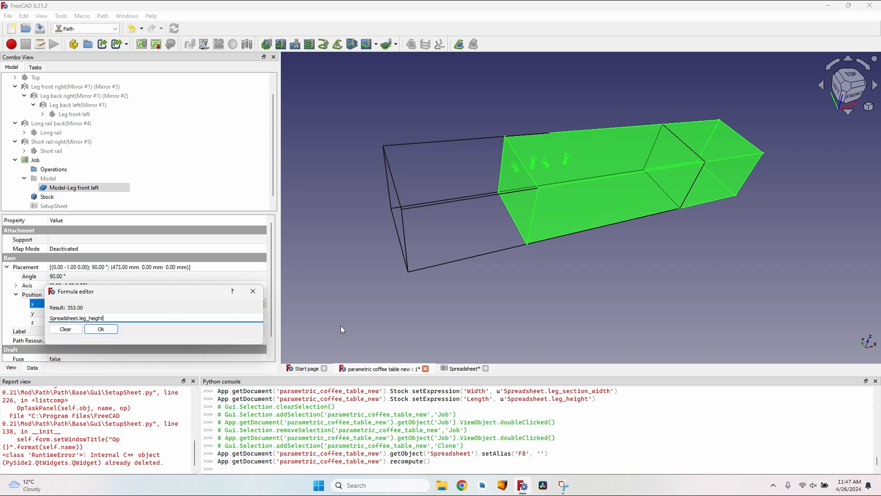
pyautogui.press('Return')
pyautogui.click(340, 326)
pyautogui.scroll(1, 380, 249)
pyautogui.moveTo(380, 249); pyautogui.dragTo(433, 351, button='middle')
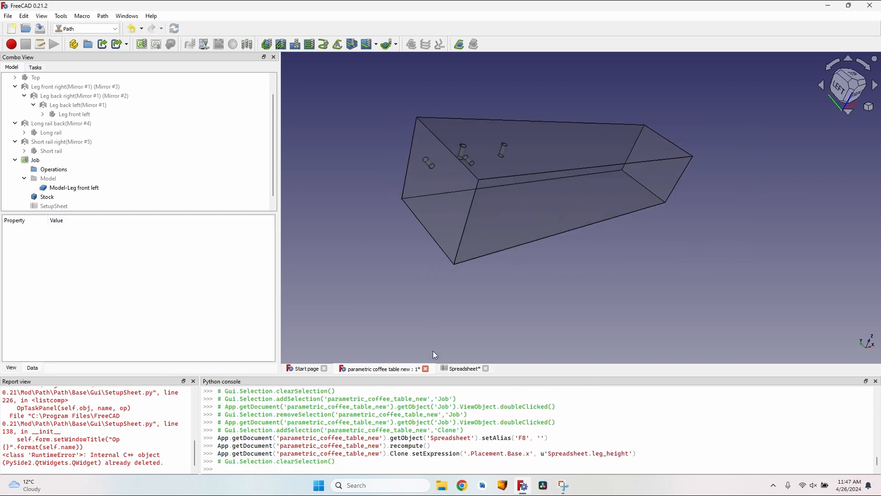
# - Set the table height to 600 in the spreadsheet and check the resized leg and stock in the 3D model
pyautogui.click(461, 368)
pyautogui.click(665, 176)
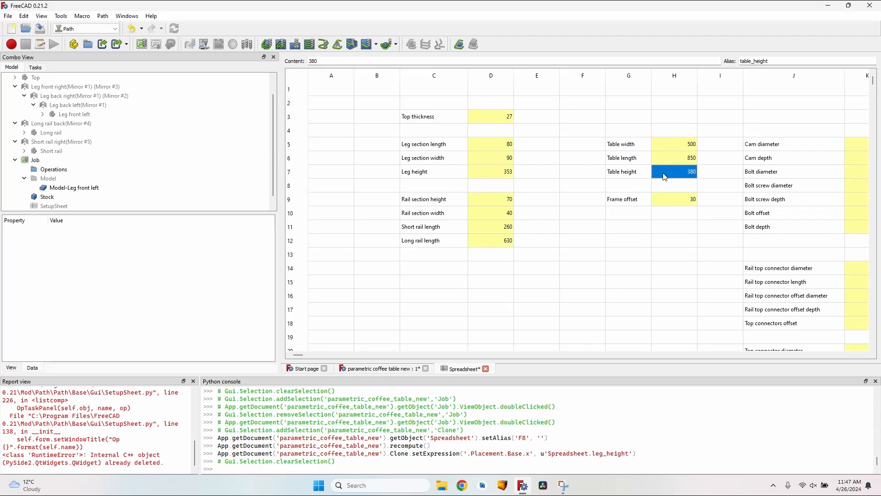
pyautogui.write('600')
pyautogui.click(580, 186)
pyautogui.click(383, 368)
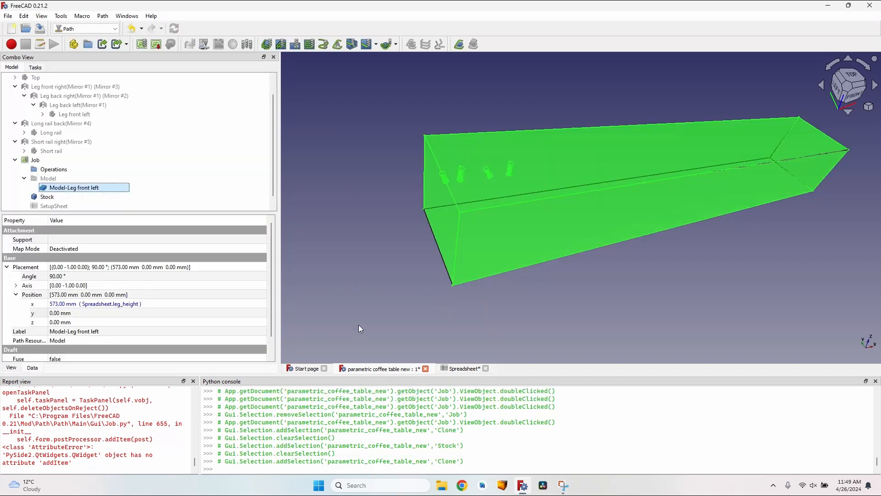
pyautogui.click(465, 370)
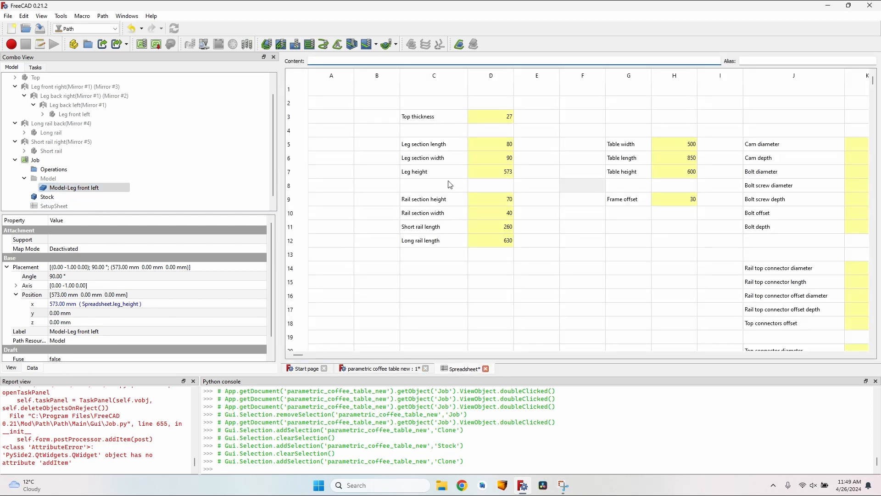
pyautogui.click(379, 369)
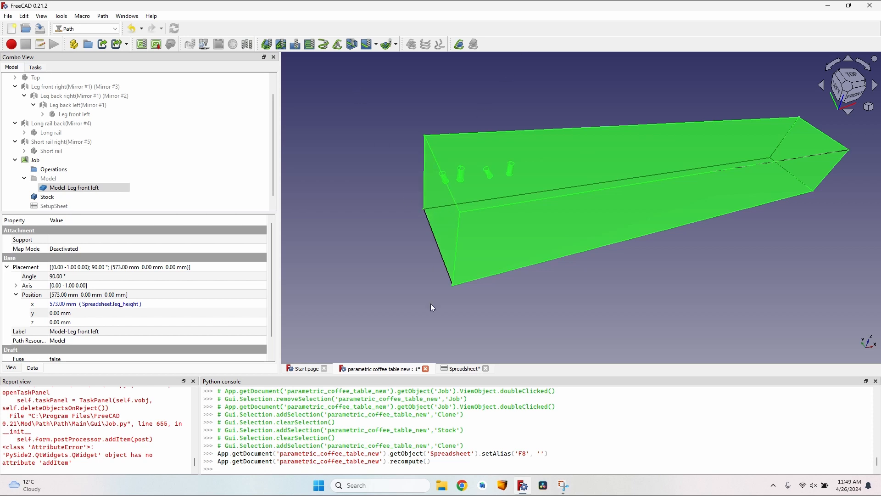
# - Set the leg section length to 100 in the spreadsheet
pyautogui.click(460, 370)
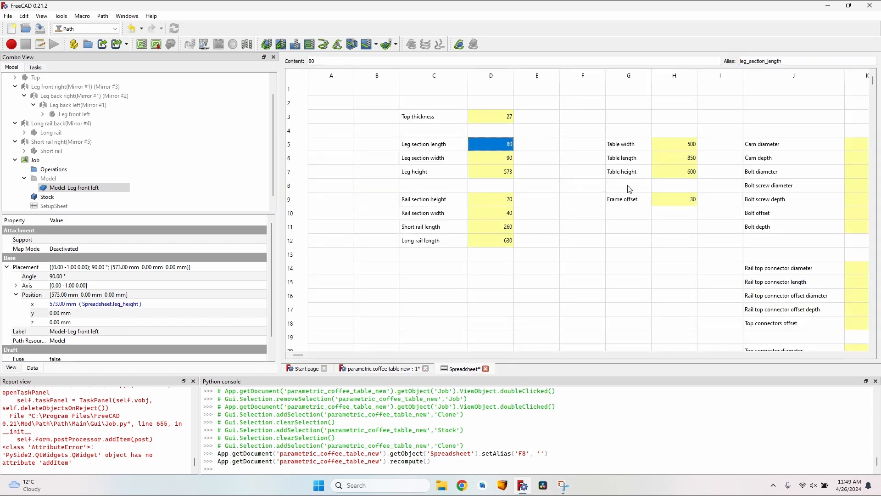
pyautogui.write('100')
pyautogui.press('Return')
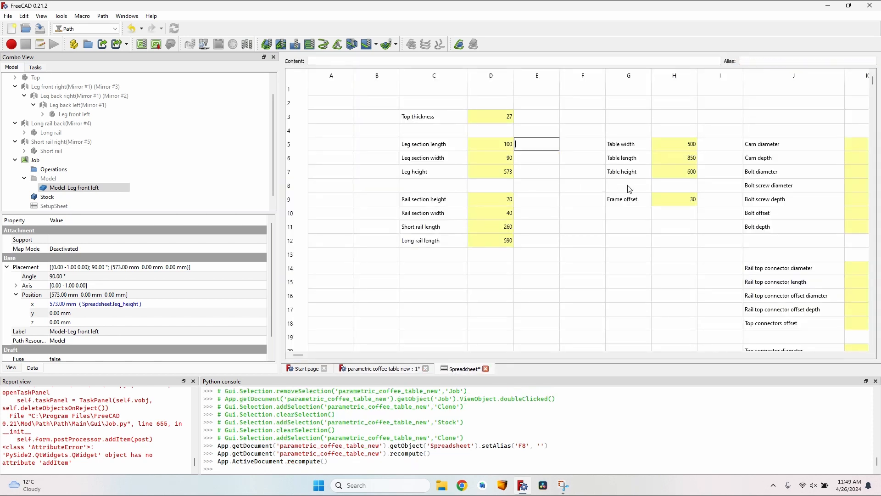
pyautogui.write('12')
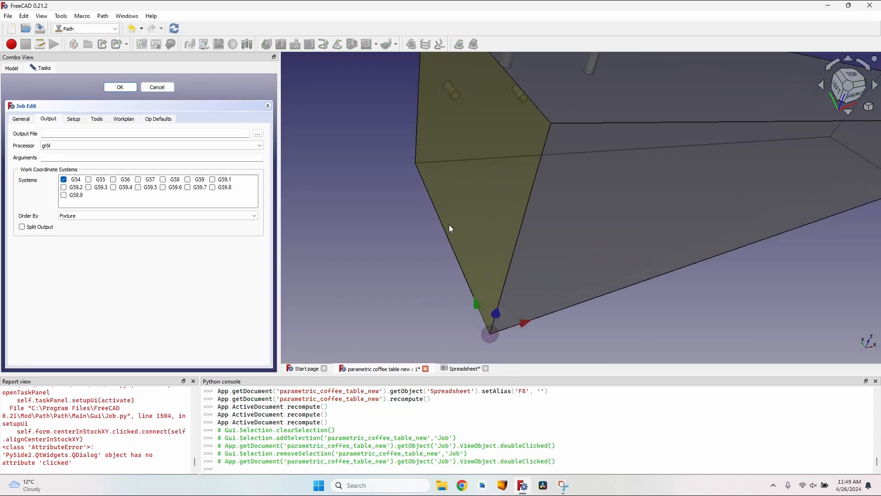
# - Examine from several angles how the leg model fits the stock box and the job origin, with the job open for editing
pyautogui.scroll(-2, 448, 225)
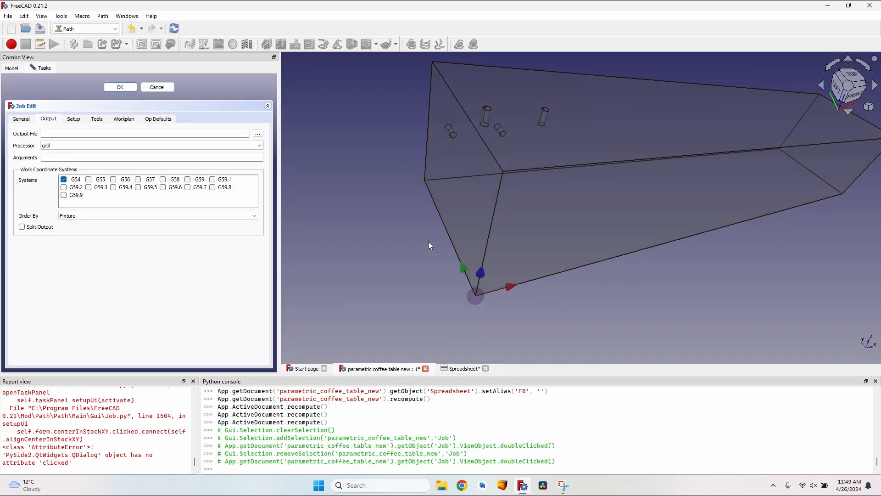
pyautogui.scroll(-4, 496, 175)
pyautogui.moveTo(496, 175); pyautogui.dragTo(477, 169, button='middle')
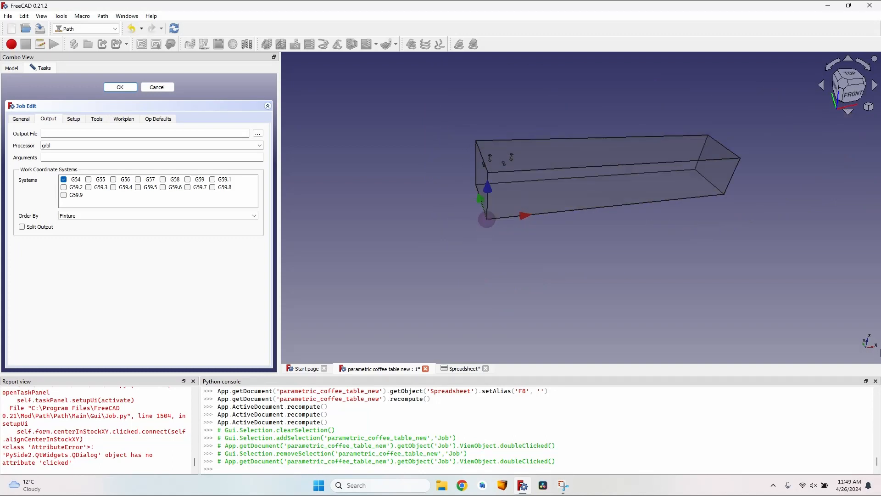
pyautogui.scroll(2, 512, 187)
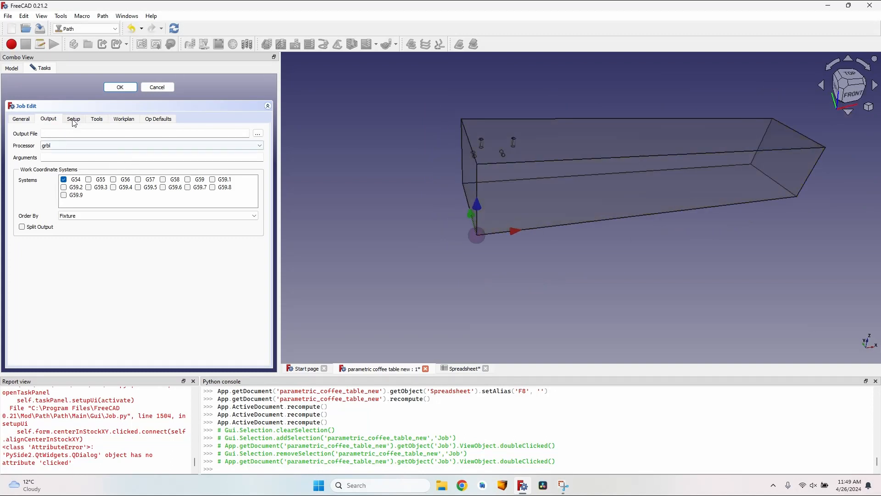
pyautogui.scroll(-2, 500, 166)
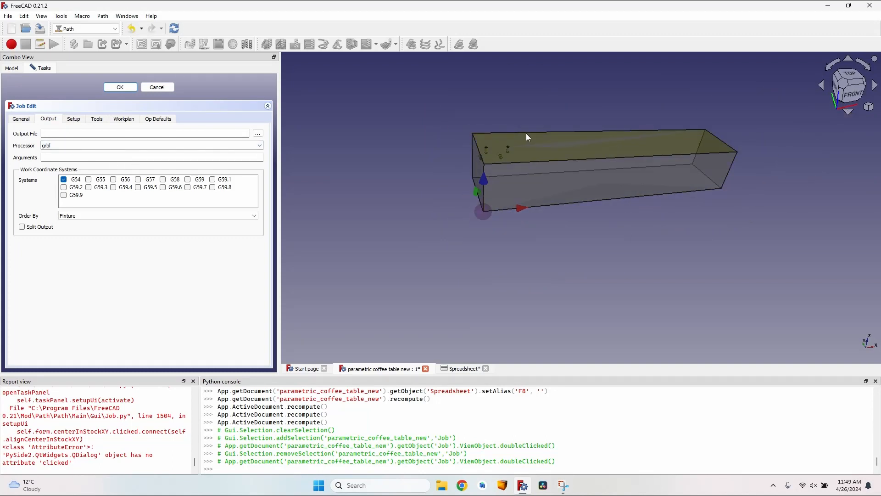
pyautogui.scroll(4, 505, 111)
pyautogui.scroll(-1, 502, 133)
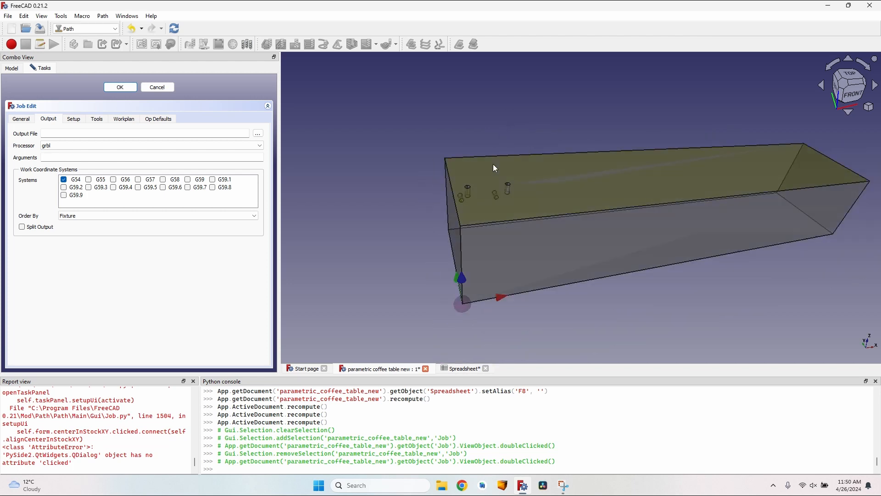
pyautogui.moveTo(493, 164); pyautogui.dragTo(519, 176, button='middle')
pyautogui.scroll(-2, 518, 176)
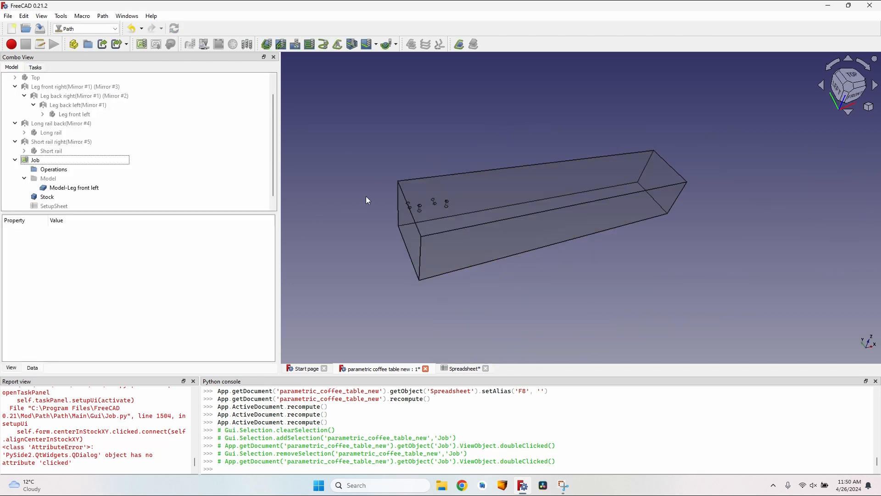
pyautogui.scroll(2, 431, 205)
pyautogui.scroll(-2, 430, 205)
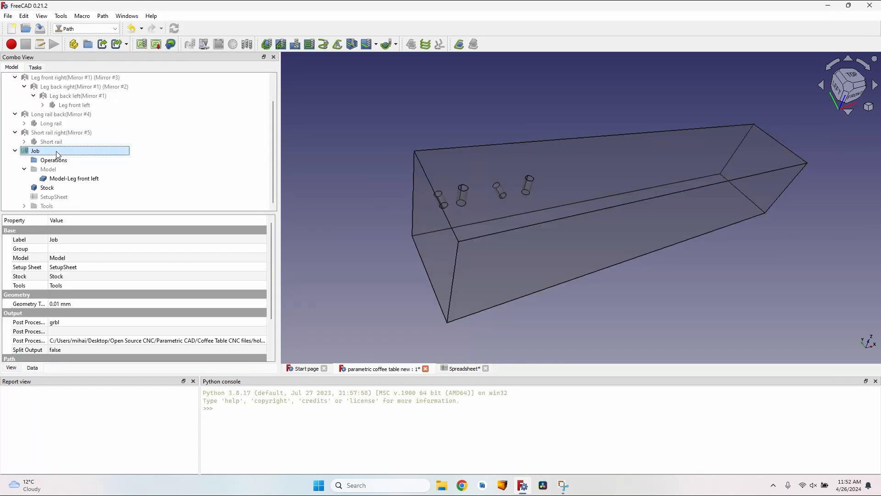
# - Add a Helix operation to the job for the leg's two vertical holes using the 4 mm endmill001 tool controller, reviewing its depths and toolpath
pyautogui.click(325, 45)
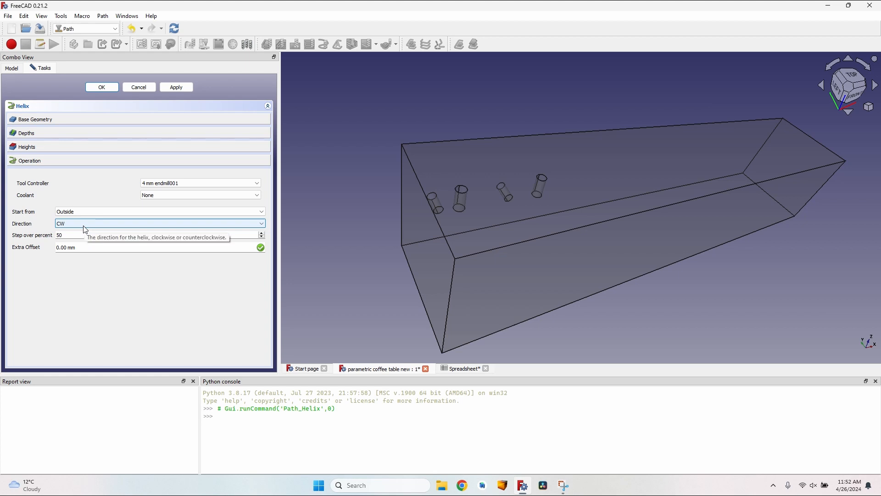
pyautogui.click(106, 134)
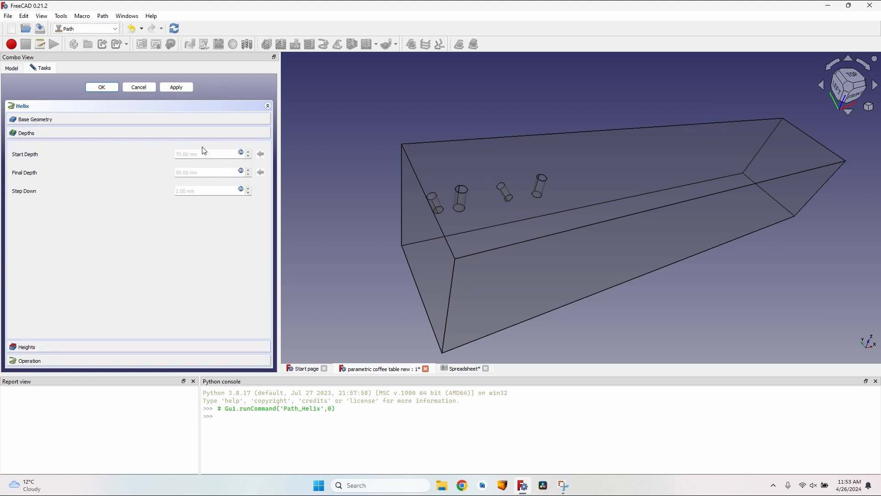
pyautogui.click(241, 153)
pyautogui.click(350, 142)
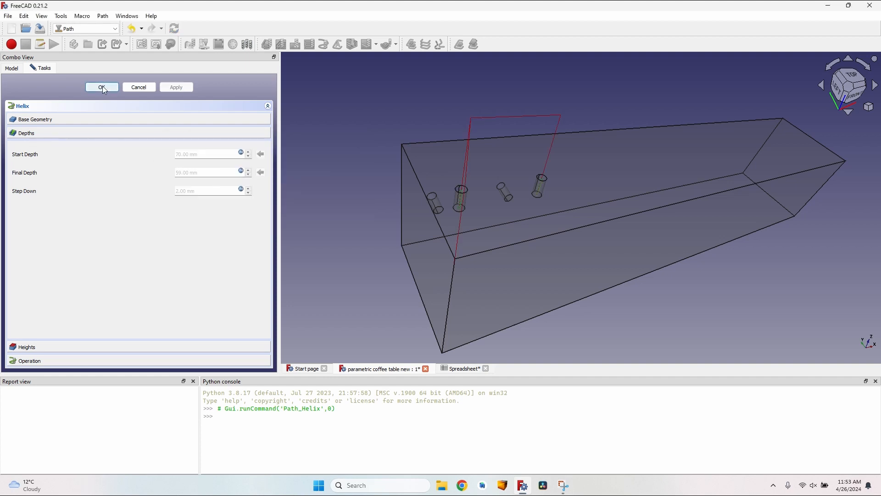
pyautogui.scroll(1, 562, 118)
pyautogui.moveTo(562, 119); pyautogui.dragTo(477, 142, button='middle')
pyautogui.scroll(-1, 477, 142)
pyautogui.scroll(1, 514, 183)
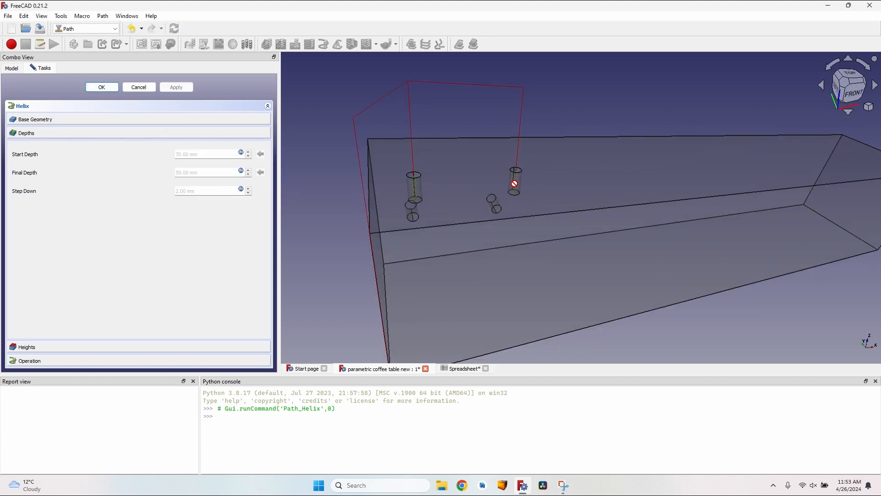
pyautogui.scroll(-2, 514, 184)
pyautogui.click(98, 87)
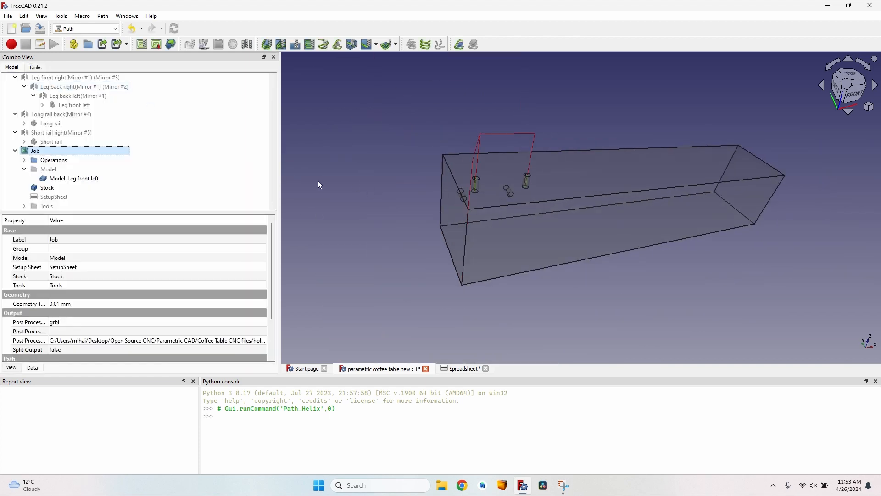
# - Set the table height to 500 in the spreadsheet and check the helix toolpath on the resized leg
pyautogui.scroll(1, 410, 168)
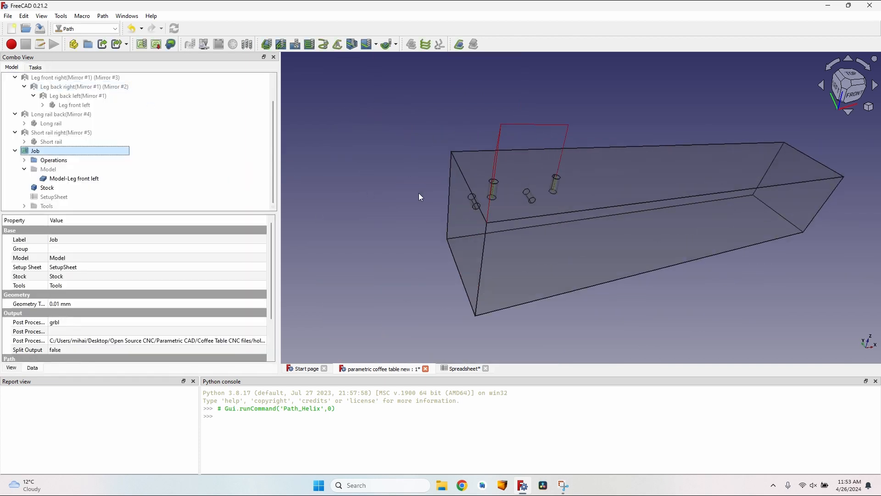
pyautogui.scroll(1, 418, 193)
pyautogui.scroll(-2, 420, 182)
pyautogui.moveTo(505, 174); pyautogui.dragTo(466, 137, button='middle')
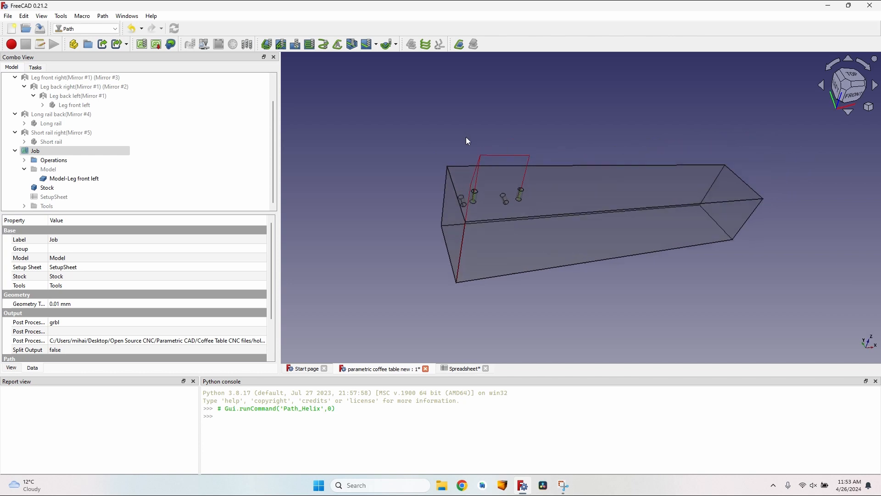
pyautogui.click(482, 368)
pyautogui.click(695, 172)
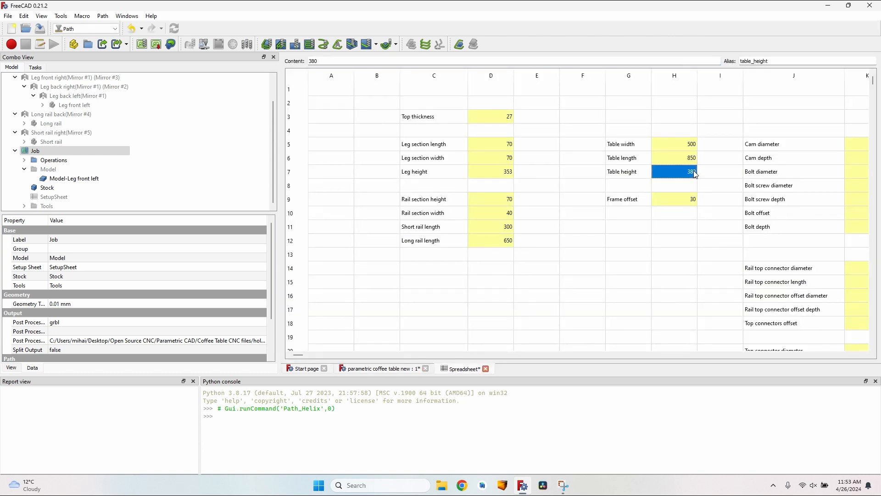
pyautogui.write('500')
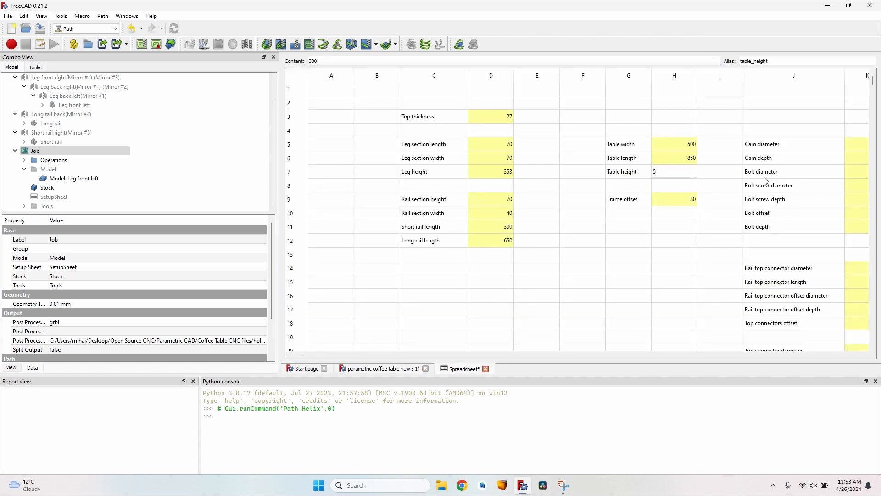
pyautogui.click(385, 370)
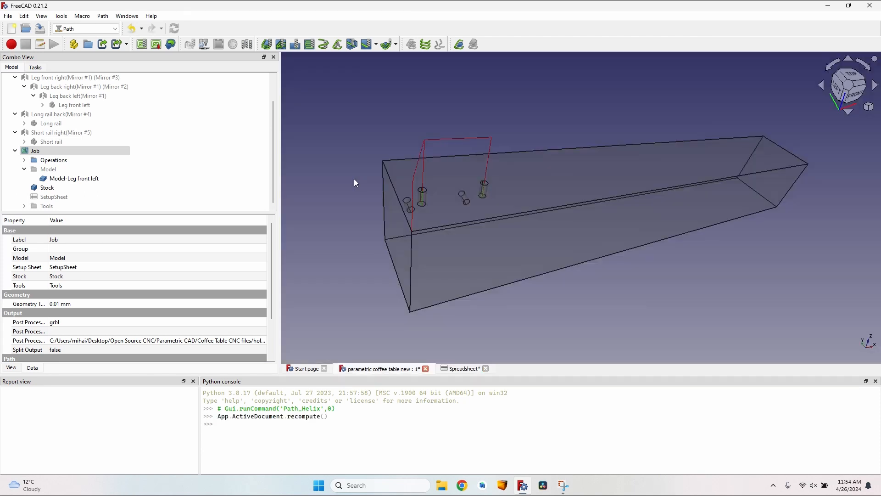
pyautogui.moveTo(349, 181); pyautogui.dragTo(403, 183, button='middle')
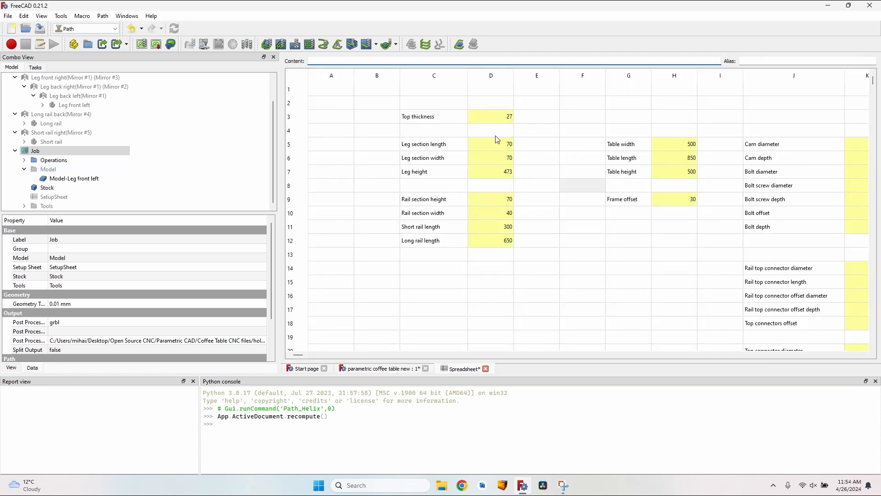
# - Set the leg section length and leg section width to 90 in the spreadsheet and check the helix toolpath on the resized leg
pyautogui.click(498, 141)
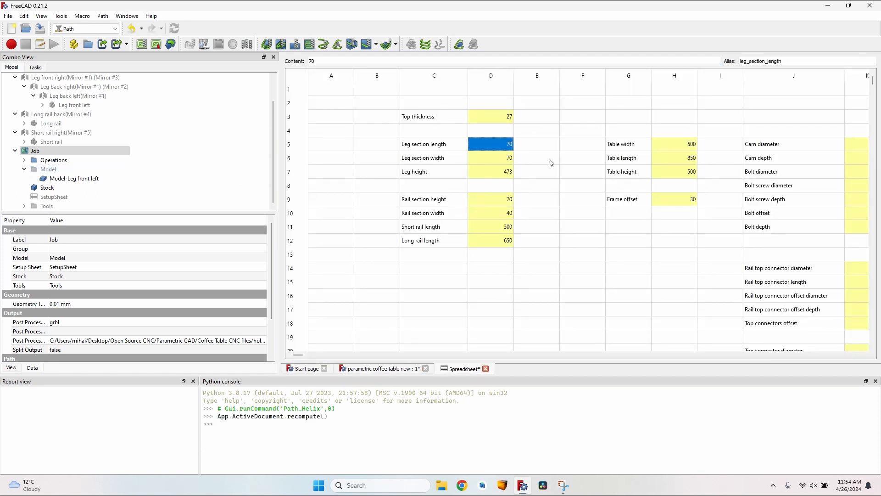
pyautogui.write('90')
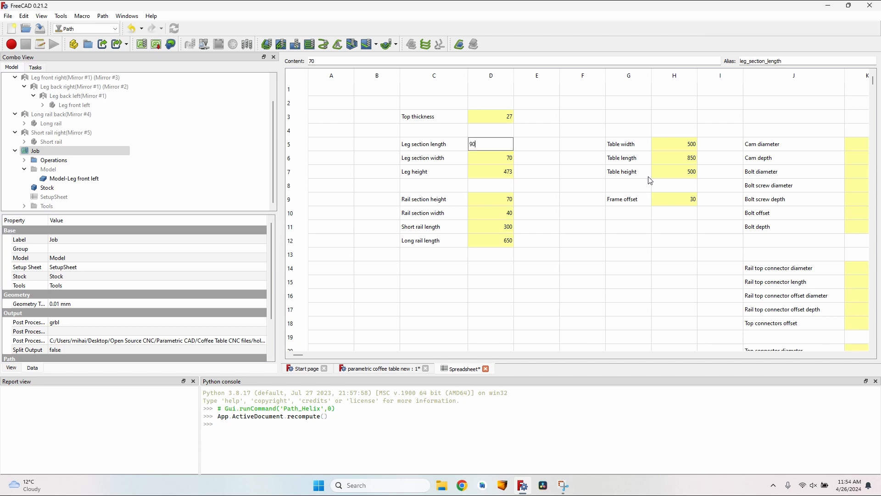
pyautogui.press('Return')
pyautogui.write('90')
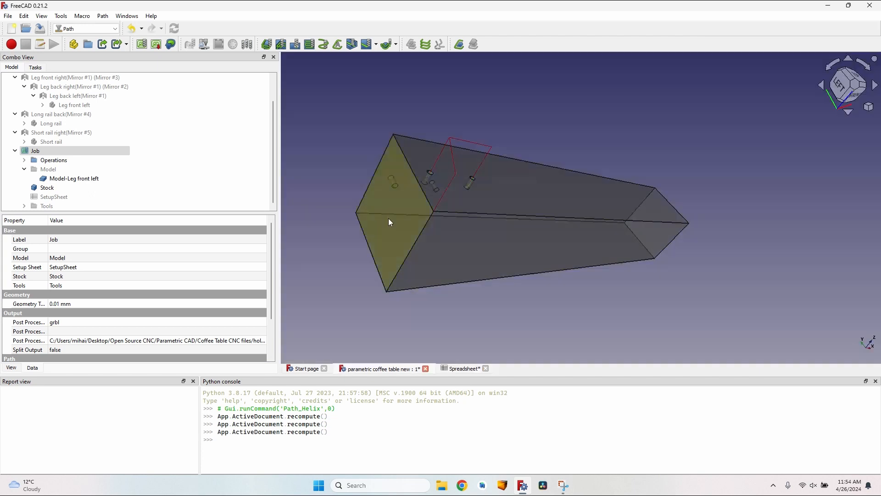
pyautogui.moveTo(388, 219); pyautogui.dragTo(415, 188, button='middle')
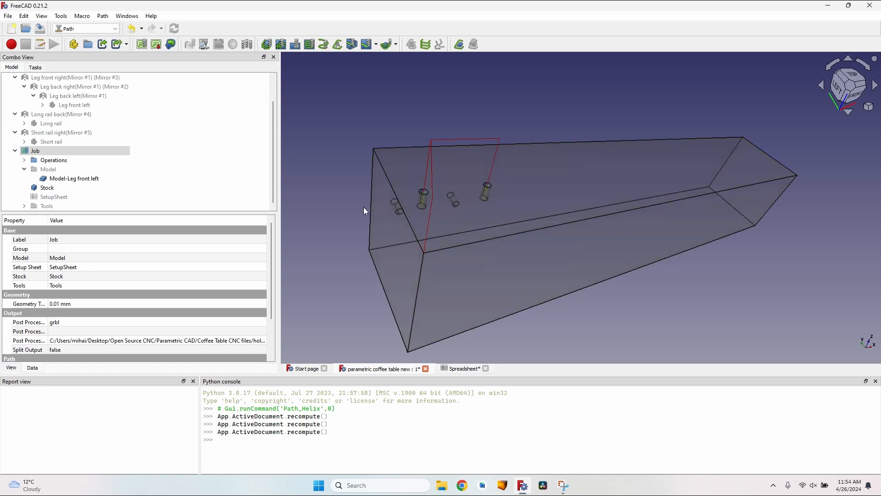
# - Set the bolt screw diameter to 8 in the spreadsheet and check the helix toolpath in the leg's holes
pyautogui.click(464, 368)
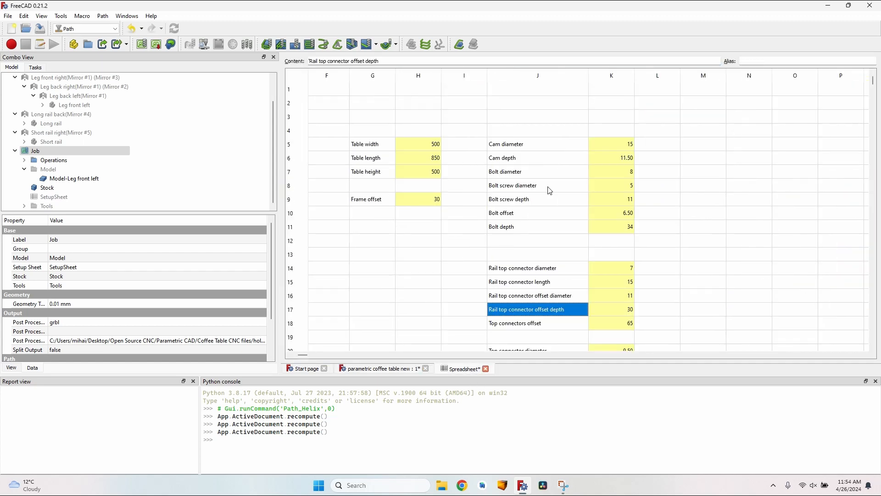
pyautogui.click(547, 187)
pyautogui.click(553, 200)
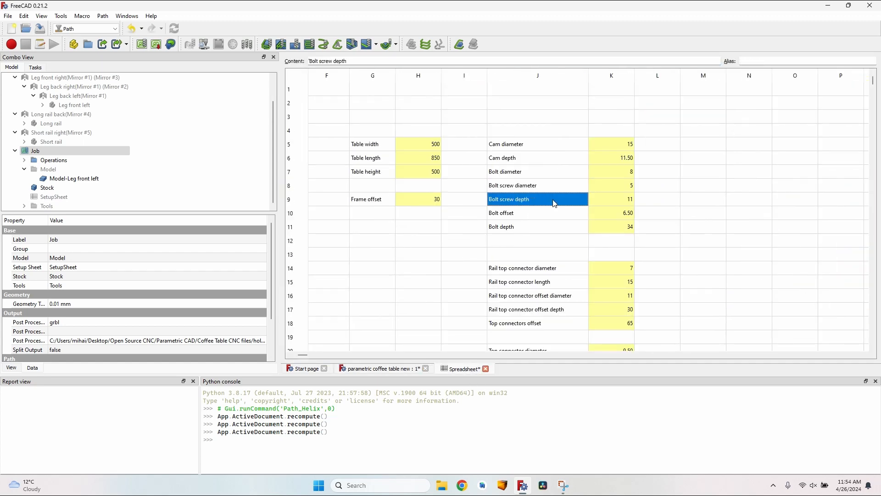
pyautogui.click(597, 188)
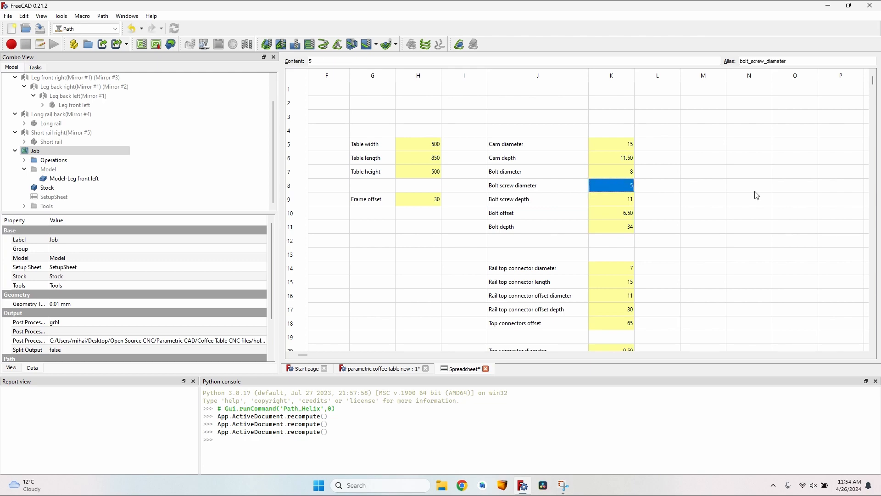
pyautogui.write('8')
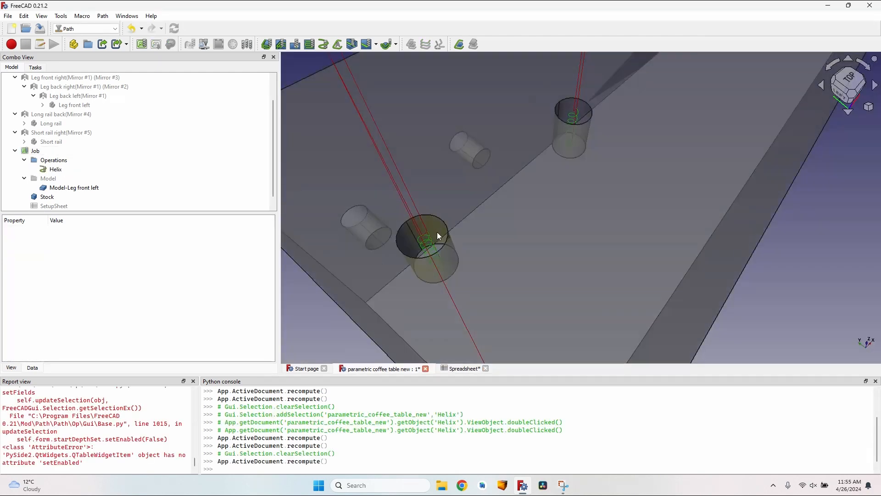
pyautogui.moveTo(437, 232); pyautogui.dragTo(508, 272, button='middle')
# - Set the bolt screw depth to 20 in the spreadsheet and examine the leg's holes and helix toolpath from several angles
pyautogui.hotkey('ctrl', 'Tab')
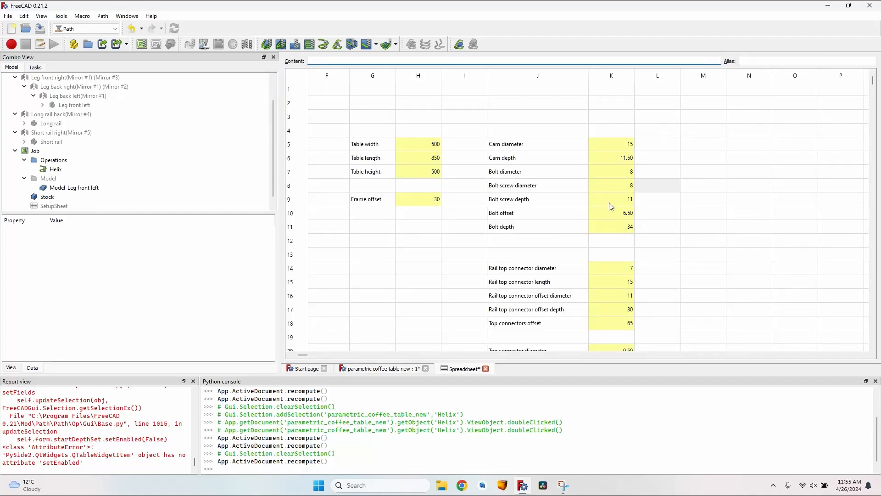
pyautogui.click(611, 202)
pyautogui.write('20')
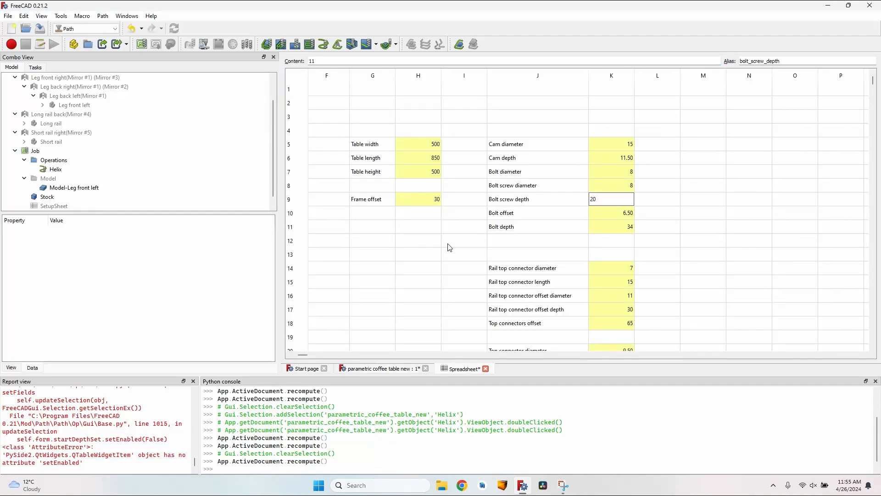
pyautogui.press('Return')
pyautogui.hotkey('ctrl', 'Tab')
pyautogui.moveTo(420, 270); pyautogui.dragTo(437, 258, button='middle')
pyautogui.scroll(-4, 477, 206)
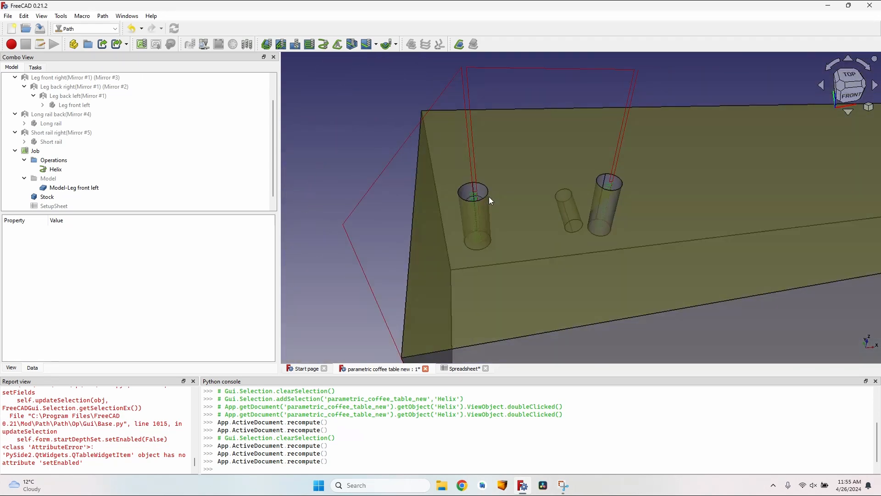
pyautogui.scroll(-4, 487, 193)
pyautogui.moveTo(403, 177); pyautogui.dragTo(474, 257, button='middle')
pyautogui.moveTo(446, 310); pyautogui.dragTo(398, 214, button='middle')
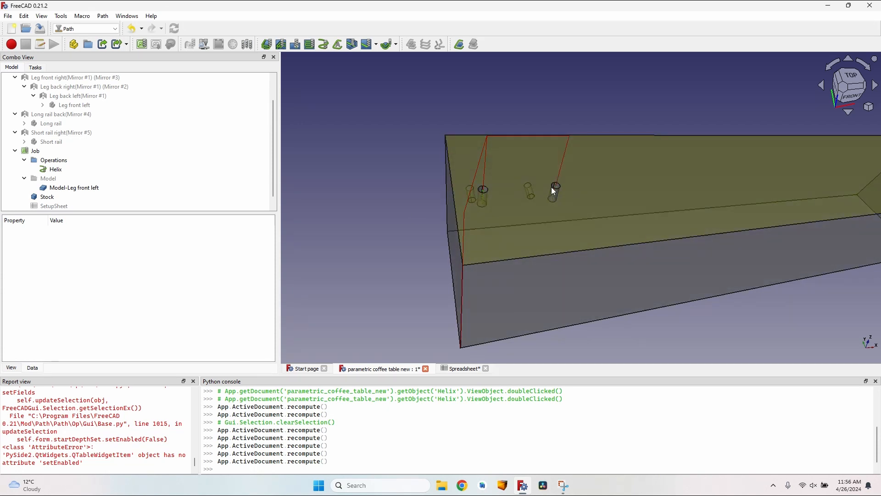
# - Set the rail section height to 100 in the spreadsheet
pyautogui.click(466, 372)
pyautogui.click(492, 201)
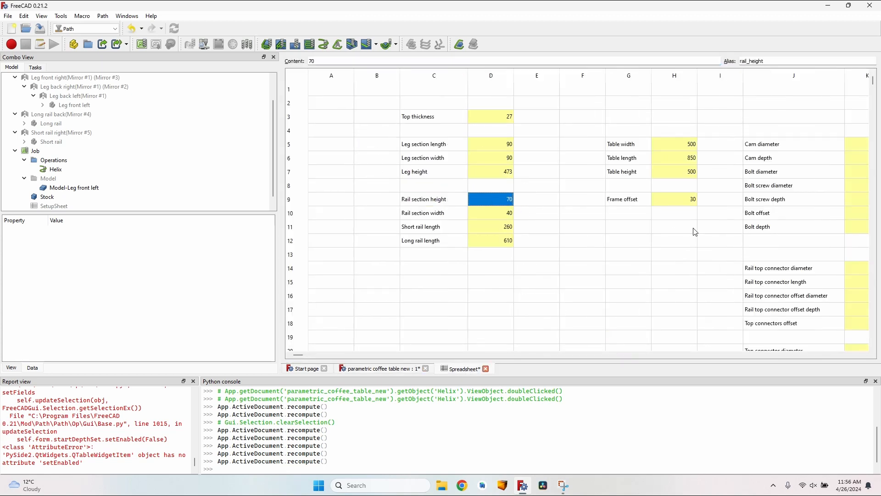
pyautogui.write('100')
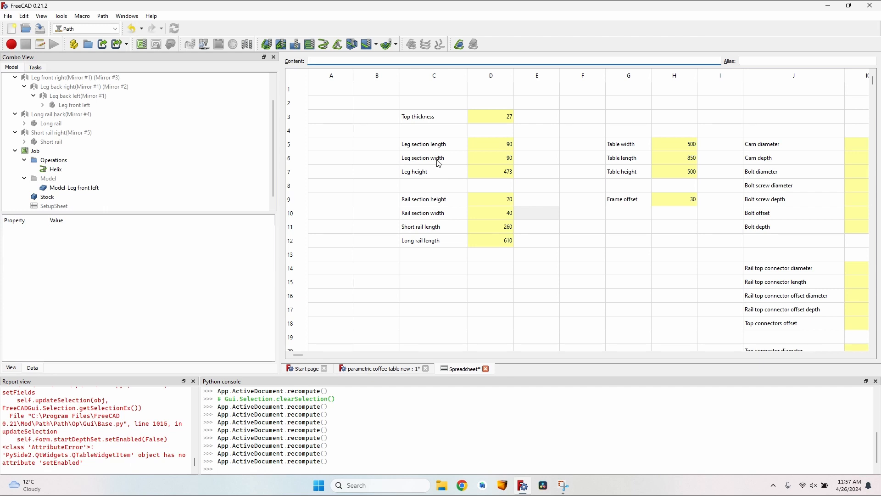
# - Set the leg section length and width to 70 in the spreadsheet and examine the resized leg and helix toolpath from several angles
pyautogui.click(499, 160)
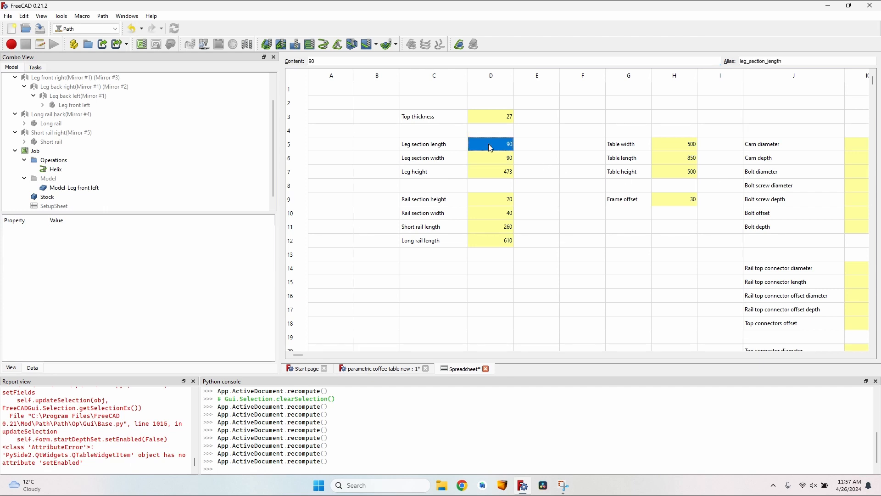
pyautogui.write('70')
pyautogui.click(519, 157)
pyautogui.click(403, 369)
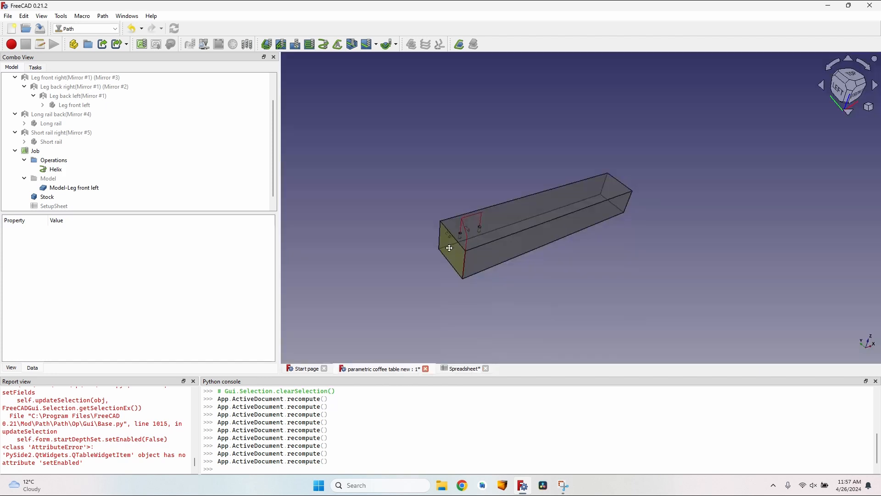
pyautogui.moveTo(451, 248); pyautogui.dragTo(564, 231, button='middle')
pyautogui.scroll(5, 509, 250)
pyautogui.moveTo(510, 254); pyautogui.dragTo(547, 165, button='middle')
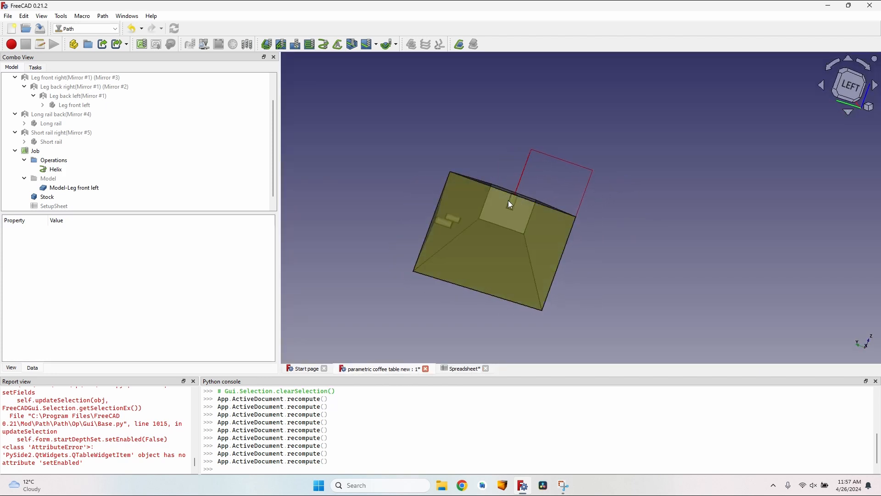
pyautogui.moveTo(477, 206); pyautogui.dragTo(497, 183, button='middle')
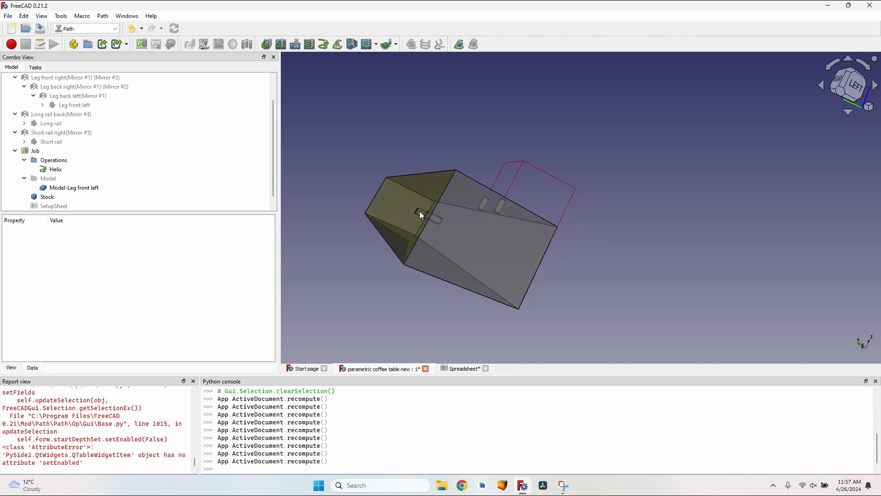
pyautogui.moveTo(429, 215); pyautogui.dragTo(662, 239, button='middle')
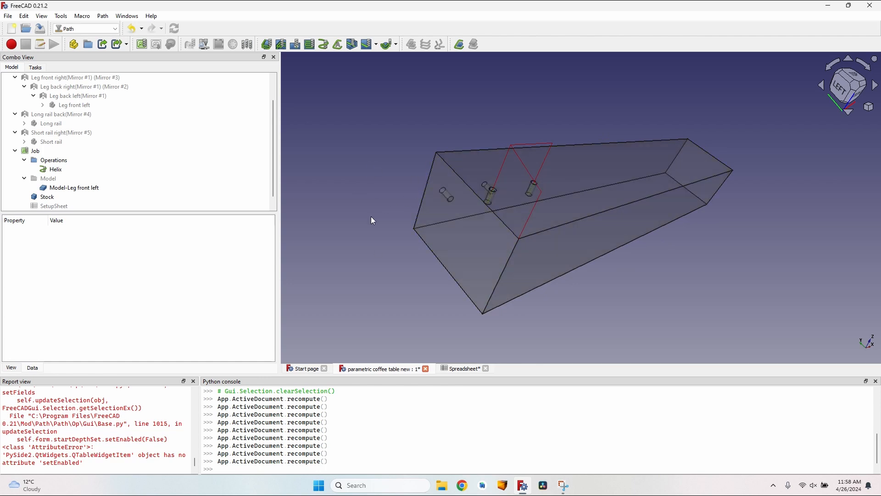
pyautogui.moveTo(400, 193); pyautogui.dragTo(420, 188, button='middle')
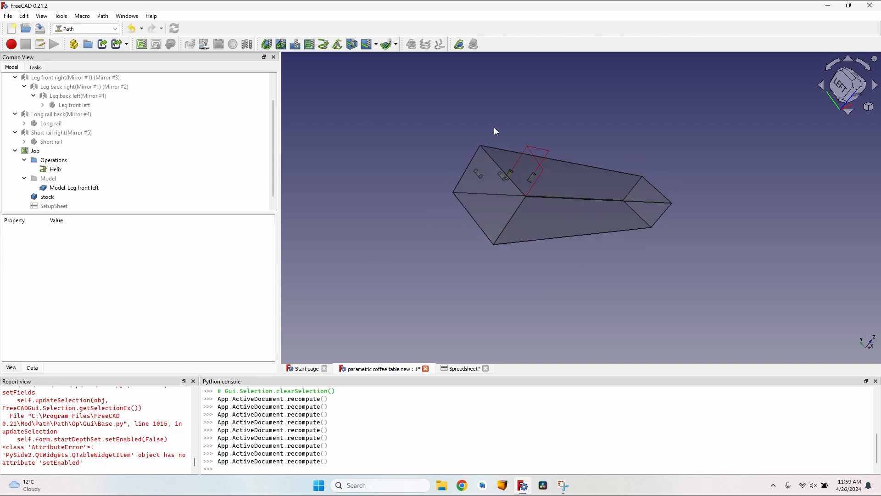
# - Rename the job as "Job - Leg part 1" and hide its leg model and Helix toolpath
pyautogui.click(126, 150)
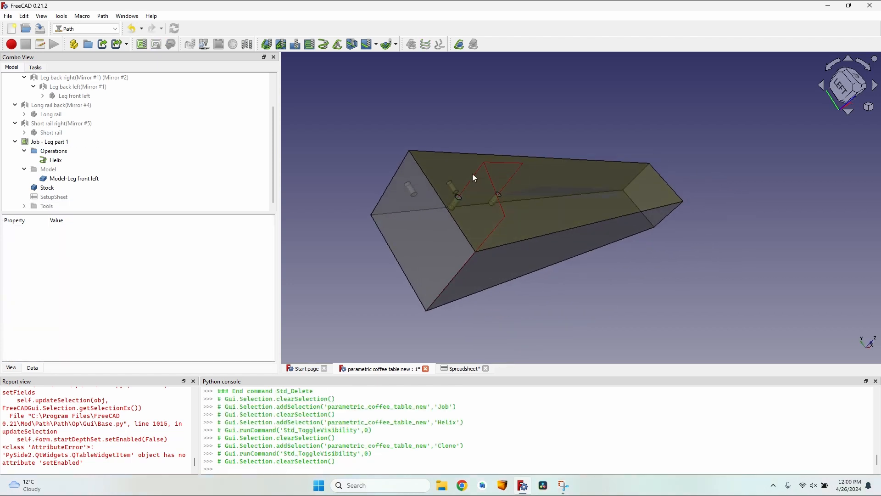
pyautogui.click(110, 178)
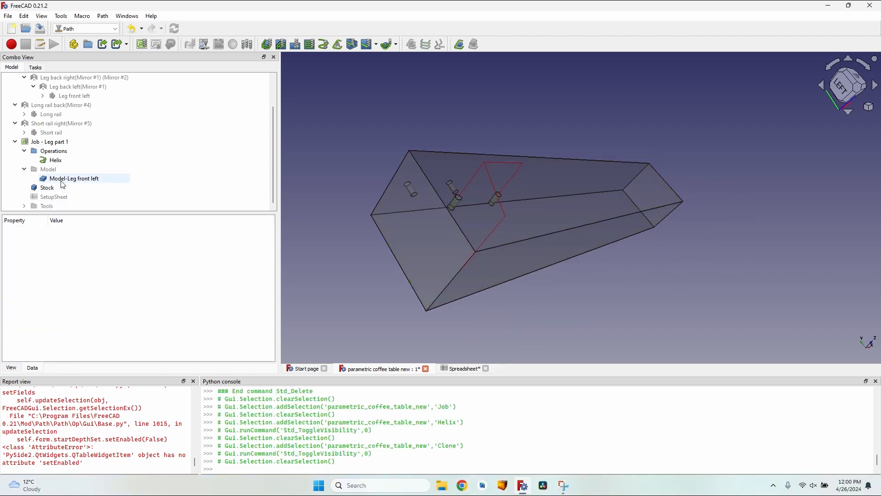
pyautogui.press('space')
pyautogui.click(94, 160)
pyautogui.press('space')
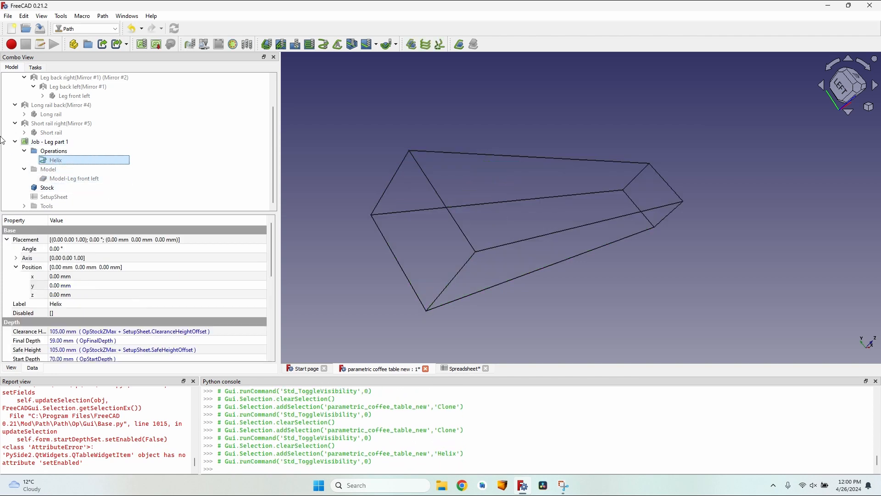
pyautogui.click(14, 142)
# - Create a second job for the Leg front left body using the "job template - 6 mm hardwood" template
pyautogui.click(91, 133)
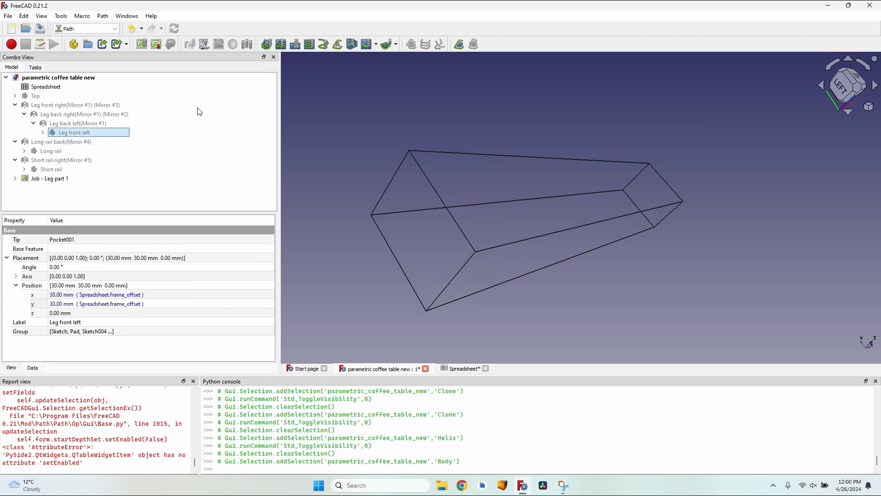
pyautogui.click(142, 44)
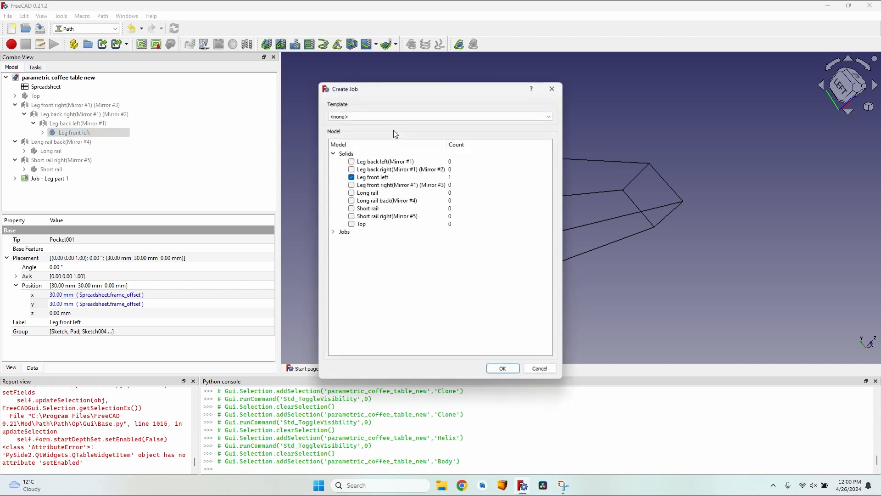
pyautogui.click(409, 117)
pyautogui.click(376, 130)
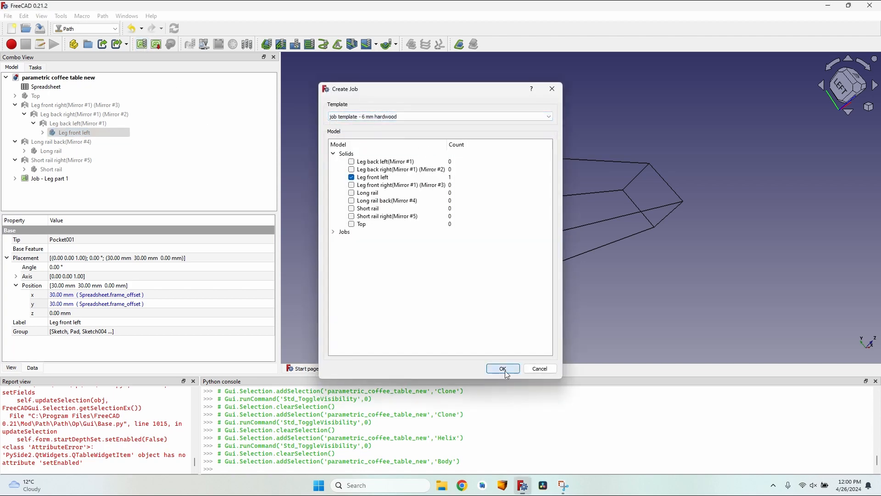
pyautogui.click(503, 369)
# - Add another tool to the new job alongside the 6 mm endmill001
pyautogui.click(97, 120)
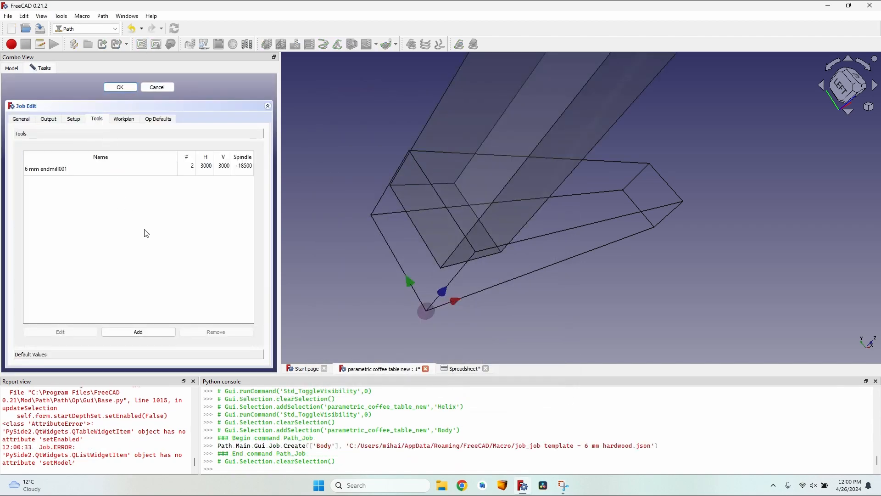
pyautogui.click(138, 331)
pyautogui.doubleClick(158, 130)
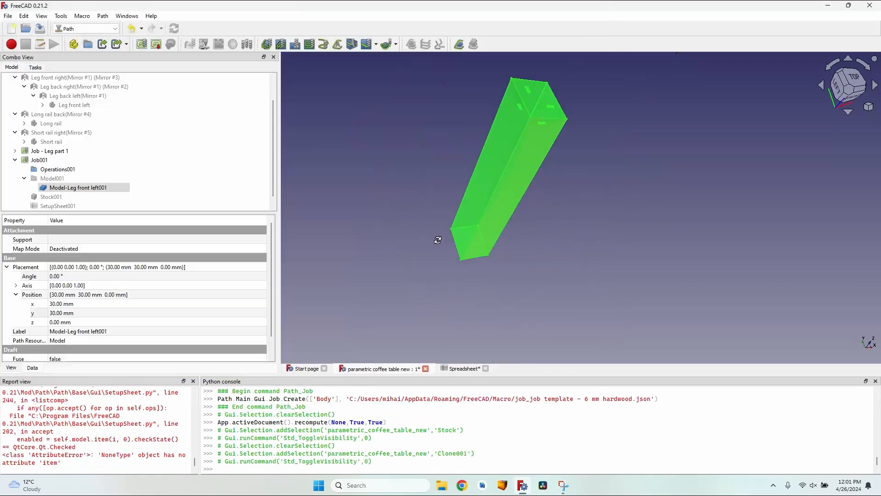
# - Examine the new job's leg model and its connector holes from several angles
pyautogui.moveTo(436, 240); pyautogui.dragTo(461, 290, button='middle')
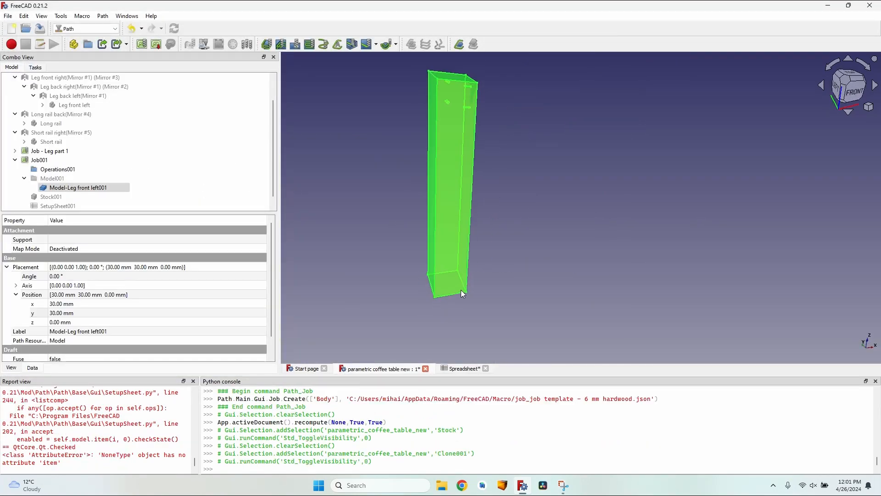
pyautogui.click(397, 147)
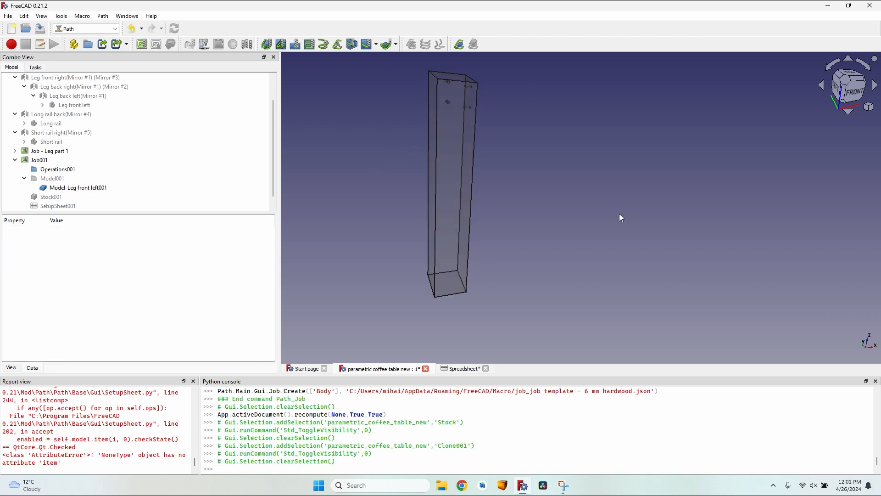
pyautogui.scroll(-2, 472, 172)
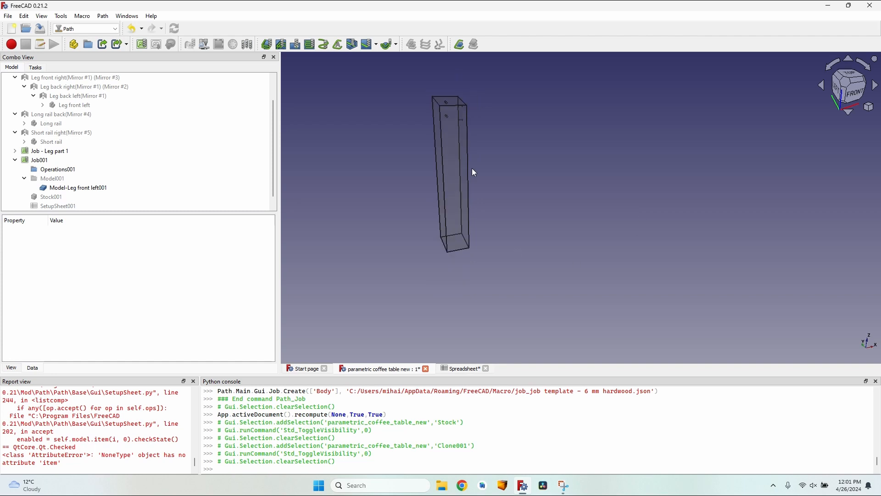
pyautogui.scroll(3, 473, 175)
pyautogui.moveTo(472, 174); pyautogui.dragTo(482, 202, button='middle')
pyautogui.scroll(-1, 504, 180)
pyautogui.scroll(-2, 505, 184)
# - Rotate the new job's leg model with incremental placement changes of -90° around the y-axis and 90° around the x-axis
pyautogui.click(68, 189)
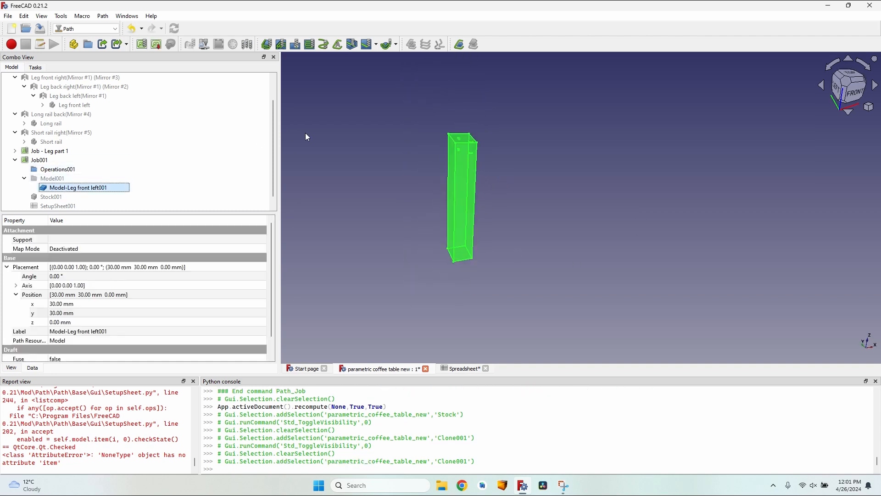
pyautogui.click(23, 16)
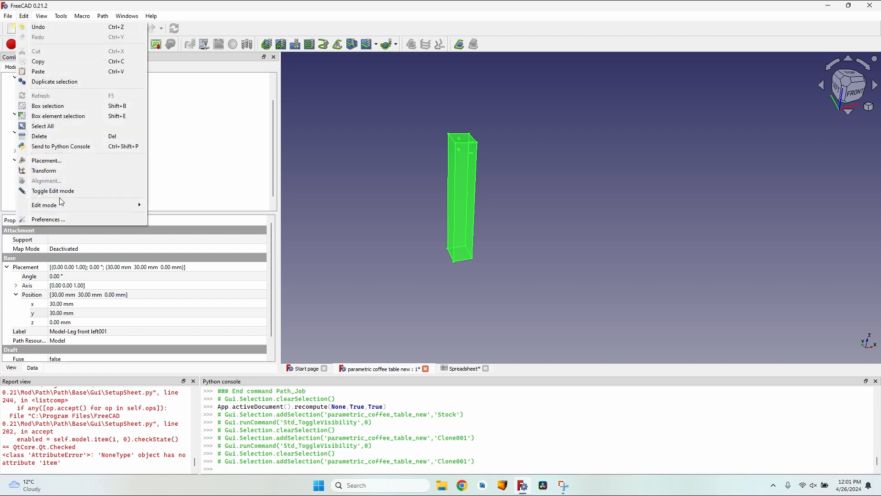
pyautogui.click(67, 160)
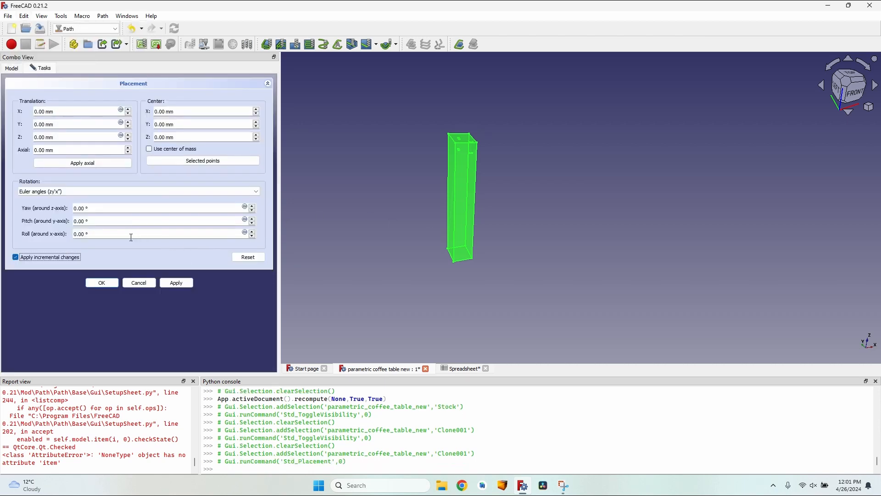
pyautogui.click(75, 221)
pyautogui.write('-9')
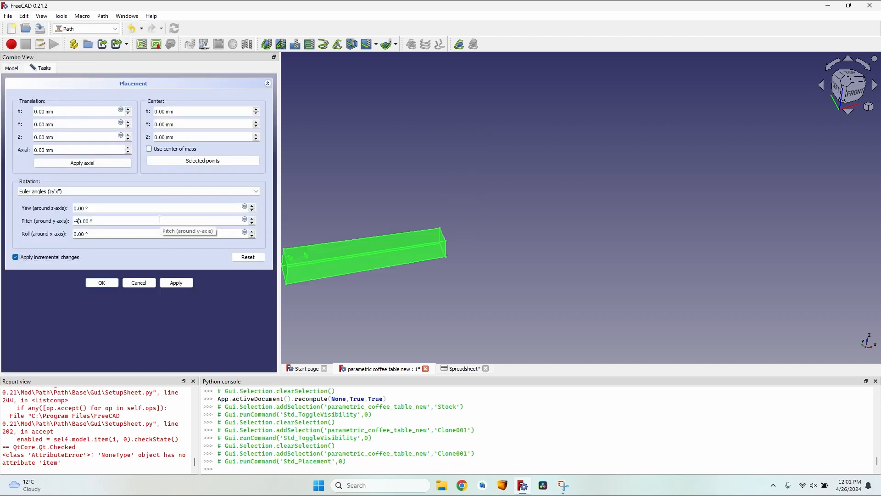
pyautogui.click(176, 283)
pyautogui.moveTo(402, 218); pyautogui.dragTo(618, 183, button='middle')
pyautogui.scroll(1, 486, 205)
pyautogui.scroll(2, 486, 205)
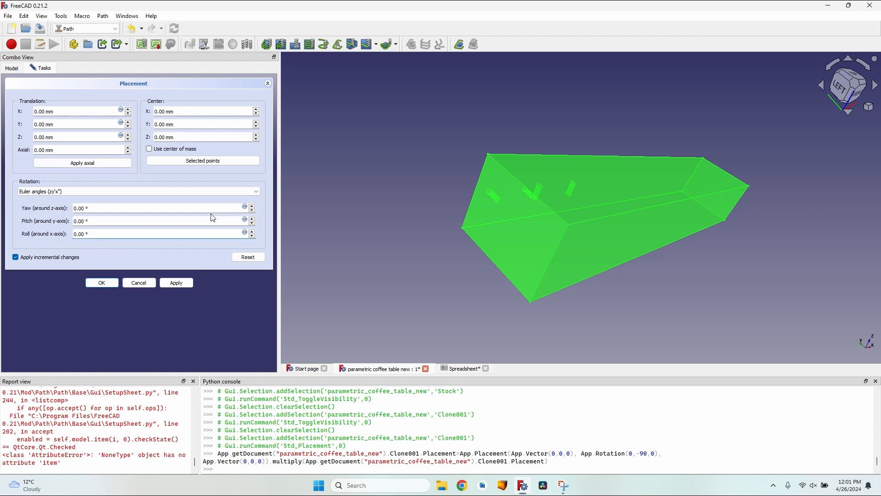
pyautogui.click(176, 282)
pyautogui.click(100, 284)
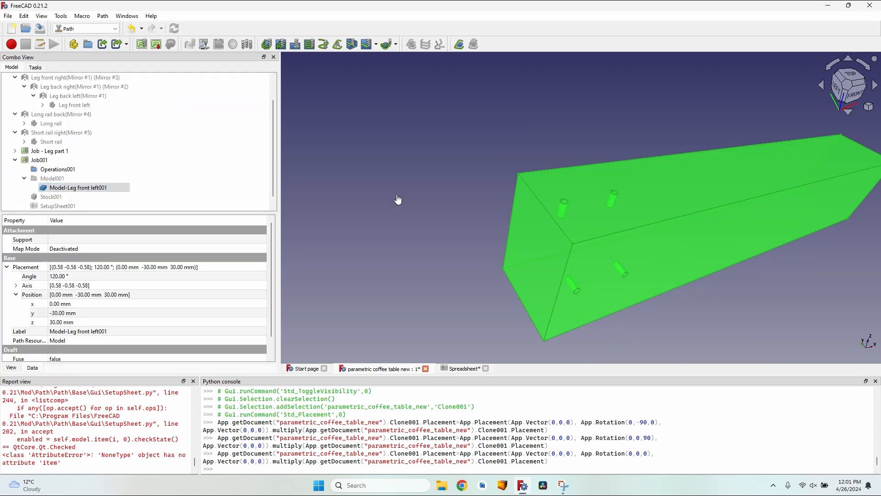
# - Edit Job001 and change its stock type to Create Box
pyautogui.click(48, 161)
pyautogui.doubleClick(47, 162)
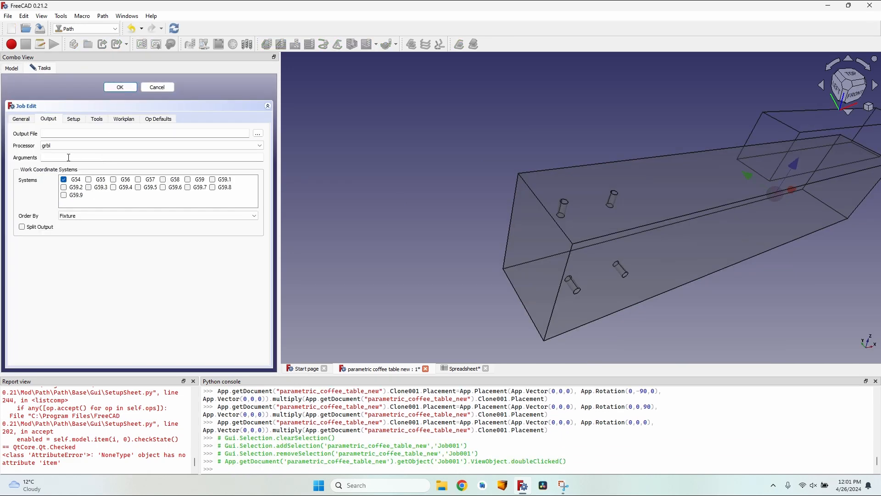
pyautogui.click(73, 119)
pyautogui.scroll(-5, 530, 187)
pyautogui.moveTo(646, 156); pyautogui.dragTo(554, 157, button='middle')
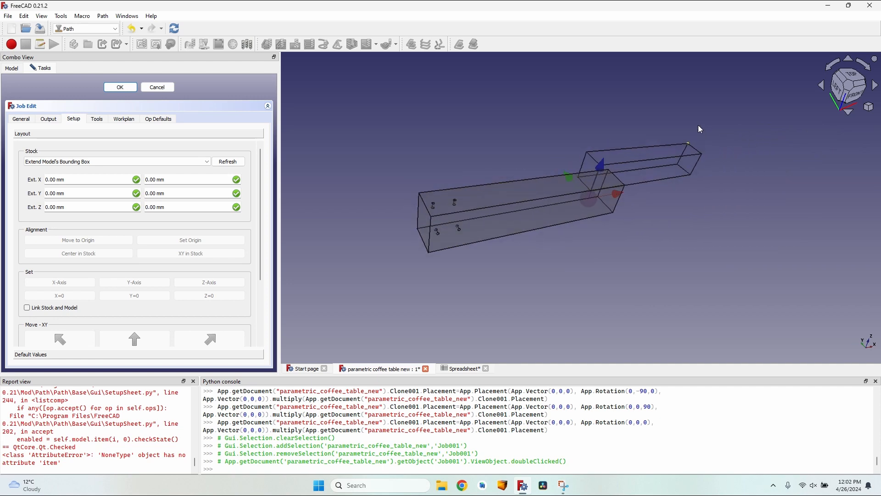
pyautogui.click(202, 162)
pyautogui.click(68, 167)
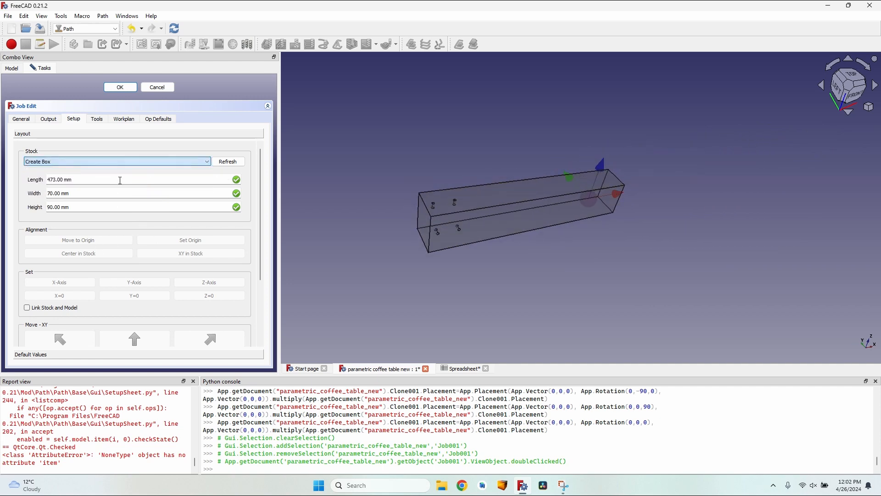
# - Set the job origin at the leg's lower front corner on the end with the holes and accept the job settings
pyautogui.scroll(3, 448, 252)
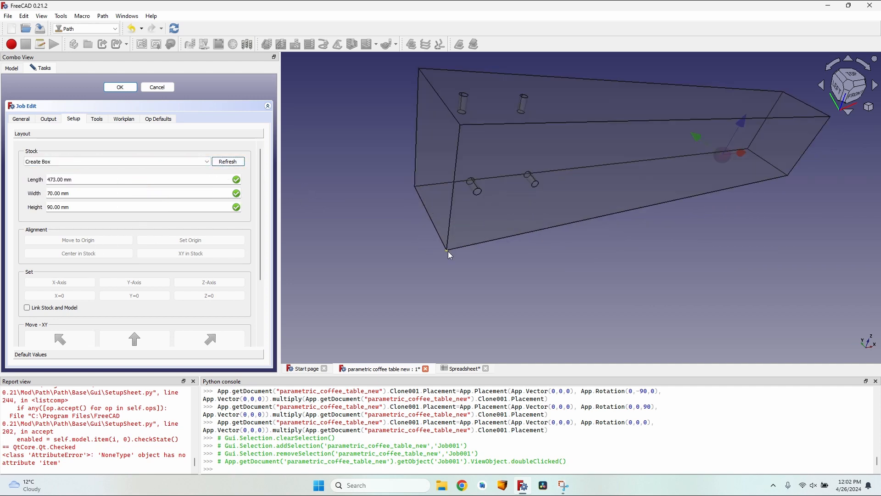
pyautogui.click(448, 252)
pyautogui.click(186, 240)
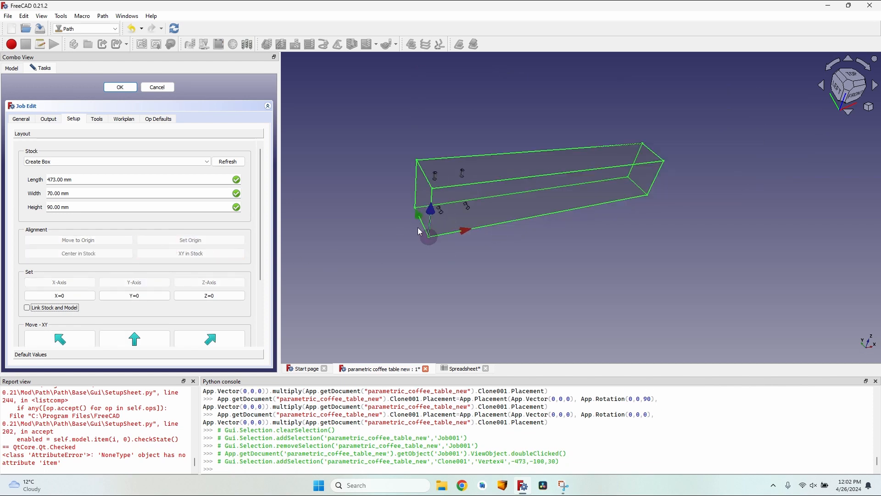
pyautogui.click(81, 193)
pyautogui.scroll(3, 396, 200)
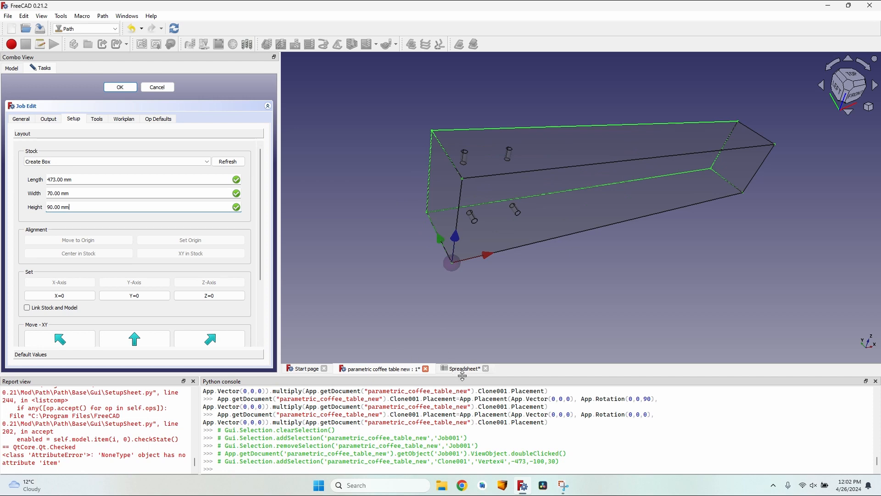
pyautogui.click(239, 180)
pyautogui.click(239, 195)
pyautogui.click(121, 87)
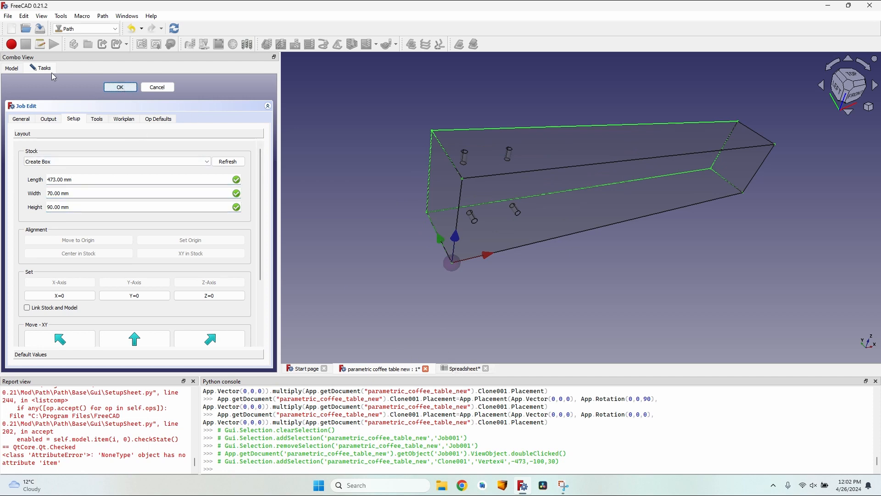
# - Bind the x position of Model-Leg front left001 to Spreadsheet.leg_height
pyautogui.click(110, 187)
pyautogui.click(66, 304)
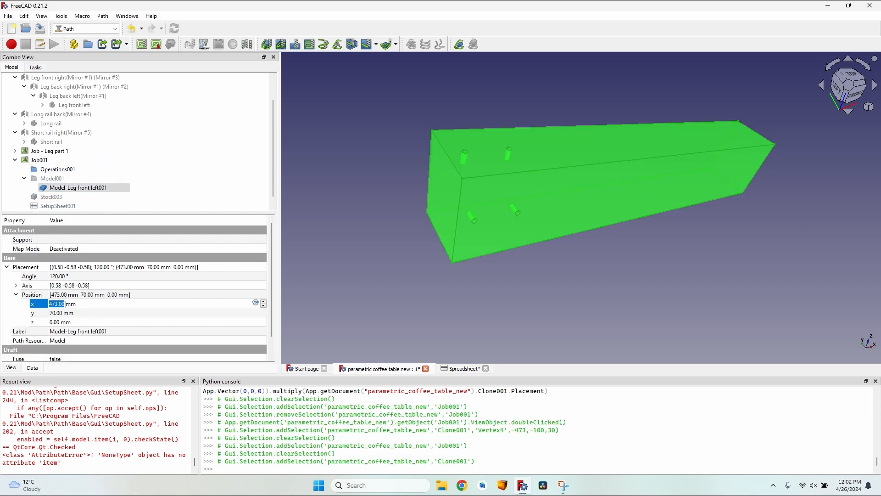
pyautogui.click(255, 302)
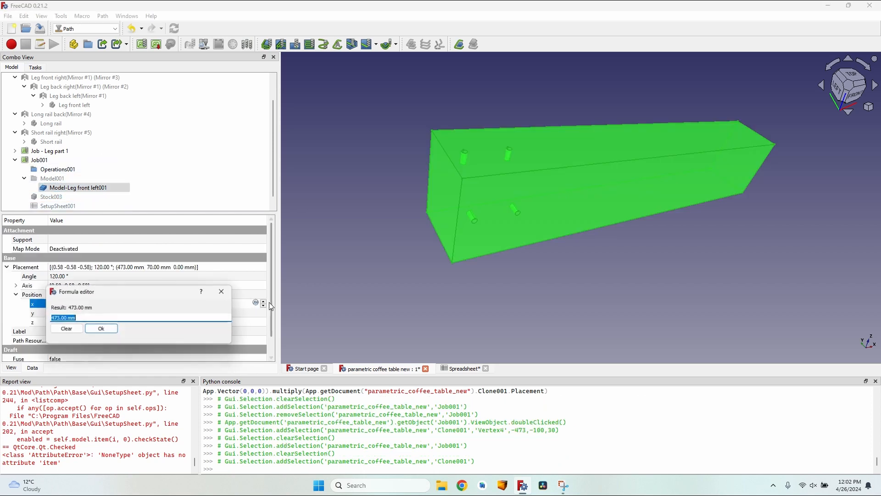
pyautogui.write('Spreadsheet.leg_height')
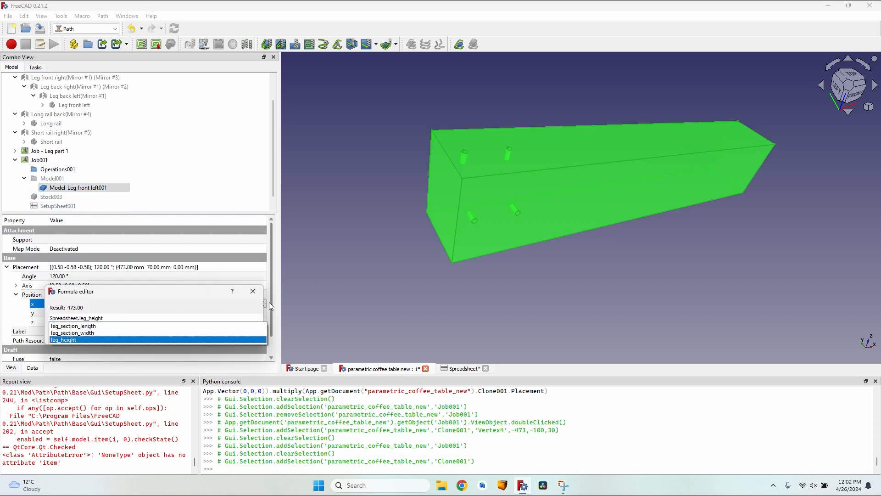
pyautogui.press('Return')
# - Bind the y position of Model-Leg front left001 to Spreadsheet.leg_section_length
pyautogui.click(51, 315)
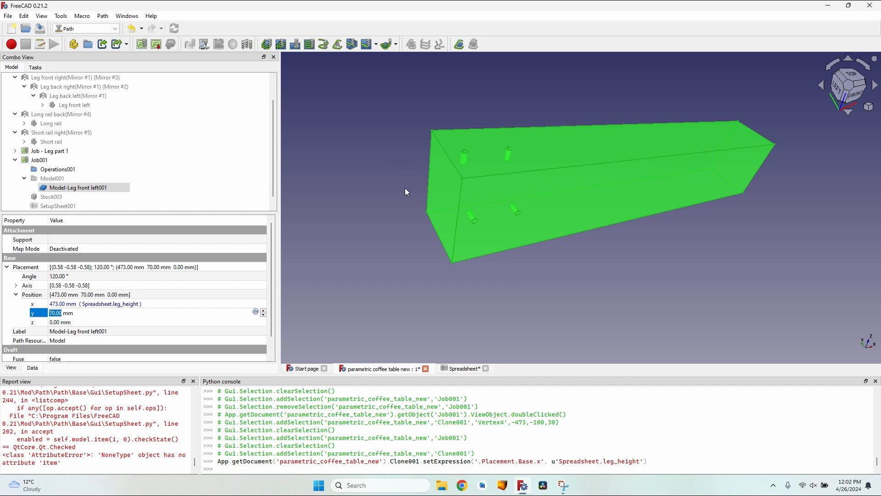
pyautogui.click(255, 312)
pyautogui.write('Spreadsheet.')
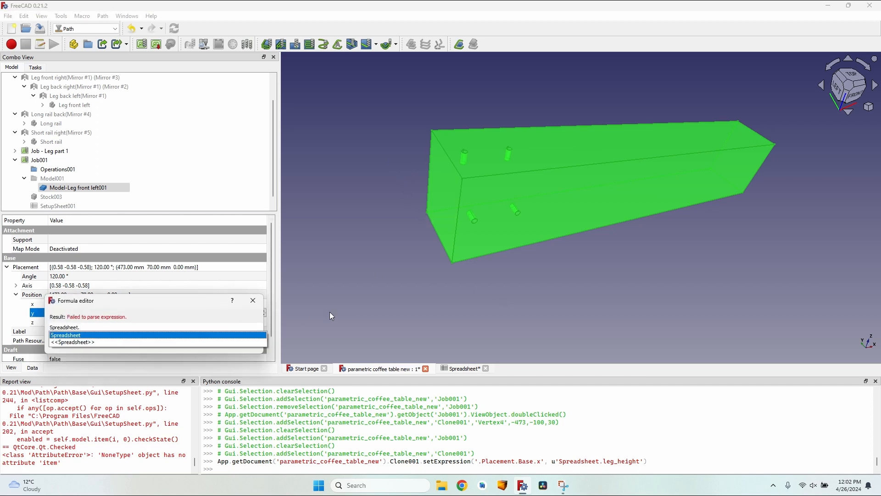
pyautogui.write('leg_section_length')
pyautogui.press('Return')
pyautogui.press('Return')
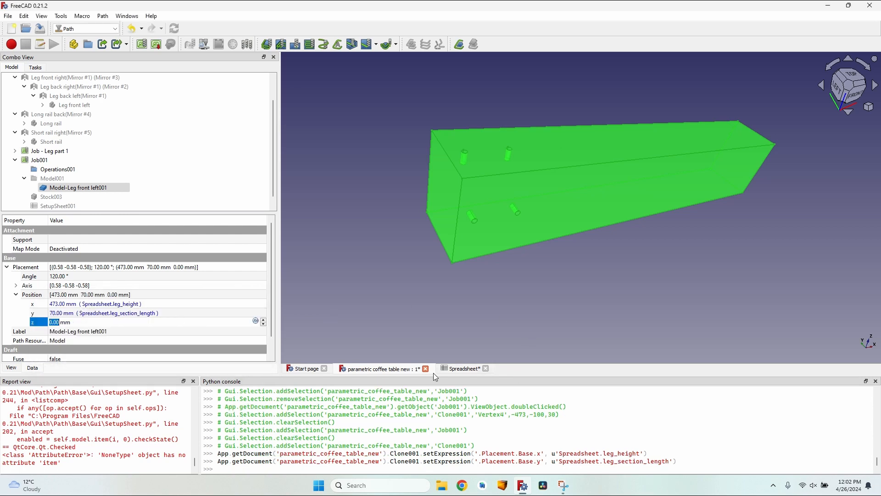
# - Show Stock003 and bind its height to Spreadsheet.leg_section_width, length to Spreadsheet.leg_height and width to Spreadsheet.leg_section_length
pyautogui.scroll(3, 419, 150)
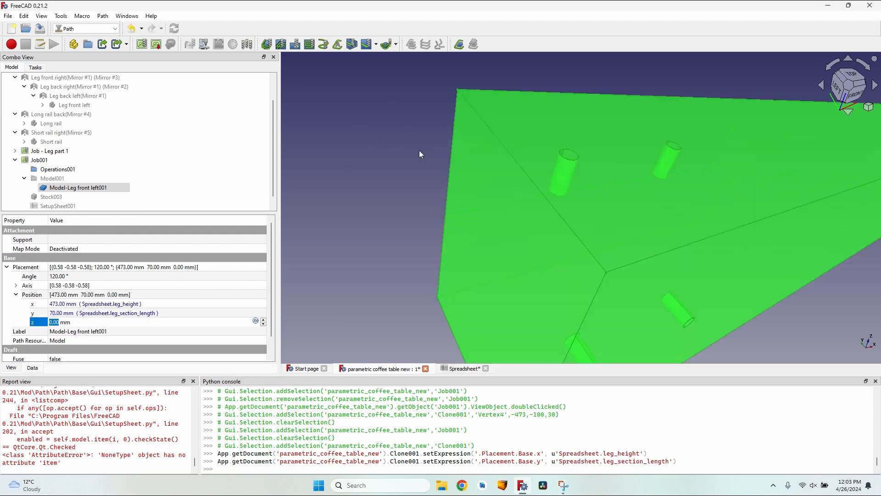
pyautogui.scroll(-3, 429, 149)
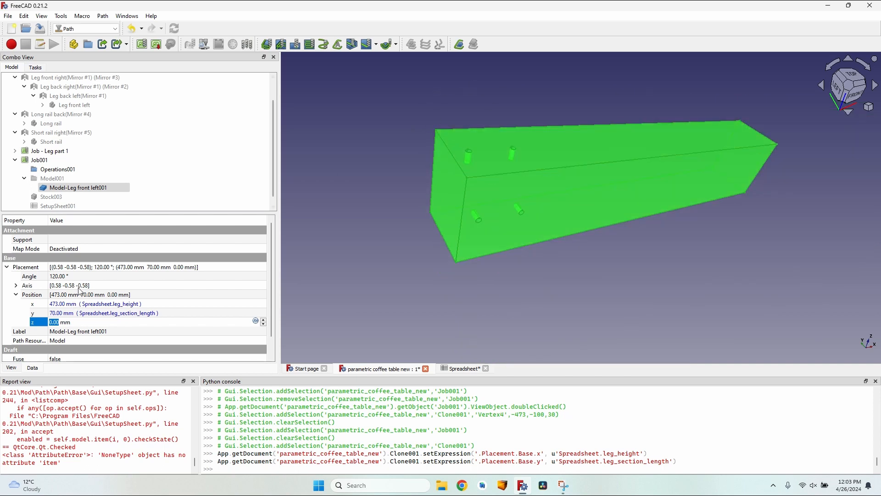
pyautogui.click(103, 187)
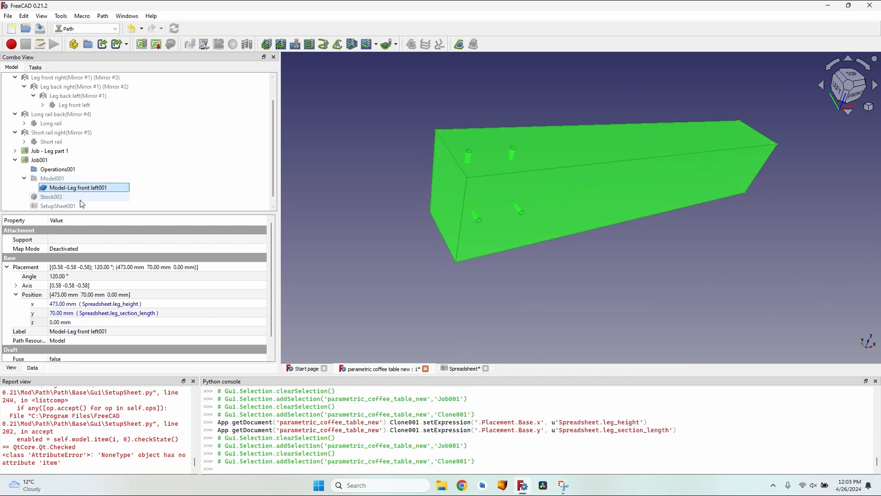
pyautogui.click(52, 199)
pyautogui.press('space')
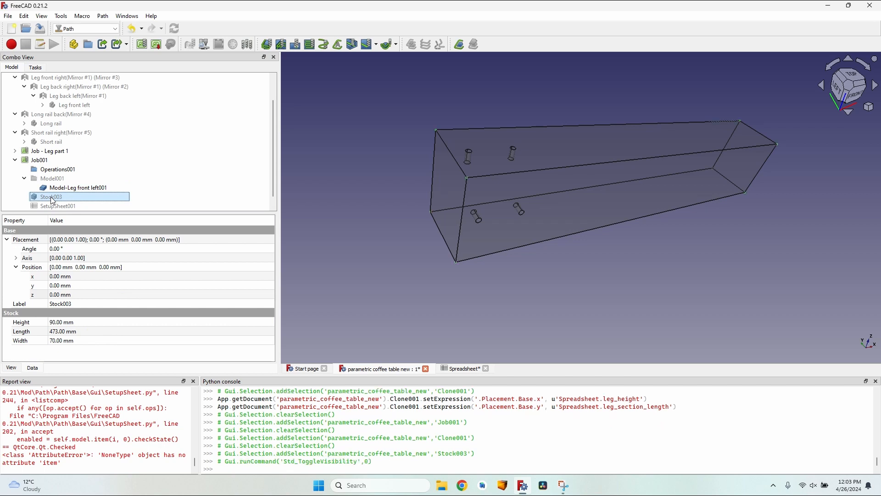
pyautogui.doubleClick(39, 160)
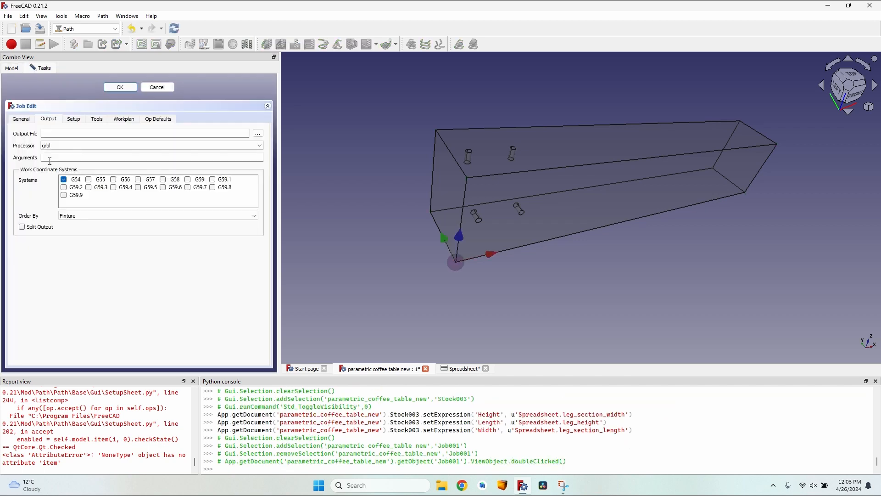
pyautogui.click(159, 88)
pyautogui.click(159, 87)
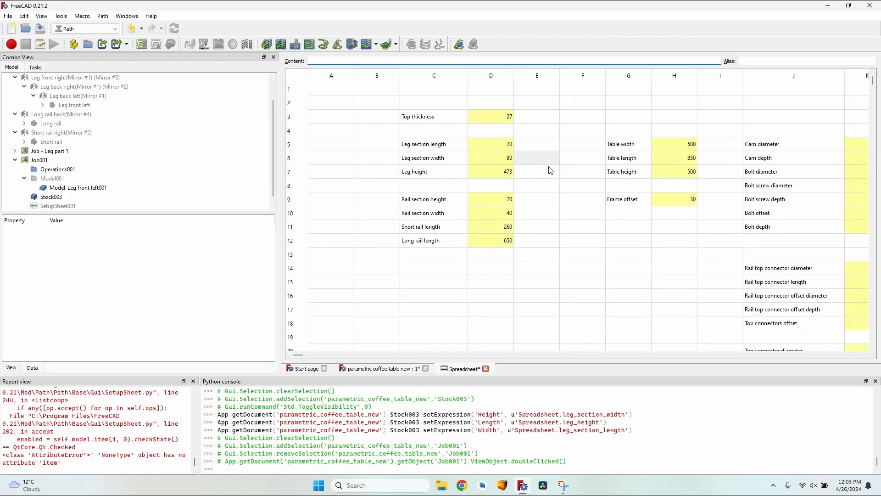
# - Set the leg section length to 90, leg section width to 70 and table height to 400 in the spreadsheet
pyautogui.click(499, 148)
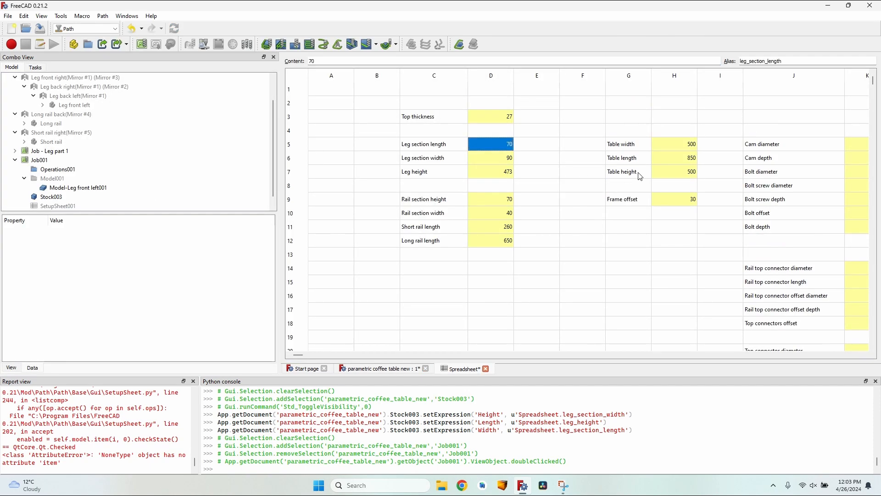
pyautogui.write('9')
pyautogui.press('Return')
pyautogui.write('70')
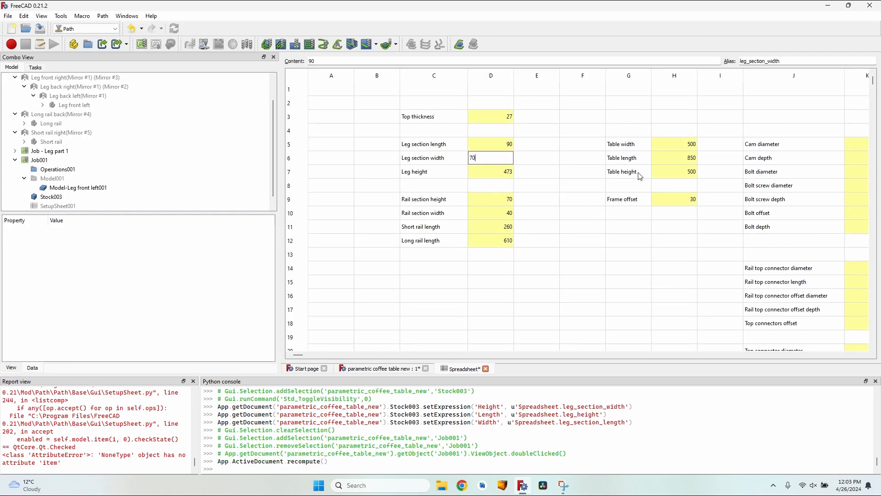
pyautogui.click(695, 173)
pyautogui.write('4')
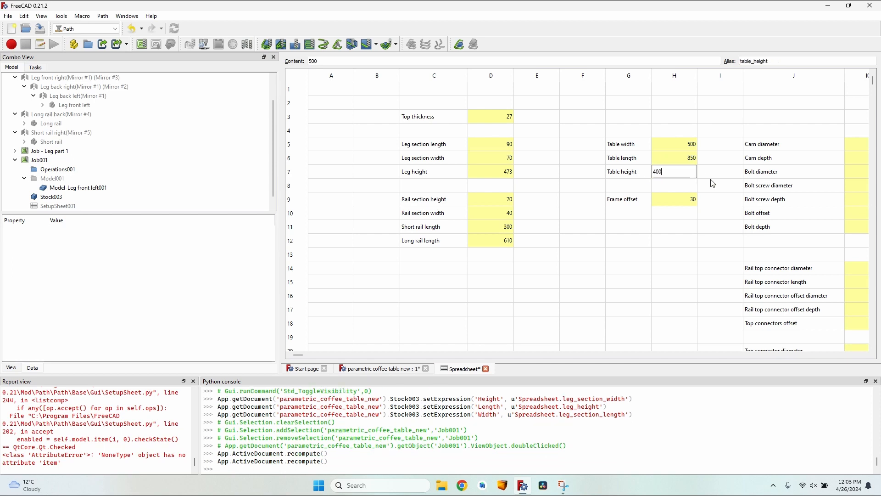
# - Reopen Job001 in the 3D view and check the resized leg and stock against the job origin
pyautogui.click(384, 368)
pyautogui.scroll(2, 443, 183)
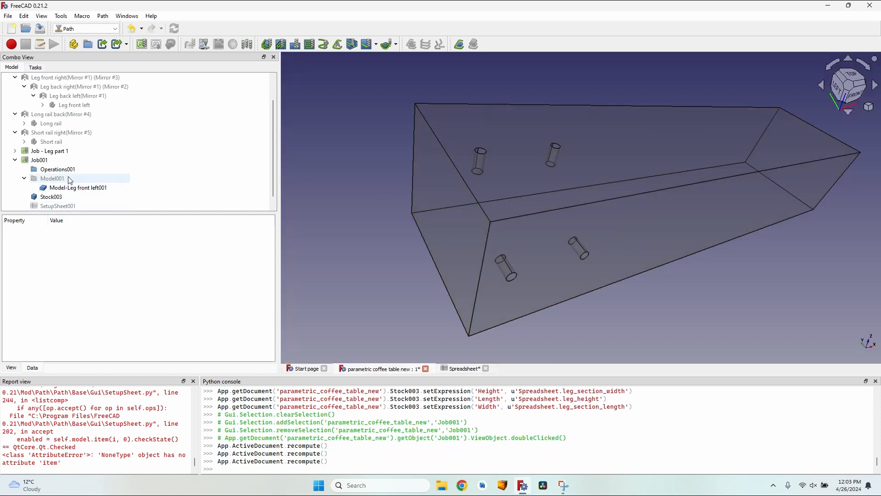
pyautogui.doubleClick(40, 160)
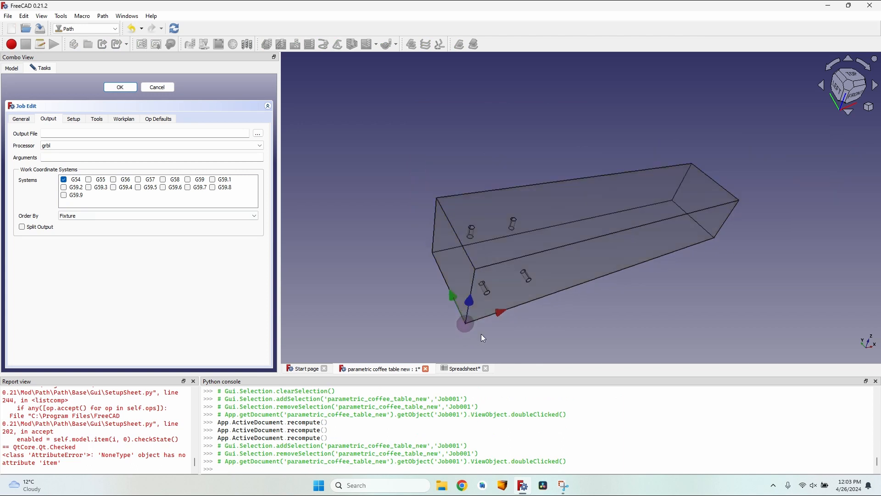
pyautogui.scroll(-1, 478, 317)
pyautogui.moveTo(478, 317); pyautogui.dragTo(478, 310, button='middle')
pyautogui.scroll(1, 484, 277)
pyautogui.scroll(-2, 484, 257)
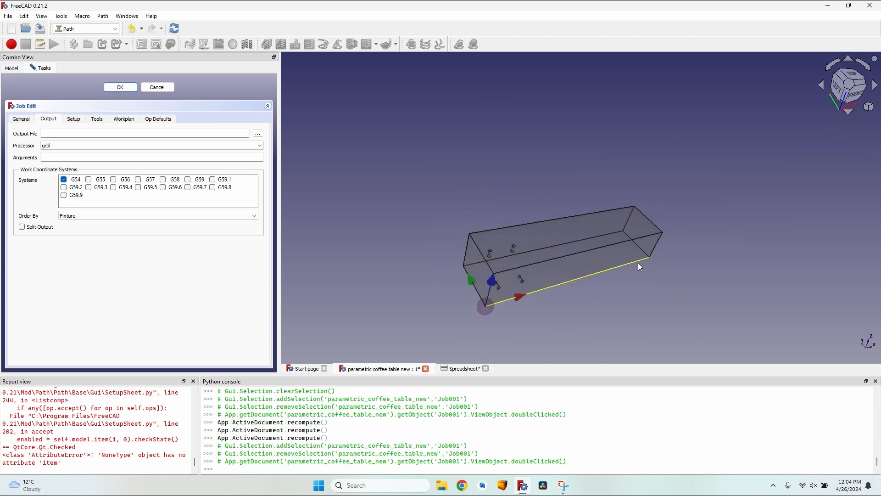
pyautogui.click(120, 87)
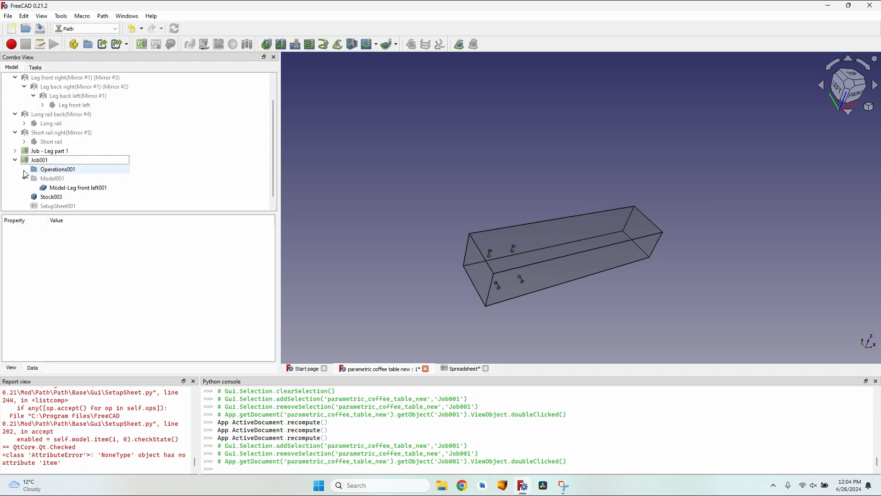
# - Add a Helix operation to Job001 for hole faces Face9 and Face10 of Model-Leg front left001, using 4 mm endmill003 with the default depths and heights
pyautogui.click(324, 45)
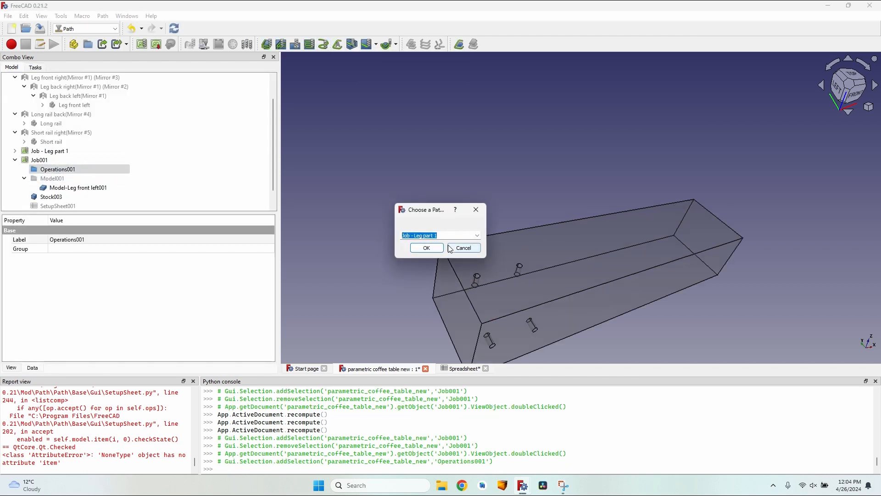
pyautogui.click(477, 235)
pyautogui.click(419, 250)
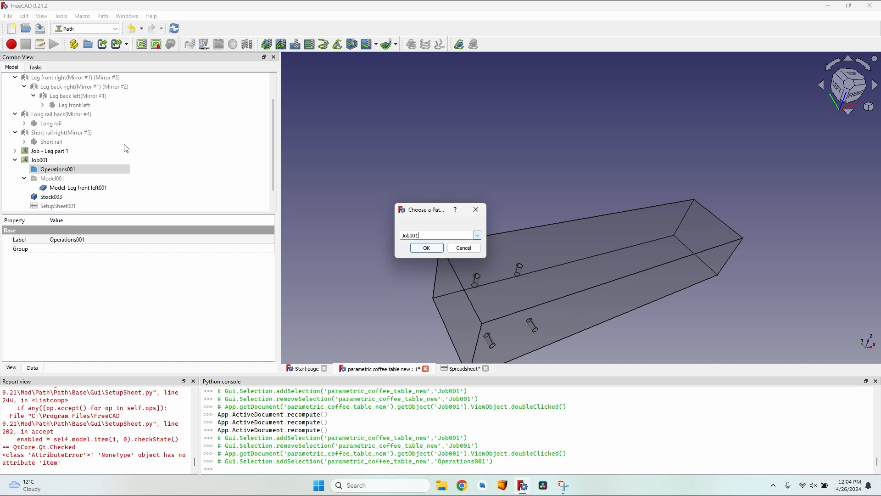
pyautogui.click(427, 248)
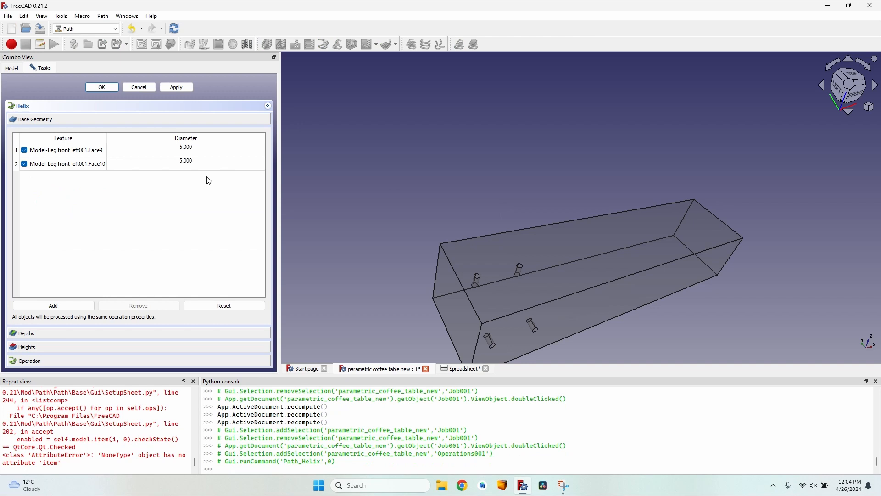
pyautogui.click(83, 151)
pyautogui.scroll(3, 518, 284)
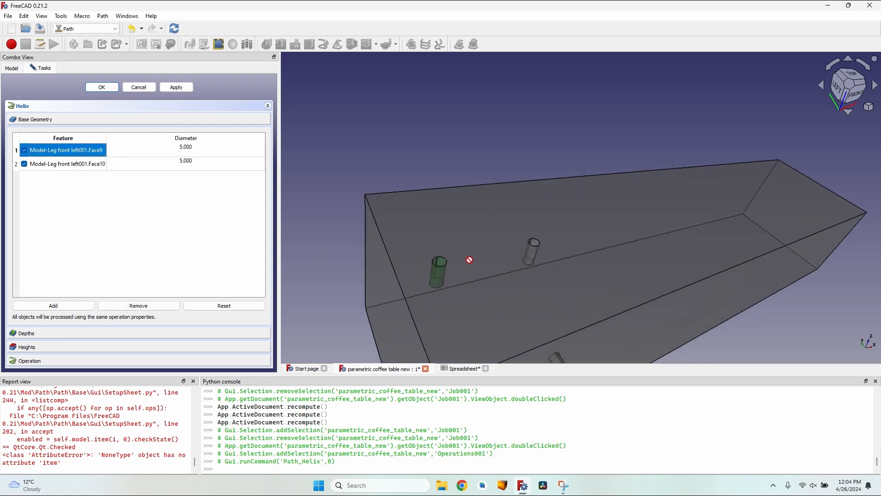
pyautogui.scroll(-2, 501, 207)
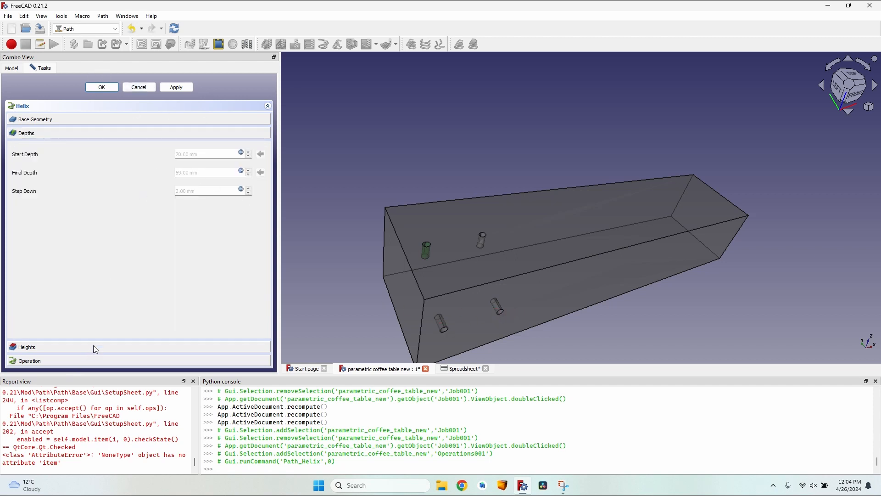
pyautogui.click(95, 347)
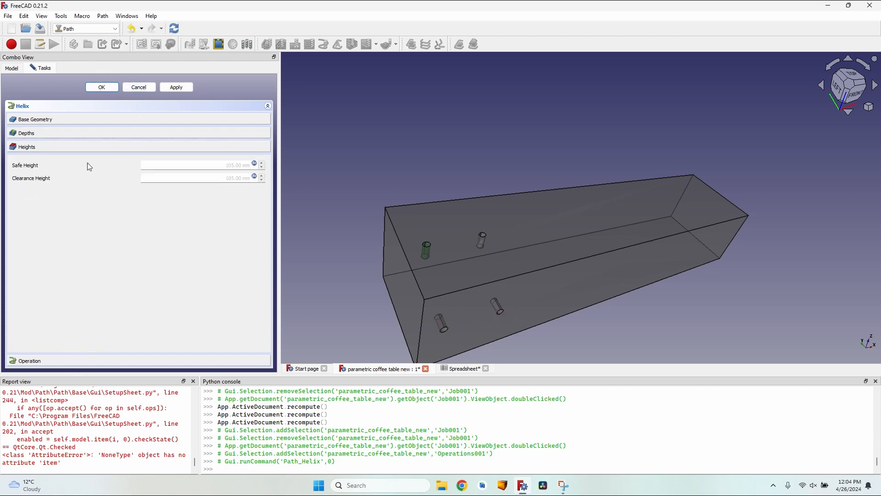
pyautogui.click(102, 361)
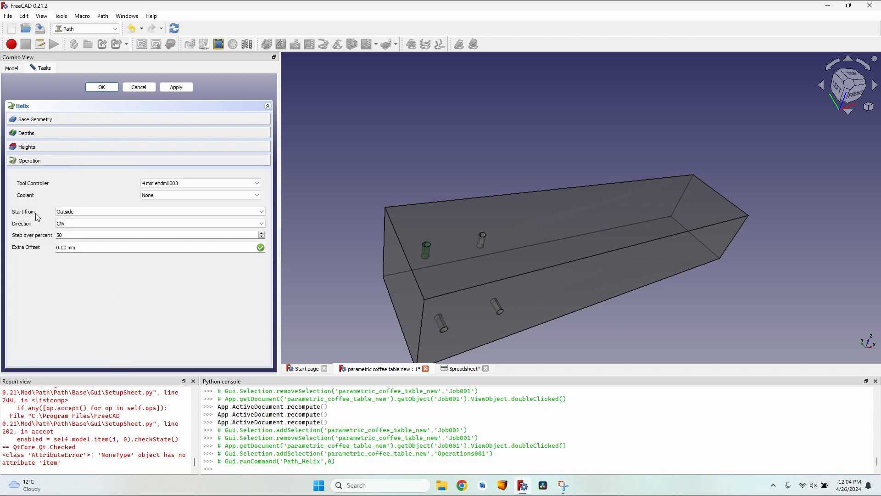
pyautogui.click(114, 87)
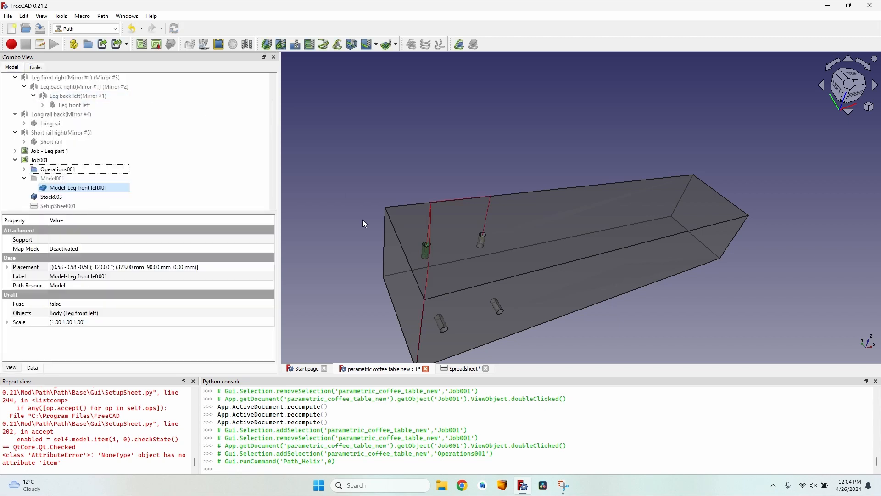
pyautogui.scroll(4, 439, 257)
pyautogui.moveTo(482, 264); pyautogui.dragTo(473, 216, button='middle')
pyautogui.scroll(-4, 555, 156)
pyautogui.scroll(2, 477, 183)
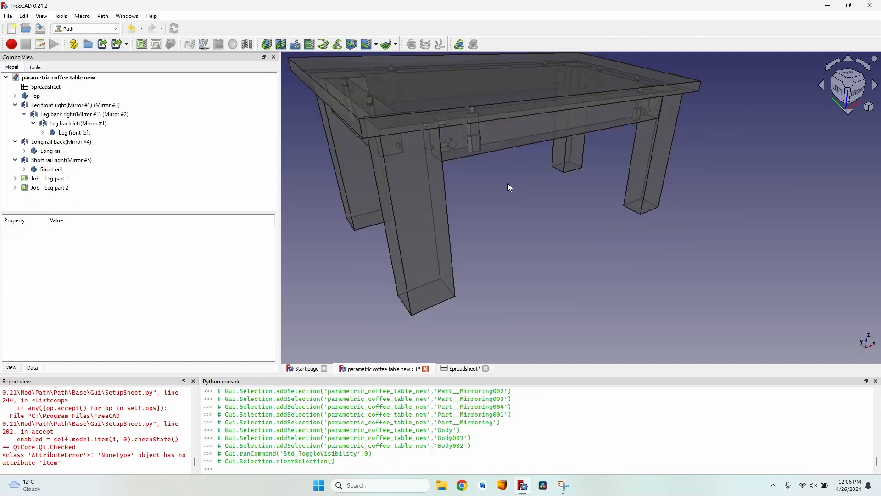
# - Examine the short rail's slots and connector holes from underneath the table and from the sides
pyautogui.scroll(-3, 508, 183)
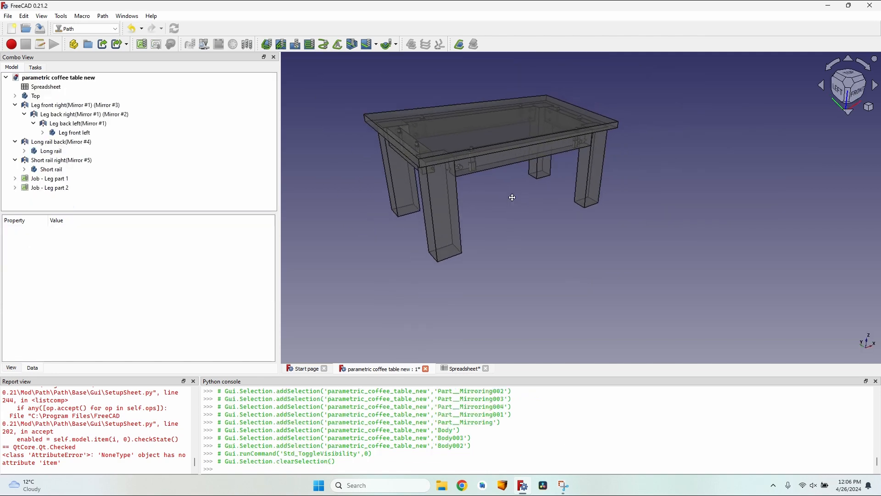
pyautogui.moveTo(511, 193); pyautogui.dragTo(441, 175, button='middle')
pyautogui.scroll(3, 473, 168)
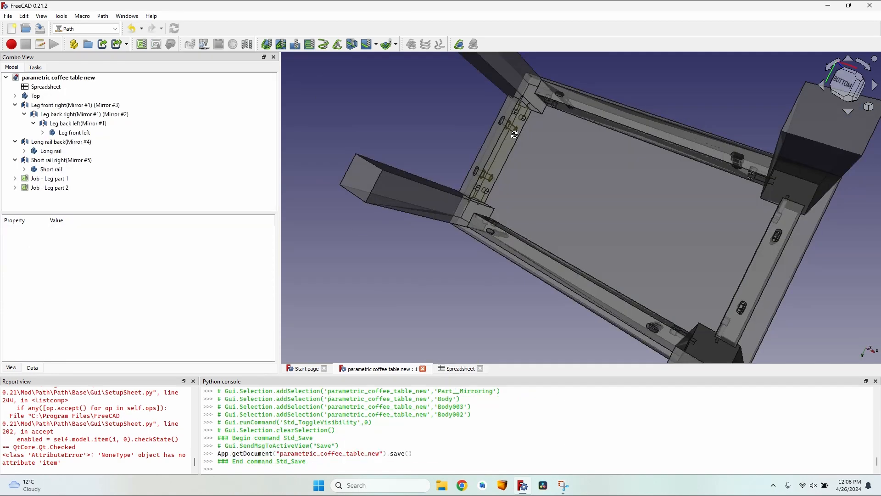
pyautogui.scroll(5, 460, 136)
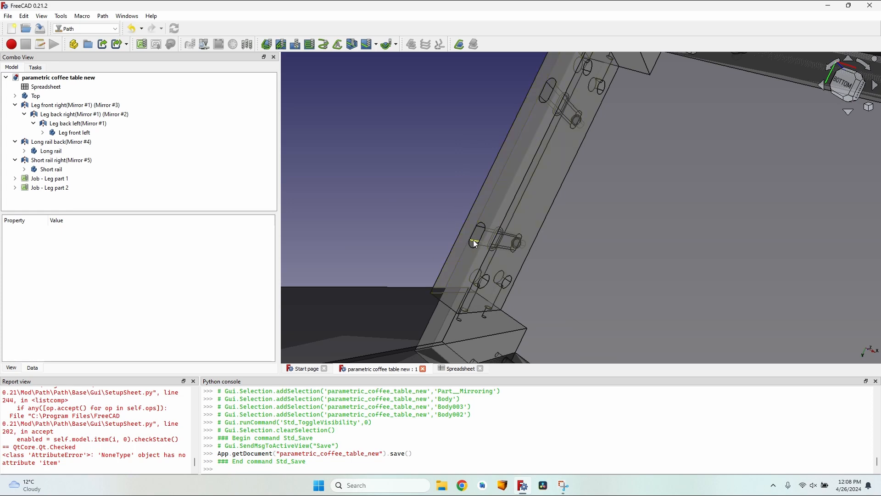
pyautogui.moveTo(503, 145); pyautogui.dragTo(458, 233, button='middle')
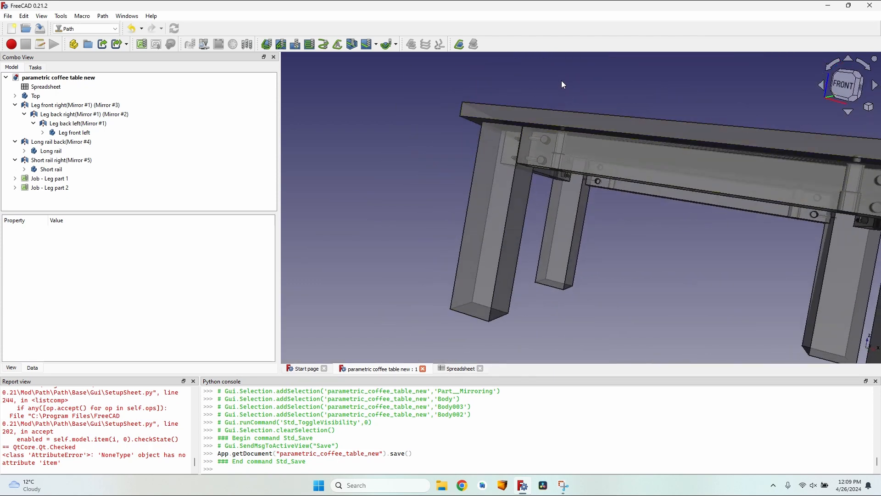
pyautogui.moveTo(563, 84); pyautogui.dragTo(436, 324, button='middle')
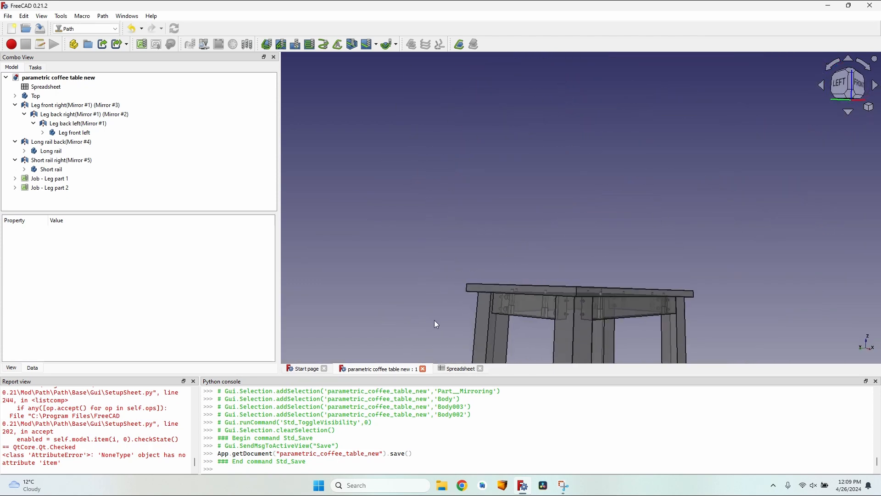
# - Create a Path job for the Short rail body using the "job template - 6 mm hardwood" template
pyautogui.click(529, 312)
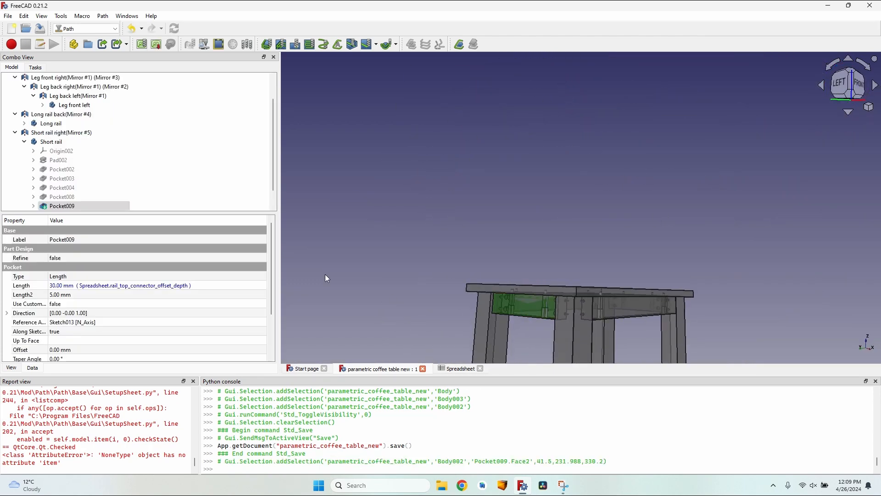
pyautogui.click(143, 46)
pyautogui.click(364, 118)
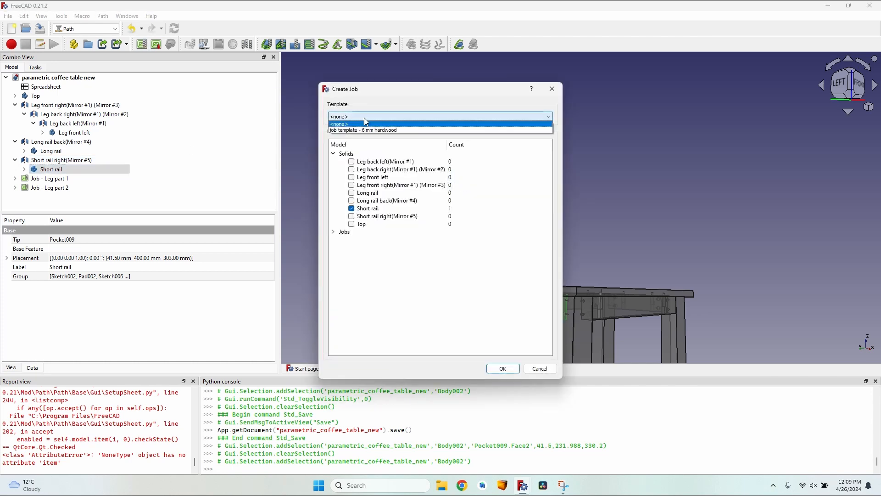
pyautogui.click(385, 129)
pyautogui.click(505, 370)
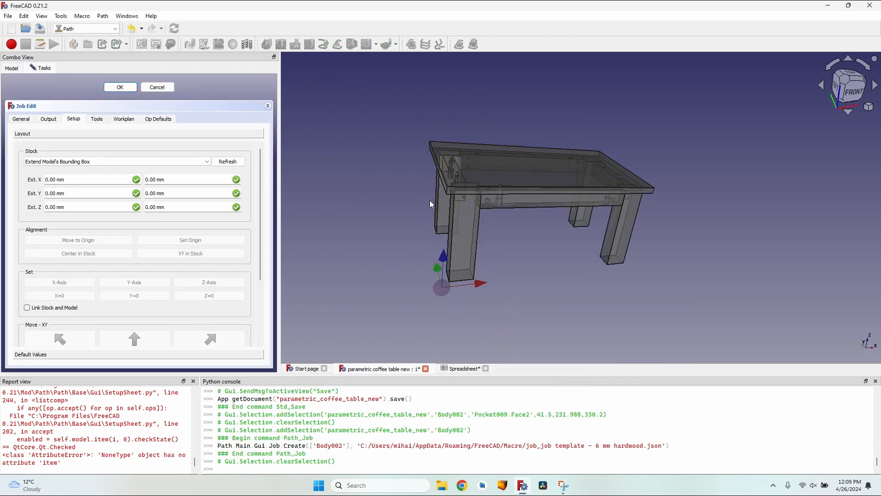
# - Accept the new job's setup and rename the job "Job - Rail left part 1"
pyautogui.scroll(2, 428, 199)
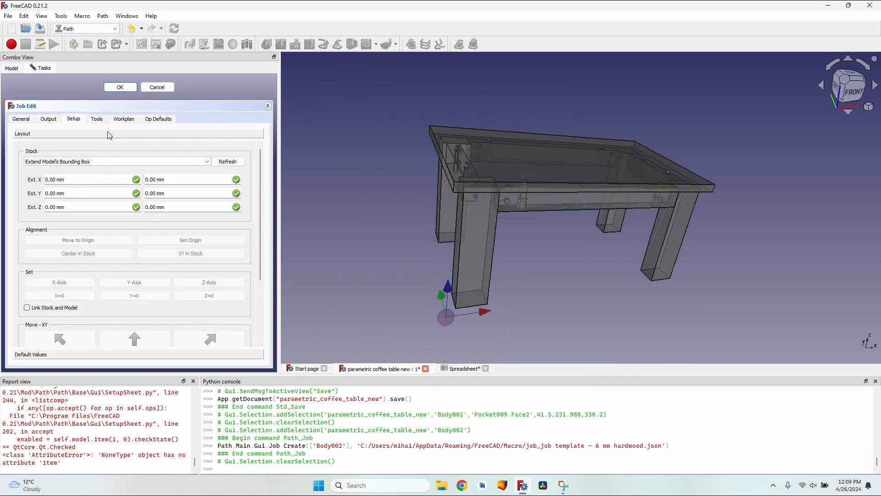
pyautogui.press('Return')
pyautogui.press('F2')
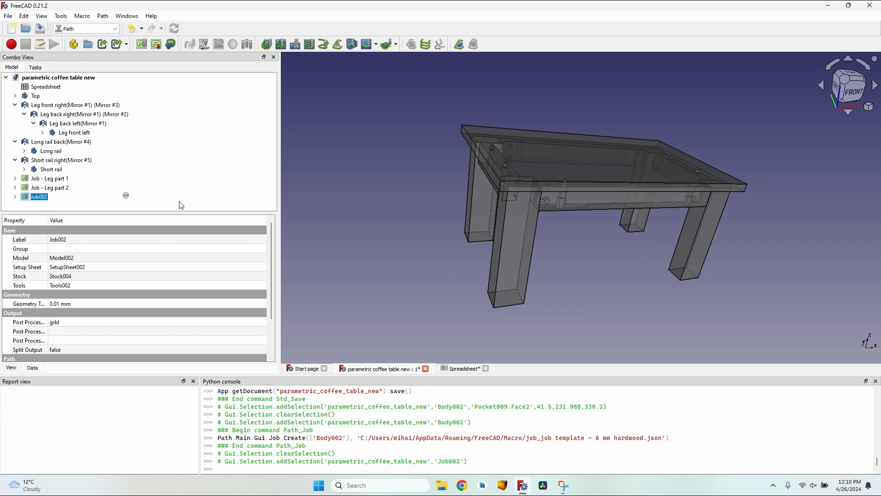
pyautogui.write('Job - Rail left part 1')
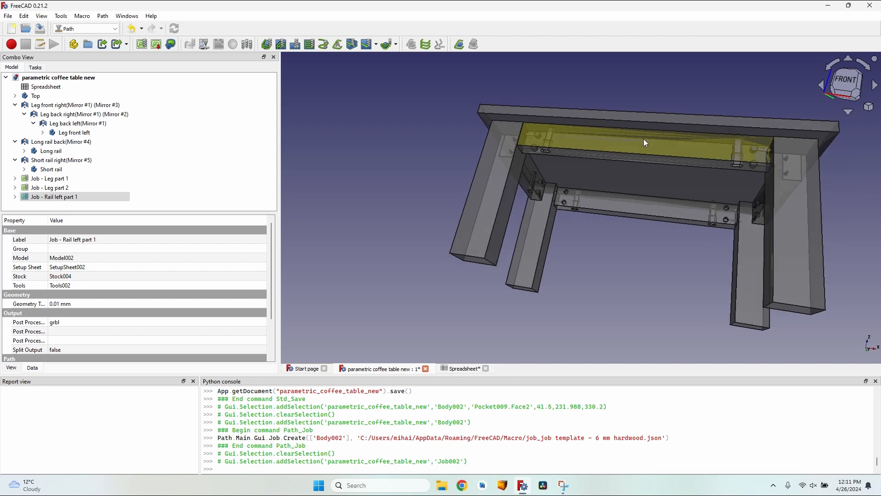
# - Review the setup of Job - Rail left part 1 and compare the isolated short rail's position and orientation with the job origin
pyautogui.moveTo(550, 131); pyautogui.dragTo(575, 161, button='middle')
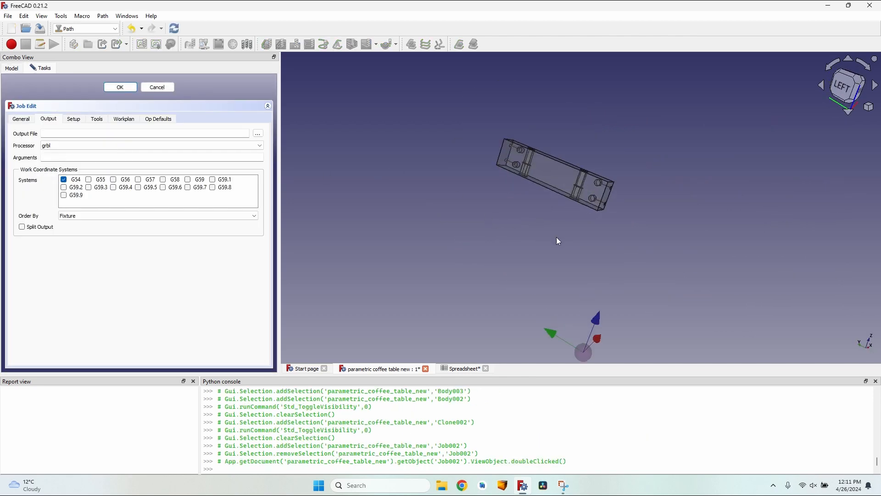
pyautogui.moveTo(558, 241); pyautogui.dragTo(564, 212, button='middle')
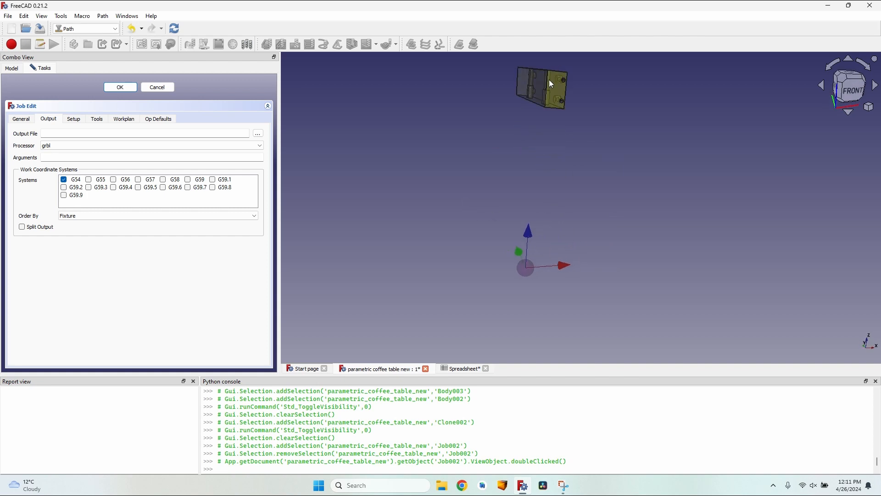
pyautogui.click(75, 121)
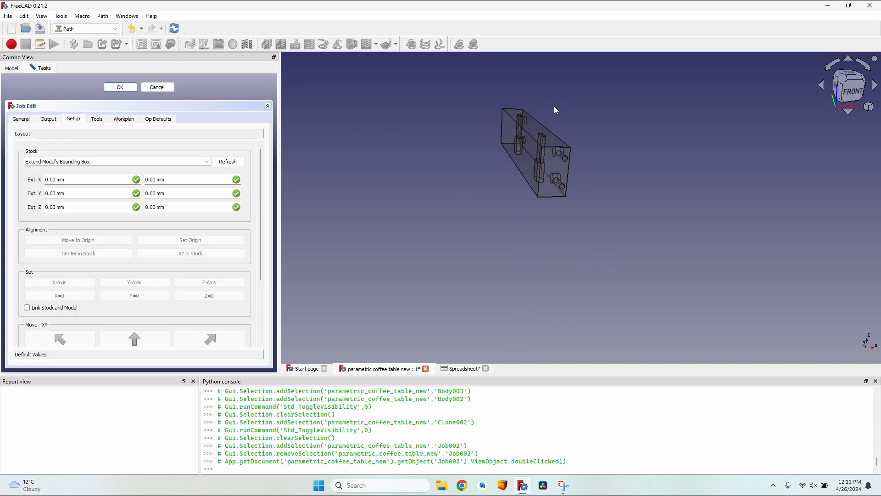
pyautogui.moveTo(552, 137)
pyautogui.mouseDown(button='middle')
pyautogui.moveTo(555, 146)
pyautogui.moveTo(553, 138)
pyautogui.mouseUp(button='middle')
pyautogui.scroll(-3, 548, 170)
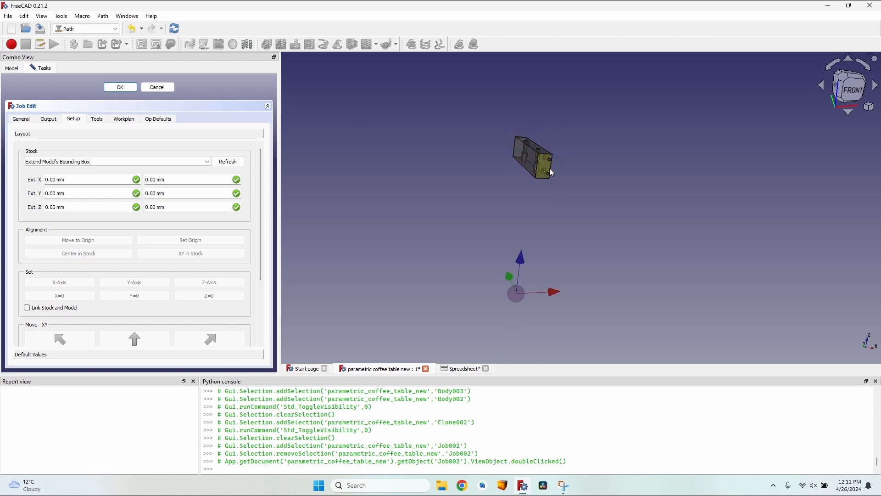
pyautogui.moveTo(547, 200); pyautogui.dragTo(507, 216, button='middle')
pyautogui.scroll(1, 506, 161)
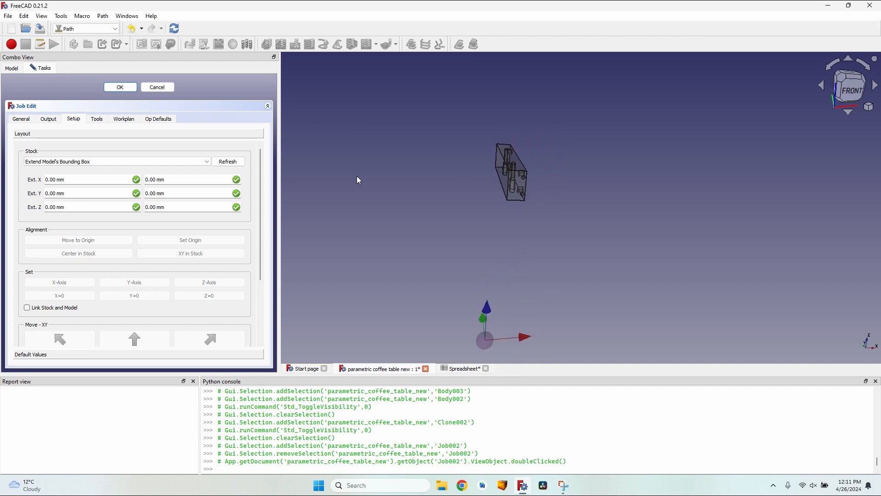
pyautogui.click(119, 88)
# - Rotate Model-Short rail by 90° around the z-axis as an incremental placement change
pyautogui.click(69, 187)
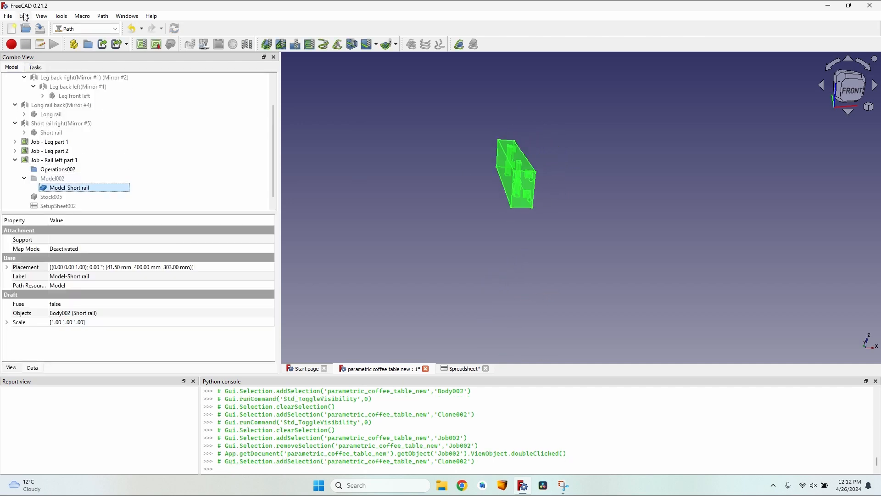
pyautogui.moveTo(657, 222); pyautogui.dragTo(491, 319, button='middle')
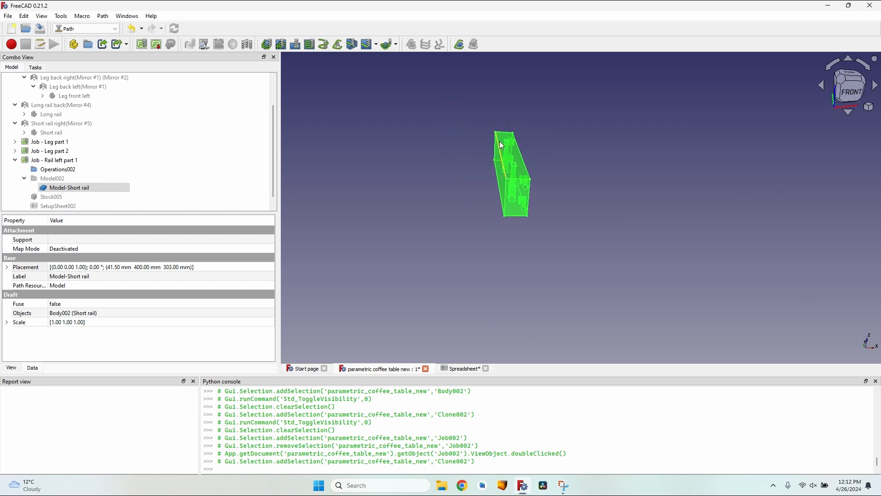
pyautogui.click(24, 16)
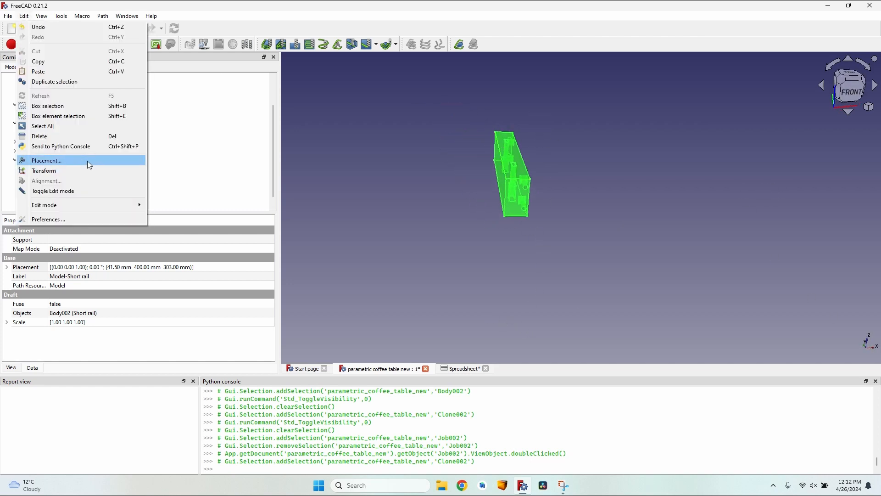
pyautogui.click(88, 161)
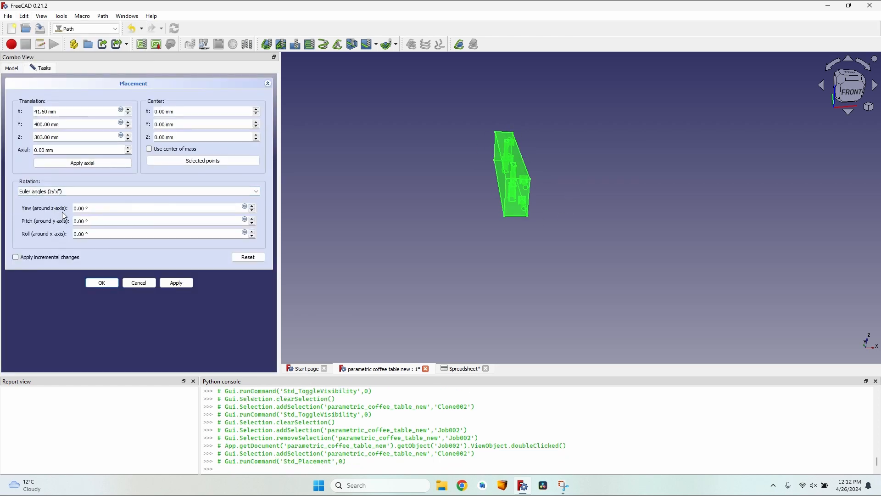
pyautogui.click(46, 257)
pyautogui.write('9')
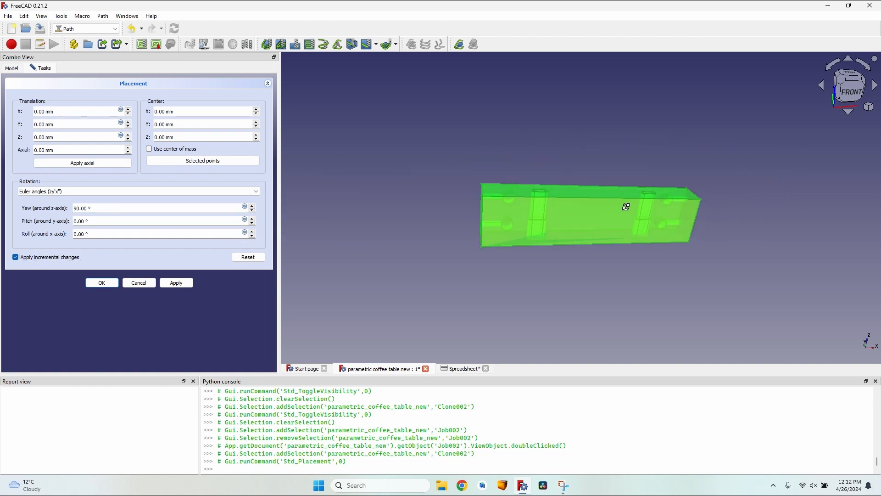
pyautogui.scroll(-2, 625, 207)
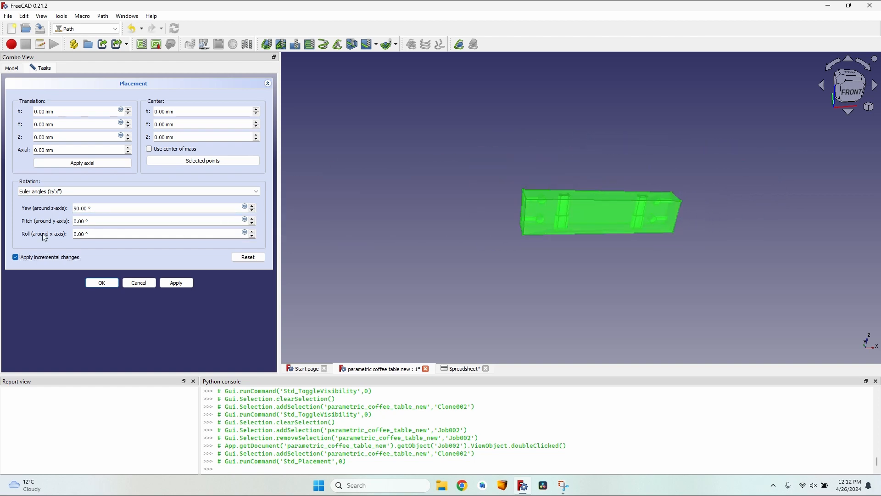
pyautogui.click(177, 283)
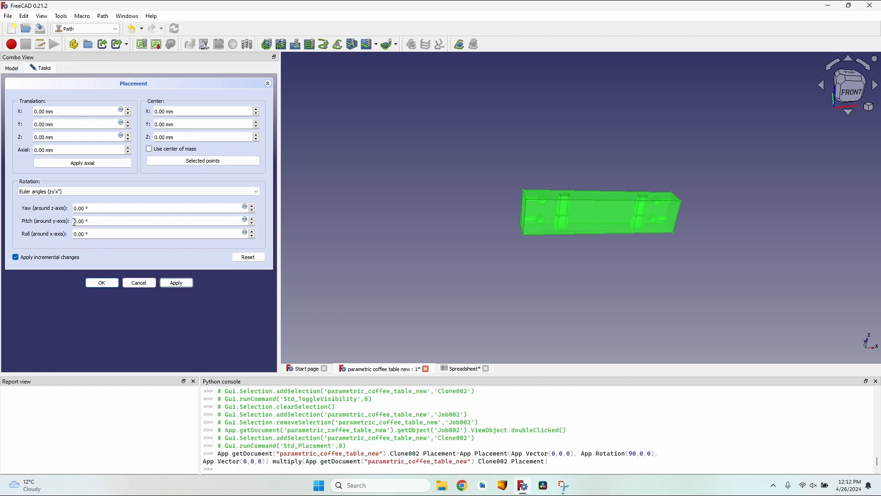
# - Rotate Model-Short rail by 90° around the x-axis as an incremental placement change and accept the placement
pyautogui.click(77, 233)
pyautogui.write('9')
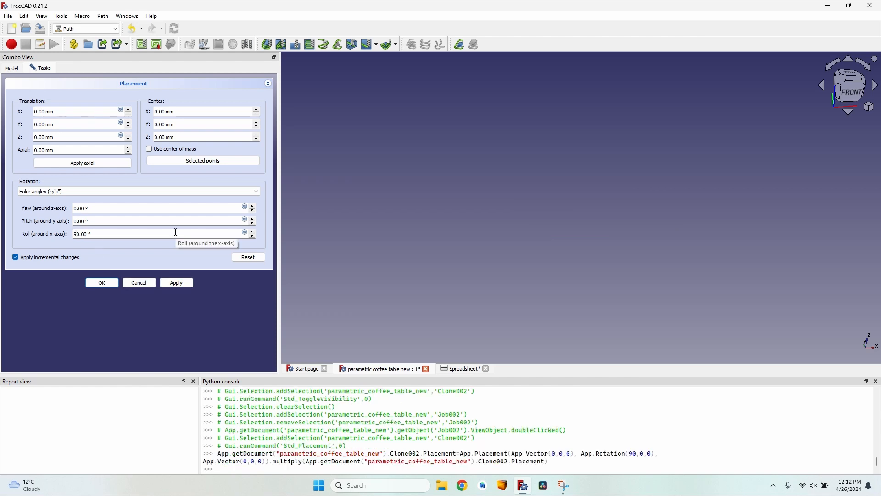
pyautogui.scroll(-5, 475, 227)
pyautogui.scroll(6, 497, 282)
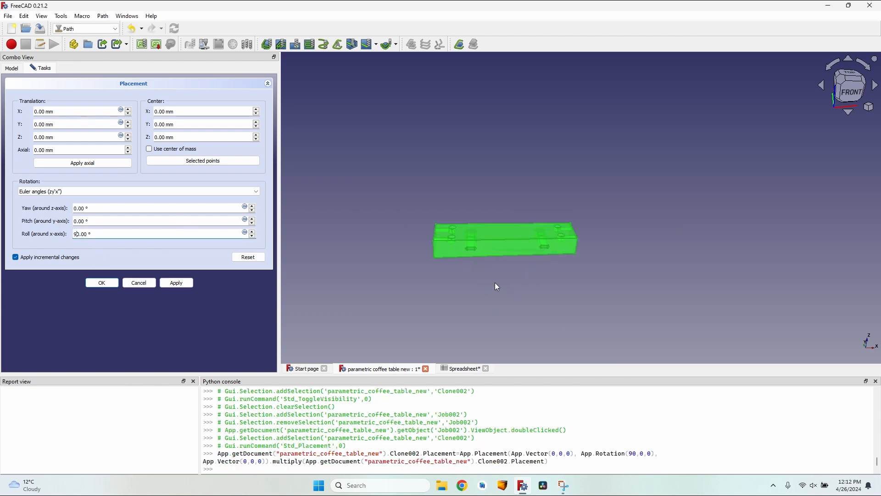
pyautogui.scroll(3, 465, 228)
pyautogui.scroll(-4, 515, 242)
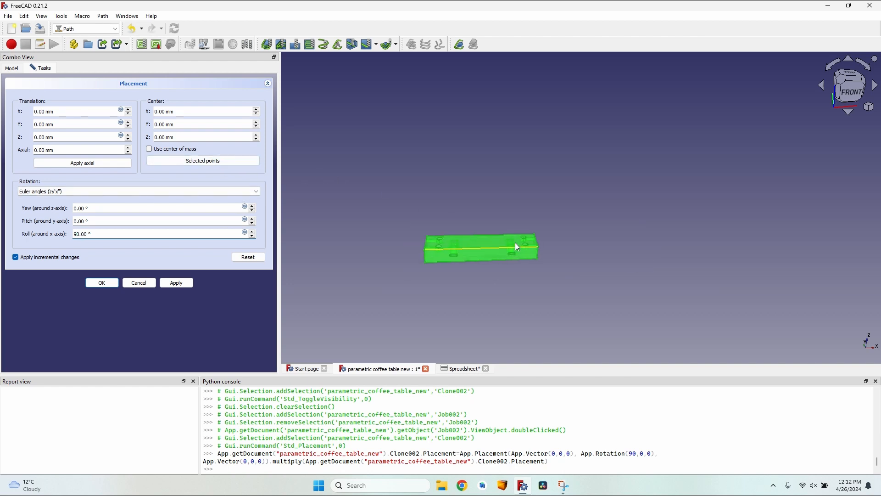
pyautogui.scroll(6, 461, 247)
pyautogui.scroll(-5, 511, 254)
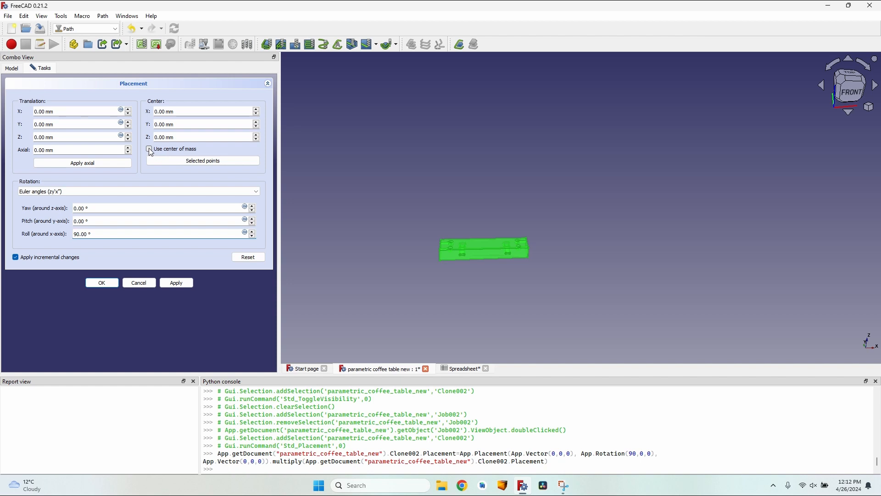
pyautogui.scroll(5, 437, 245)
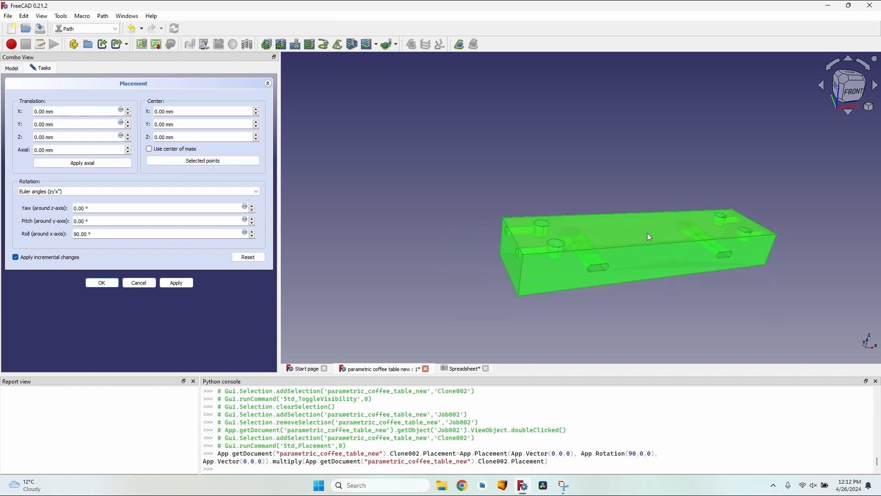
pyautogui.scroll(-5, 671, 245)
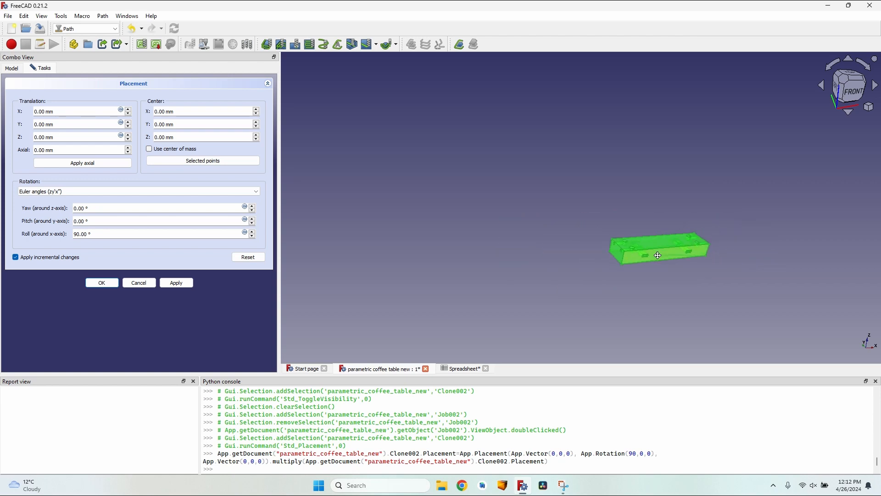
pyautogui.moveTo(669, 247); pyautogui.dragTo(532, 256, button='middle')
pyautogui.scroll(4, 533, 257)
pyautogui.click(176, 282)
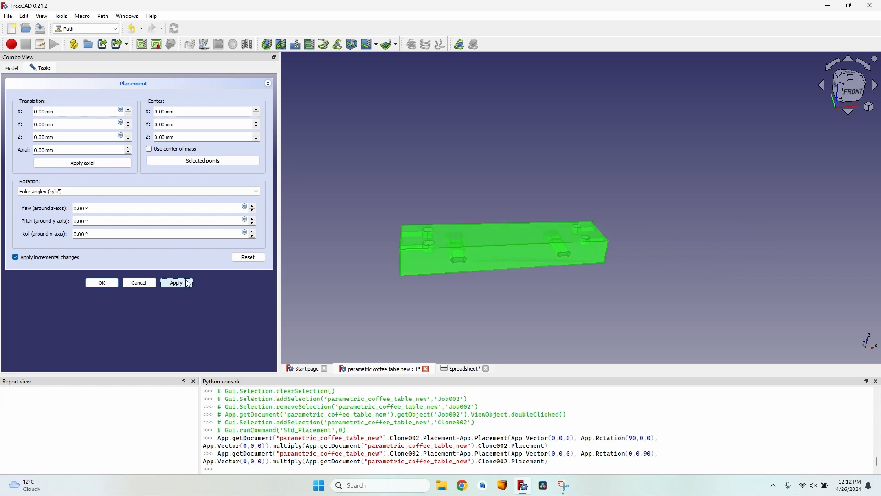
pyautogui.click(102, 282)
# - Reopen the setup of Job - Rail left part 1 and refresh its bounding-box stock to match the rotated rail
pyautogui.doubleClick(53, 160)
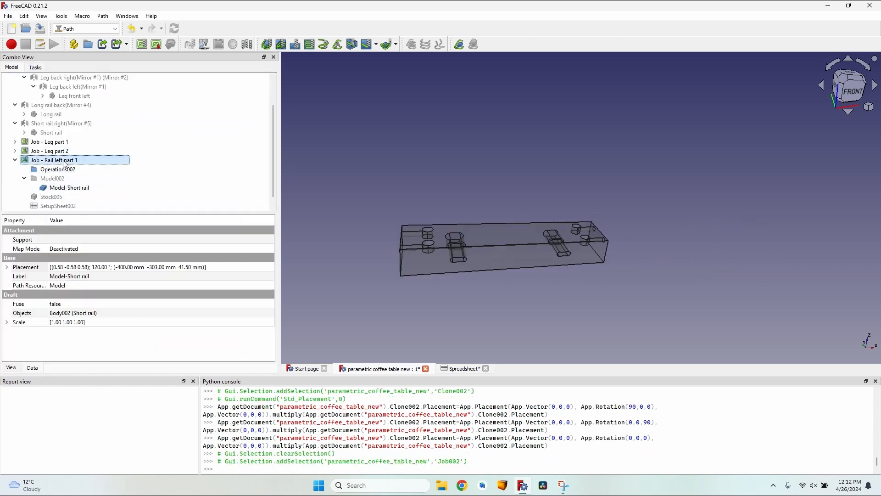
pyautogui.click(76, 119)
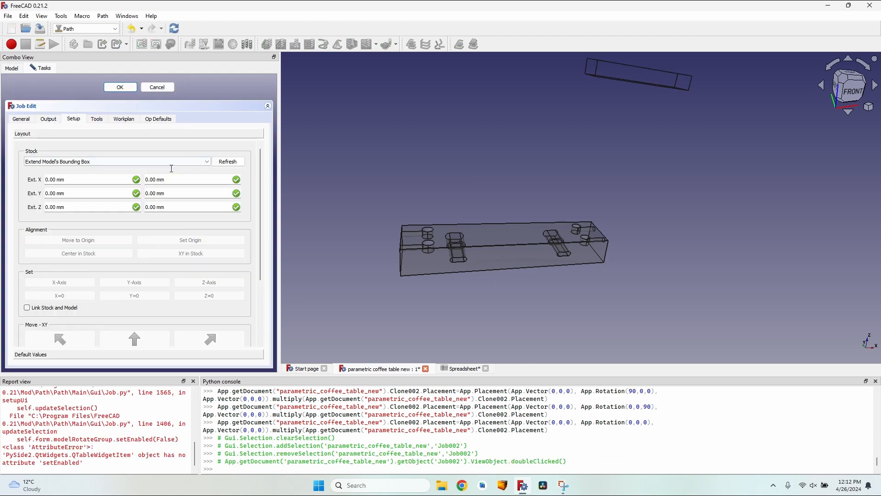
pyautogui.click(228, 162)
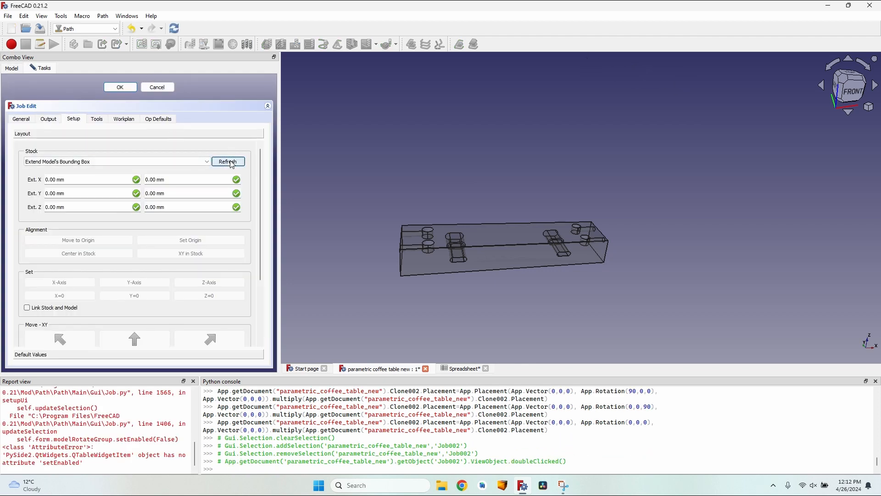
# - Set the job origin at the short rail's lower front-left corner vertex and accept the job setup
pyautogui.scroll(-4, 477, 238)
pyautogui.moveTo(476, 238); pyautogui.dragTo(466, 249, button='middle')
pyautogui.scroll(4, 456, 242)
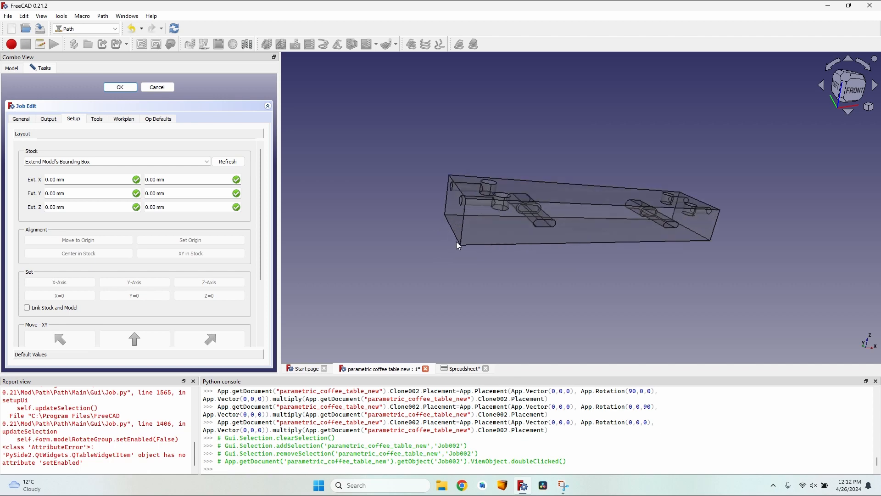
pyautogui.click(461, 245)
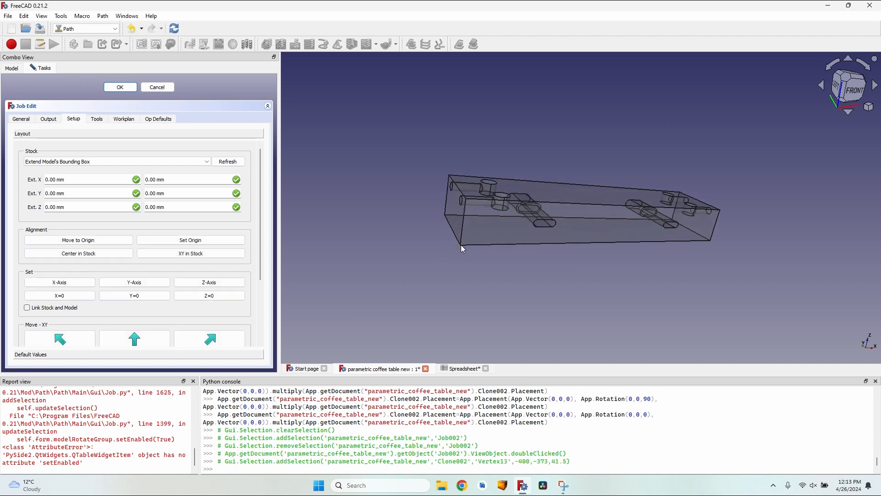
pyautogui.click(205, 244)
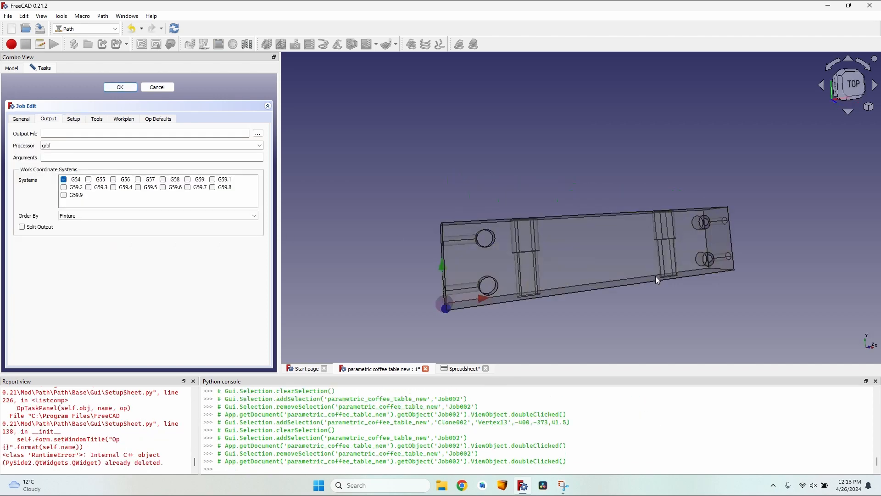
pyautogui.moveTo(606, 272); pyautogui.dragTo(625, 235, button='middle')
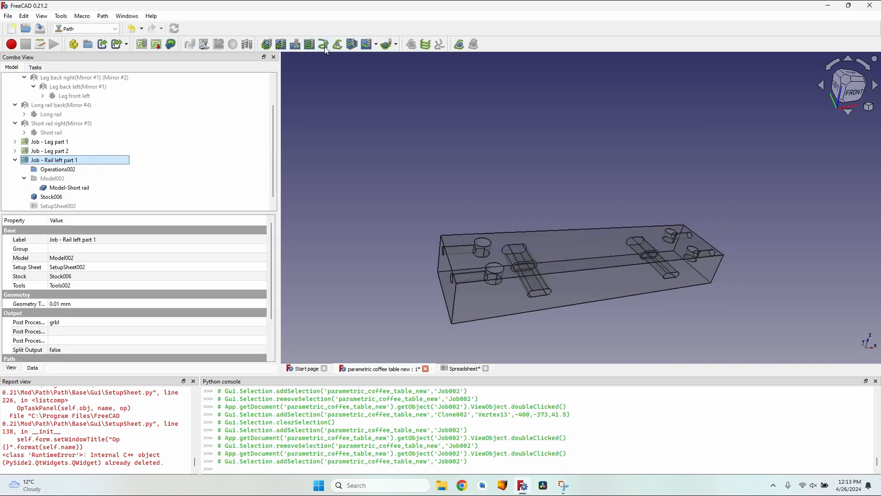
# - Create a Helix operation with the 6 mm endmill and add the bottom faces of the two 15 mm holes nearest the origin as base geometry
pyautogui.click(324, 45)
pyautogui.click(185, 89)
pyautogui.scroll(3, 495, 232)
pyautogui.moveTo(500, 232)
pyautogui.mouseDown(button='middle')
pyautogui.moveTo(510, 278)
pyautogui.moveTo(498, 231)
pyautogui.mouseUp(button='middle')
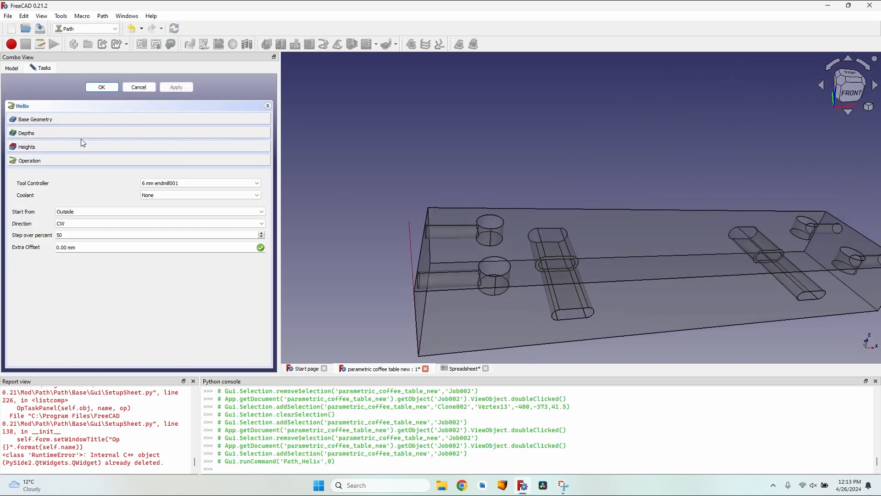
pyautogui.click(63, 121)
pyautogui.scroll(-3, 518, 196)
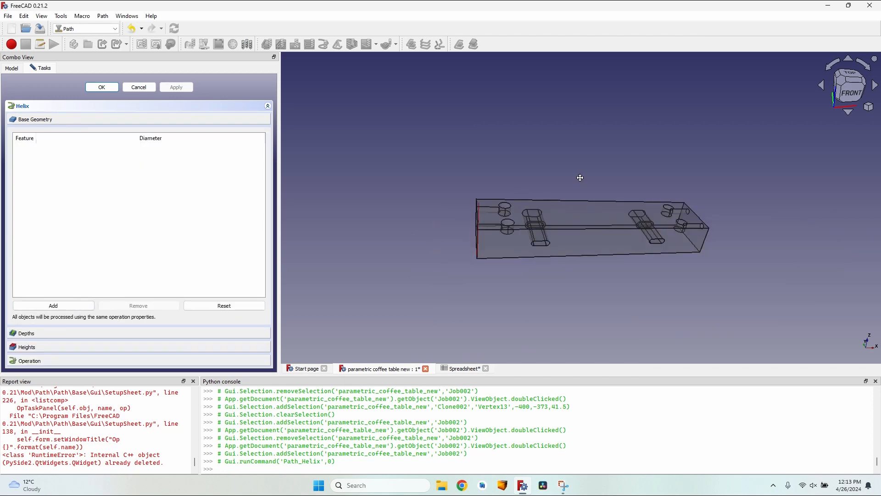
pyautogui.moveTo(578, 177); pyautogui.dragTo(586, 243, button='middle')
pyautogui.scroll(5, 497, 185)
pyautogui.click(485, 211)
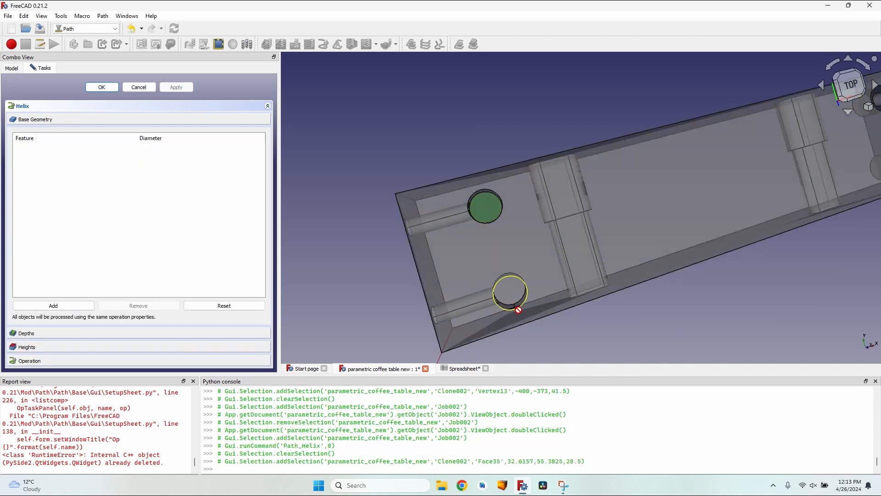
pyautogui.keyDown('ctrl'); pyautogui.click(514, 300); pyautogui.keyUp('ctrl')
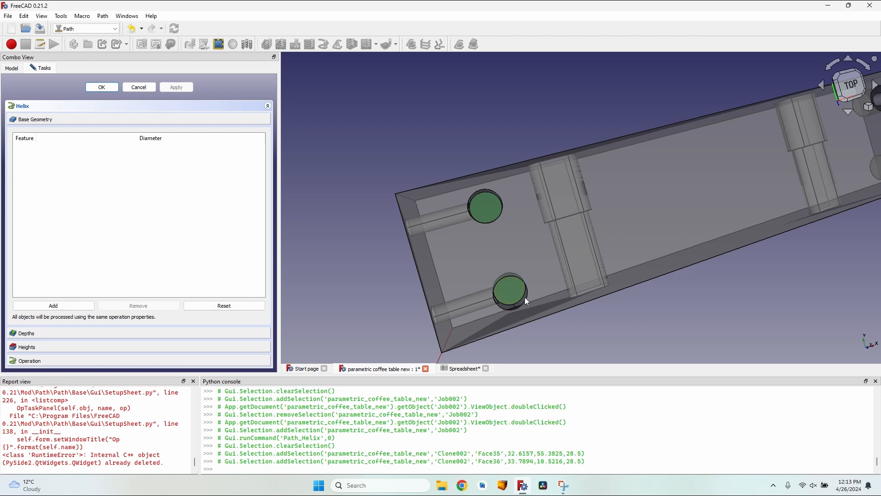
pyautogui.click(53, 306)
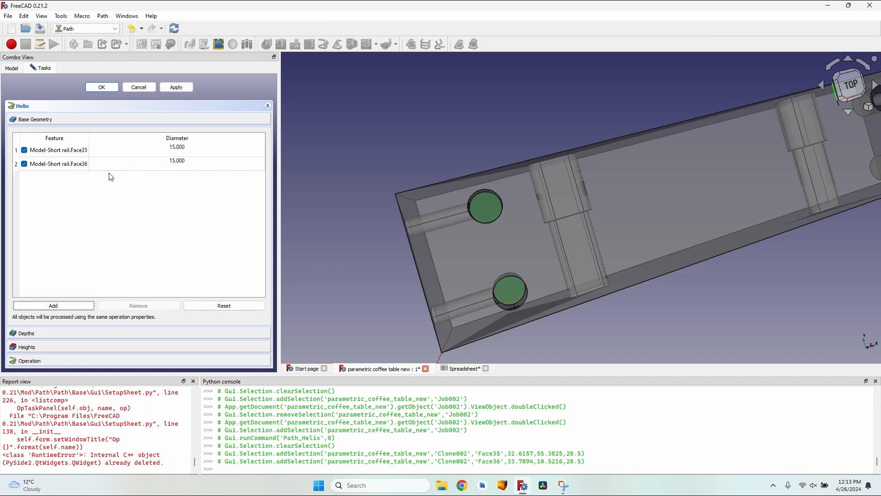
# - Set the helix operation to start from Inside and apply it to generate the toolpath
pyautogui.moveTo(479, 281); pyautogui.dragTo(521, 149, button='middle')
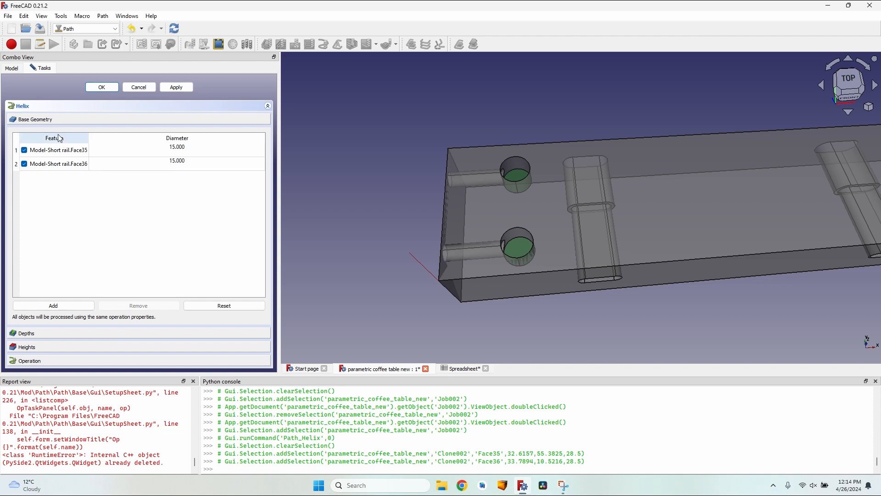
pyautogui.scroll(4, 472, 136)
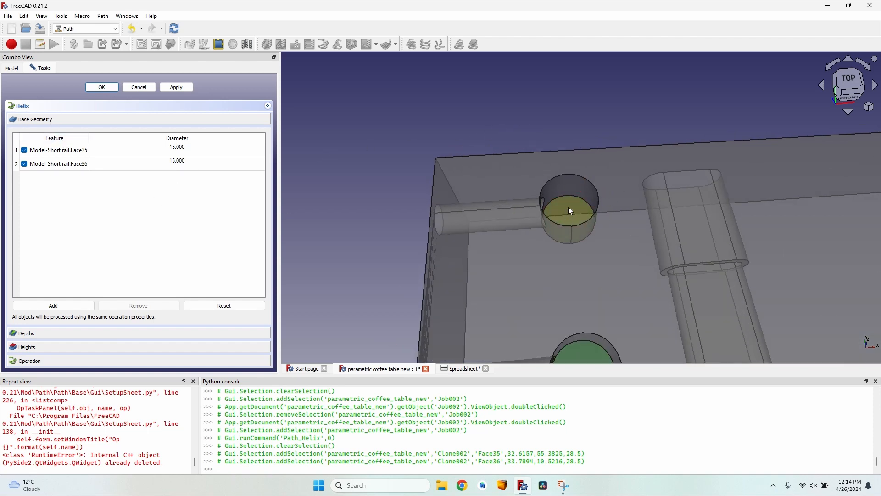
pyautogui.moveTo(569, 189); pyautogui.dragTo(539, 227, button='middle')
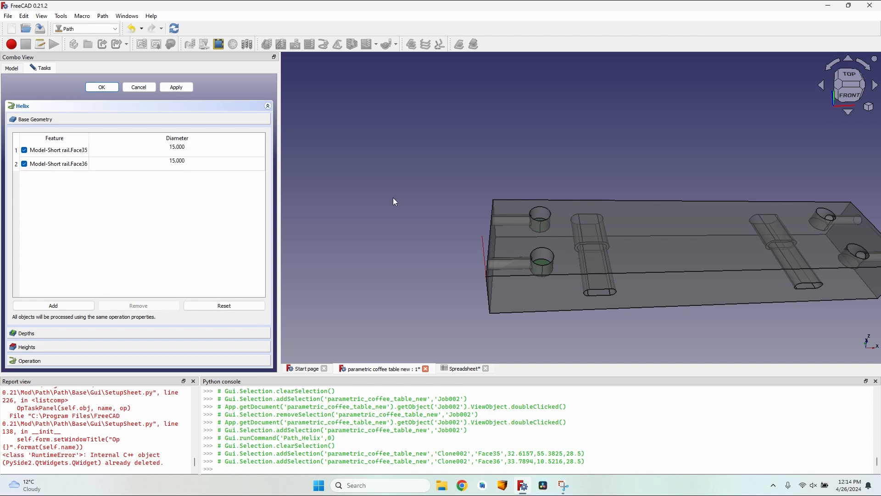
pyautogui.click(127, 361)
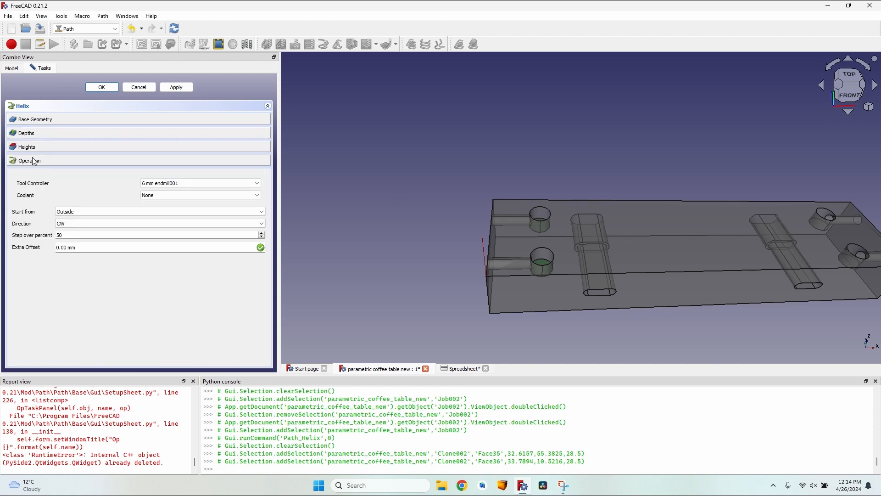
pyautogui.click(87, 211)
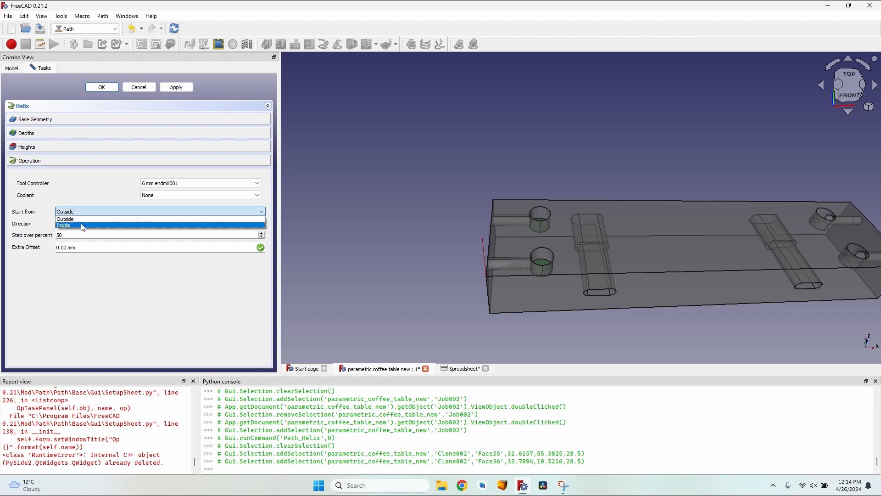
pyautogui.click(83, 225)
pyautogui.click(167, 85)
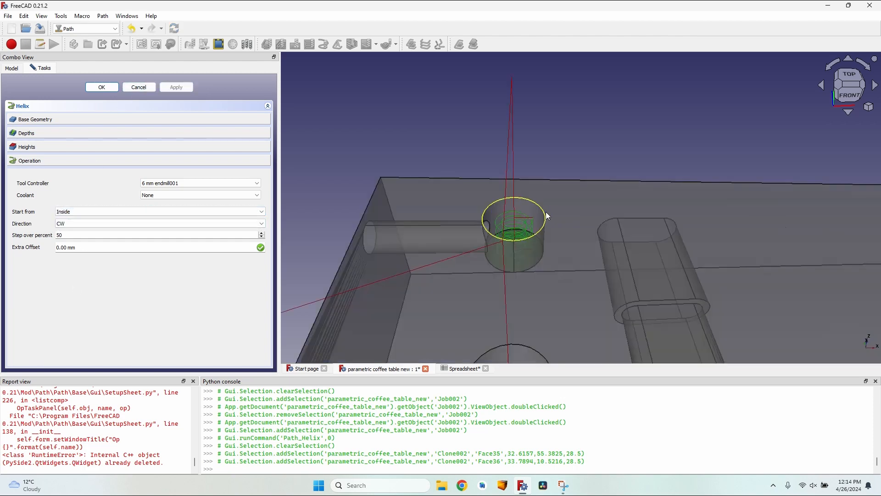
# - Review the helix toolpath inside the two round holes near the job origin and accept the operation
pyautogui.scroll(2, 547, 214)
pyautogui.moveTo(547, 214); pyautogui.dragTo(499, 167, button='middle')
pyautogui.scroll(-1, 501, 230)
pyautogui.scroll(1, 500, 166)
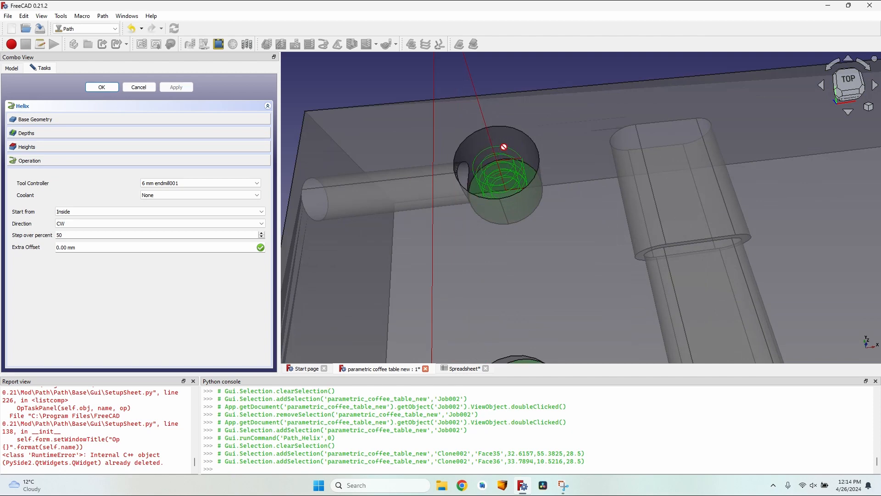
pyautogui.scroll(-4, 511, 145)
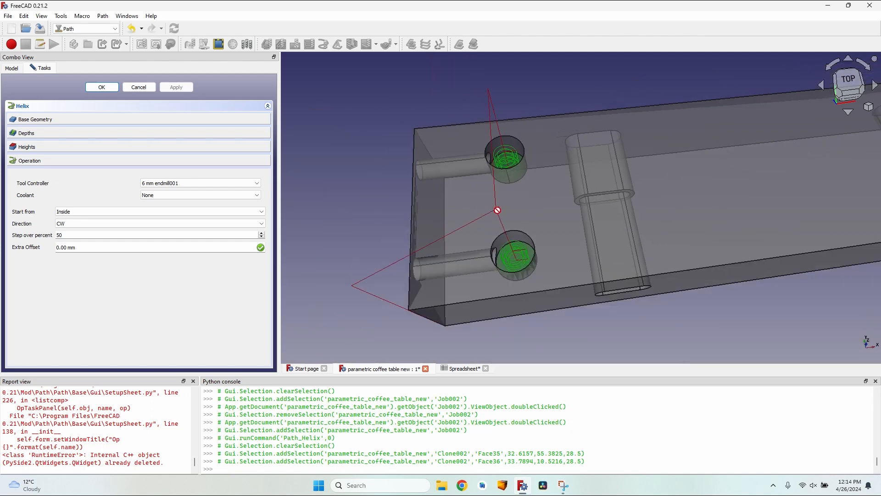
pyautogui.moveTo(497, 211); pyautogui.dragTo(527, 219, button='middle')
pyautogui.scroll(2, 524, 221)
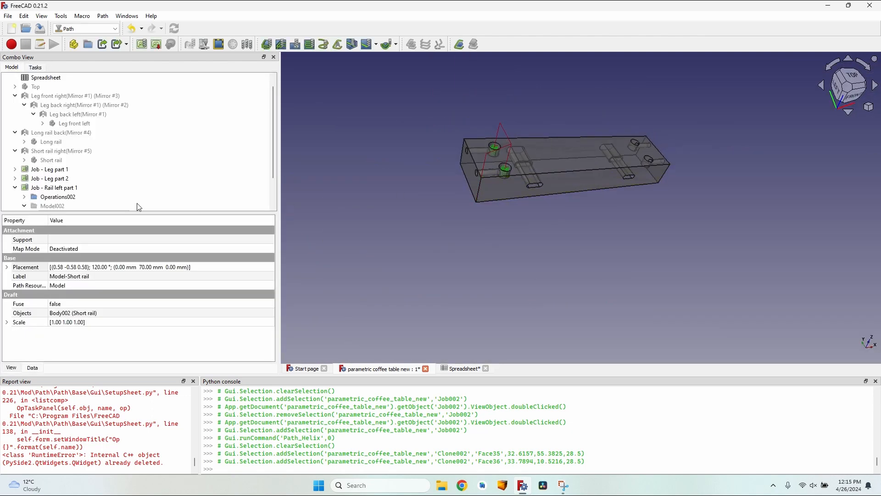
# - Link the y position of Model-Short rail's placement to the expression Spreadsheet.rail_height
pyautogui.scroll(-2, 79, 166)
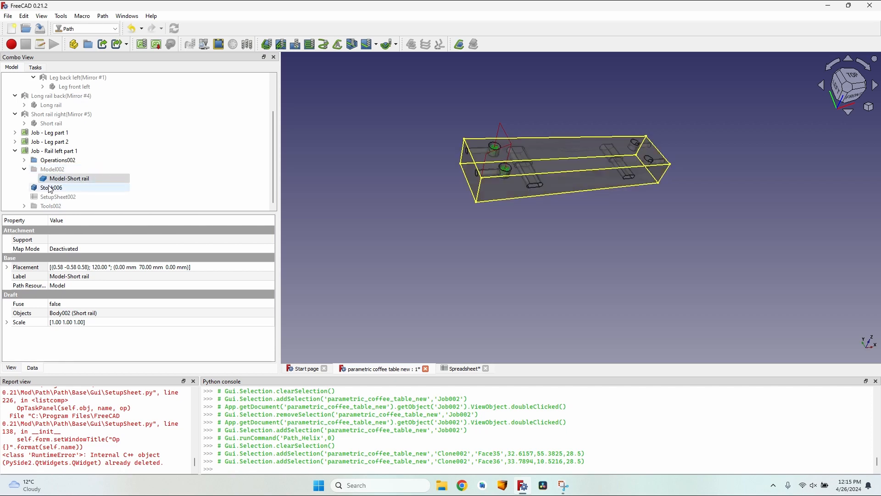
pyautogui.click(83, 179)
pyautogui.click(6, 267)
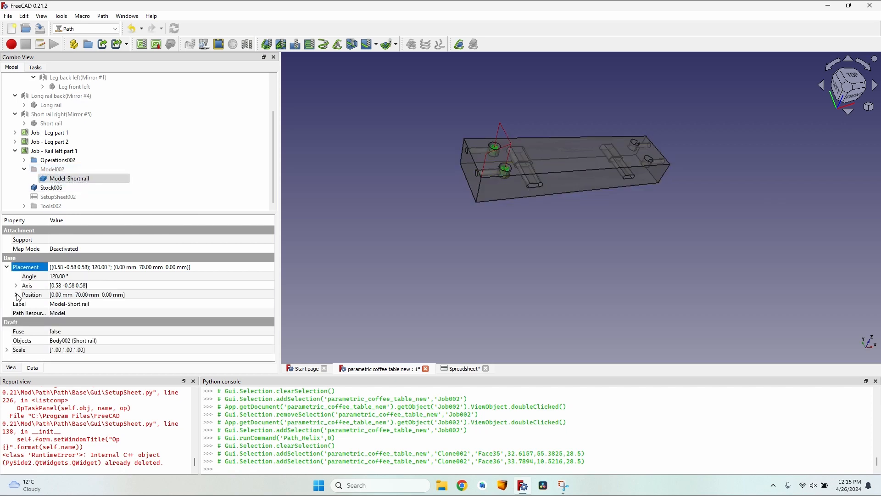
pyautogui.click(16, 295)
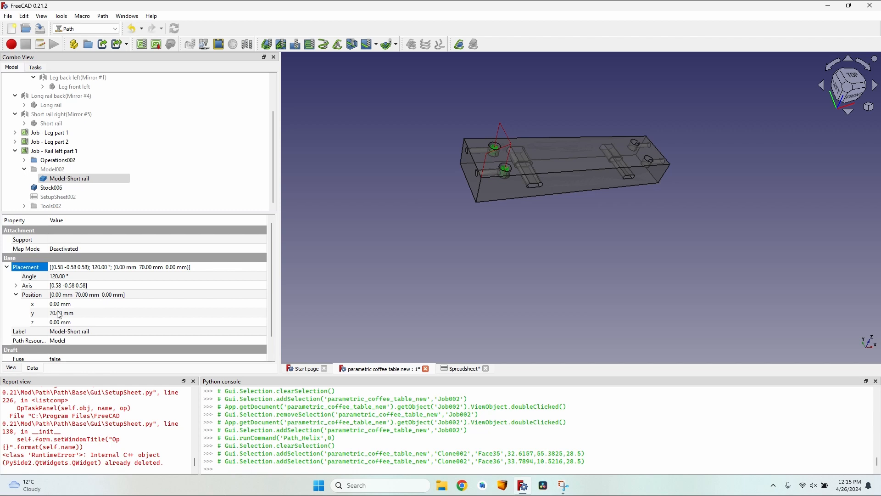
pyautogui.scroll(3, 467, 156)
pyautogui.doubleClick(231, 314)
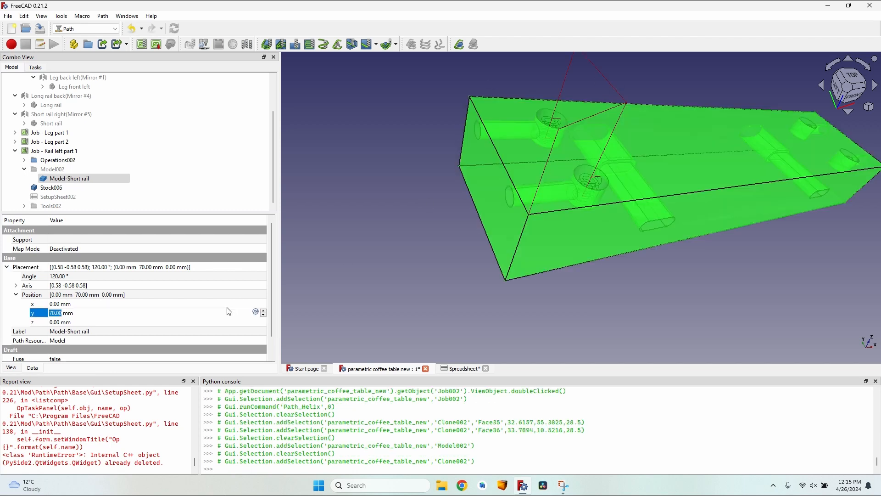
pyautogui.click(256, 312)
pyautogui.write('Spreadsheet.rai')
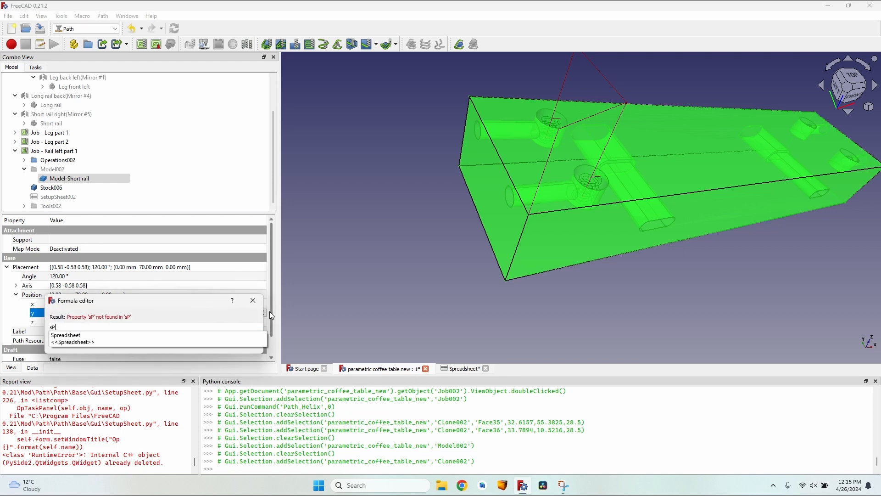
pyautogui.write('l_height')
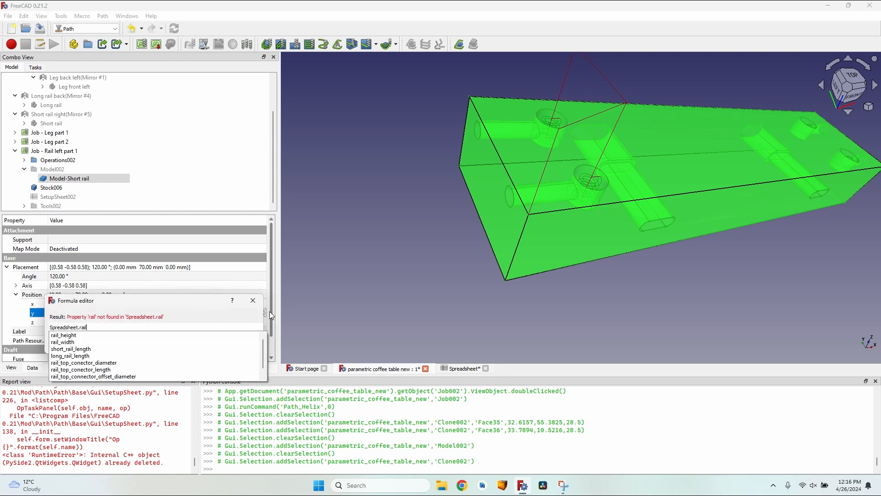
pyautogui.click(98, 335)
pyautogui.click(100, 336)
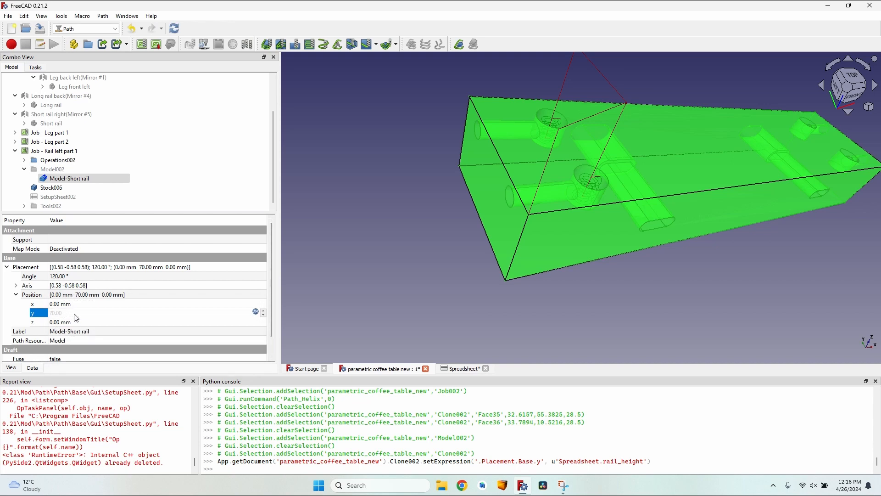
# - Examine the Stock006 block around the short rail and its corner at the job origin
pyautogui.click(64, 320)
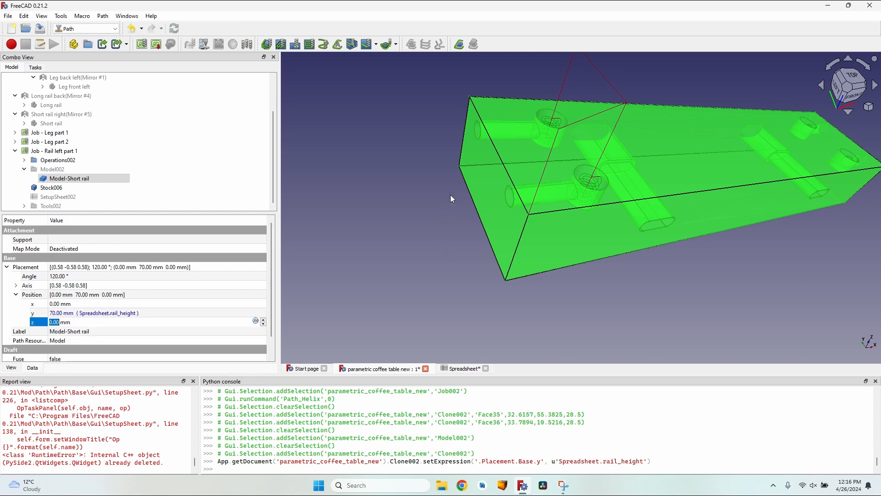
pyautogui.click(92, 188)
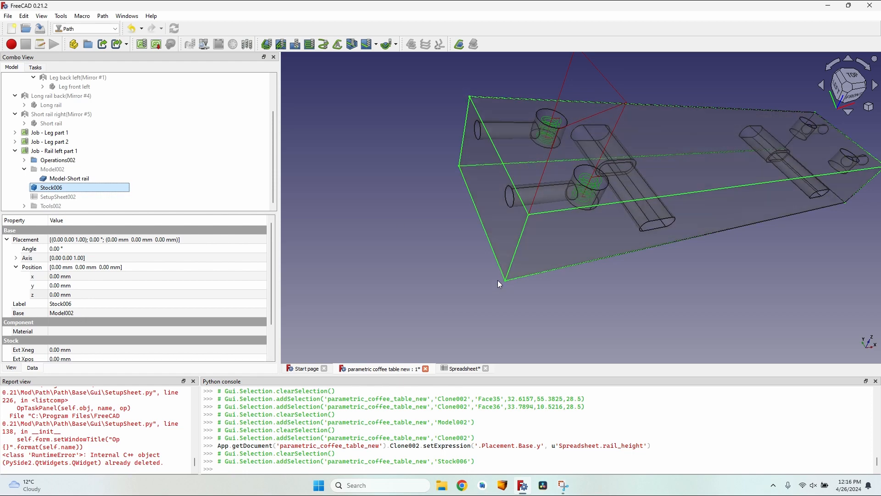
pyautogui.scroll(-3, 534, 155)
pyautogui.moveTo(687, 133); pyautogui.dragTo(446, 117, button='middle')
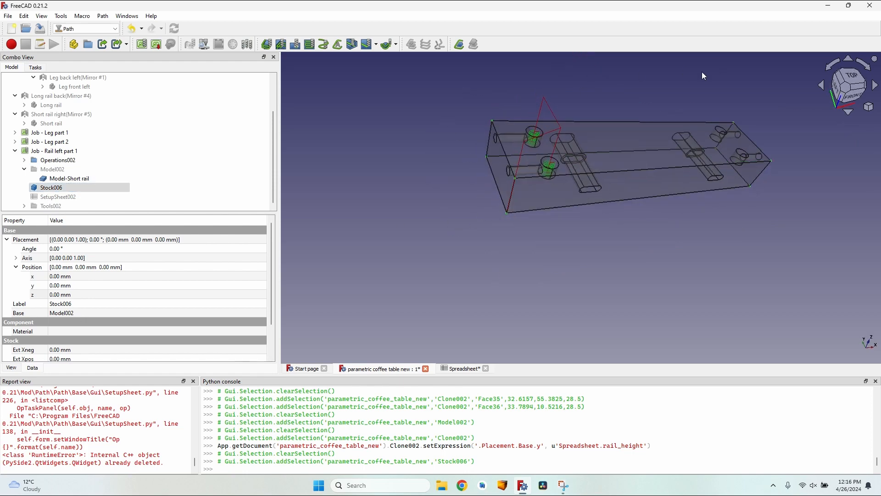
pyautogui.moveTo(701, 71); pyautogui.dragTo(583, 147, button='middle')
pyautogui.scroll(4, 496, 208)
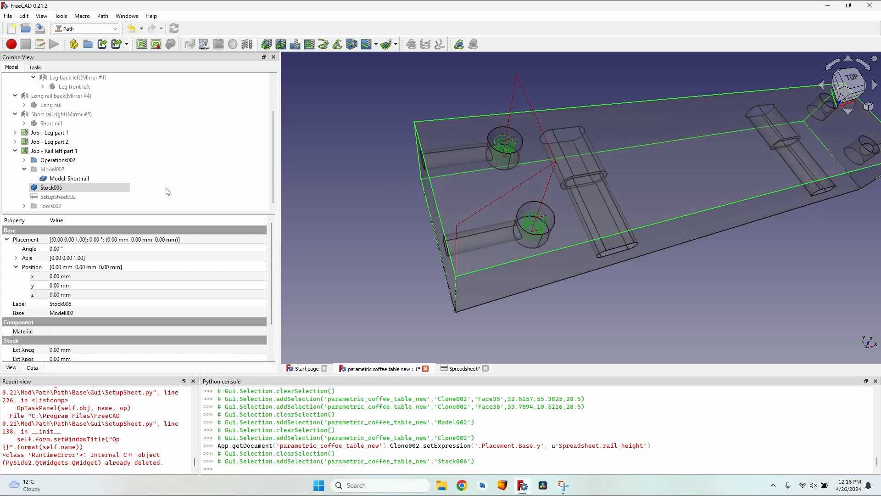
# - Set the spreadsheet's rail section height to 90 and check how the short rail's stock and helix toolpath follow
pyautogui.click(466, 369)
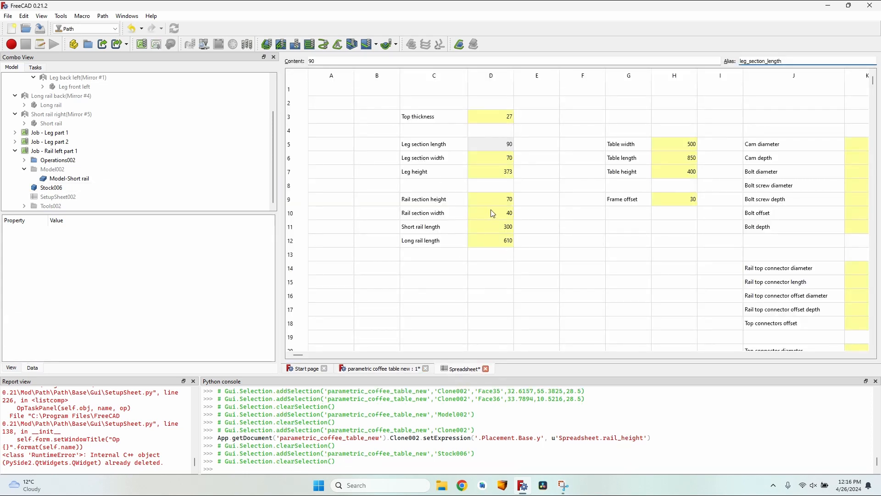
pyautogui.click(489, 201)
pyautogui.write('90')
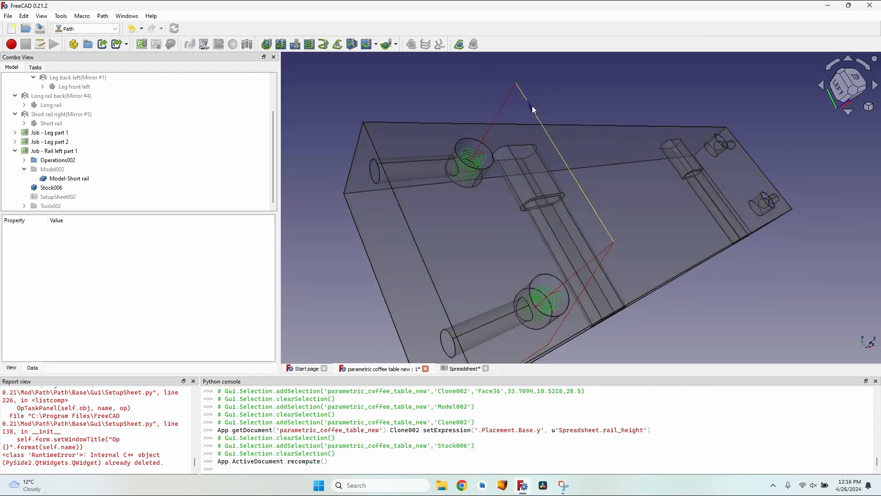
pyautogui.scroll(-3, 602, 235)
pyautogui.moveTo(602, 235); pyautogui.dragTo(356, 223, button='middle')
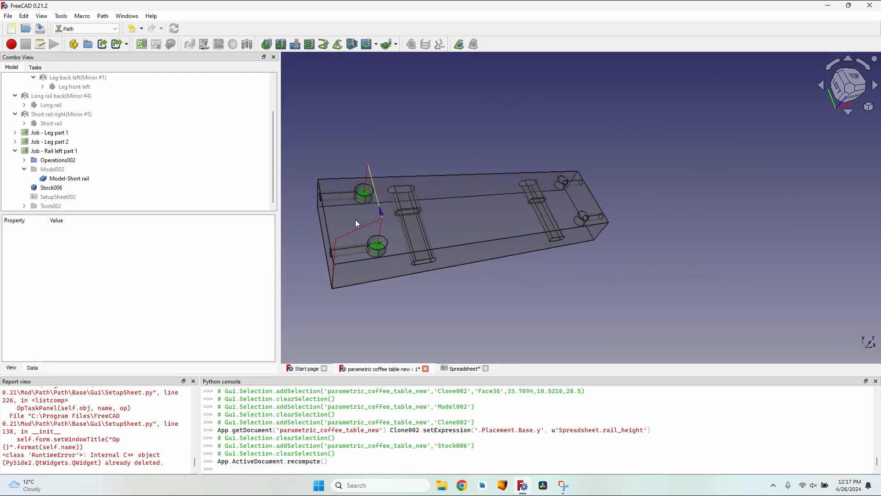
pyautogui.scroll(2, 355, 223)
pyautogui.scroll(-3, 433, 234)
pyautogui.moveTo(433, 234); pyautogui.dragTo(419, 230, button='middle')
pyautogui.scroll(2, 409, 191)
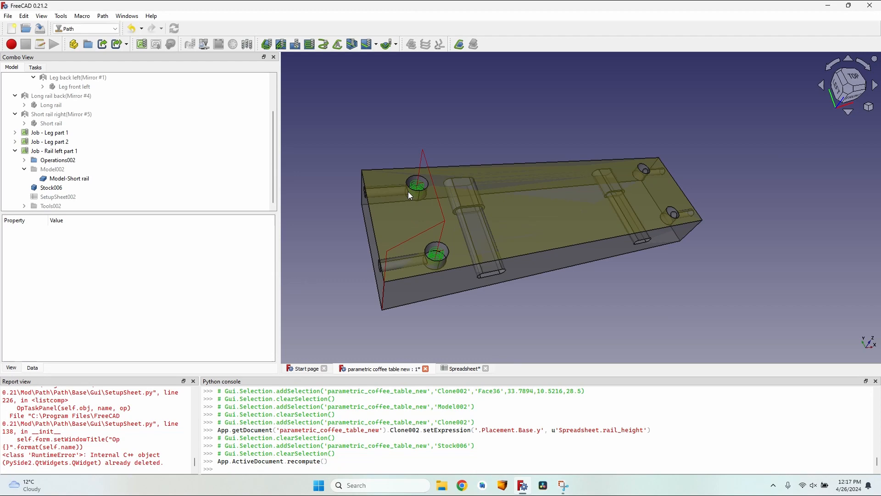
# - Set the spreadsheet's cam diameter to 20 and check the helix toolpath in the two cam holes
pyautogui.click(468, 367)
pyautogui.write('20')
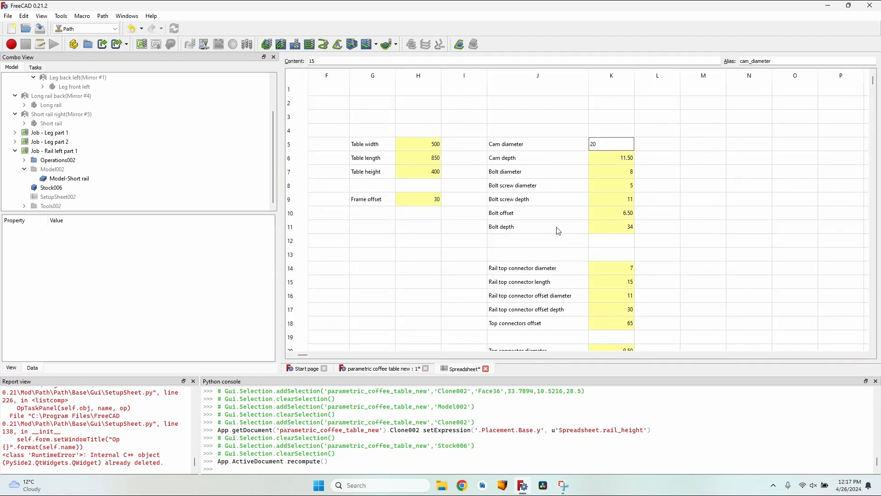
pyautogui.press('Tab')
pyautogui.click(397, 369)
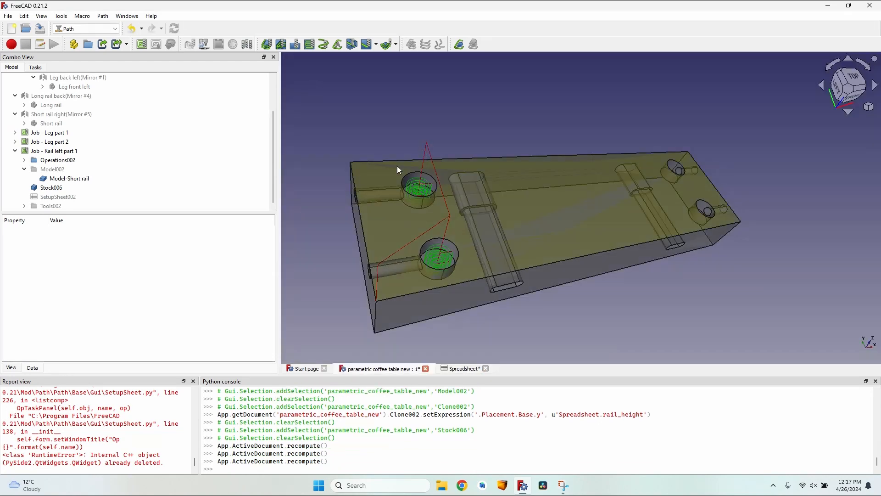
pyautogui.moveTo(410, 213); pyautogui.dragTo(394, 165, button='middle')
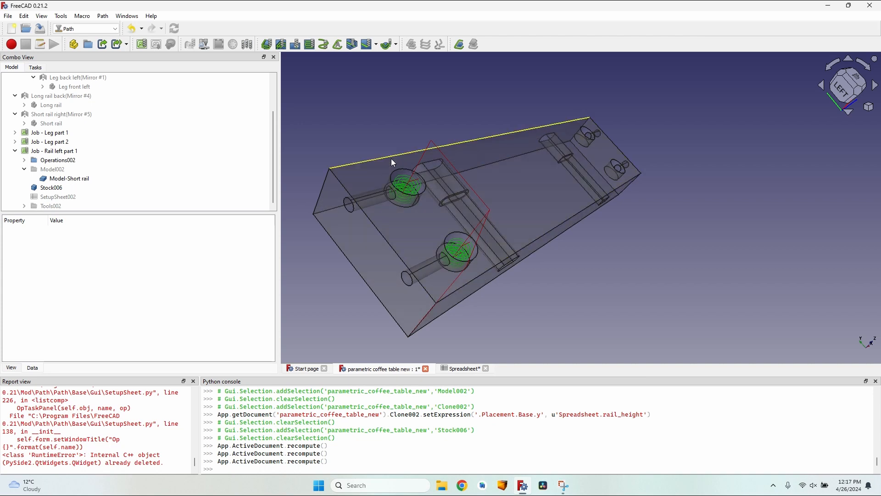
# - Return the cam diameter to 15, set the cam depth to 15, and check the helix toolpath depth in the rail
pyautogui.click(454, 368)
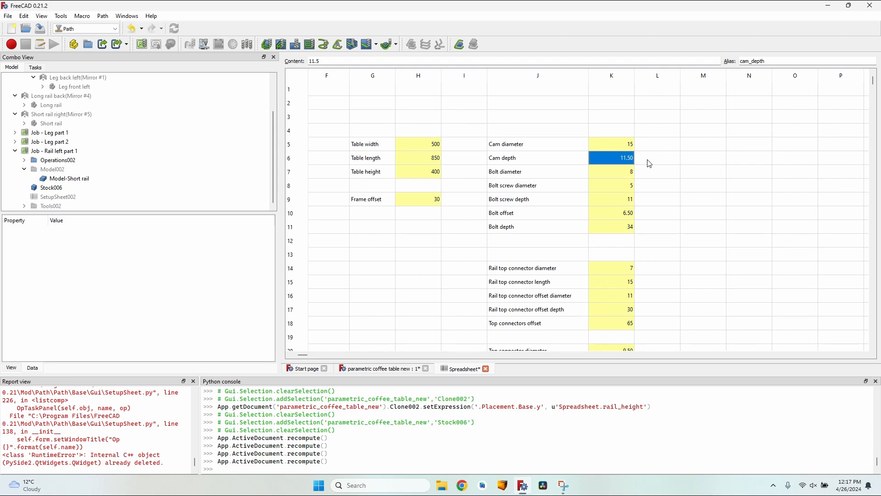
pyautogui.write('15')
pyautogui.press('Return')
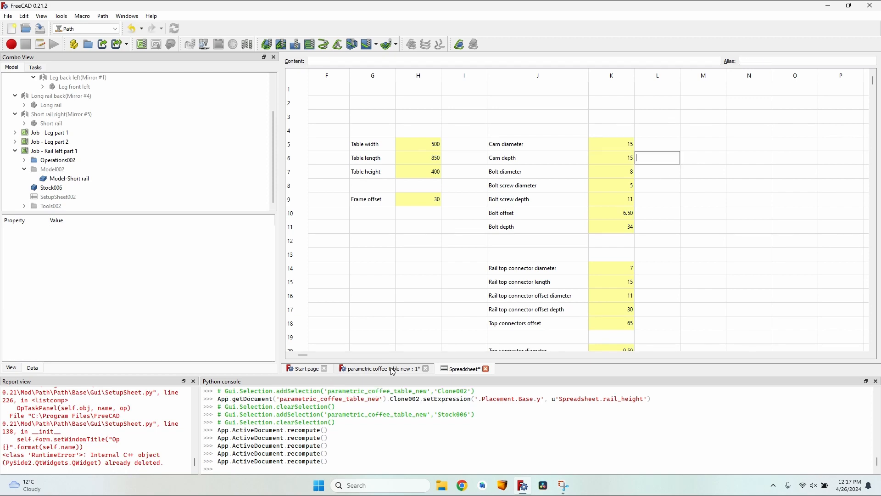
pyautogui.click(392, 368)
pyautogui.moveTo(471, 232); pyautogui.dragTo(489, 207, button='middle')
# - Return the cam depth to 11.5, set the bolt depth to 50, and check the cam holes' toolpath position
pyautogui.click(464, 369)
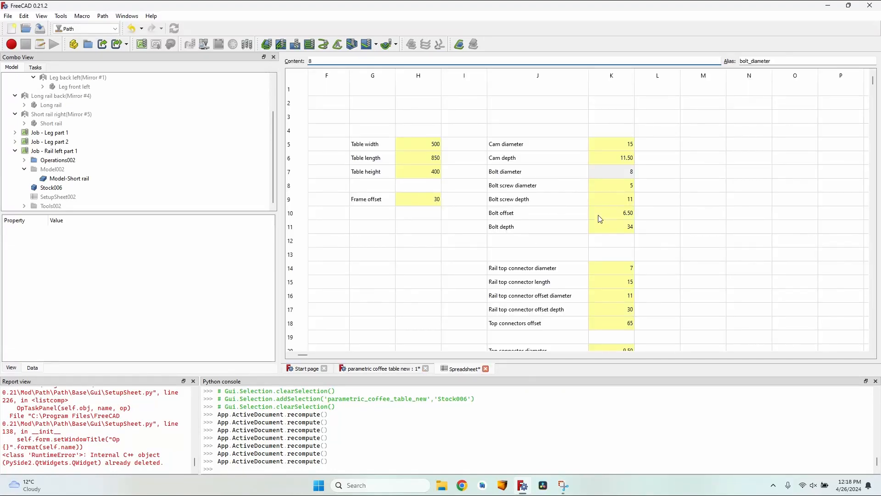
pyautogui.click(615, 229)
pyautogui.write('50')
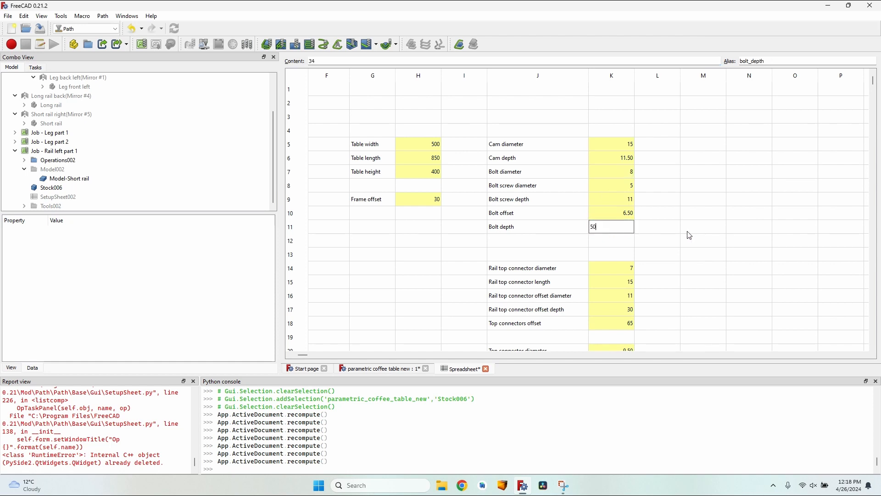
pyautogui.click(388, 368)
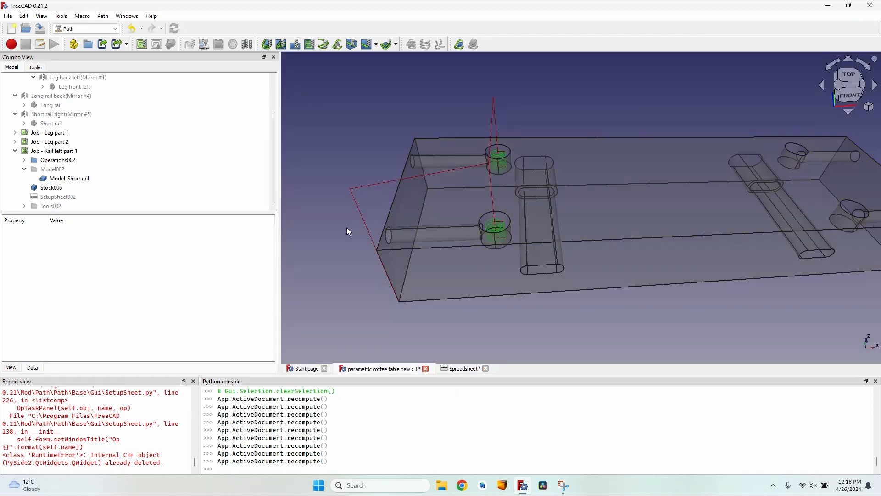
# - Set the bolt depth back to 34 in the spreadsheet and return to the rail model
pyautogui.click(462, 369)
pyautogui.click(622, 227)
pyautogui.write('34')
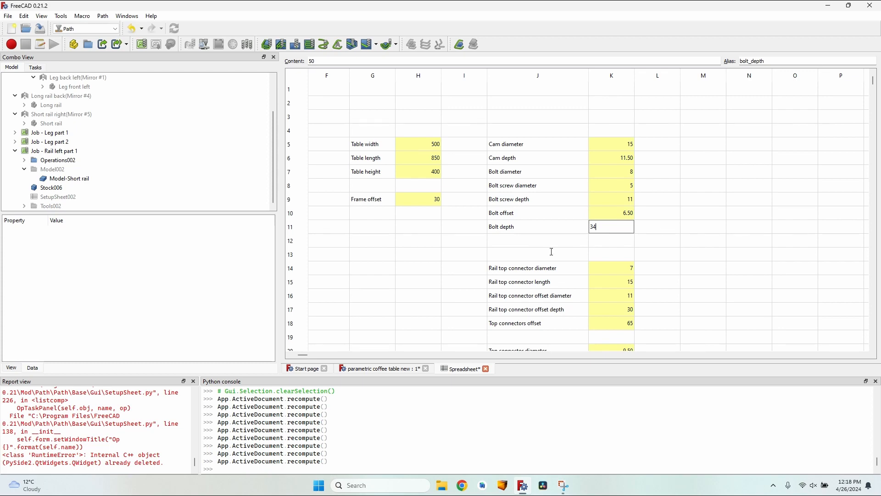
pyautogui.press('Tab')
pyautogui.click(388, 371)
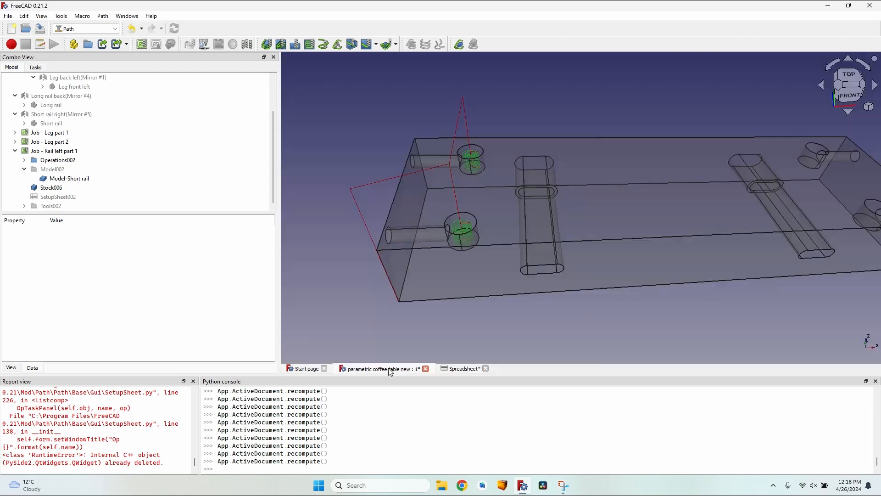
# - Examine the short rail from several sides, including the cam and bolt holes at the end opposite the job origin
pyautogui.moveTo(463, 247); pyautogui.dragTo(423, 213, button='middle')
pyautogui.scroll(-3, 486, 216)
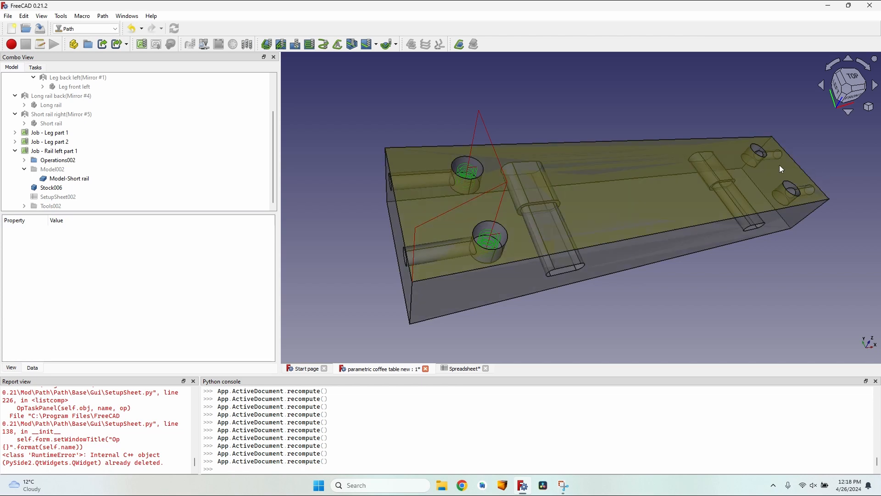
pyautogui.scroll(-1, 779, 167)
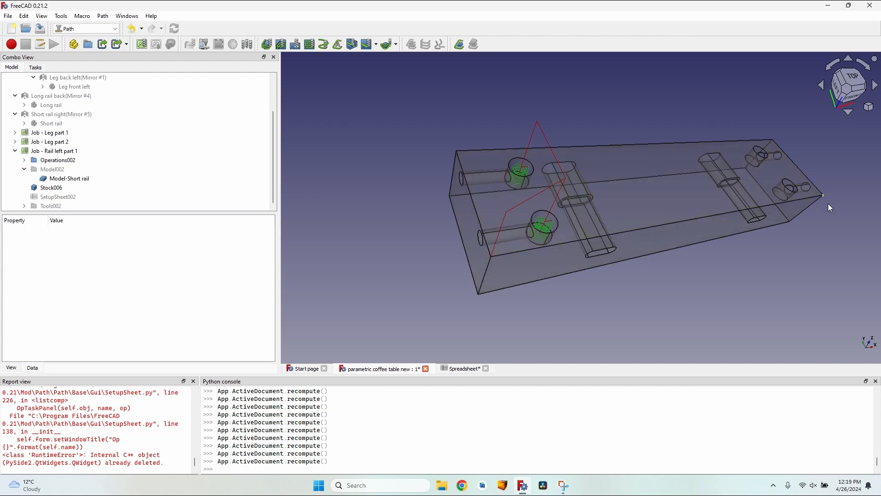
pyautogui.moveTo(808, 236); pyautogui.dragTo(701, 253, button='middle')
pyautogui.scroll(-3, 700, 253)
pyautogui.moveTo(784, 271); pyautogui.dragTo(528, 294, button='middle')
pyautogui.scroll(6, 801, 268)
pyautogui.moveTo(723, 267); pyautogui.dragTo(794, 194, button='middle')
pyautogui.moveTo(716, 211); pyautogui.dragTo(659, 299, button='middle')
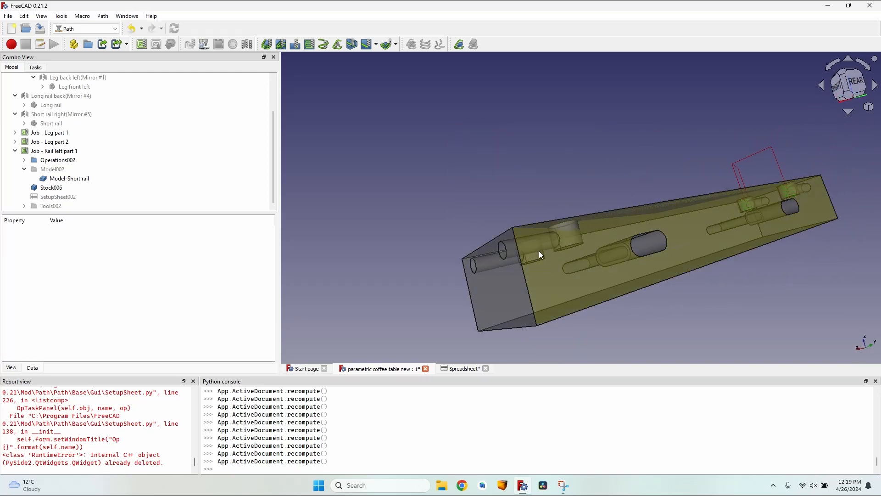
pyautogui.moveTo(539, 251); pyautogui.dragTo(544, 205, button='middle')
pyautogui.scroll(5, 536, 191)
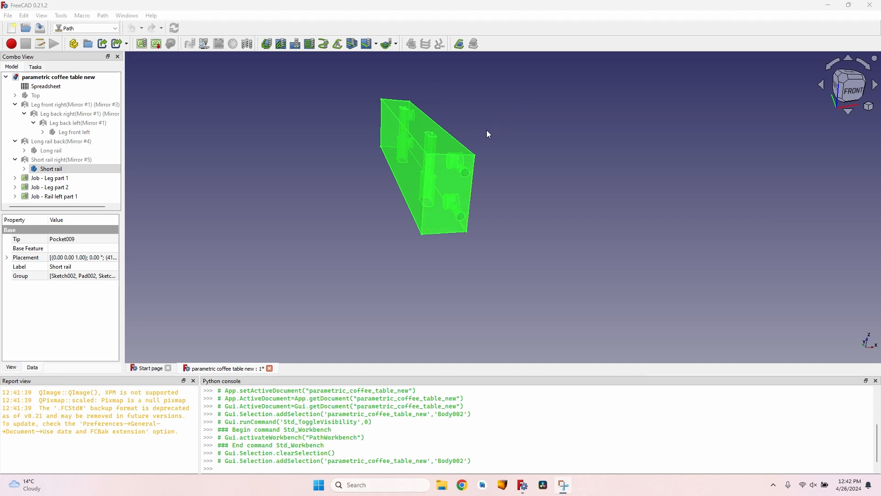
# - Start creating a new Path job for the Short rail body
pyautogui.click(142, 44)
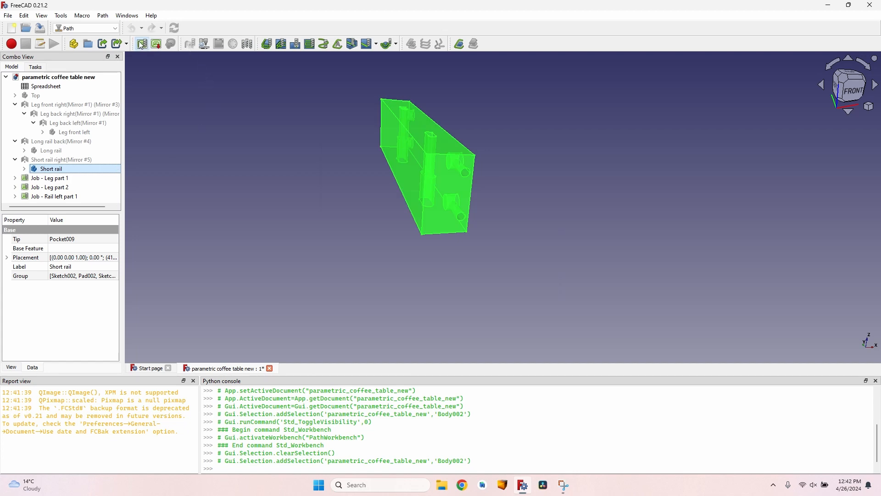
# - Create a Path job from the short rail, name it Job - Rail left part 2, and show its stock
pyautogui.press('Return')
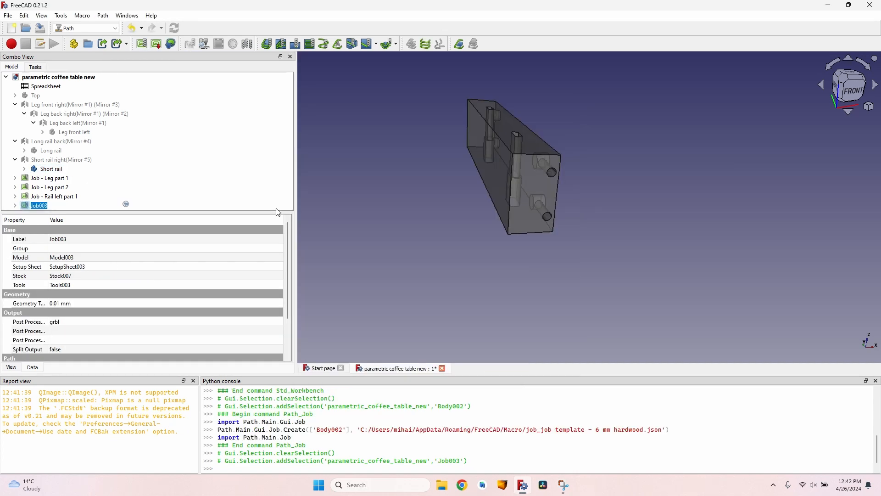
pyautogui.write('Job -')
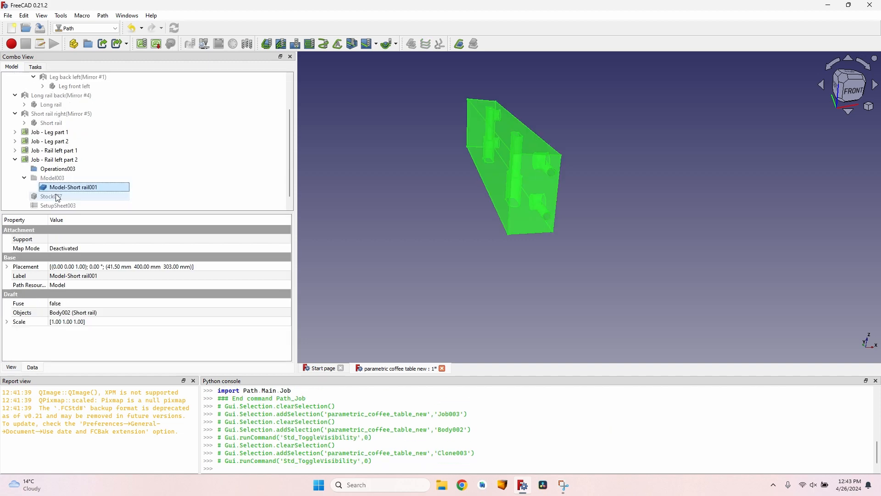
pyautogui.click(58, 196)
pyautogui.press('space')
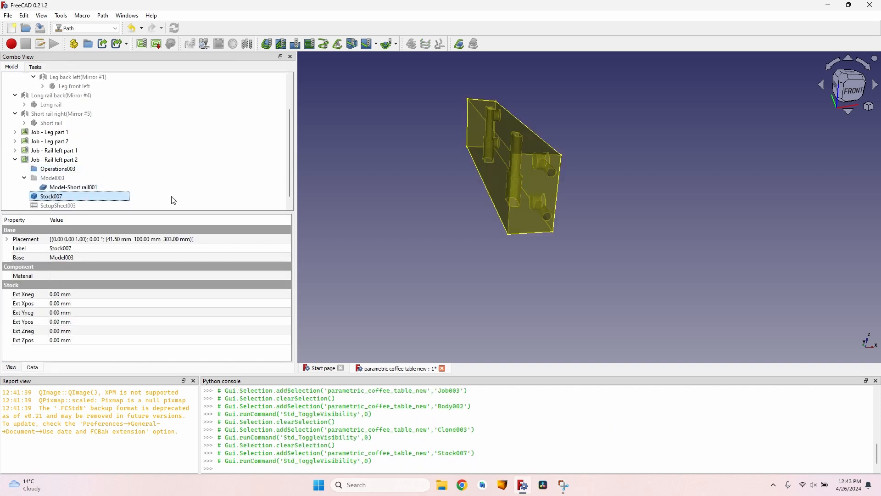
# - Rotate the job's short rail model to a roll of -90° and a yaw of 90° through its placement
pyautogui.click(73, 187)
pyautogui.click(23, 16)
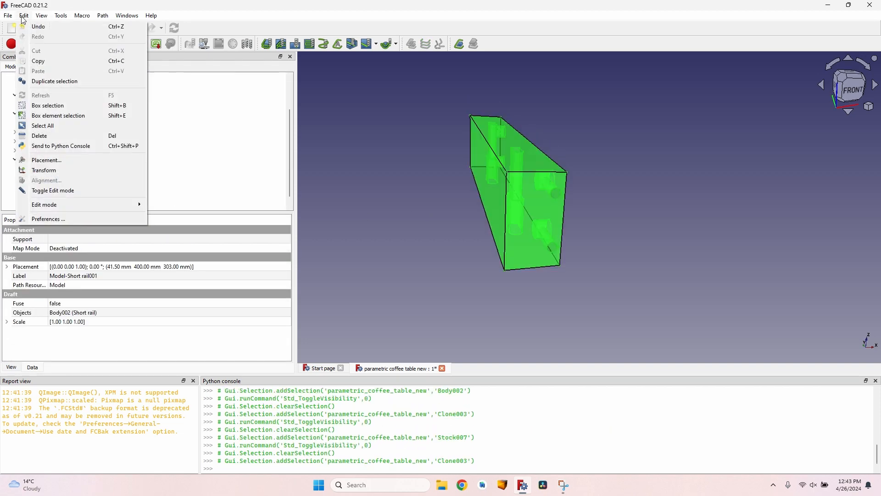
pyautogui.click(84, 160)
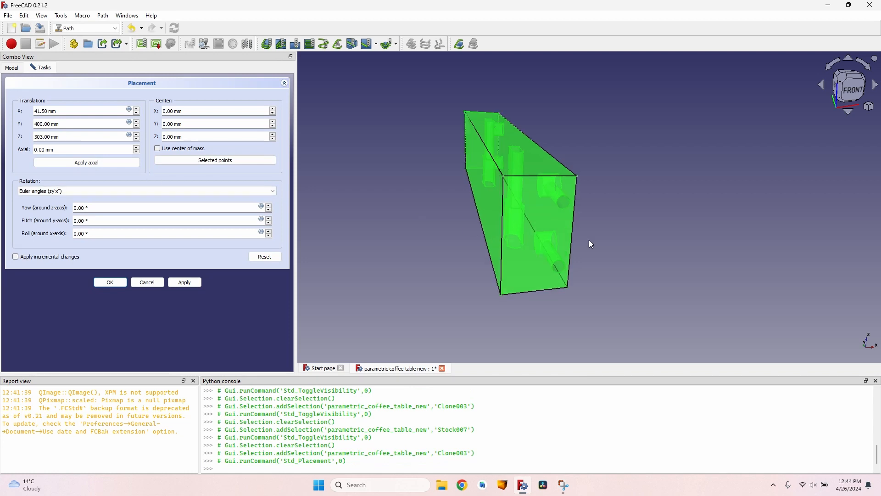
pyautogui.click(114, 238)
pyautogui.press('Home')
pyautogui.write('-9')
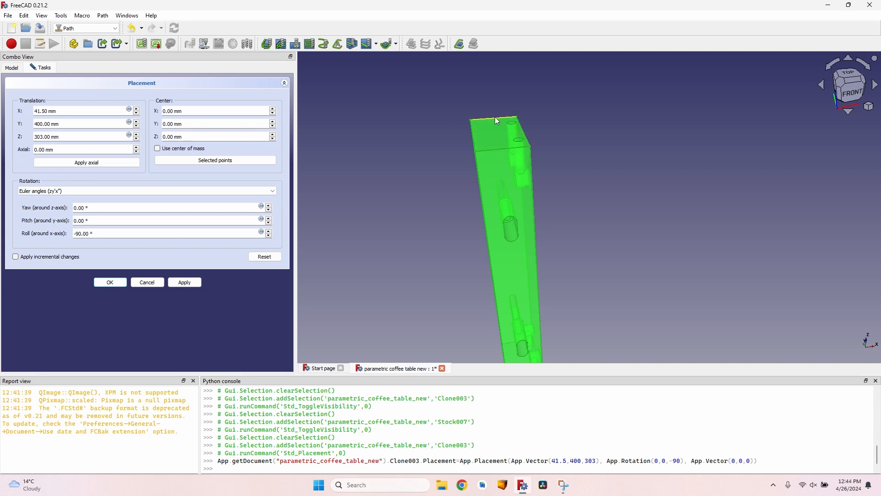
pyautogui.scroll(5, 498, 121)
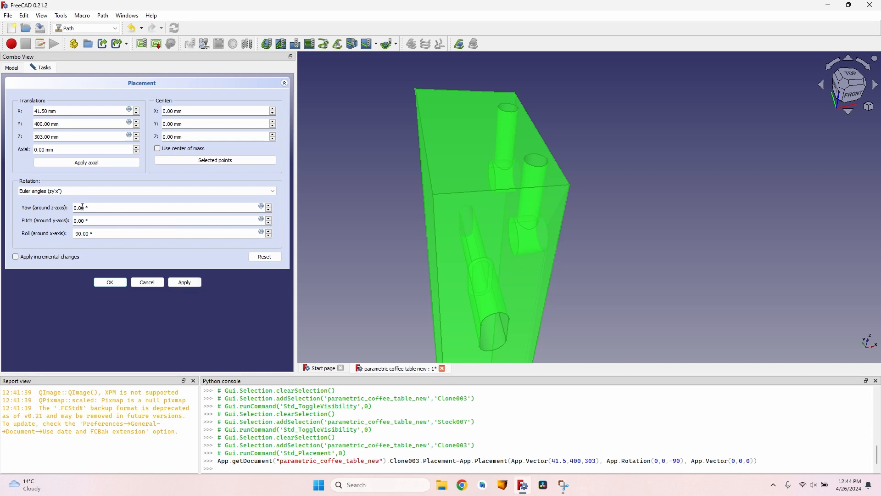
pyautogui.write('9')
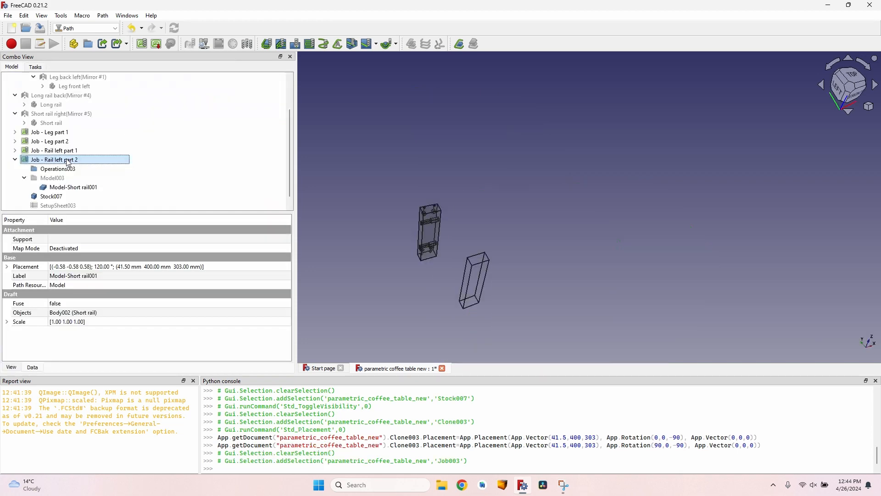
# - Edit Job - Rail left part 2 and change its stock type to Create Box
pyautogui.doubleClick(67, 159)
pyautogui.click(73, 118)
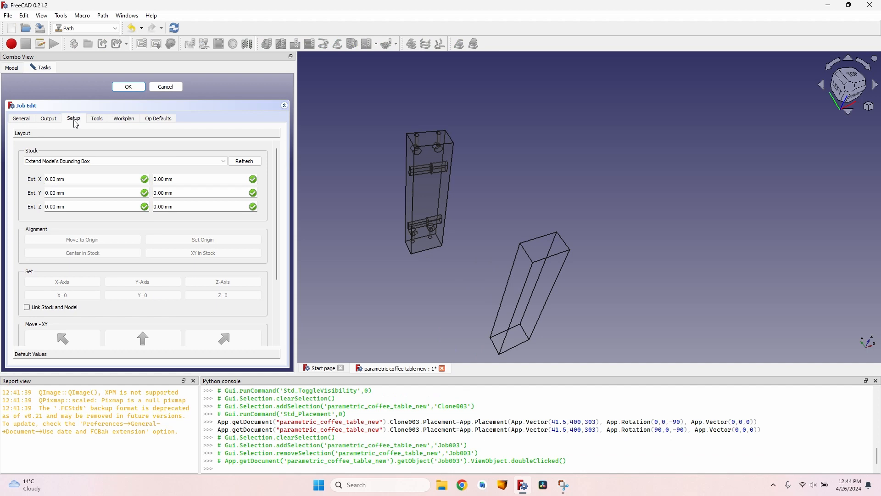
pyautogui.click(82, 161)
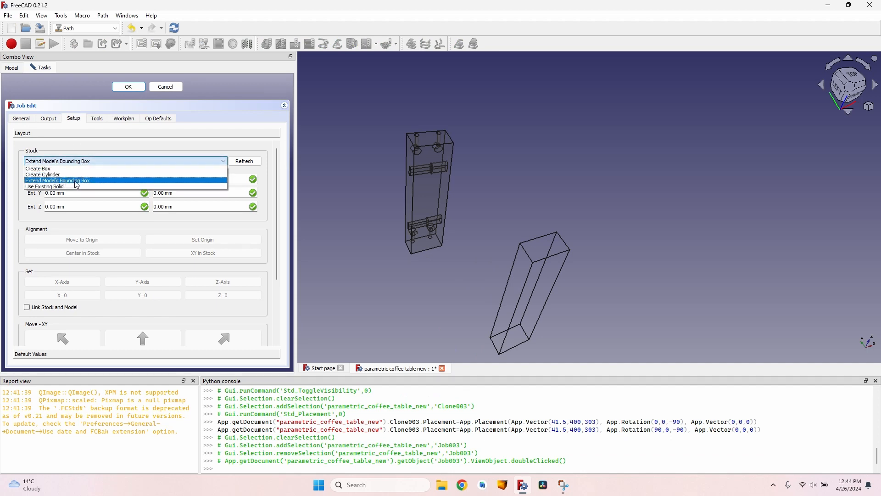
pyautogui.click(52, 168)
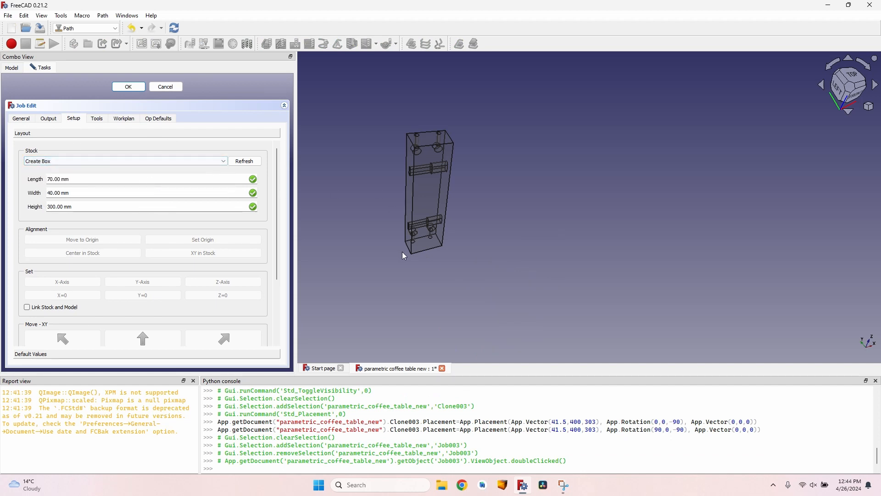
# - Set the job origin at the back-left corner of the upright rail's top face and accept the job edits
pyautogui.moveTo(413, 275); pyautogui.dragTo(431, 281, button='middle')
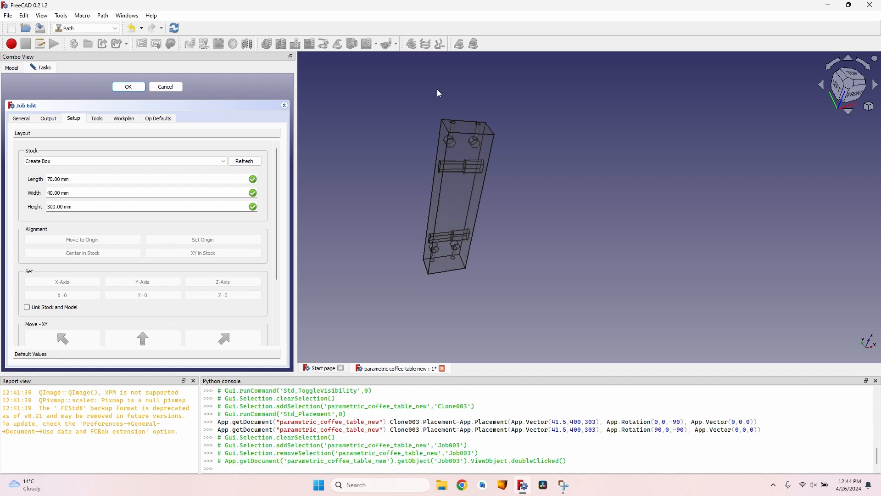
pyautogui.scroll(1, 446, 173)
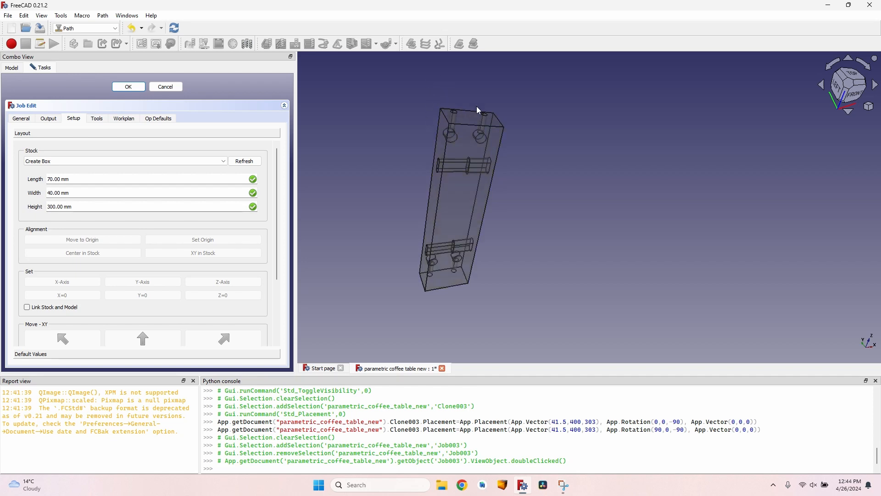
pyautogui.scroll(1, 477, 110)
pyautogui.moveTo(478, 111)
pyautogui.mouseDown(button='middle')
pyautogui.moveTo(496, 112)
pyautogui.moveTo(468, 112)
pyautogui.moveTo(476, 109)
pyautogui.mouseUp(button='middle')
pyautogui.scroll(2, 472, 112)
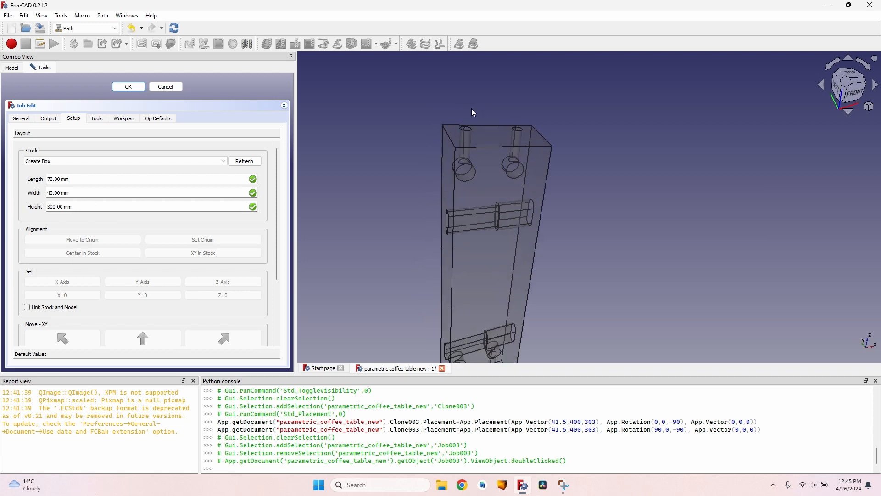
pyautogui.scroll(3, 440, 122)
pyautogui.click(395, 154)
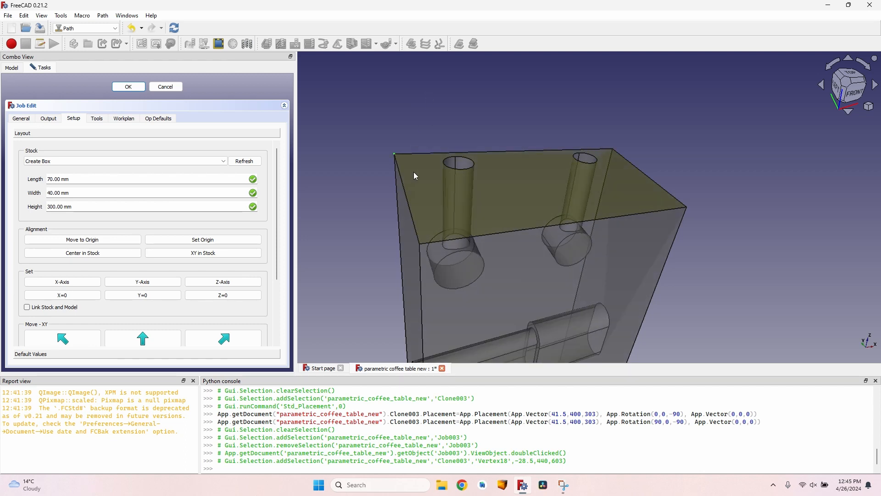
pyautogui.click(203, 239)
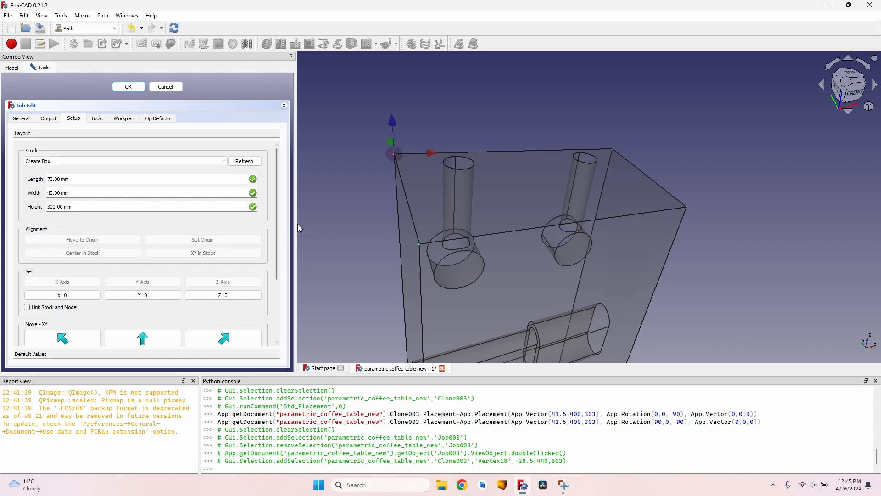
pyautogui.scroll(-2, 416, 150)
pyautogui.moveTo(417, 150); pyautogui.dragTo(392, 100, button='middle')
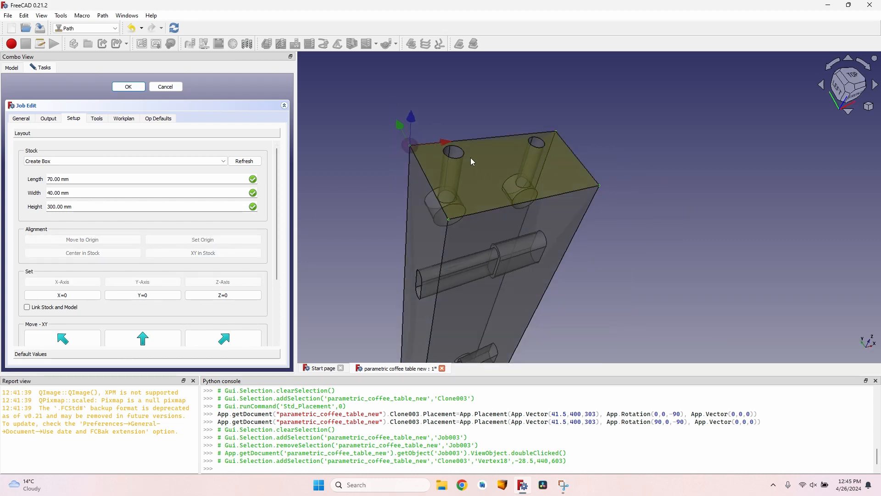
pyautogui.click(430, 154)
pyautogui.click(128, 87)
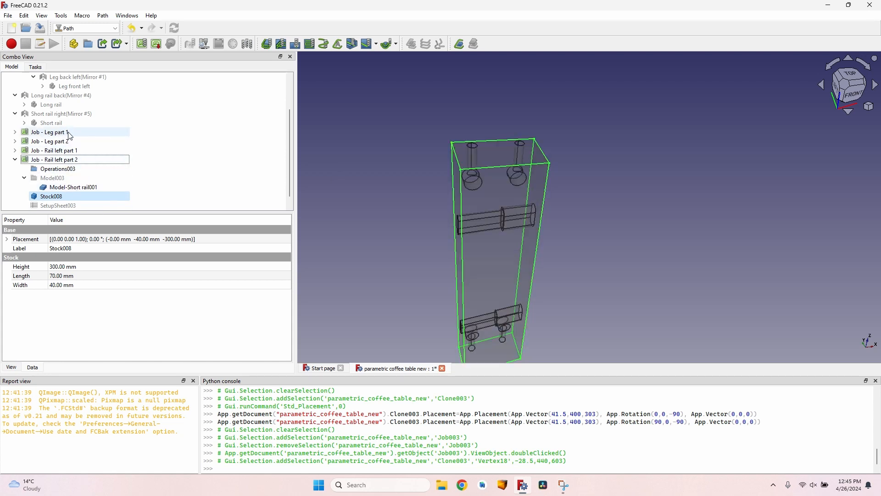
# - Link the x position of the job's short rail model to the expression Spreadsheet.rail_height
pyautogui.click(86, 187)
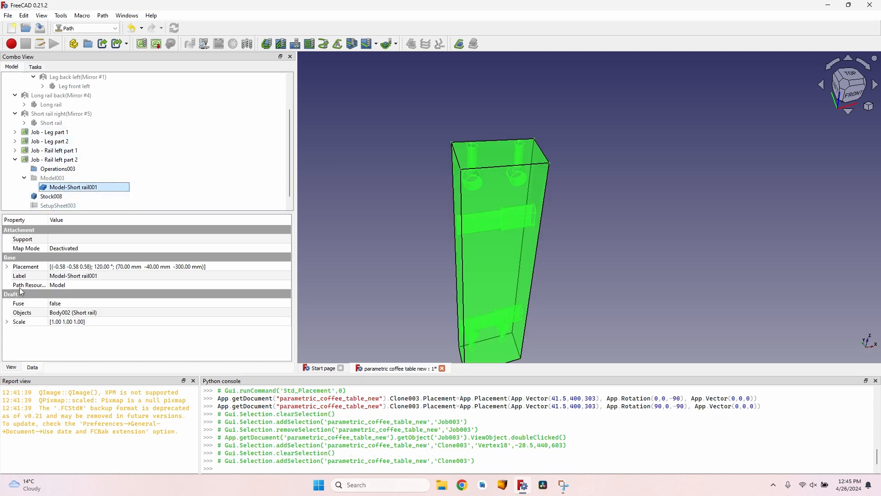
pyautogui.click(7, 267)
pyautogui.click(16, 295)
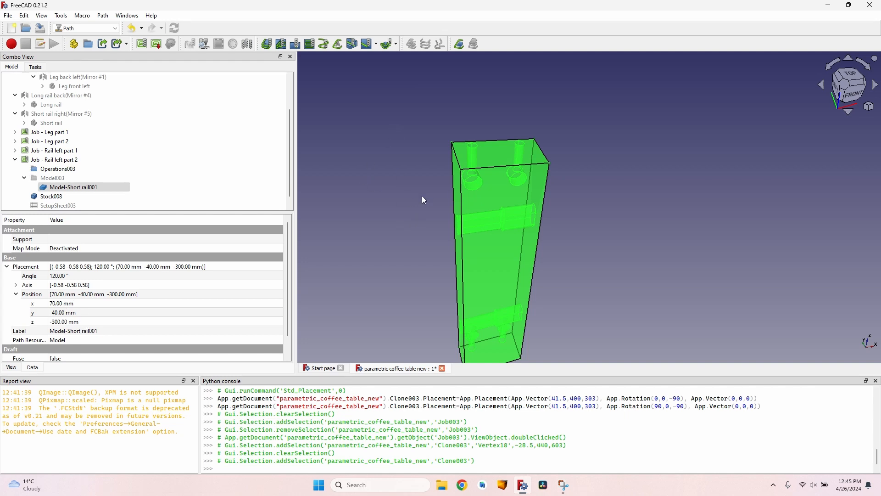
pyautogui.click(72, 302)
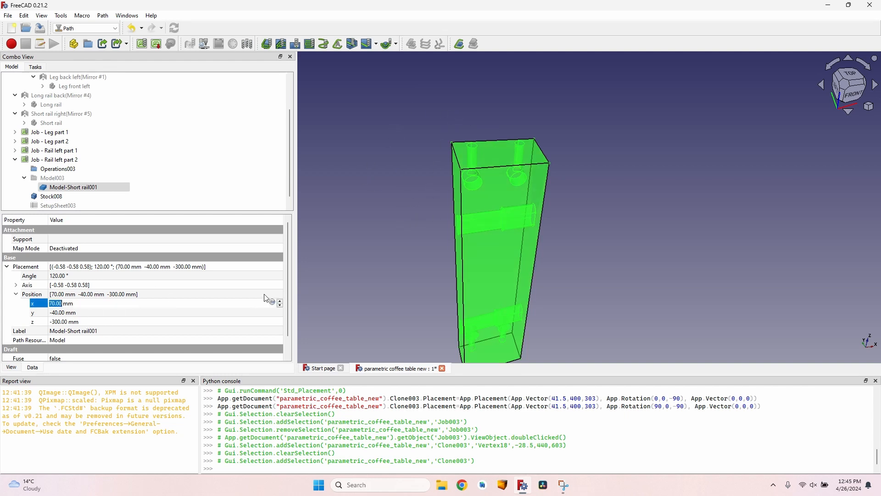
pyautogui.click(274, 303)
pyautogui.write('Spreadsheet.r')
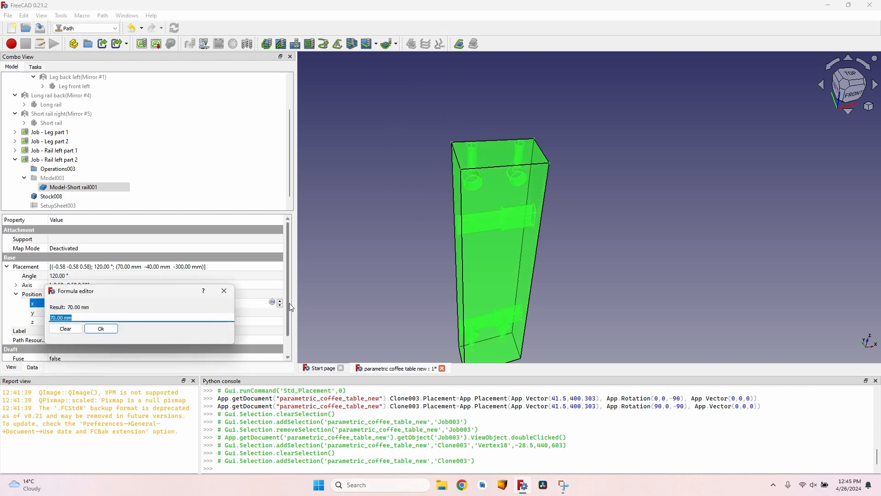
pyautogui.write('ail')
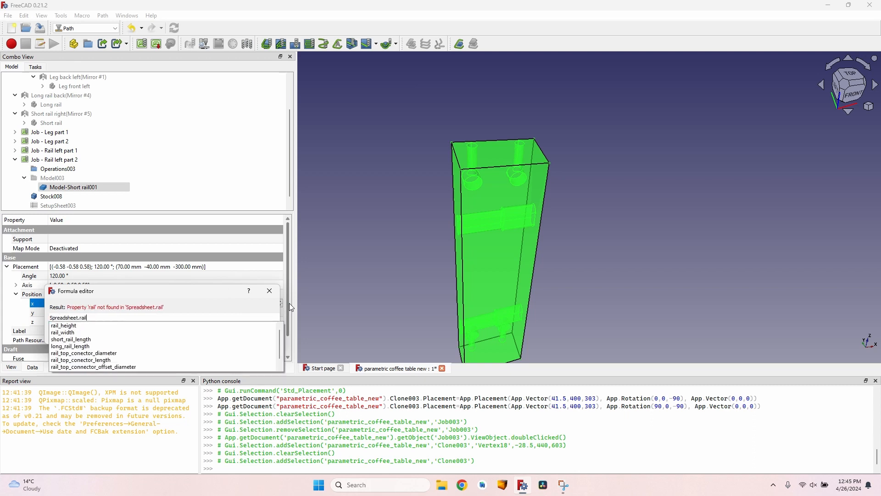
pyautogui.press('Down')
pyautogui.press('Return')
# - Link the y position of the job's short rail model to the expression Spreadsheet.rail_width*-1
pyautogui.click(100, 313)
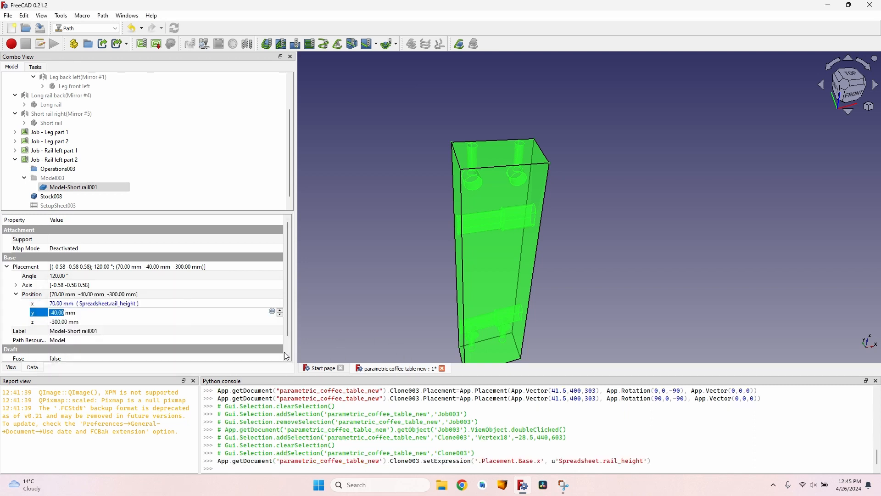
pyautogui.click(272, 311)
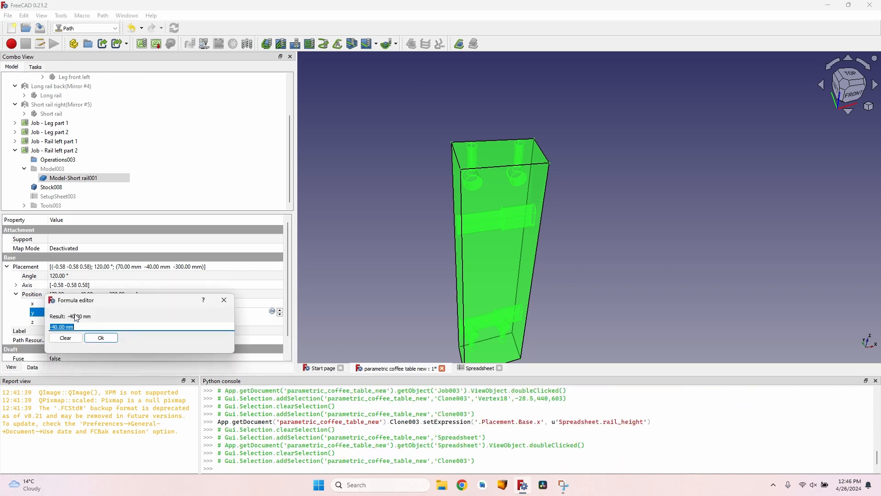
pyautogui.write('Spreadsheet.')
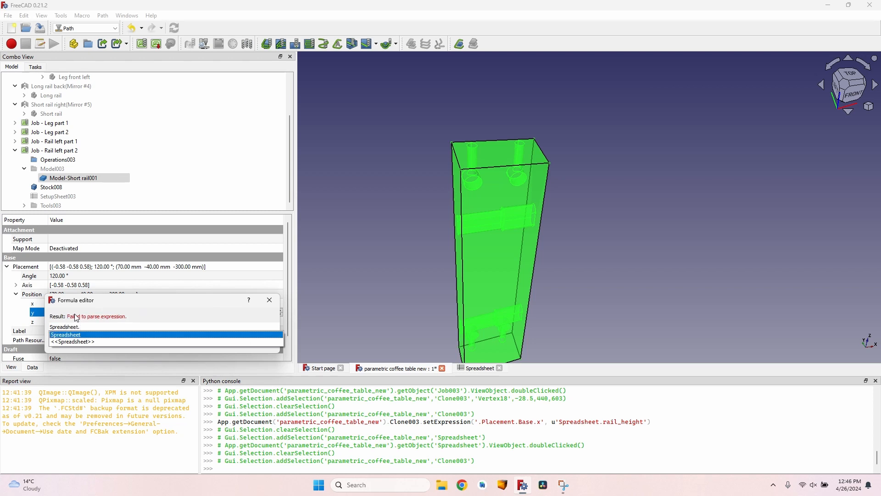
pyautogui.write('rail')
pyautogui.press('Down')
pyautogui.press('Down')
pyautogui.write('*')
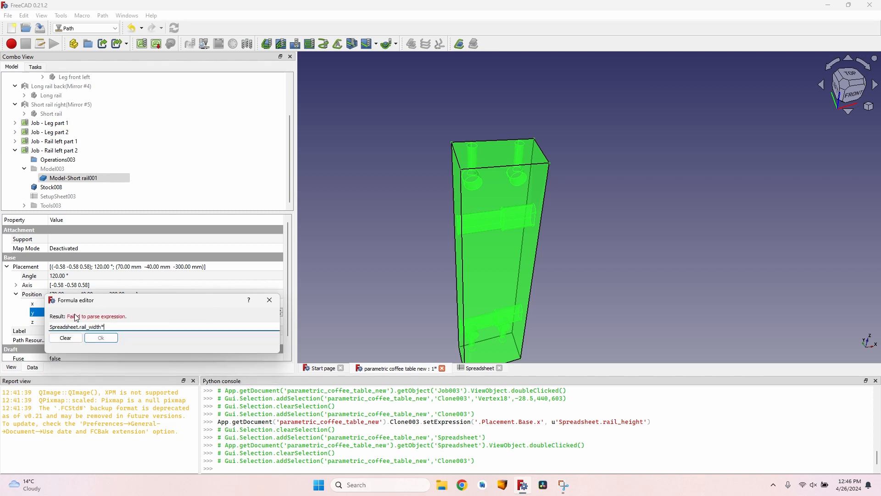
pyautogui.write('-1')
pyautogui.click(105, 338)
# - Link the z position of the job's short rail model to the expression Spreadsheet.short_rail_length*-1
pyautogui.click(72, 322)
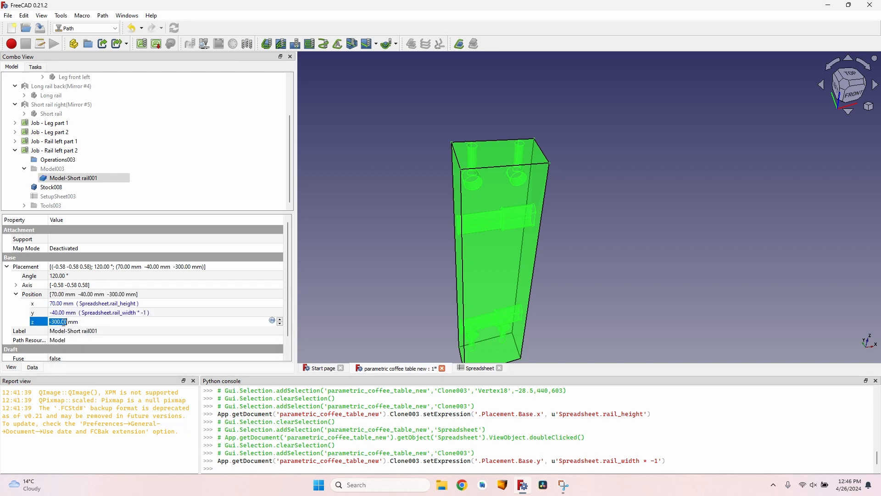
pyautogui.click(272, 321)
pyautogui.write('Spreadsheet.short')
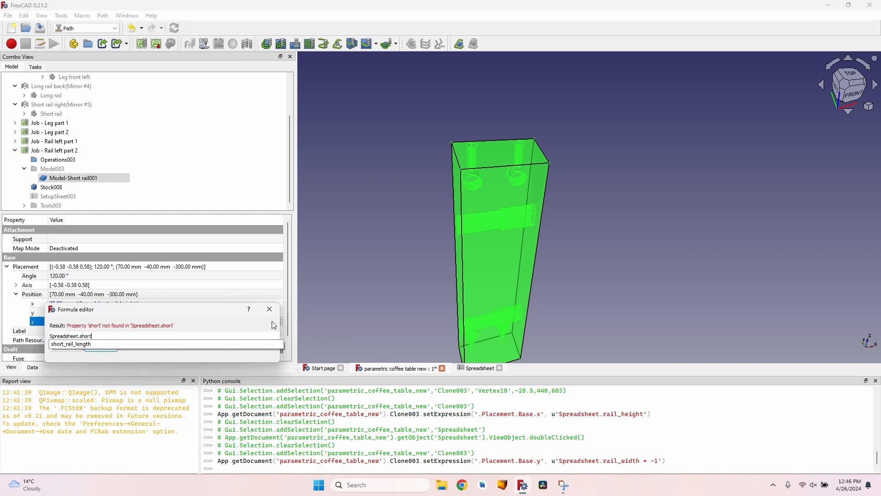
pyautogui.press('Down')
pyautogui.write('*-1')
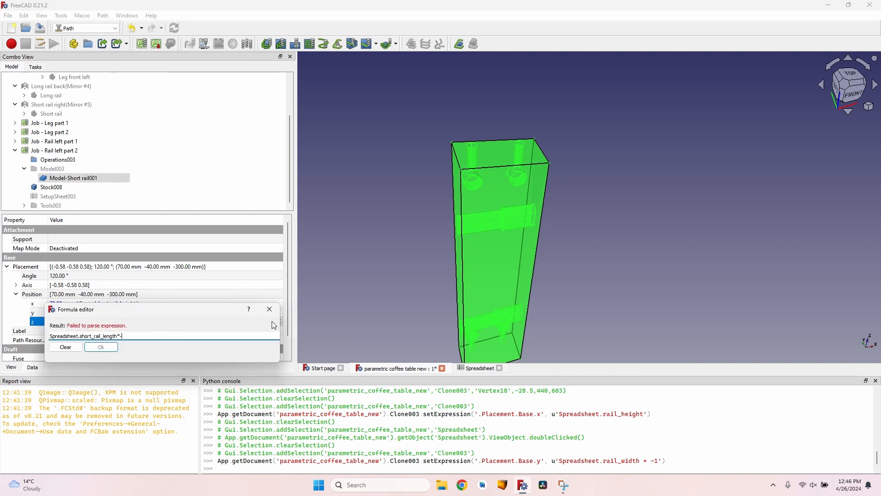
pyautogui.press('Return')
# - Link the y position of the job's box stock to the expression Spreadsheet.rail_width * -1
pyautogui.click(113, 187)
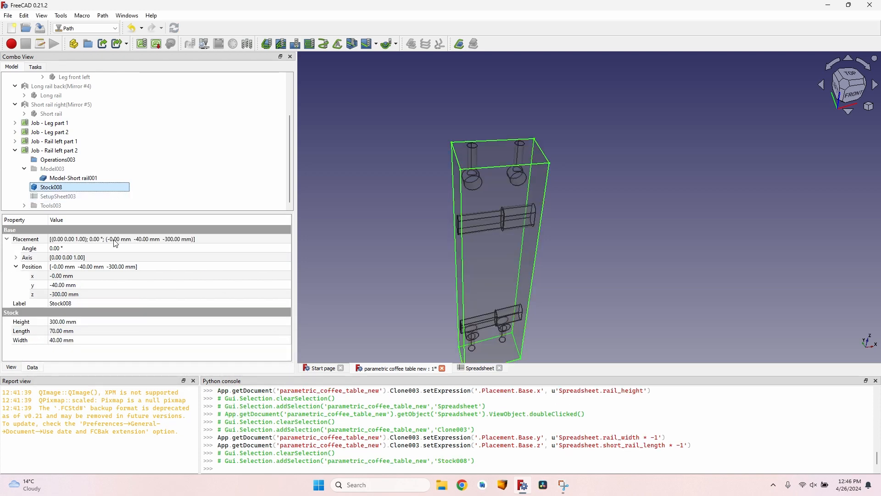
pyautogui.click(285, 283)
pyautogui.click(280, 283)
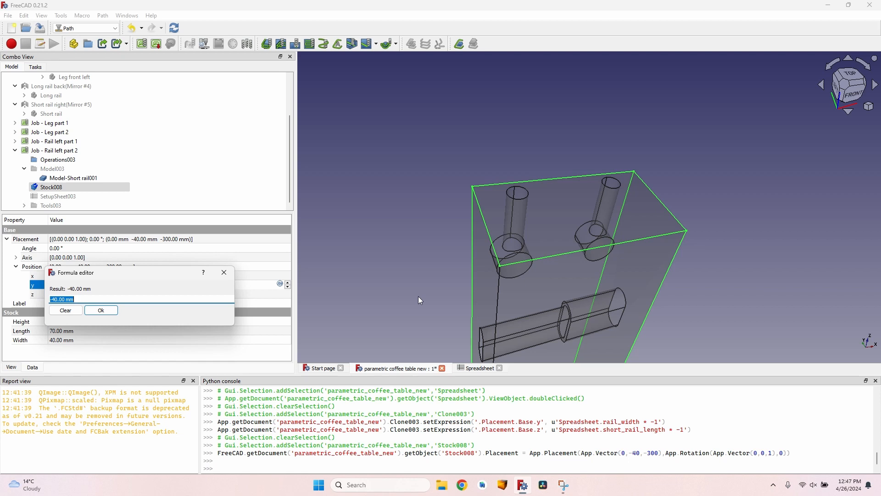
pyautogui.write('Spreadsheet.rail')
pyautogui.press('Down')
pyautogui.press('Down')
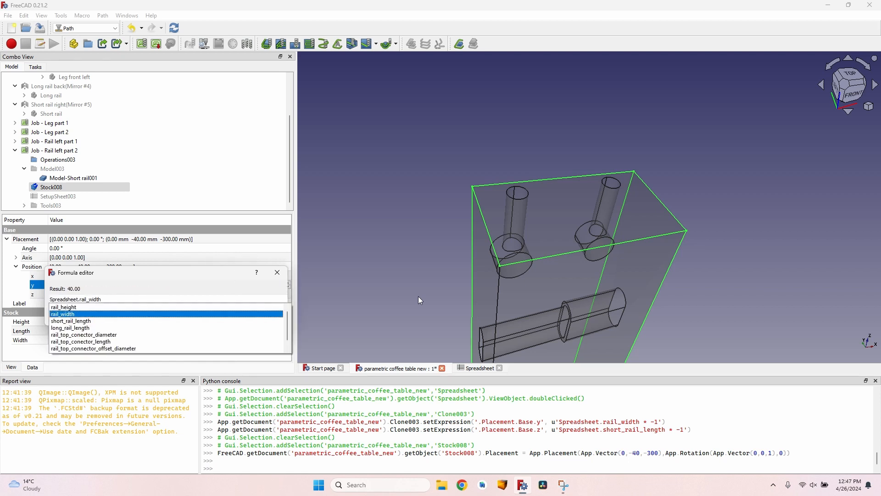
pyautogui.write('*1')
pyautogui.press('Return')
# - Link the z position of the job's box stock to the expression Spreadsheet.short_rail_length * -1
pyautogui.click(275, 292)
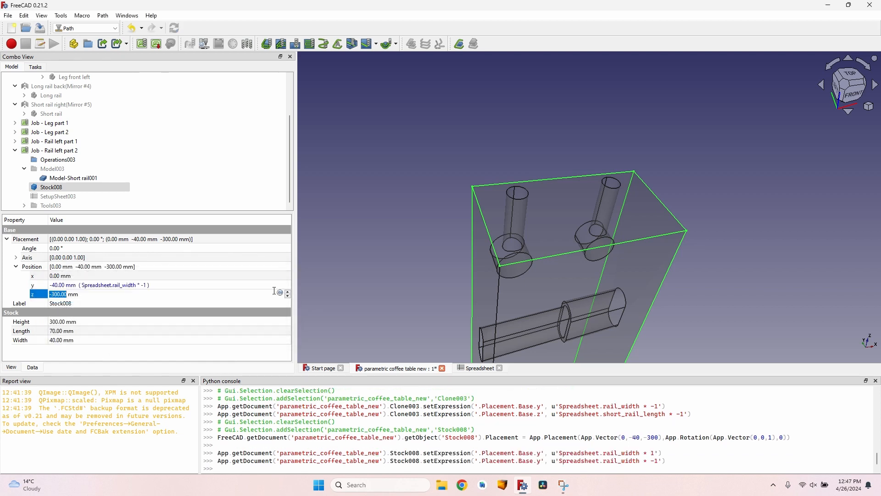
pyautogui.click(281, 293)
pyautogui.write('Spreadsheet.')
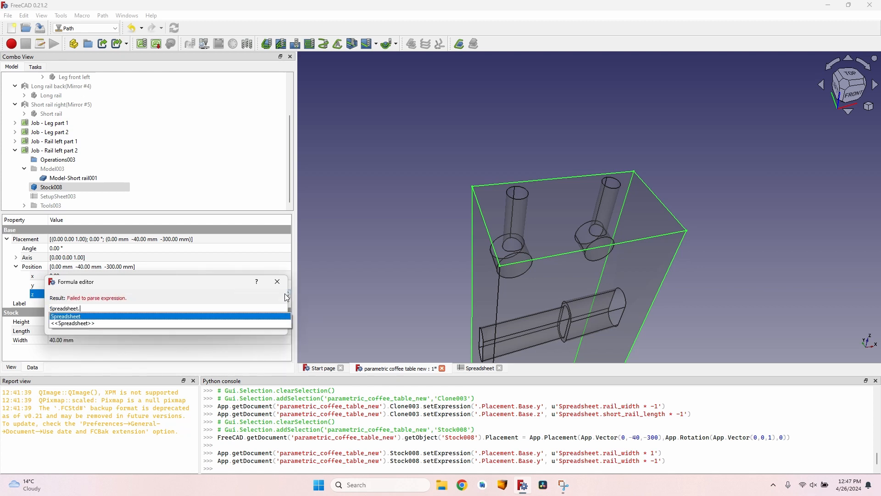
pyautogui.write('short_rail_length * -1')
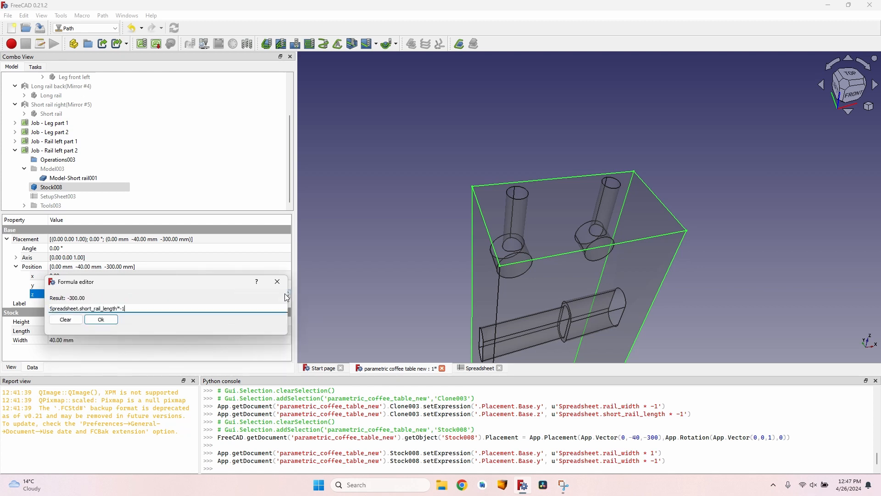
pyautogui.press('Return')
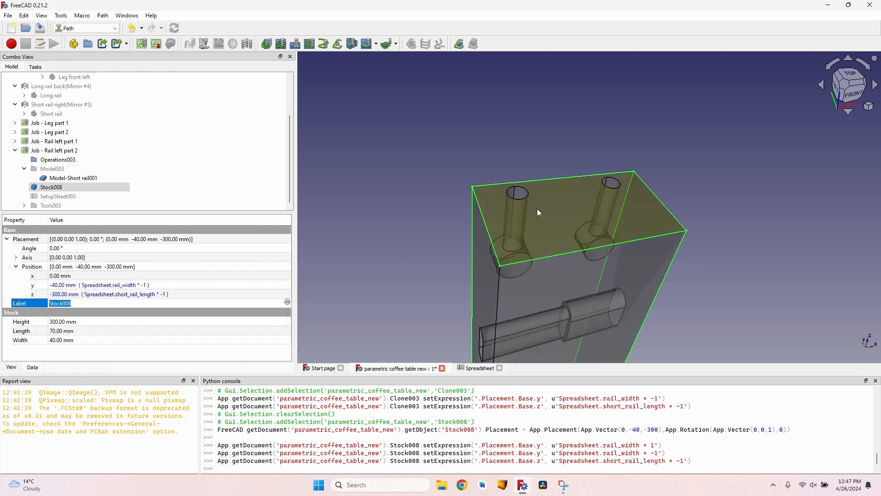
# - Set the rail section height to 80 and the rail section width to 30 in the spreadsheet
pyautogui.click(484, 367)
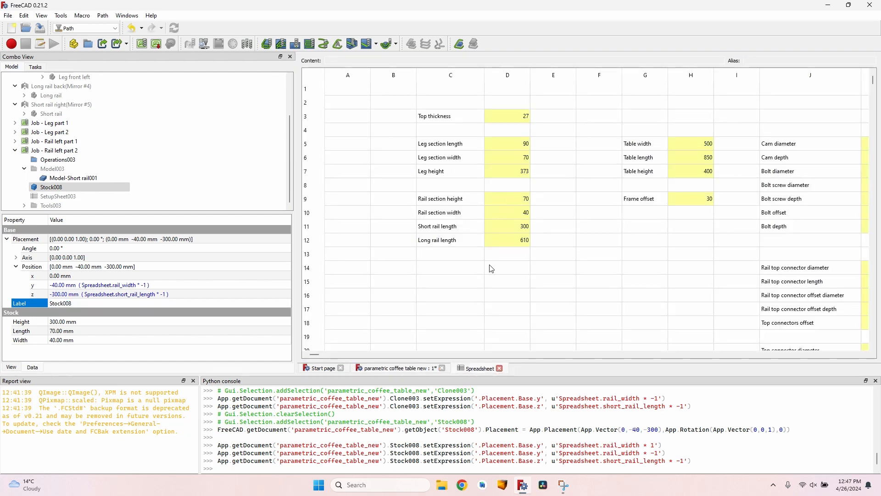
pyautogui.click(407, 369)
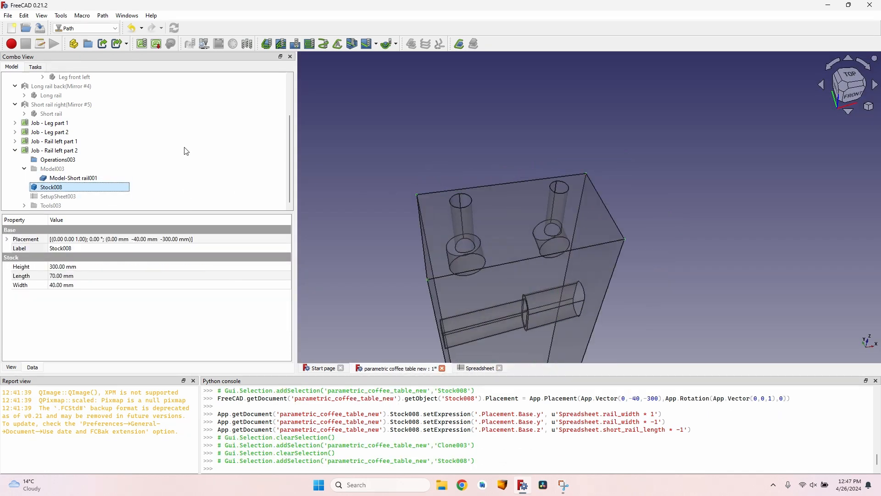
pyautogui.click(476, 372)
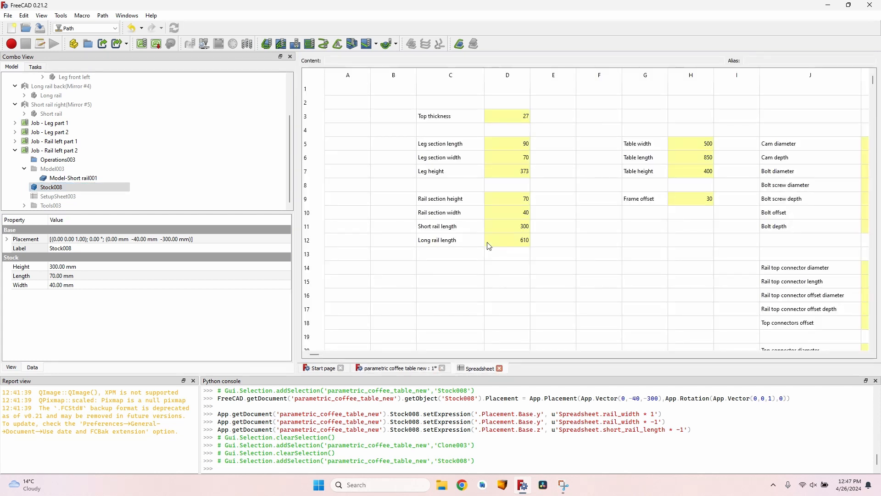
pyautogui.click(504, 200)
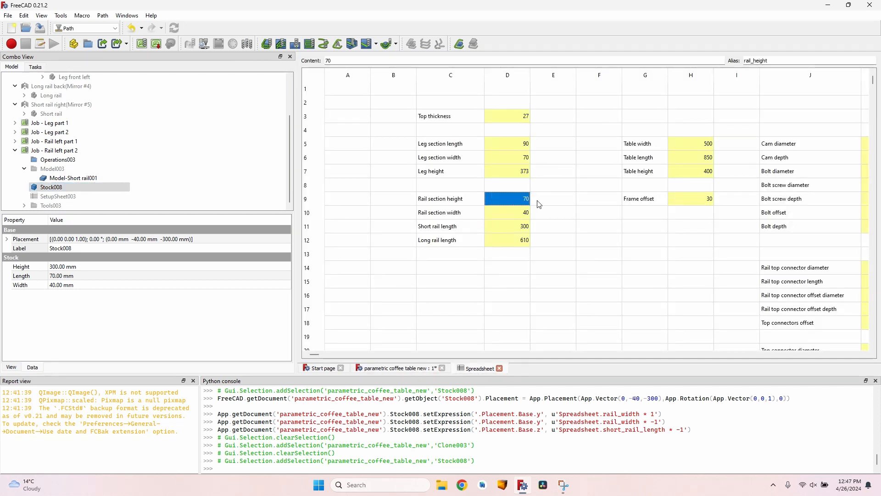
pyautogui.write('80')
pyautogui.press('Return')
pyautogui.write('30')
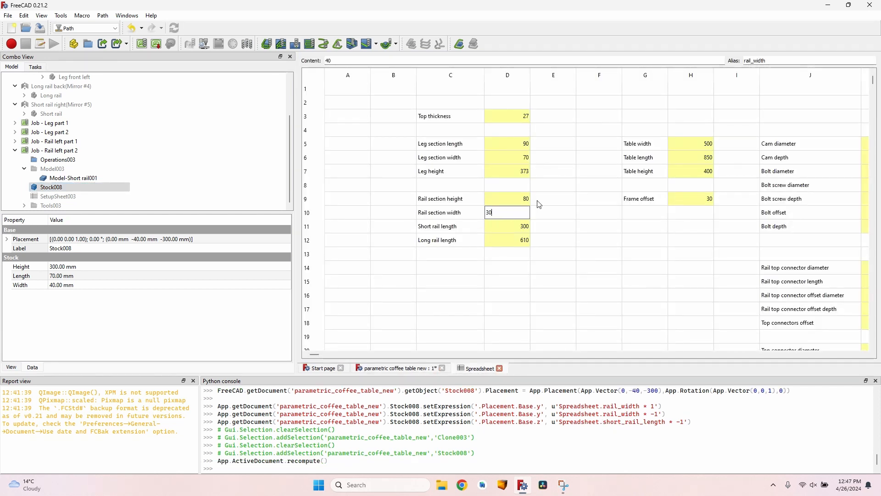
pyautogui.click(515, 231)
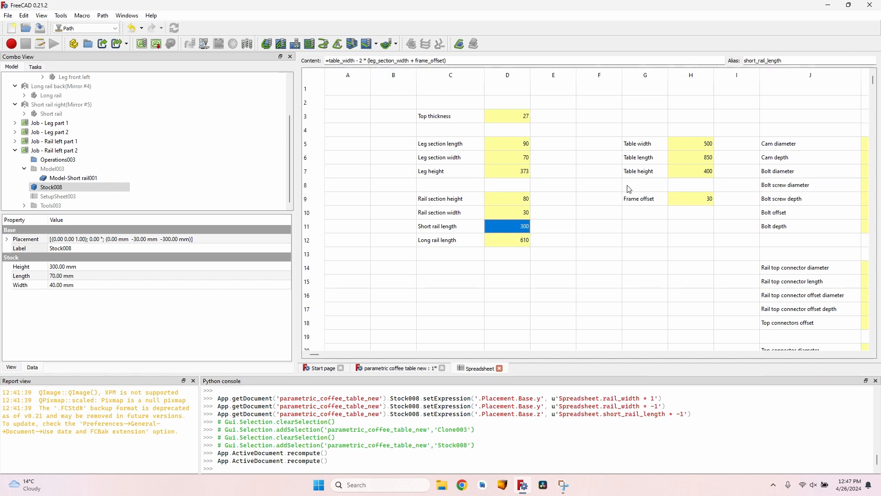
# - Set the table width to 600 in the spreadsheet and compare the job's stock with the short rail model
pyautogui.click(706, 143)
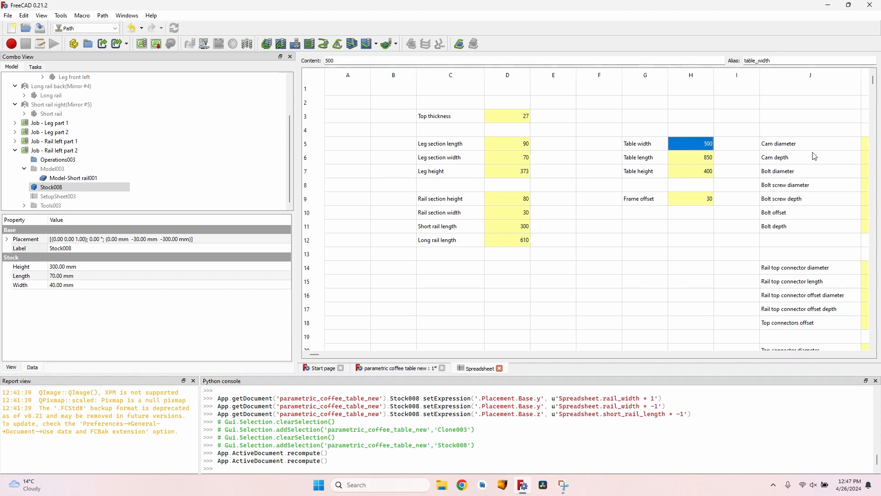
pyautogui.write('600')
pyautogui.click(704, 131)
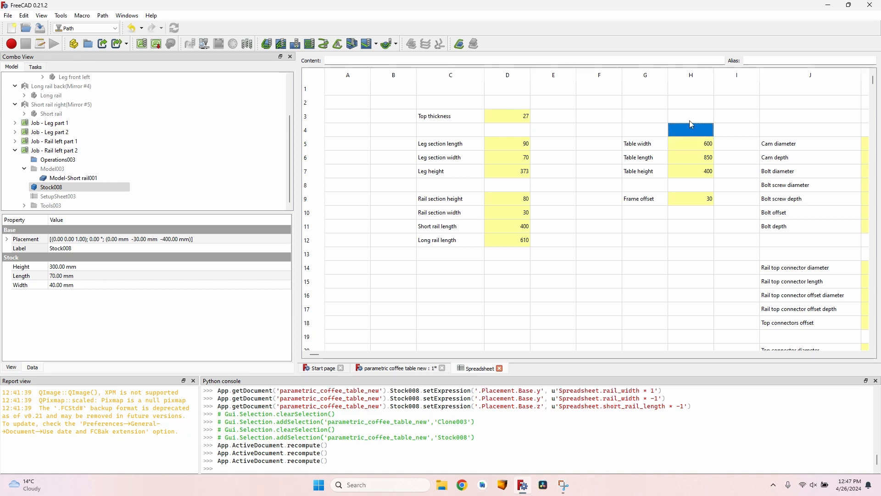
pyautogui.click(397, 369)
pyautogui.scroll(-3, 478, 202)
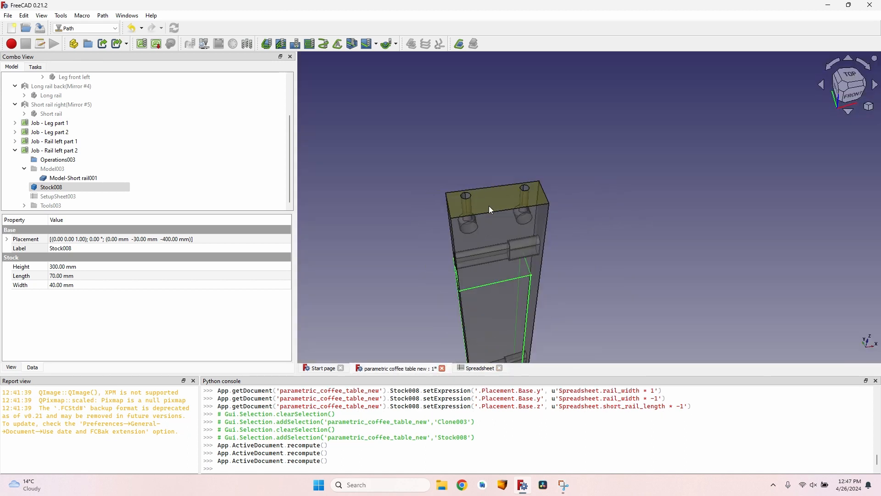
pyautogui.scroll(5, 496, 239)
# - Link the height of the job's box stock to the expression Spreadsheet.short_rail_length
pyautogui.click(67, 189)
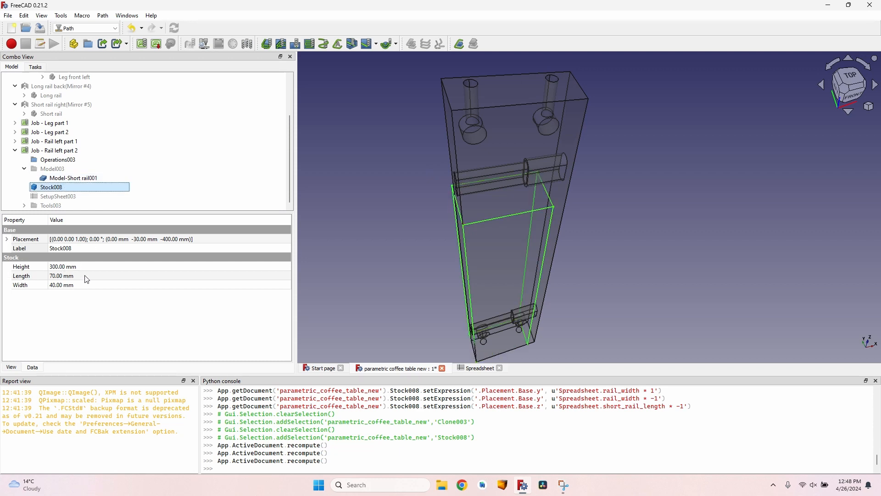
pyautogui.click(197, 270)
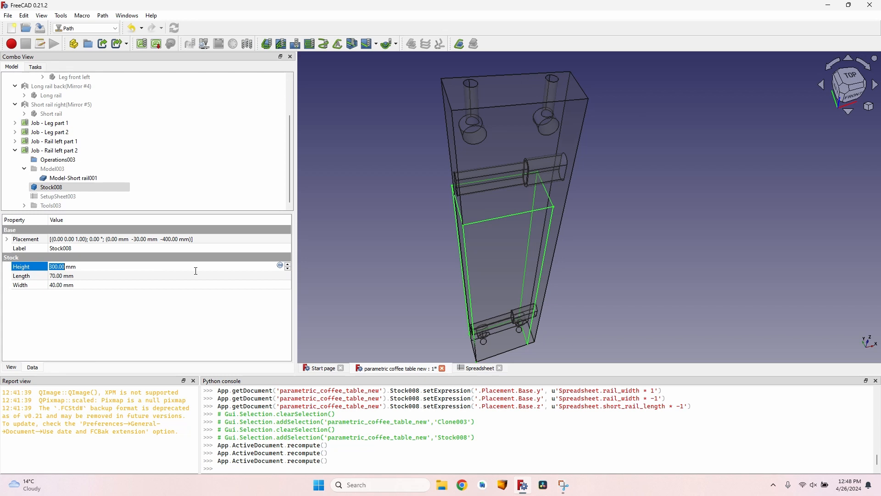
pyautogui.click(280, 265)
pyautogui.write('Spreadsheet.short_rail_length')
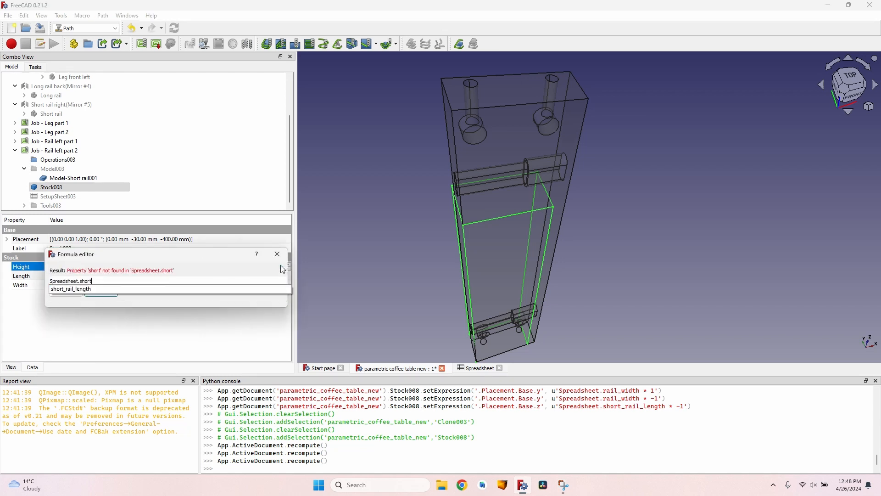
pyautogui.press('Down')
pyautogui.press('Return')
pyautogui.press('Return')
# - Link the length of the job's box stock to the expression Spreadsheet.rail_height
pyautogui.press('Tab')
pyautogui.press('=')
pyautogui.write('Spreadsheet.')
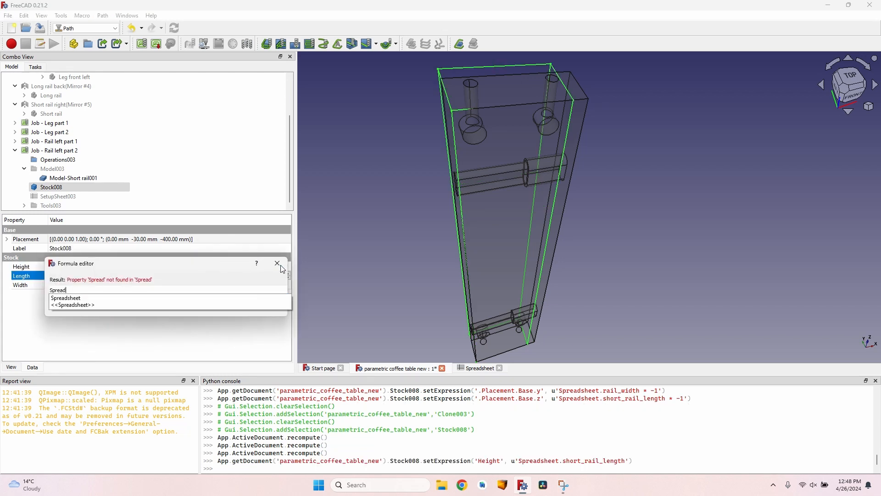
pyautogui.press('Down')
pyautogui.press('Down')
pyautogui.press('Up')
pyautogui.press('Return')
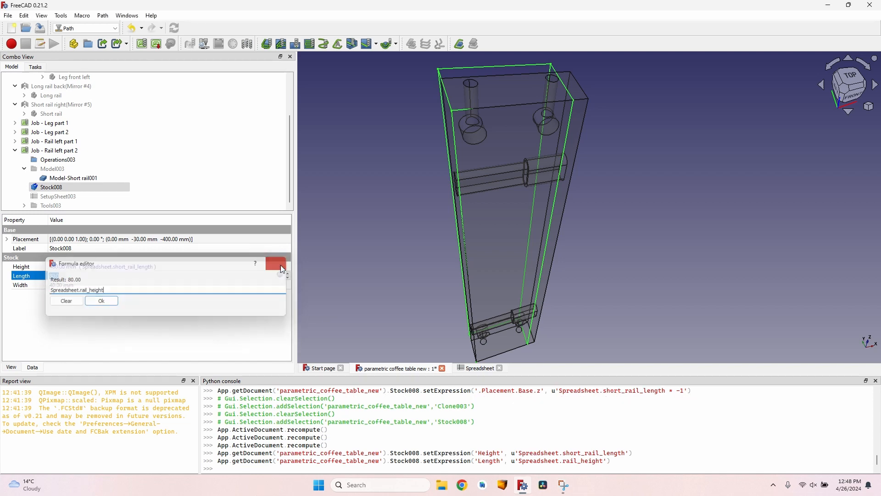
pyautogui.press('Return')
# - Link the width of the job's box stock to the expression Spreadsheet.rail_width
pyautogui.press('Tab')
pyautogui.press('=')
pyautogui.write('Spreadsheet.rail')
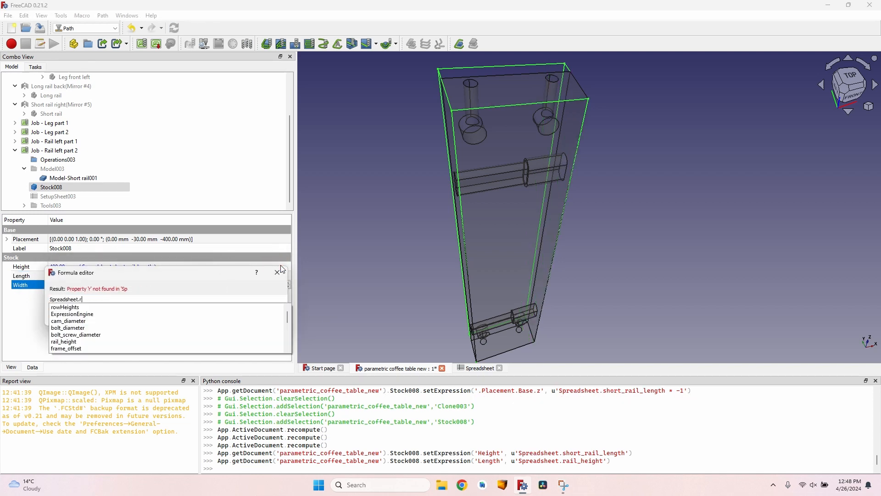
pyautogui.press('Down')
pyautogui.press('Down')
pyautogui.press('Return')
pyautogui.press('Return')
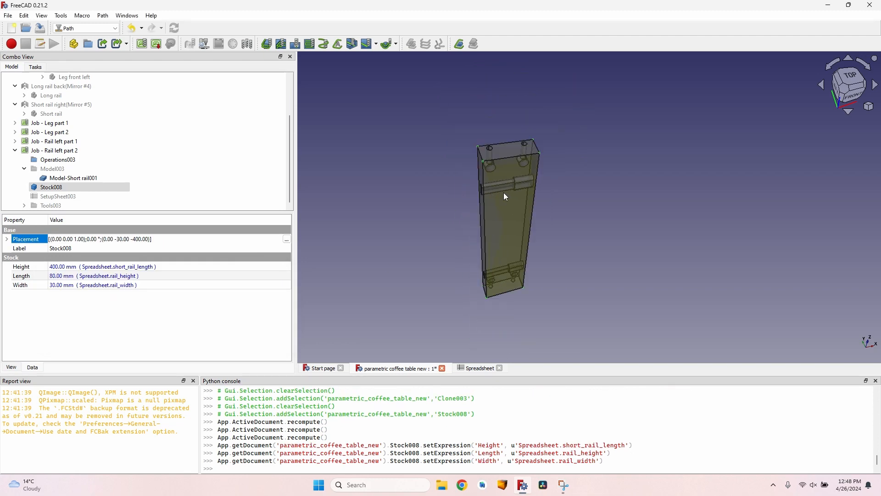
# - Open Job - Rail left part 2 for editing and examine its origin relative to the corner of the rail
pyautogui.scroll(3, 512, 130)
pyautogui.doubleClick(63, 152)
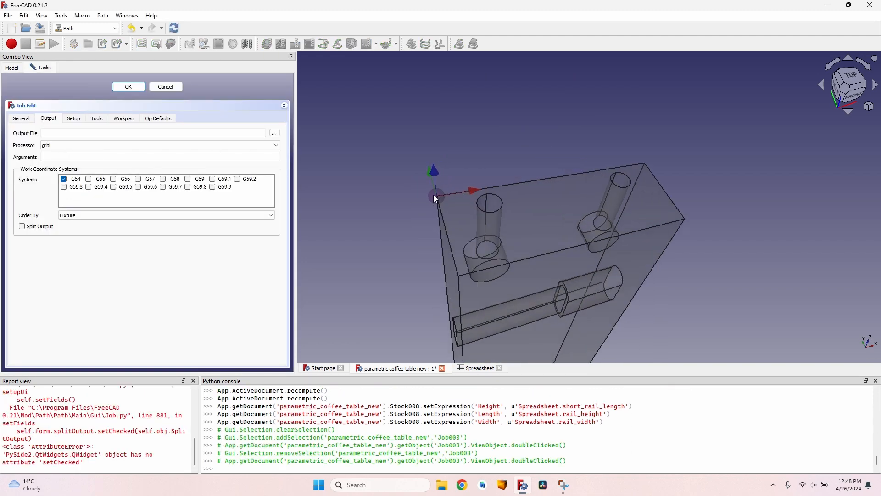
pyautogui.moveTo(436, 198); pyautogui.dragTo(500, 222, button='middle')
pyautogui.scroll(-5, 491, 246)
pyautogui.scroll(6, 499, 247)
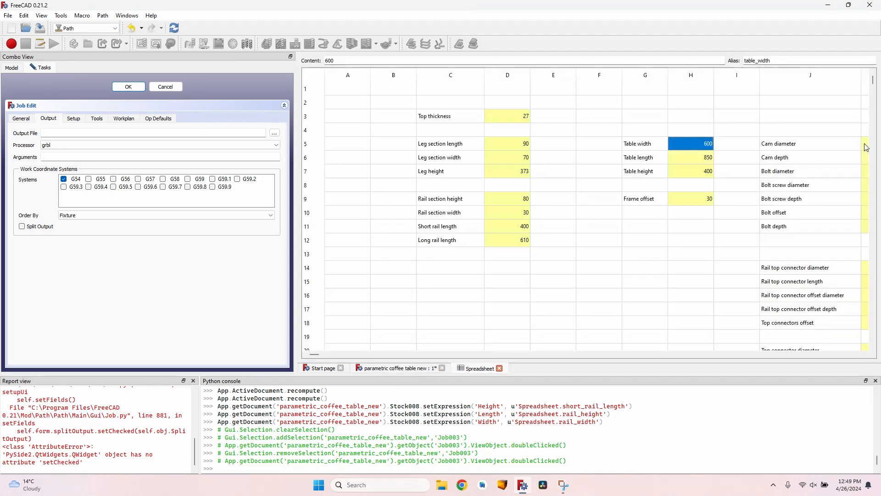
# - Change the table width in the spreadsheet and check how the job's rail and stock follow
pyautogui.write('50')
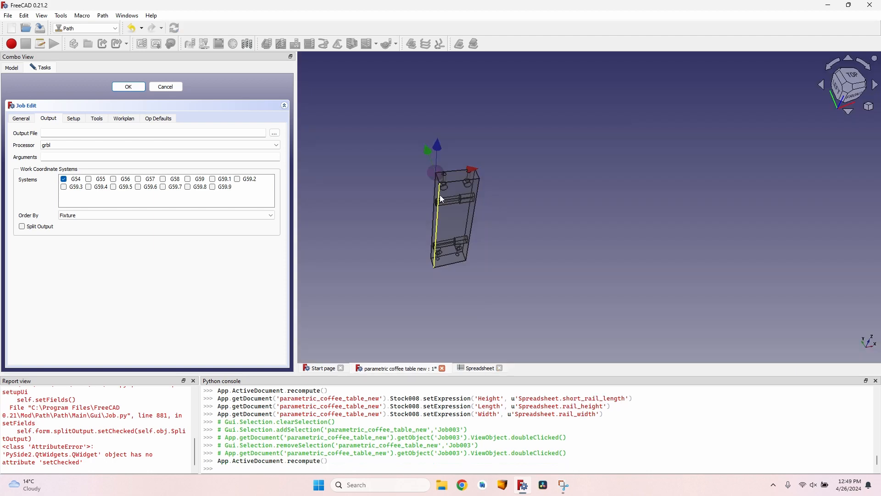
pyautogui.scroll(6, 442, 197)
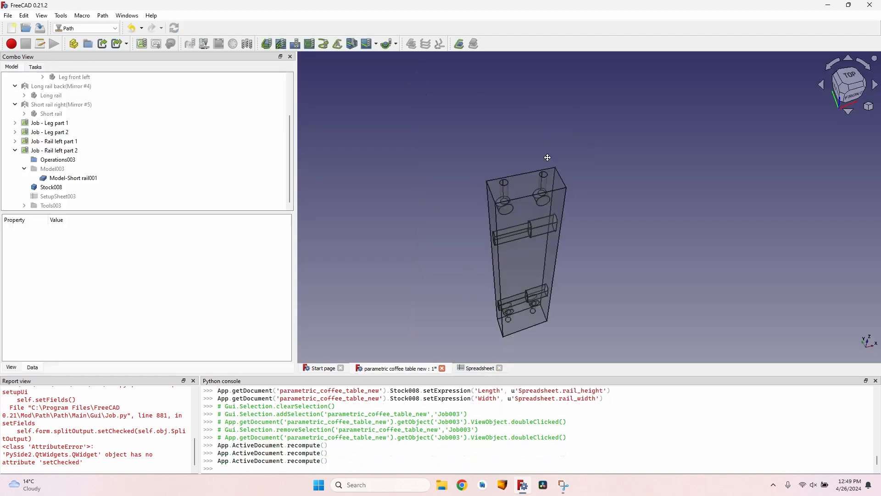
pyautogui.moveTo(546, 153); pyautogui.dragTo(559, 148, button='middle')
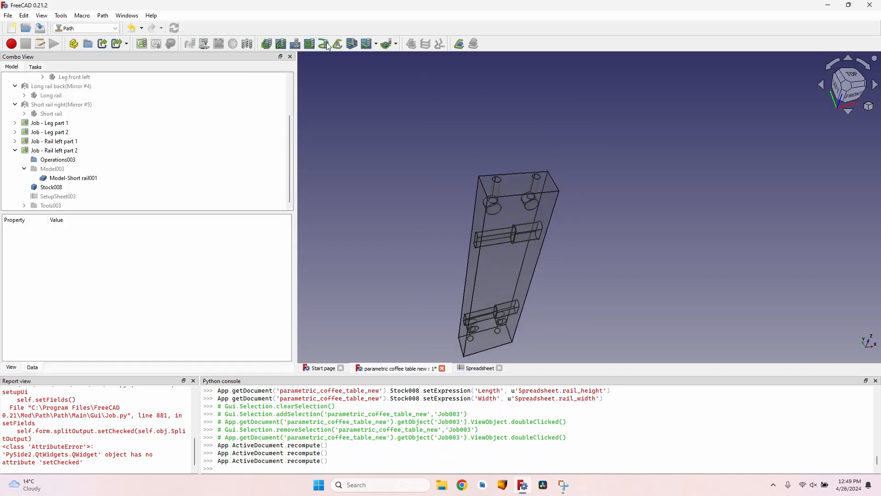
# - Add a Helix operation to Job - Rail left part 2 for the rail's end holes, using the 6 mm endmill controller
pyautogui.click(61, 149)
pyautogui.click(324, 44)
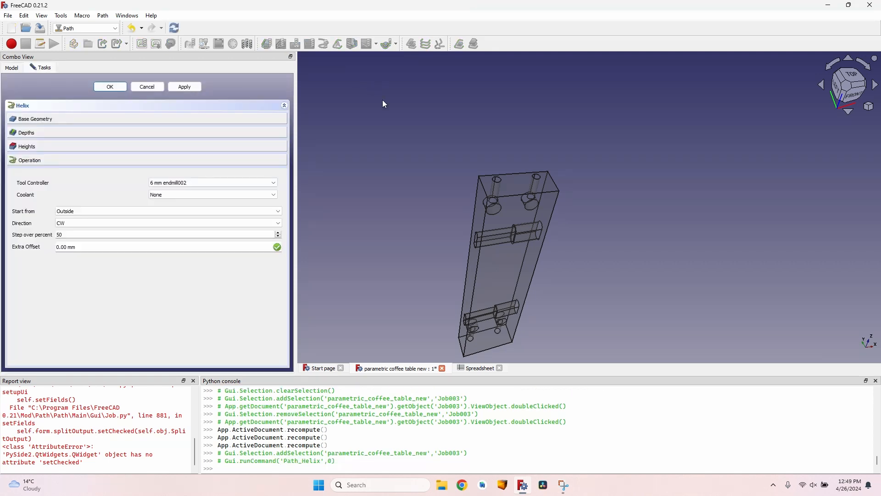
pyautogui.click(185, 87)
pyautogui.scroll(5, 518, 199)
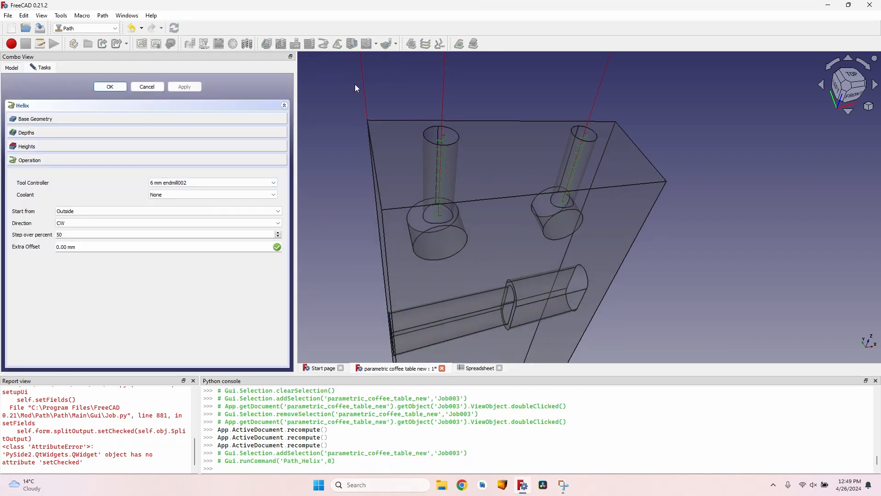
# - Examine whether the helix toolpaths line up with the two bolt holes in the rail's end face
pyautogui.scroll(-3, 520, 179)
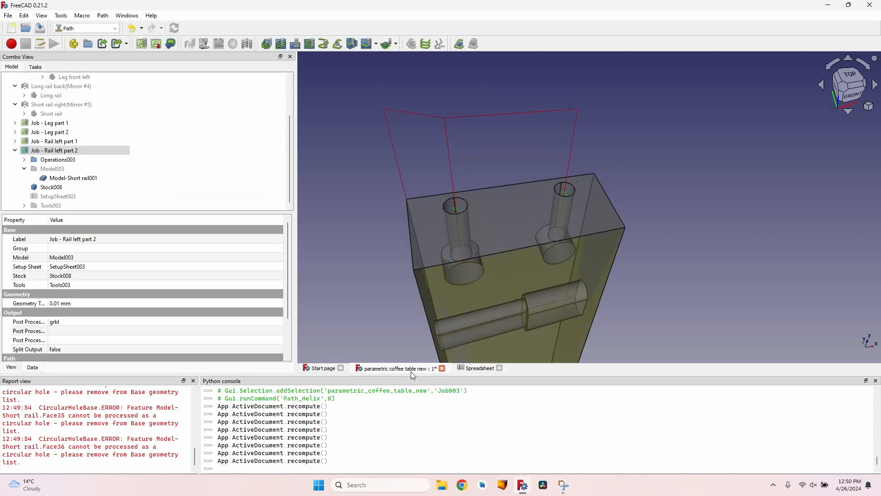
pyautogui.scroll(-4, 477, 224)
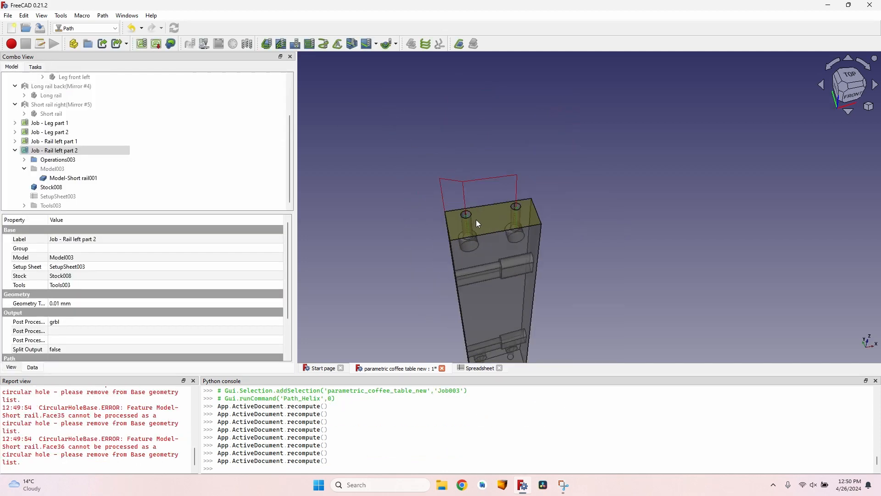
pyautogui.scroll(1, 478, 224)
pyautogui.scroll(3, 523, 225)
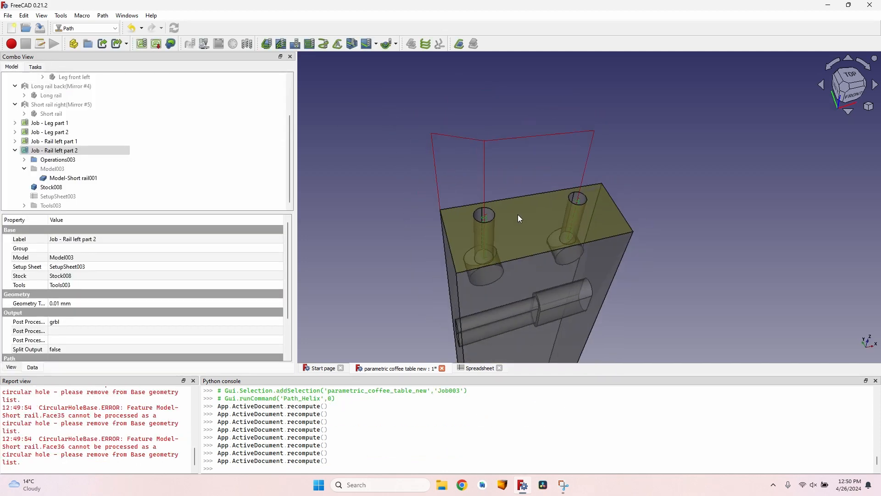
pyautogui.scroll(-3, 520, 218)
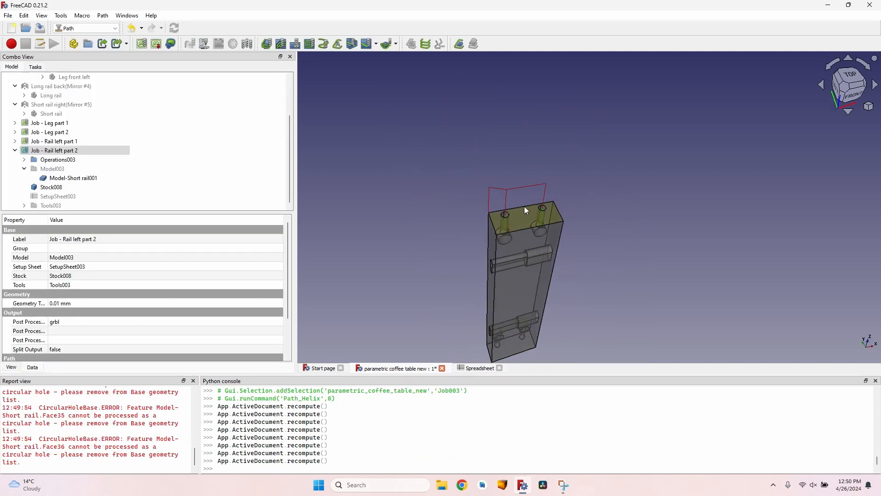
pyautogui.scroll(3, 543, 206)
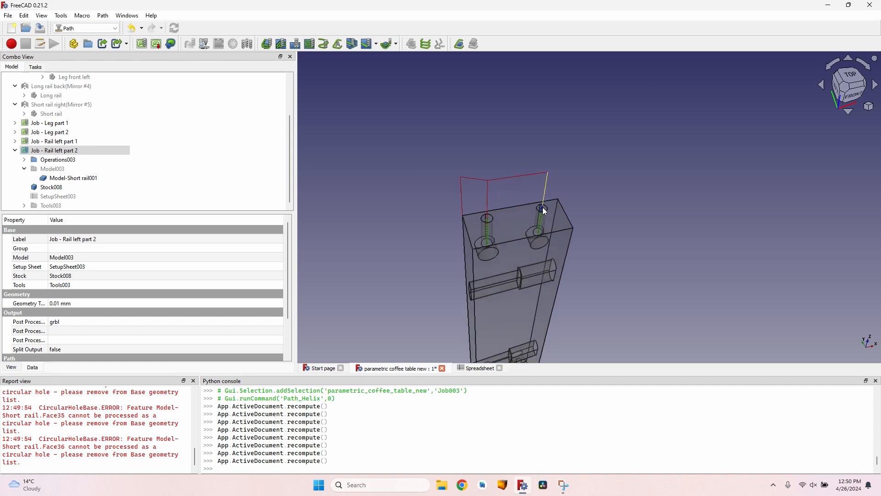
pyautogui.scroll(-4, 542, 206)
pyautogui.scroll(1, 421, 169)
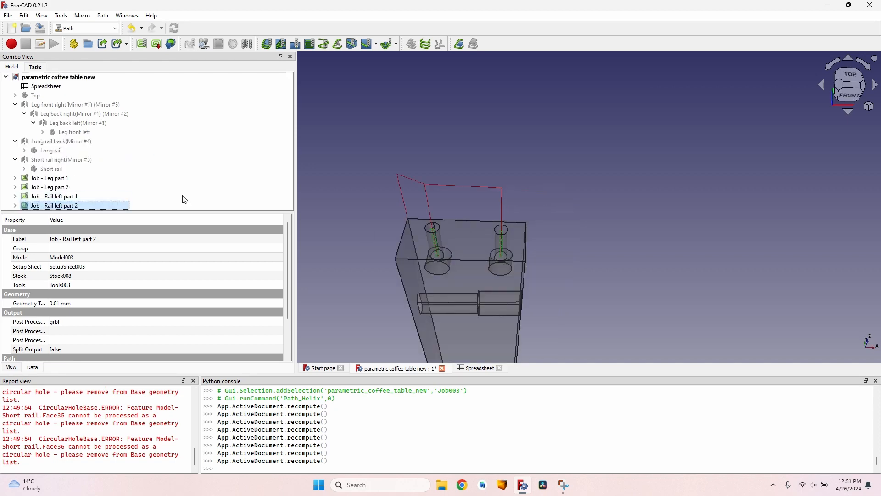
# - Inspect the rail from several sides, comparing the toolpaths with the bolt, cam and top connector holes
pyautogui.scroll(-3, 390, 190)
pyautogui.scroll(3, 427, 214)
pyautogui.moveTo(498, 248); pyautogui.dragTo(385, 202, button='middle')
pyautogui.moveTo(495, 175); pyautogui.dragTo(626, 209, button='middle')
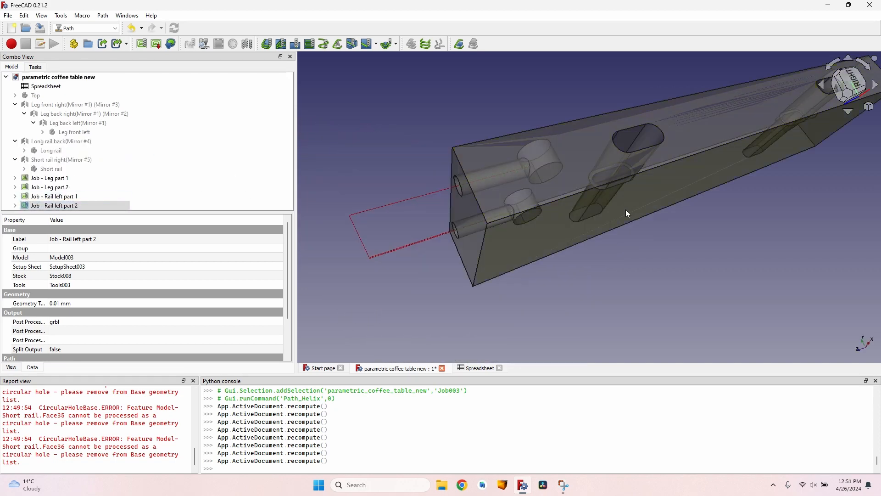
pyautogui.scroll(3, 503, 211)
pyautogui.moveTo(504, 211); pyautogui.dragTo(486, 177, button='middle')
pyautogui.scroll(-3, 486, 178)
pyautogui.moveTo(707, 197); pyautogui.dragTo(695, 176, button='middle')
pyautogui.scroll(1, 569, 225)
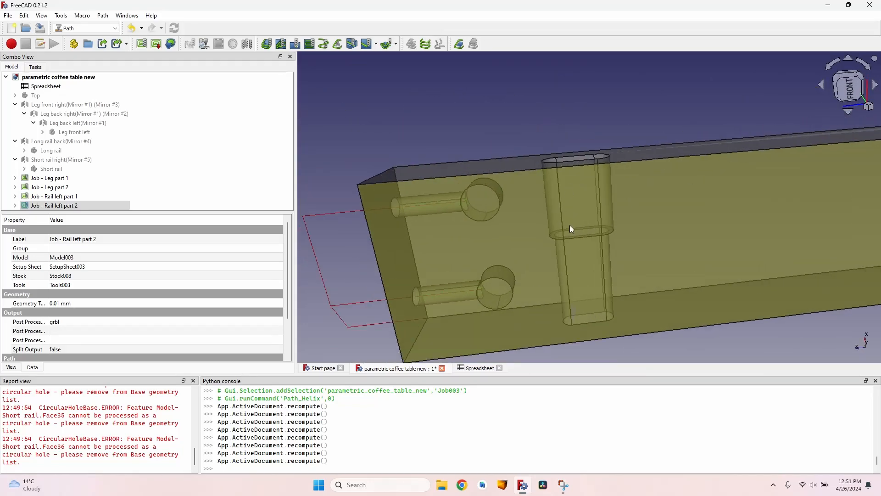
# - Hide the rail model, stock and helix toolpath of Job - Rail left part 2
pyautogui.scroll(-2, 589, 123)
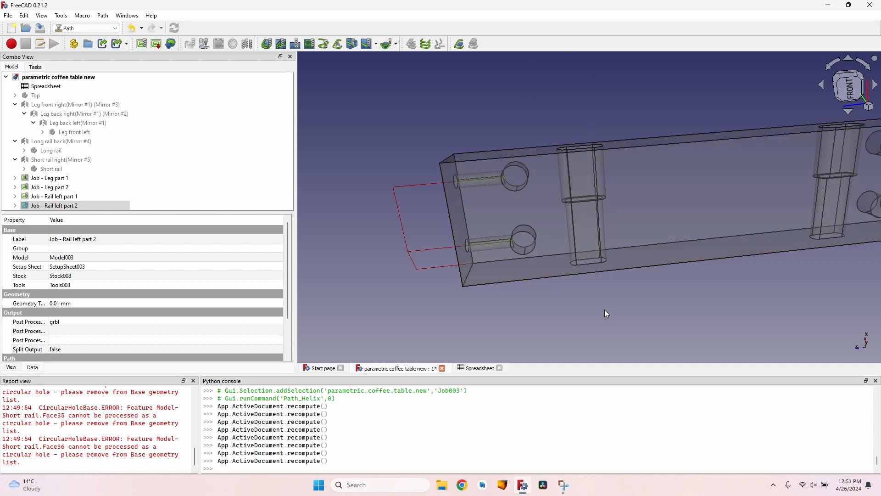
pyautogui.click(16, 206)
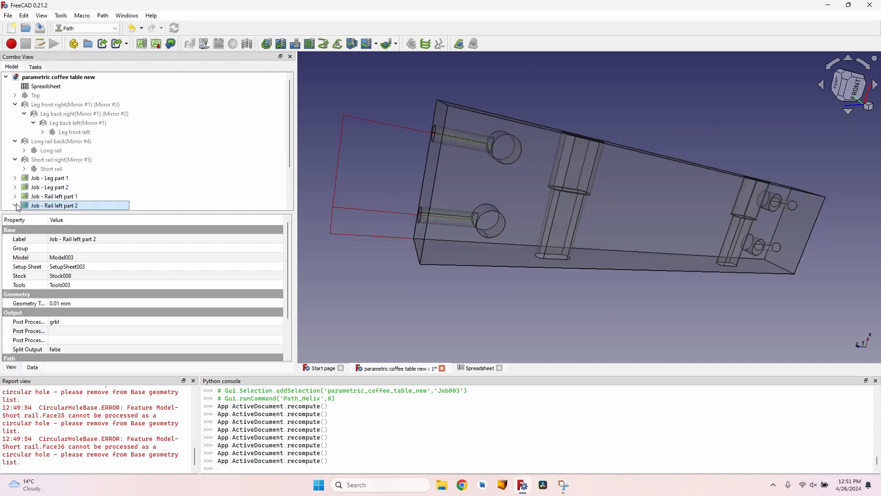
pyautogui.scroll(-2, 18, 208)
pyautogui.click(59, 178)
pyautogui.press('space')
pyautogui.click(63, 188)
pyautogui.press('space')
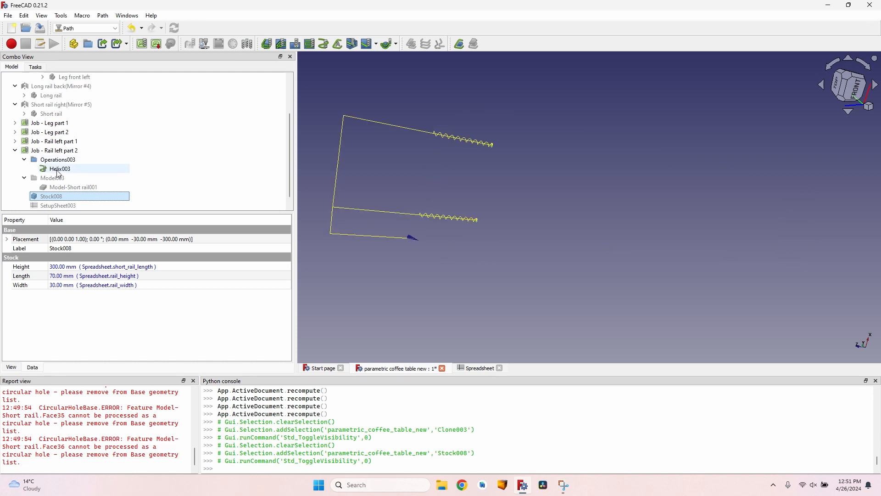
pyautogui.click(59, 170)
pyautogui.press('space')
pyautogui.click(15, 151)
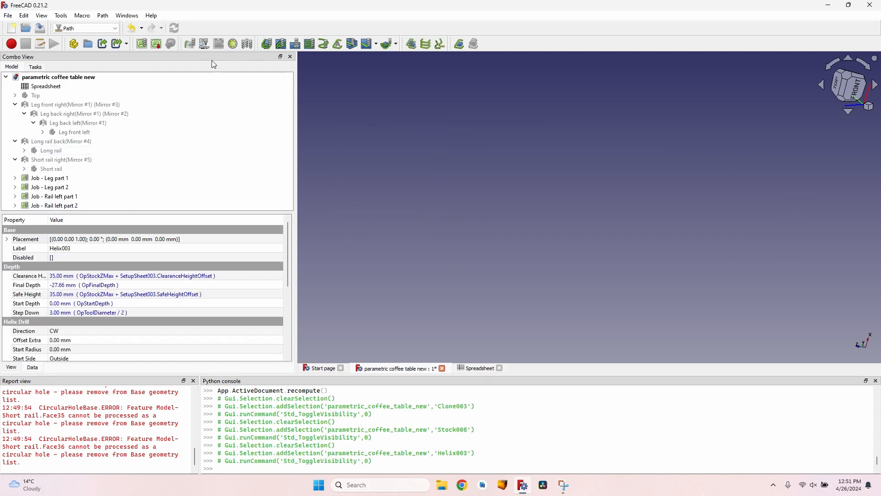
# - Save the parametric coffee table document
pyautogui.click(48, 207)
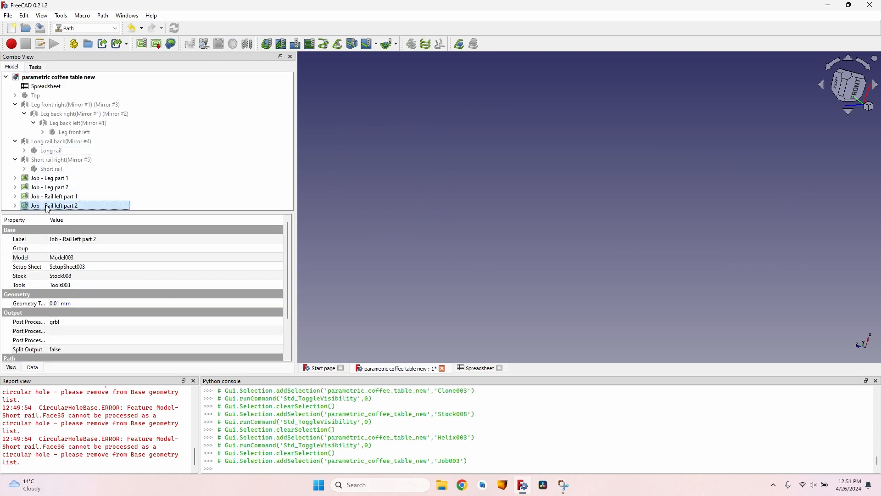
pyautogui.click(110, 187)
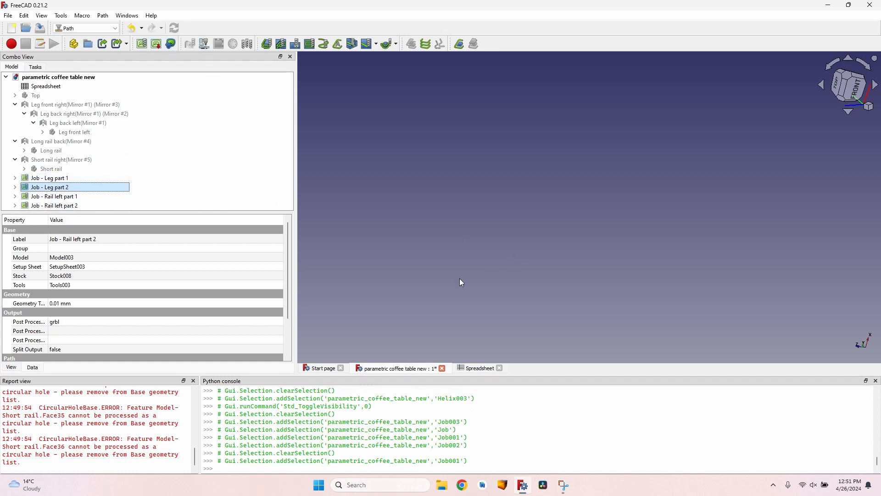
pyautogui.hotkey('ctrl', 's')
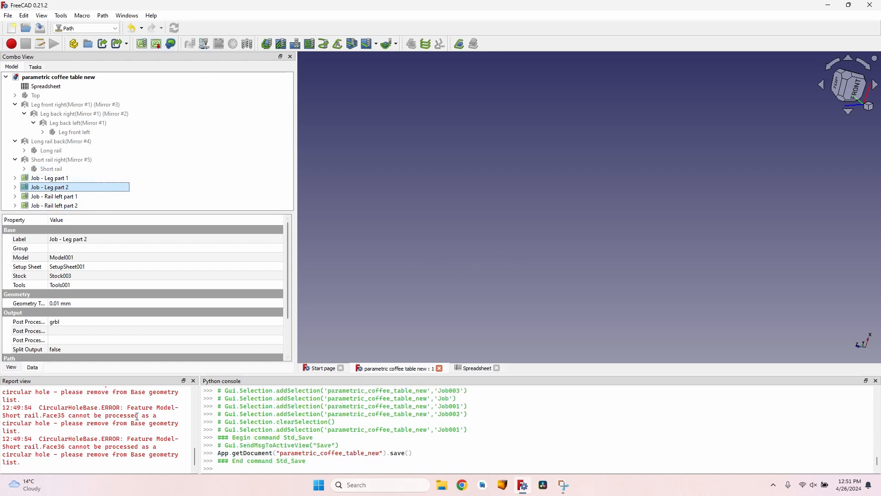
# - Show the Short rail body and create a new Path job from it
pyautogui.click(166, 170)
pyautogui.press('space')
pyautogui.moveTo(720, 187); pyautogui.dragTo(445, 171, button='middle')
pyautogui.scroll(5, 411, 123)
pyautogui.scroll(-5, 403, 174)
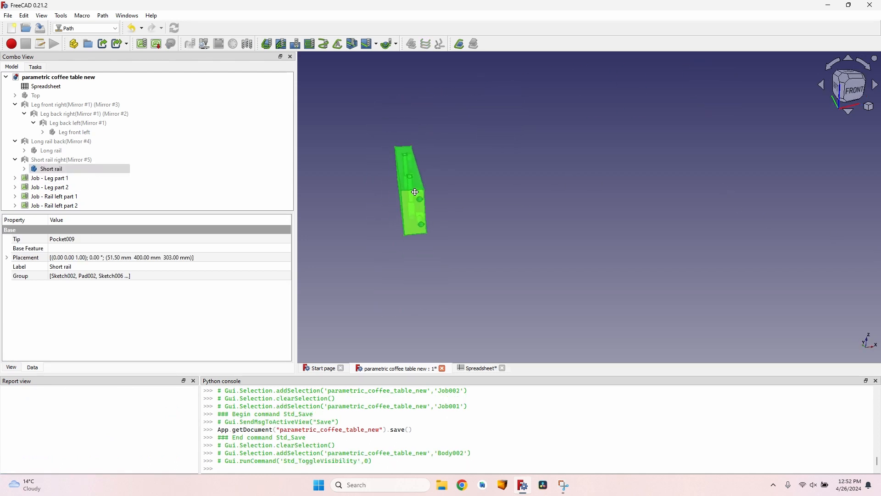
pyautogui.click(142, 44)
pyautogui.press('Return')
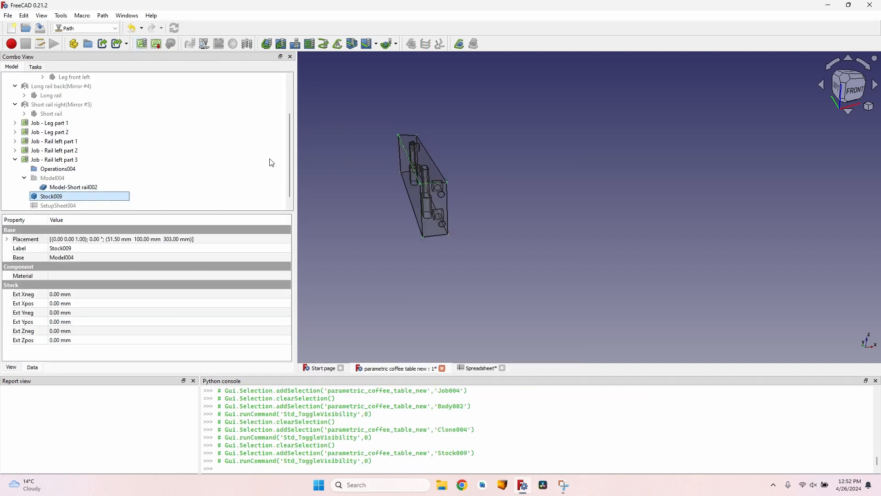
# - Open the placement of the rail model in Job - Rail left part 3 with incremental changes switched off
pyautogui.click(92, 187)
pyautogui.click(24, 15)
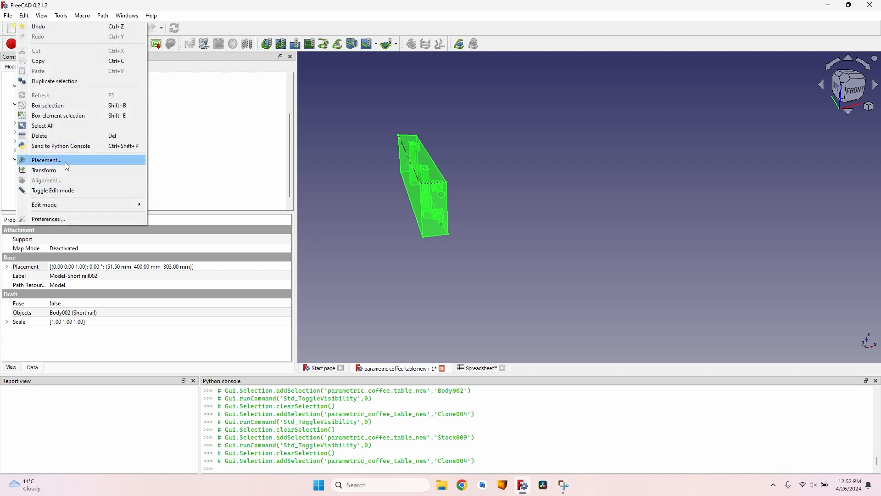
pyautogui.click(65, 162)
pyautogui.click(51, 257)
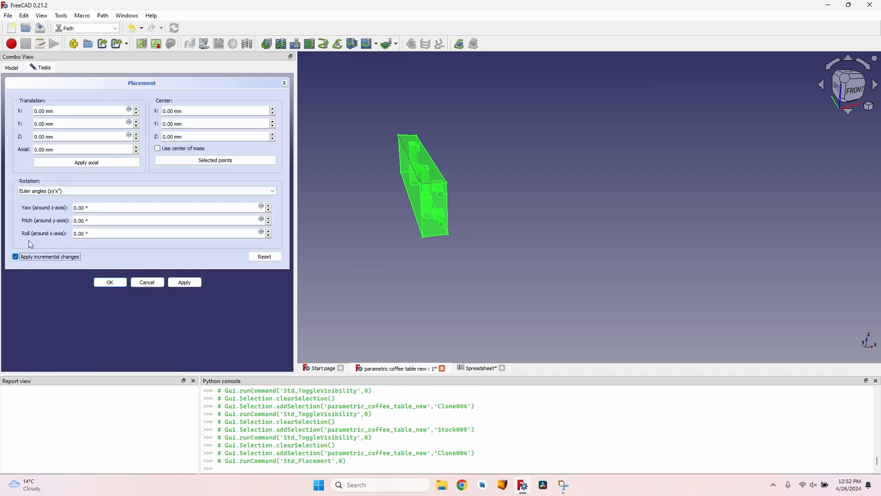
pyautogui.click(49, 257)
pyautogui.click(50, 257)
pyautogui.click(50, 257)
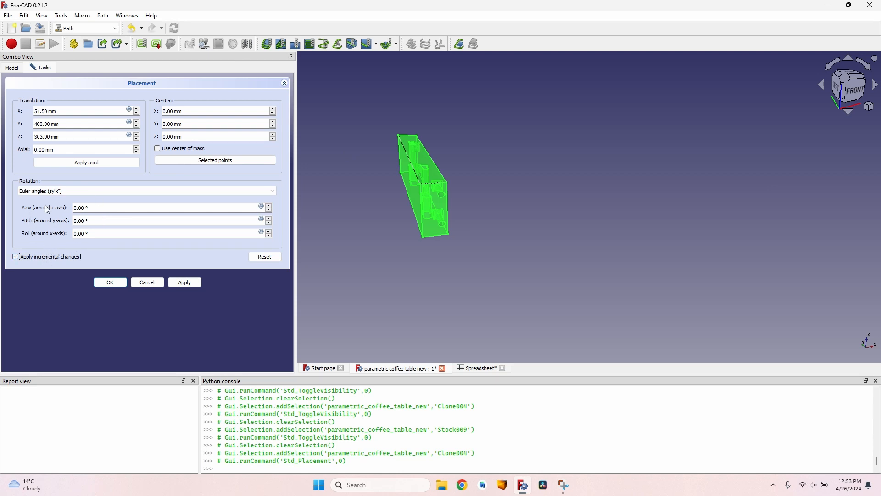
# - Rotate the job's rail model by a yaw of 90° around the z-axis, using Euler angles
pyautogui.click(69, 191)
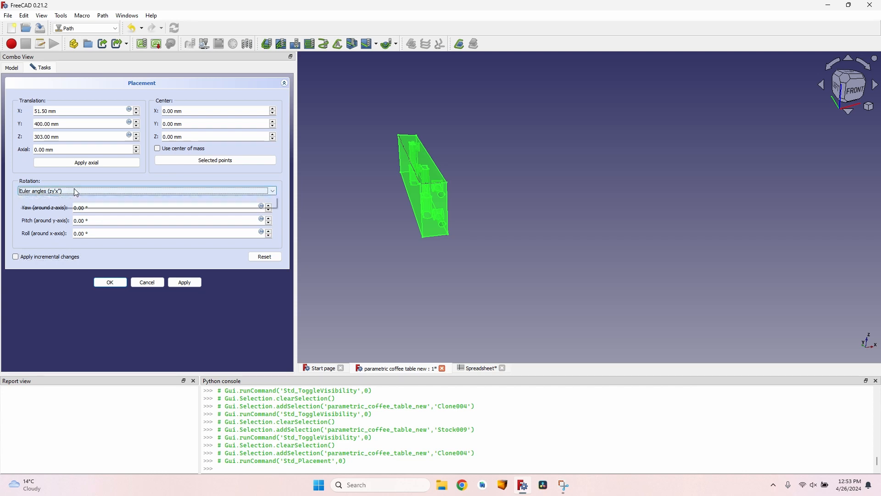
pyautogui.click(52, 203)
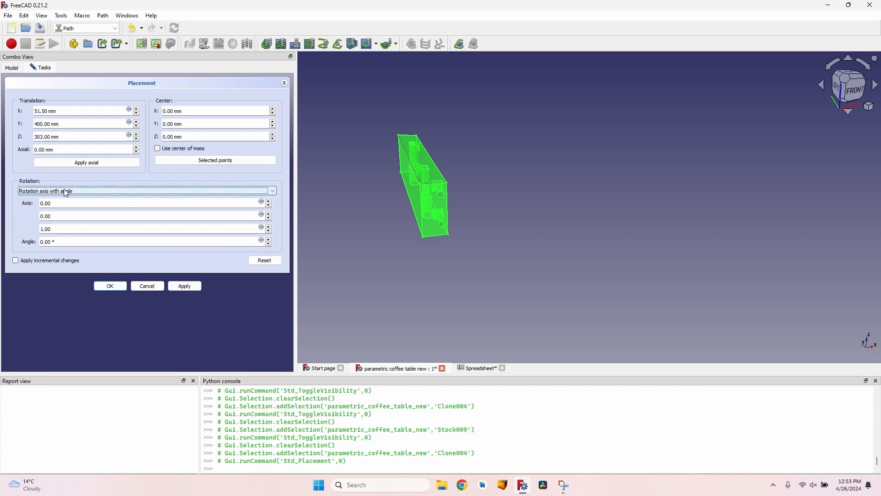
pyautogui.click(59, 191)
pyautogui.click(46, 206)
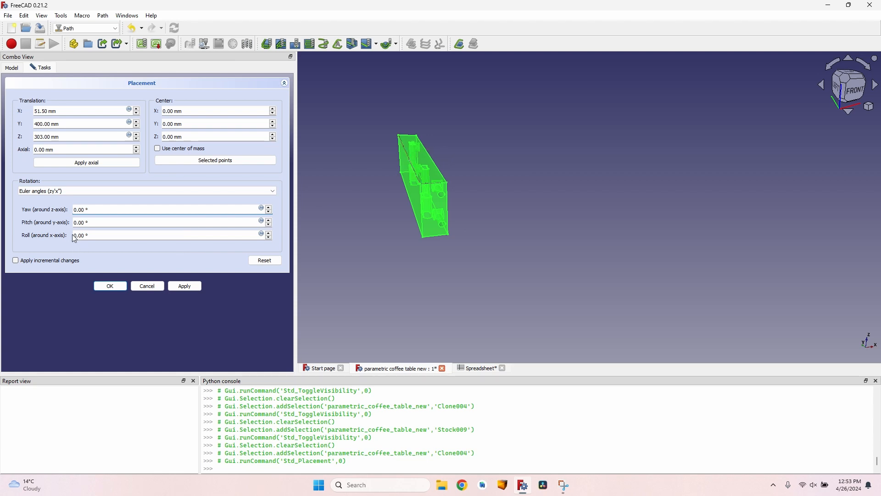
pyautogui.click(75, 211)
pyautogui.write('9')
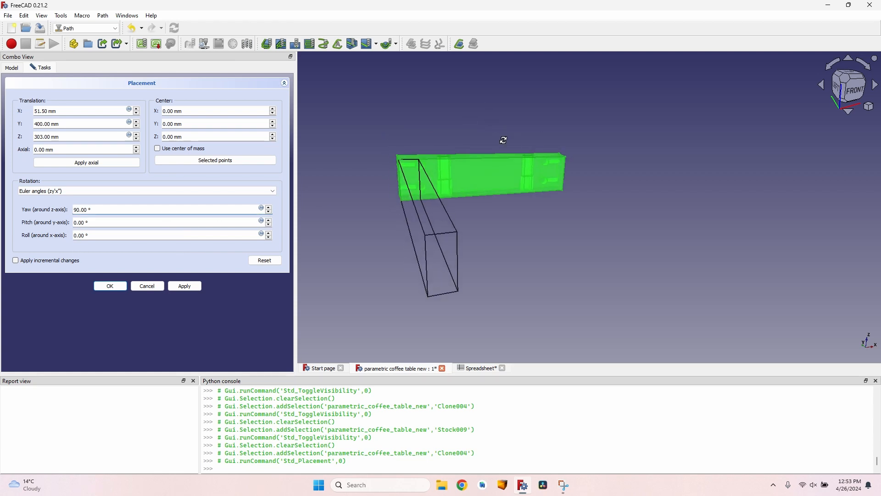
pyautogui.click(185, 286)
pyautogui.click(111, 286)
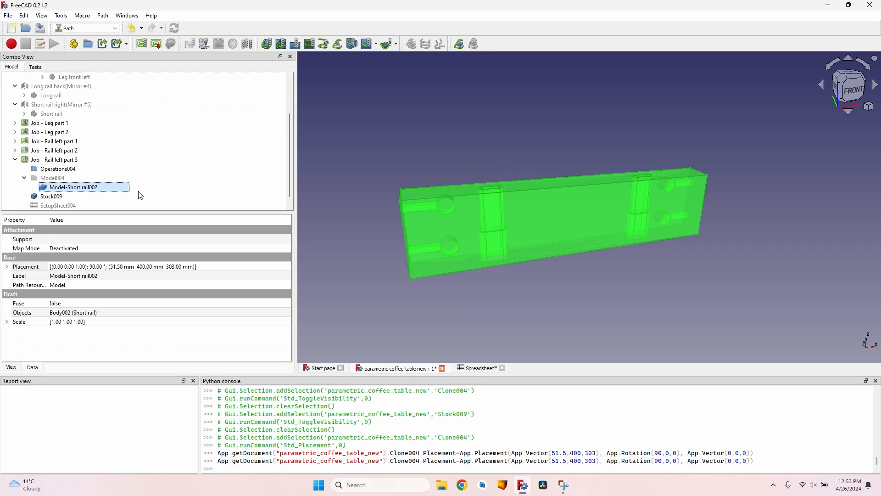
# - Change the stock type of Job - Rail left part 3 to Create Box
pyautogui.click(64, 196)
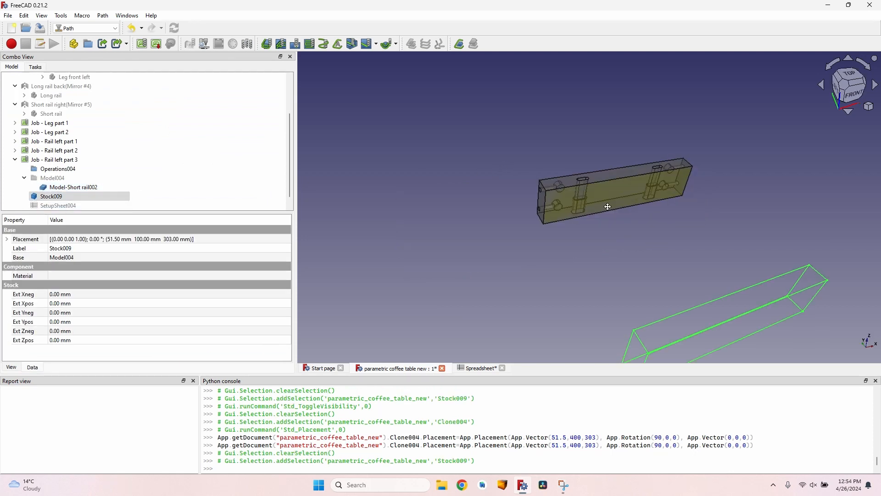
pyautogui.moveTo(606, 206); pyautogui.dragTo(549, 201, button='middle')
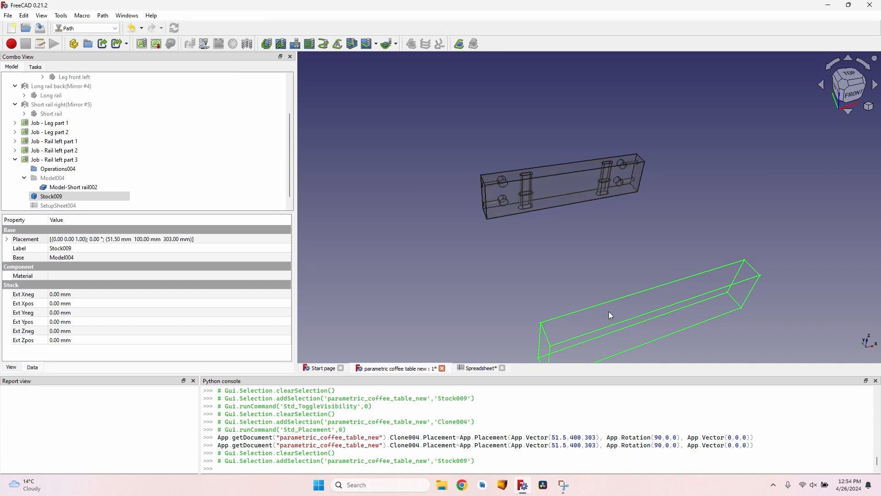
pyautogui.doubleClick(72, 160)
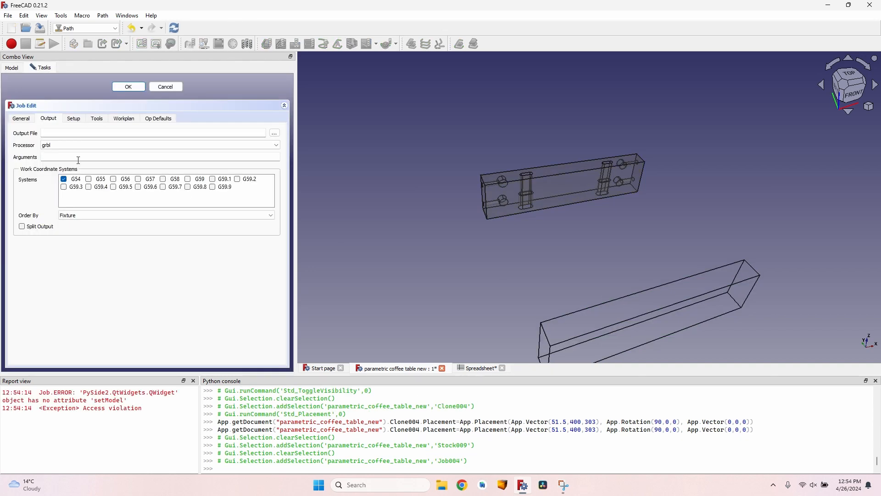
pyautogui.click(79, 120)
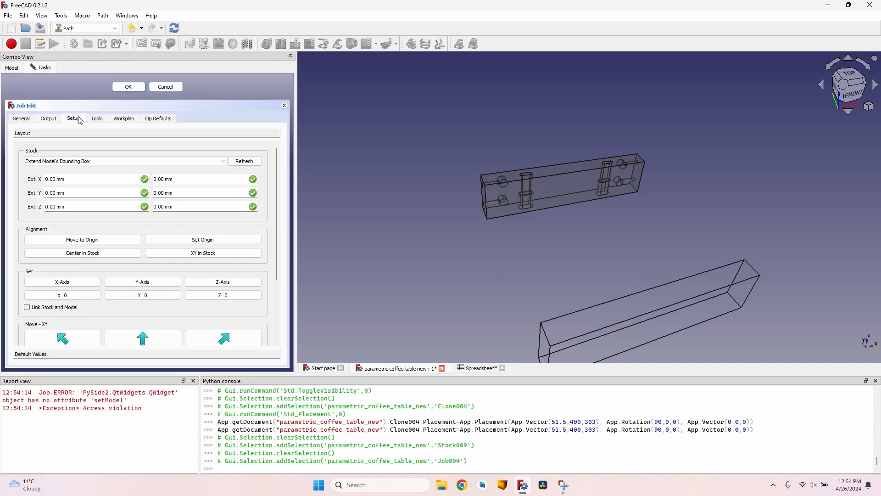
pyautogui.click(92, 160)
pyautogui.click(94, 169)
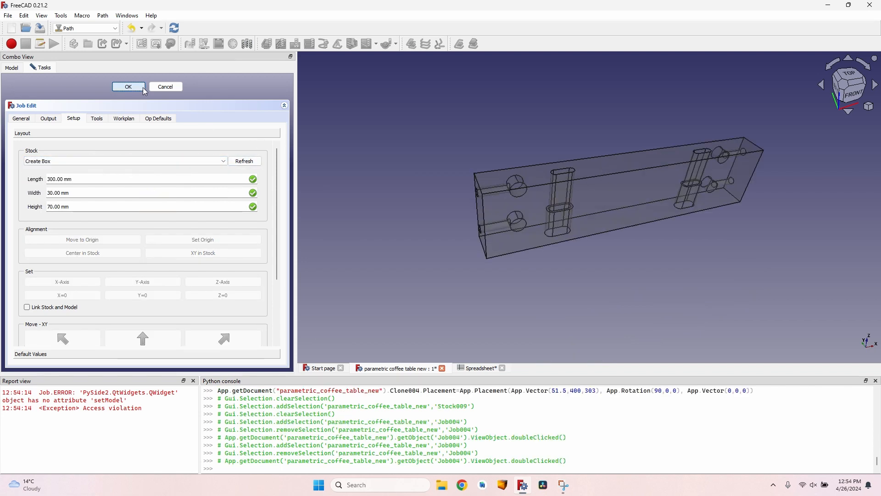
pyautogui.click(143, 87)
# - View the rail model's individual x, y and z placement position values
pyautogui.click(188, 187)
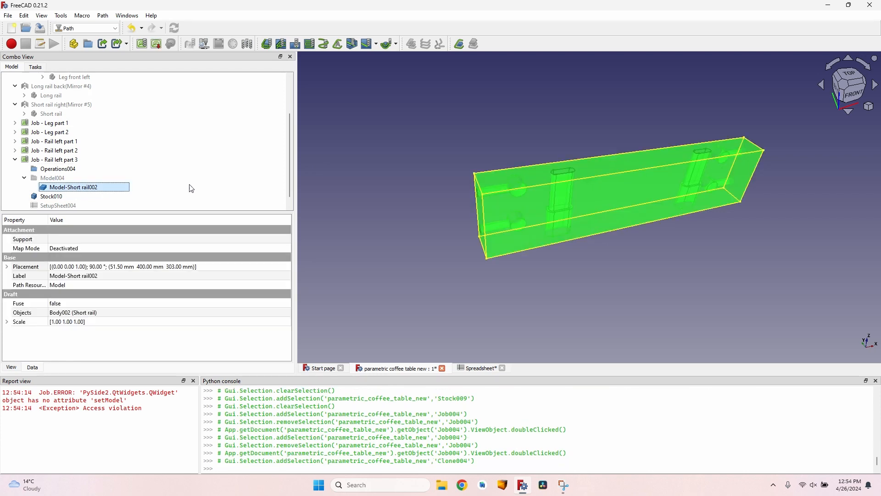
pyautogui.click(7, 266)
pyautogui.click(16, 294)
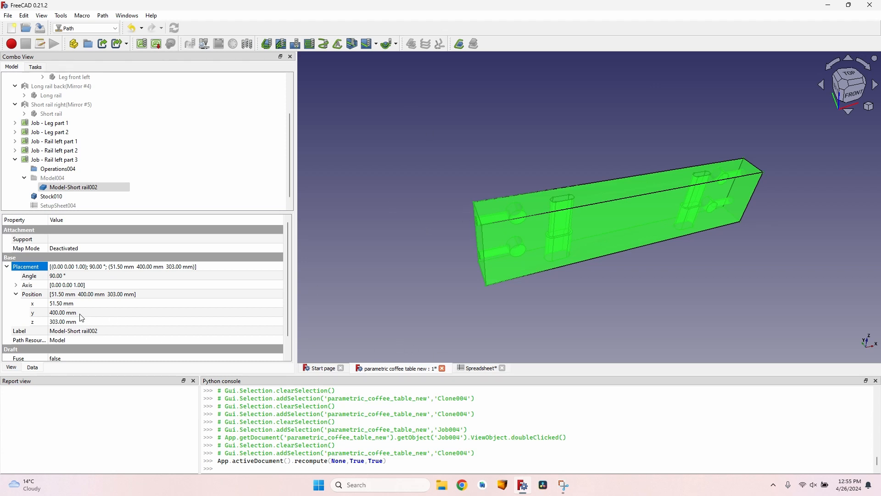
# - Set the origin of Job - Rail left part 3 at the lower front corner vertex of the rail model
pyautogui.doubleClick(61, 160)
pyautogui.click(73, 119)
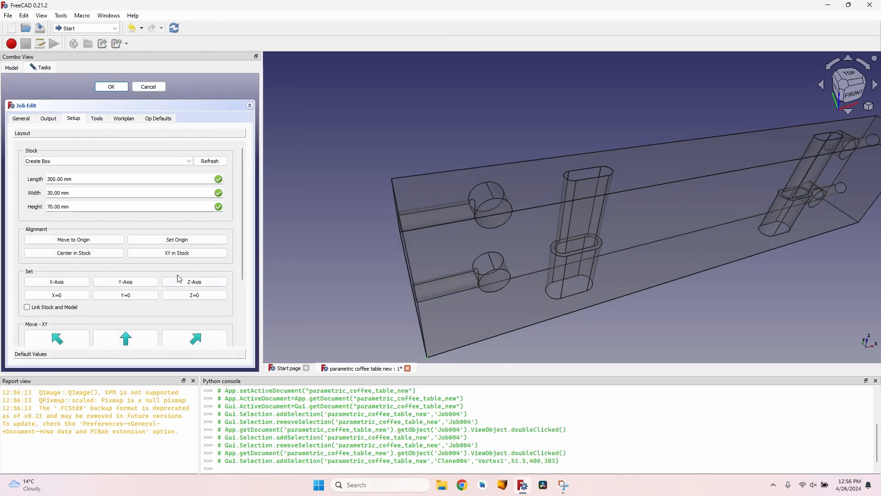
pyautogui.click(179, 240)
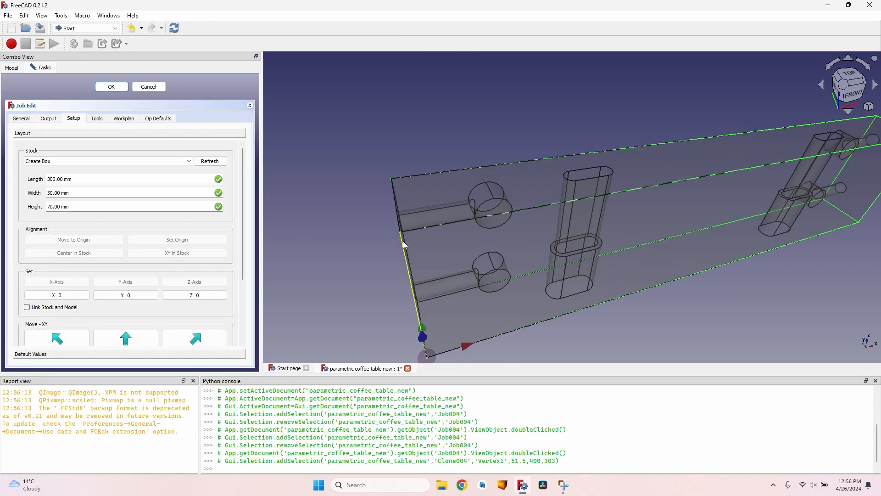
pyautogui.scroll(-5, 405, 234)
pyautogui.scroll(3, 408, 257)
pyautogui.scroll(3, 415, 192)
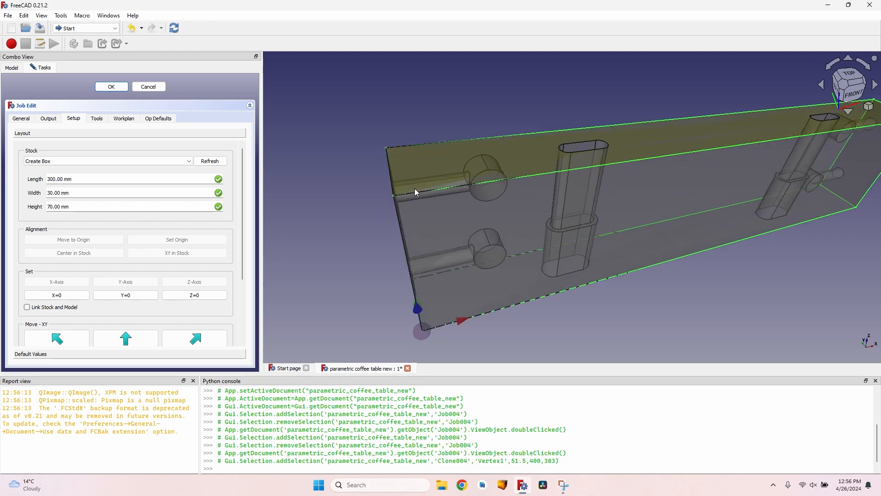
pyautogui.scroll(-3, 415, 192)
pyautogui.moveTo(415, 192); pyautogui.dragTo(489, 225, button='middle')
pyautogui.click(122, 87)
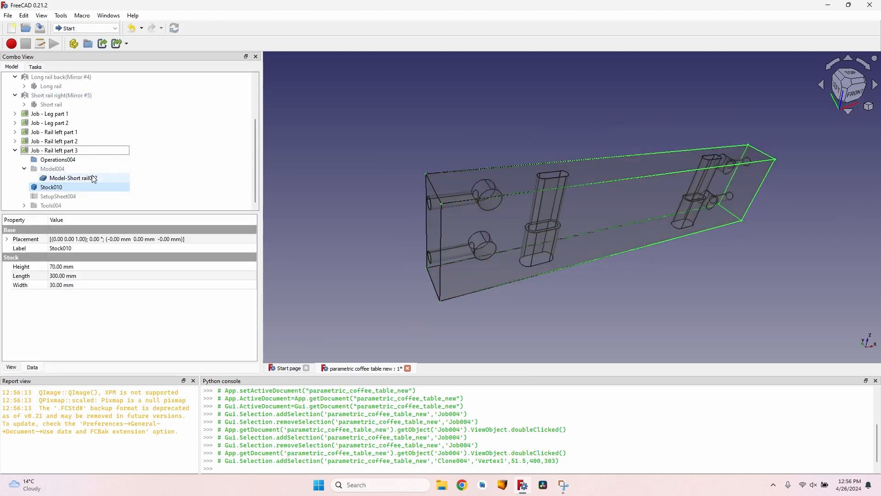
# - Check the rail model's x, y and z position values and how its corner sits at the job origin
pyautogui.click(69, 179)
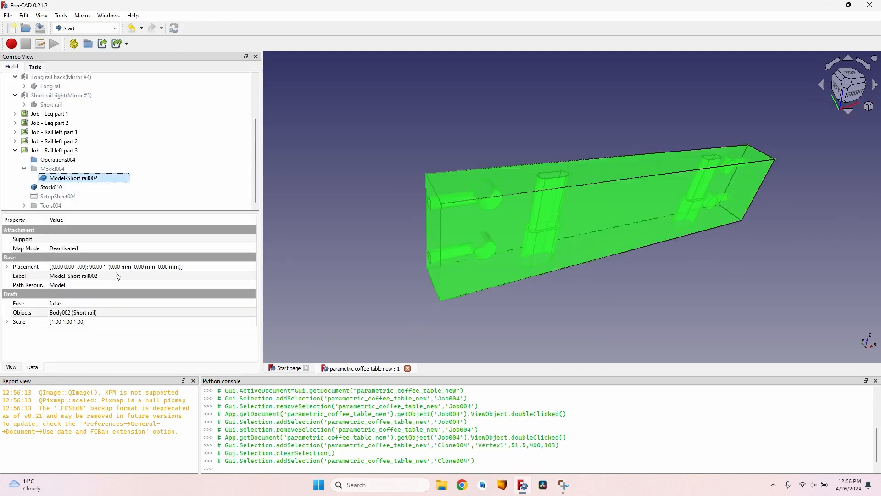
pyautogui.click(6, 266)
pyautogui.click(16, 295)
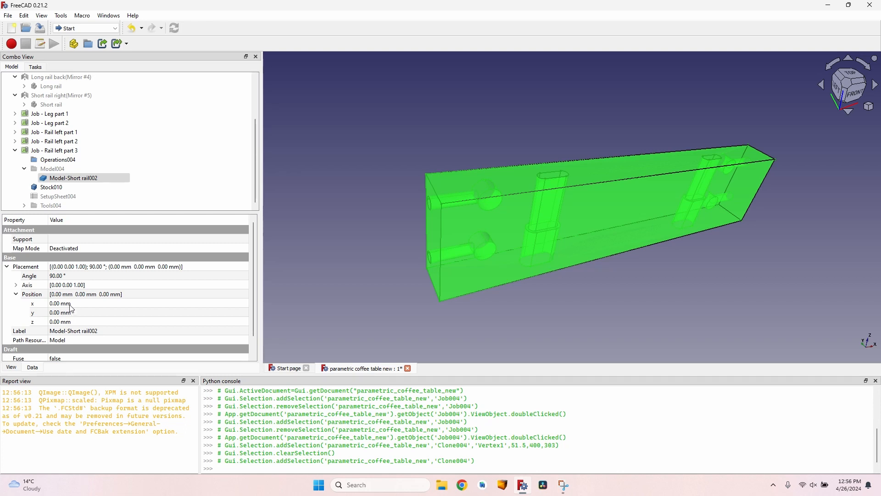
pyautogui.scroll(-2, 445, 262)
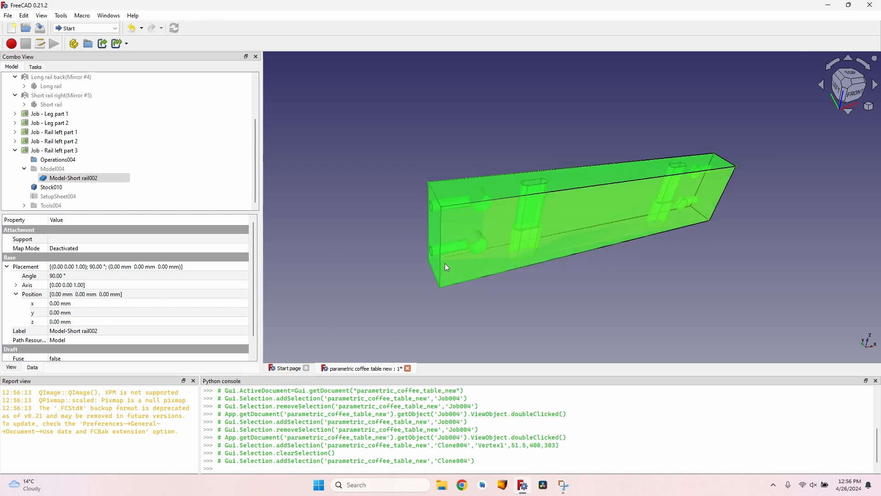
pyautogui.click(439, 160)
pyautogui.scroll(2, 446, 152)
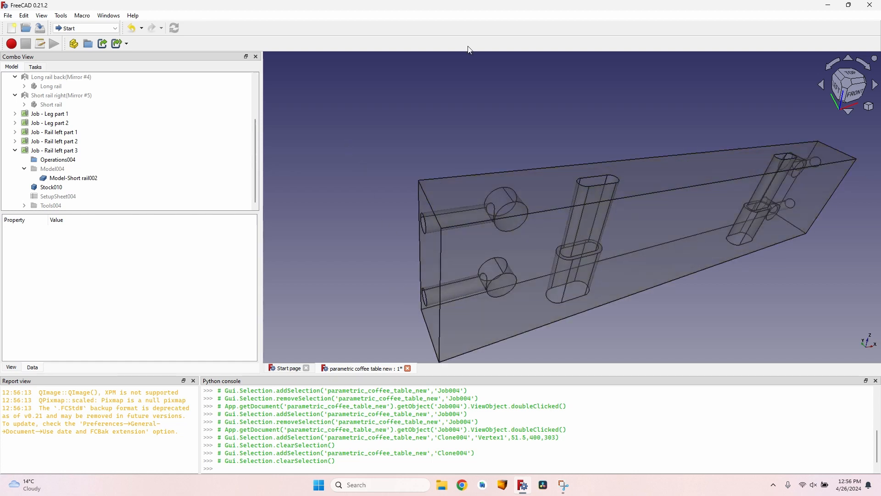
pyautogui.scroll(-2, 477, 211)
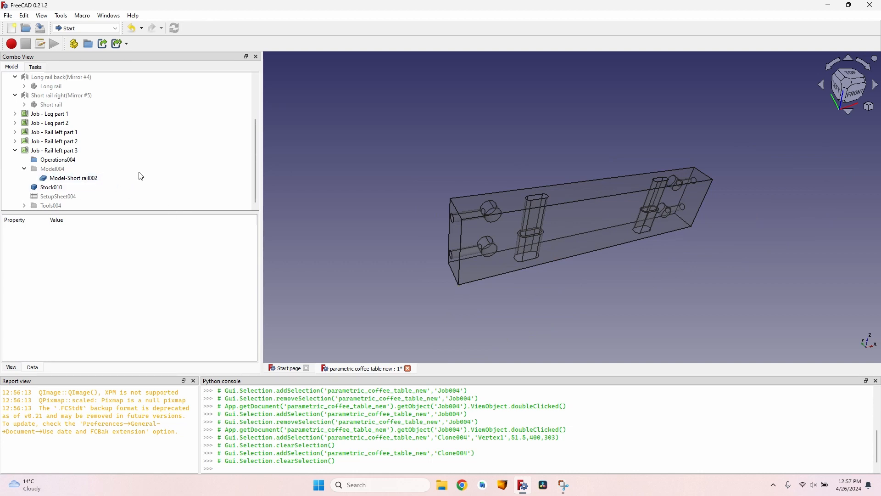
# - Link the height of the stock in Job - Rail left part 3 to Spreadsheet.rail_height
pyautogui.click(72, 189)
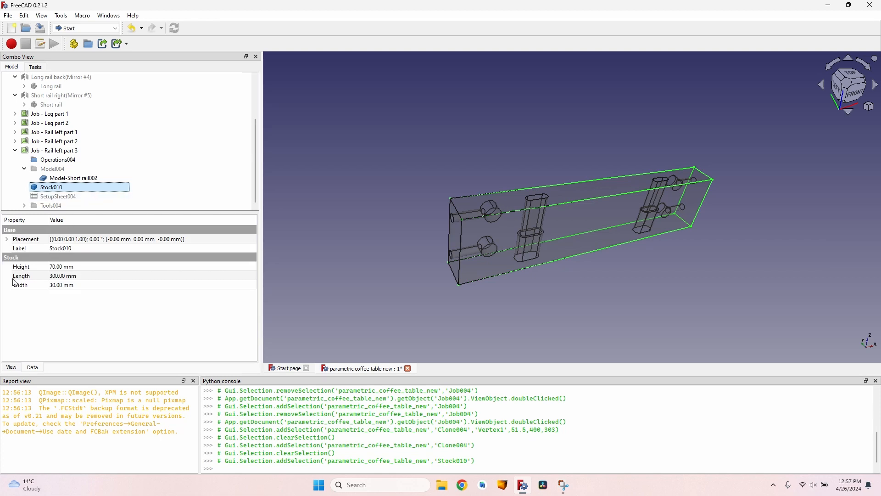
pyautogui.click(77, 268)
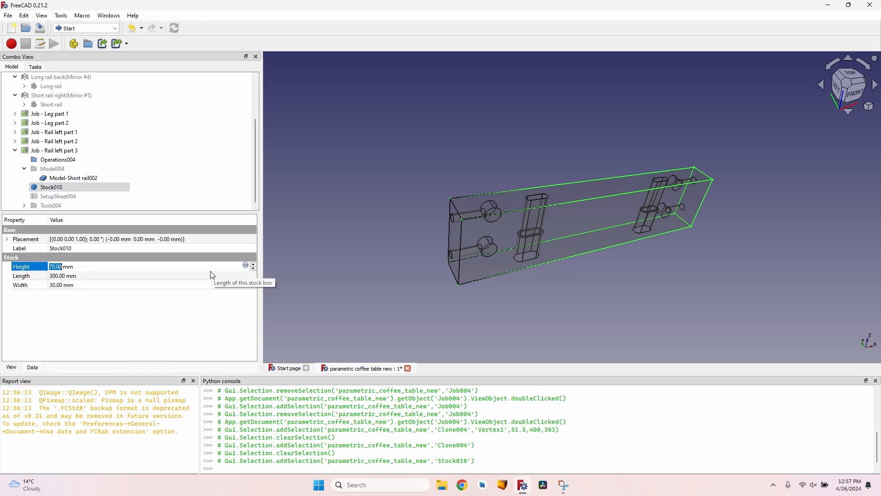
pyautogui.write('=Spreadsheet.rail')
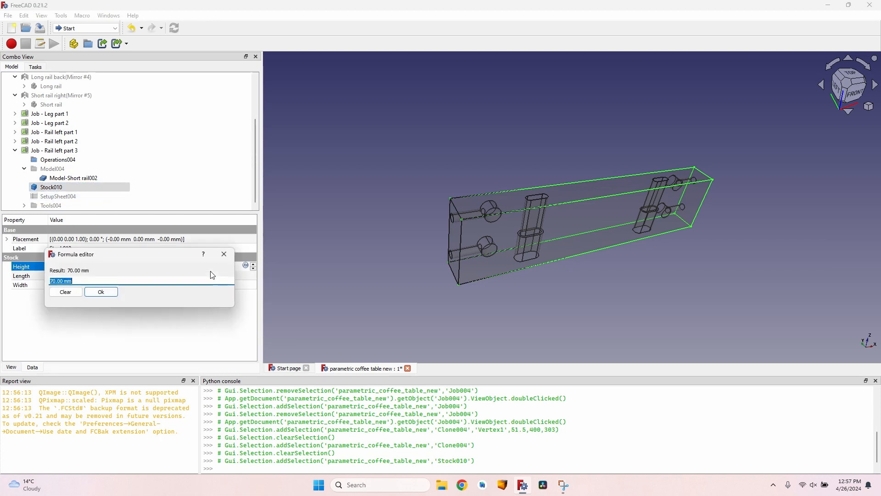
pyautogui.press('Down')
pyautogui.press('Return')
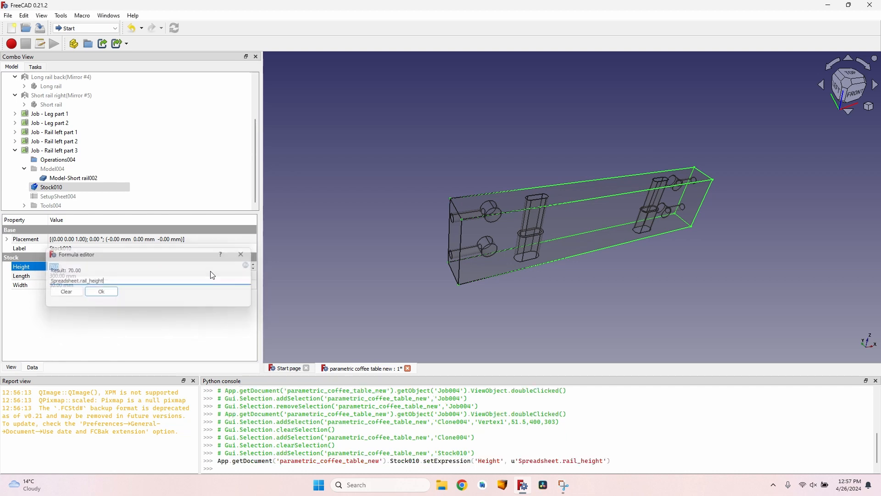
pyautogui.press('Return')
# - Link the stock's length to Spreadsheet.short_rail_length
pyautogui.click(191, 276)
pyautogui.click(246, 275)
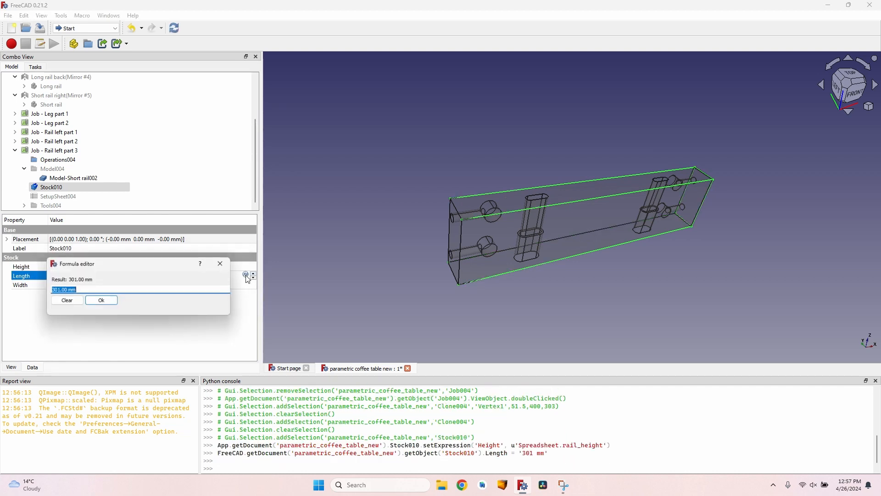
pyautogui.write('Spreadsheet.short')
pyautogui.press('Return')
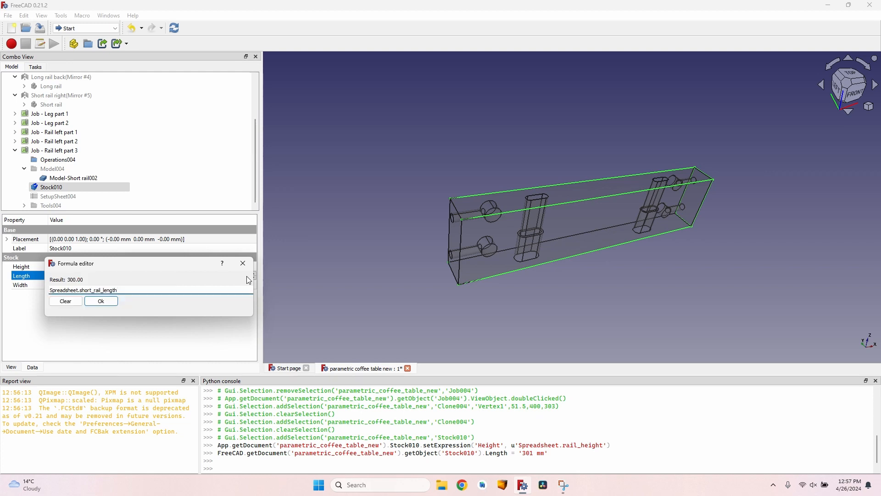
pyautogui.press('Return')
# - Link the stock's width to Spreadsheet.rail_width
pyautogui.click(242, 286)
pyautogui.click(246, 284)
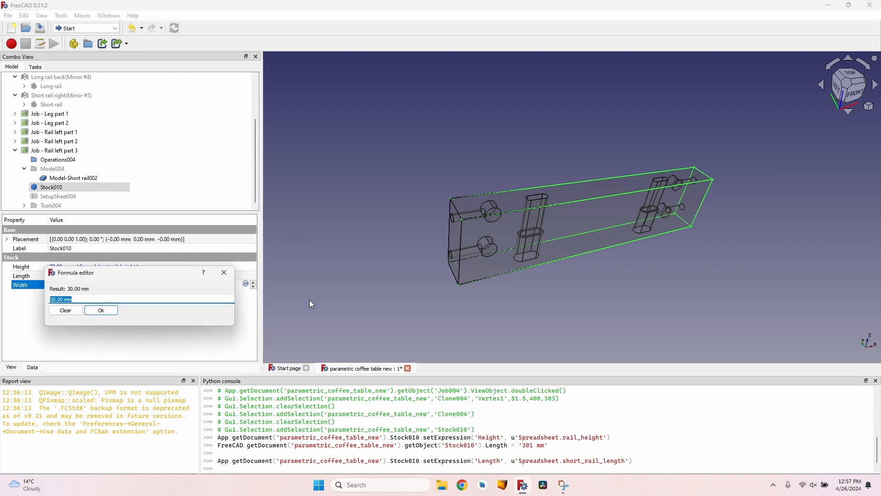
pyautogui.write('Spreadsheet.rail')
pyautogui.press('Down')
pyautogui.press('Down')
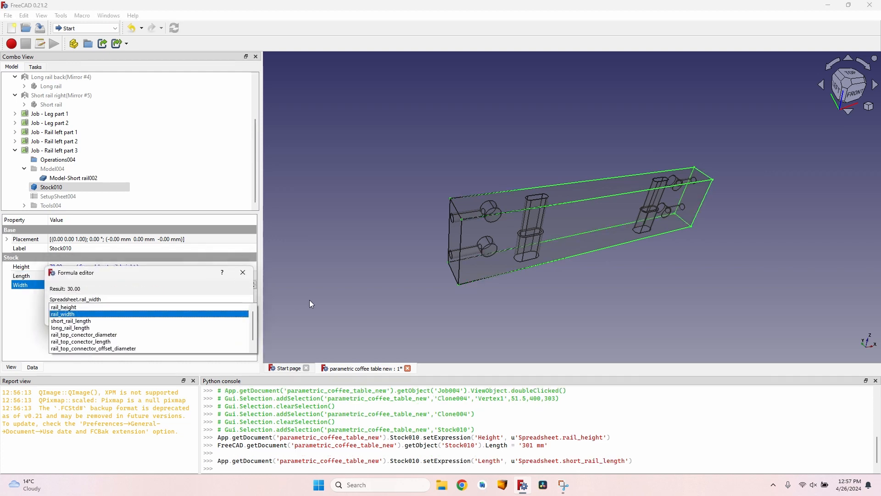
pyautogui.press('Return')
pyautogui.press('Return')
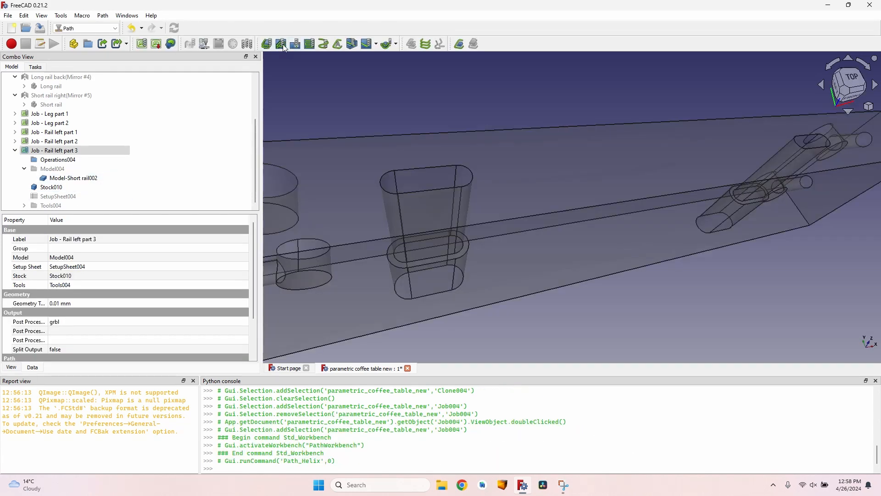
# - Create a Pocket Shape operation using the four upper wall faces of the rail's first slot (Face29 to Face32) as base geometry
pyautogui.click(282, 44)
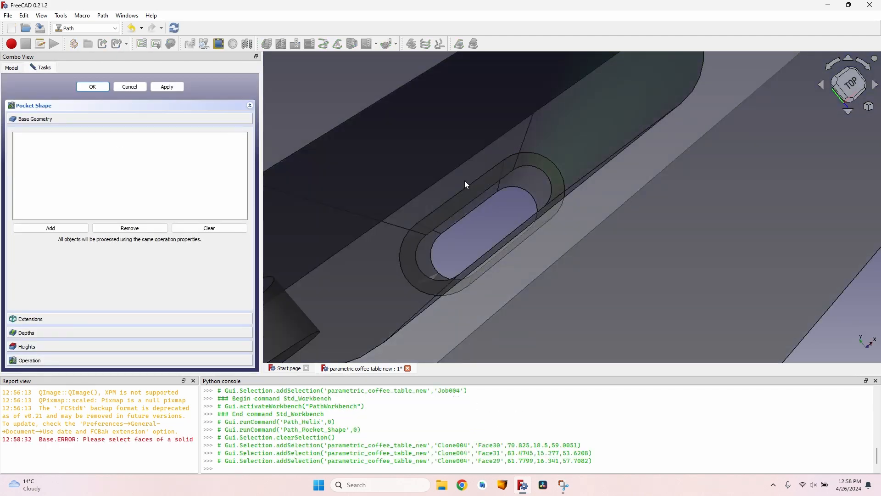
pyautogui.scroll(2, 524, 188)
pyautogui.moveTo(526, 189); pyautogui.dragTo(534, 233, button='middle')
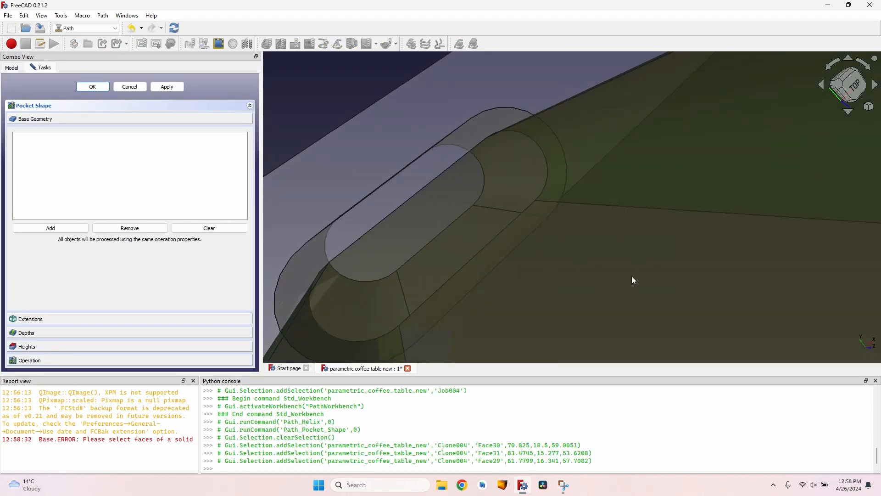
pyautogui.scroll(-4, 626, 250)
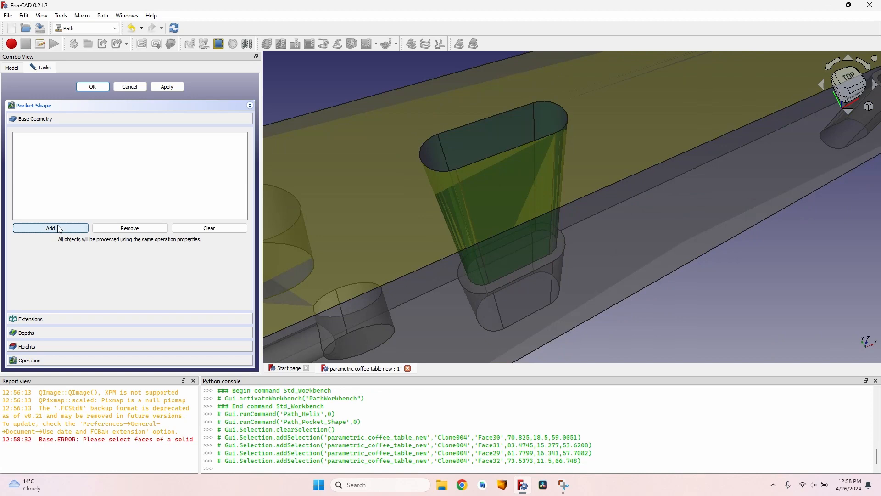
pyautogui.click(58, 228)
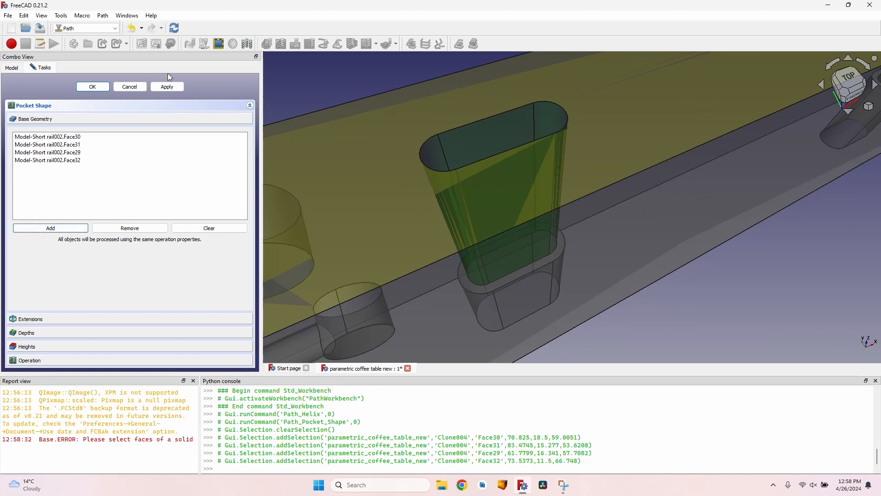
pyautogui.click(167, 87)
# - Inspect the slot's toolpath and change the pocket's cutting pattern to Offset, finishing the operation
pyautogui.moveTo(531, 112); pyautogui.dragTo(456, 216, button='middle')
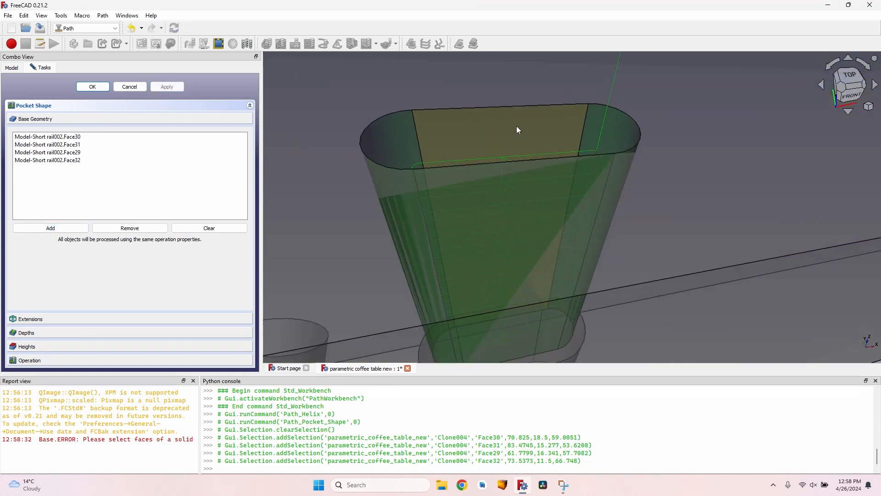
pyautogui.scroll(2, 516, 126)
pyautogui.moveTo(516, 126); pyautogui.dragTo(462, 207, button='middle')
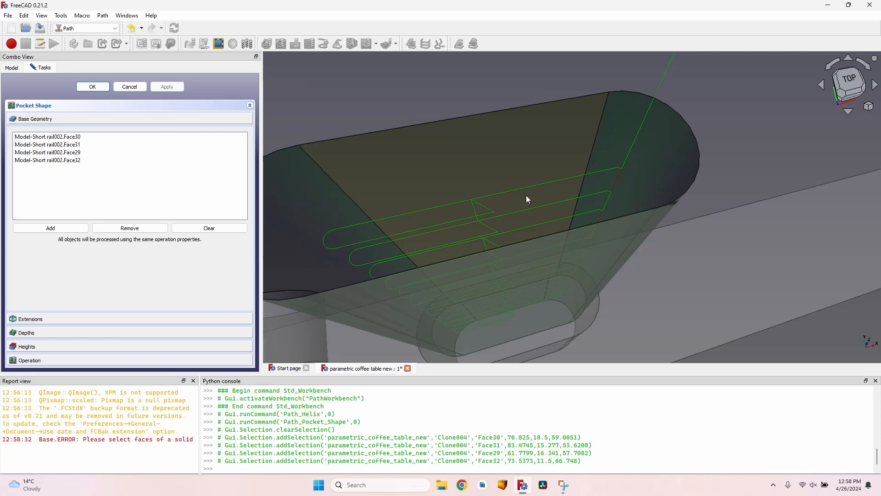
pyautogui.click(152, 237)
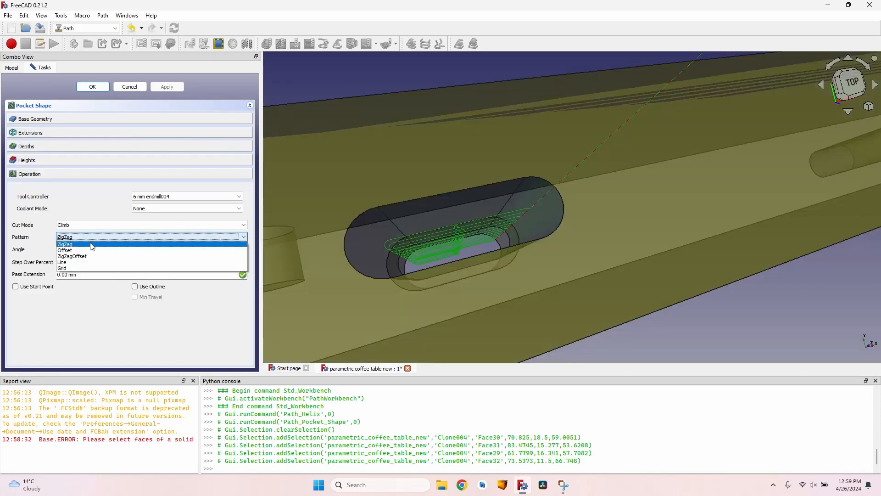
pyautogui.click(91, 243)
pyautogui.click(167, 87)
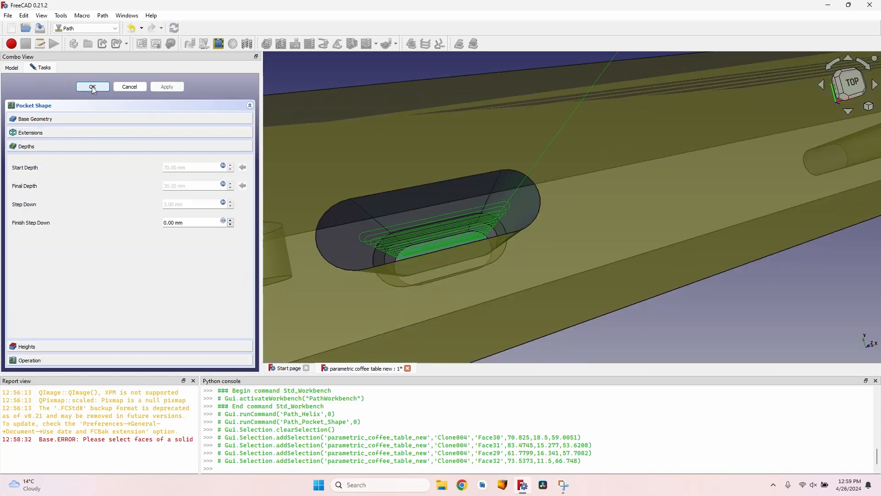
pyautogui.click(92, 87)
# - Set Keep Tool Down to true for the Pocket_Shape operation of Job - Rail left part 3
pyautogui.click(25, 159)
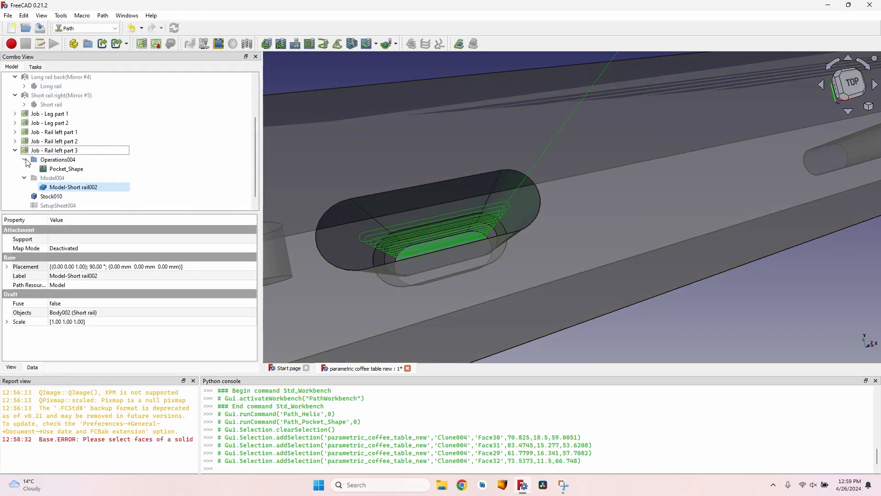
pyautogui.click(68, 169)
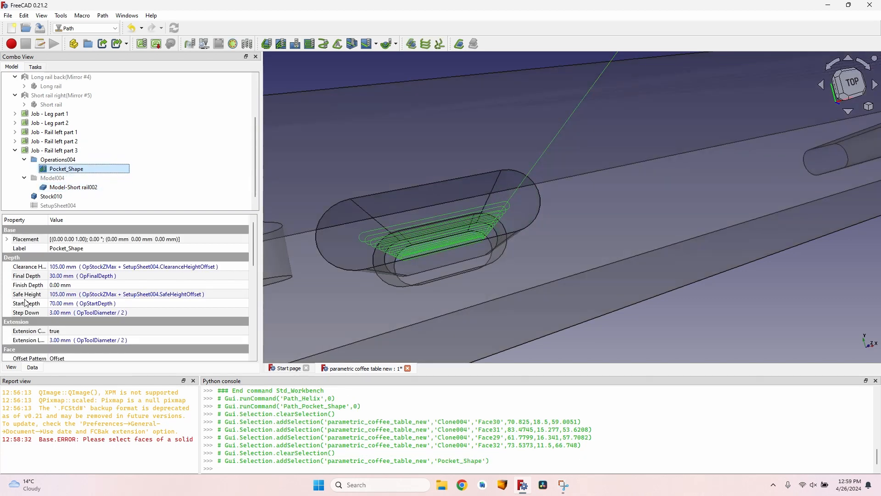
pyautogui.scroll(-6, 25, 302)
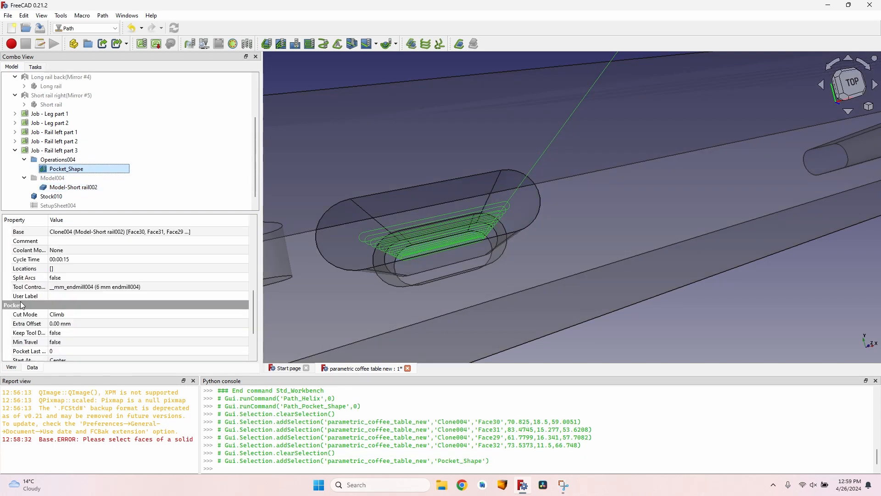
pyautogui.moveTo(48, 218); pyautogui.dragTo(61, 219)
pyautogui.click(81, 275)
pyautogui.click(81, 276)
pyautogui.click(89, 290)
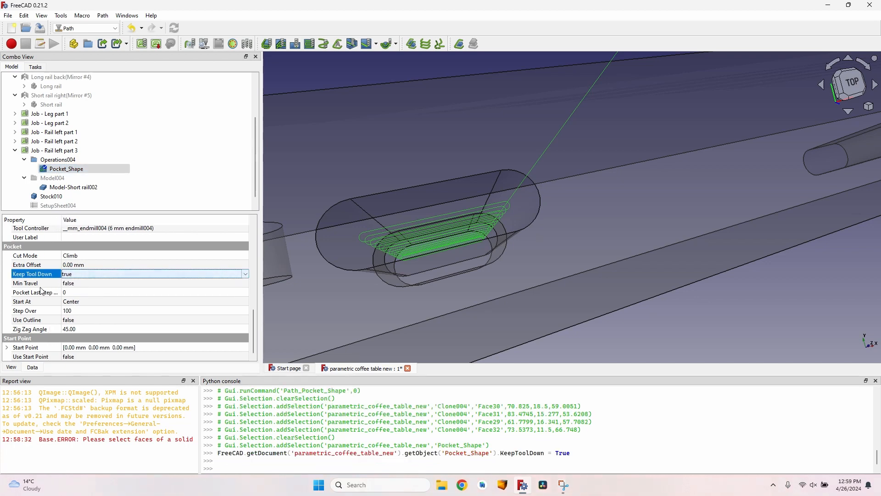
# - Check the slot's toolpath layers and add a ramp entry dressup to the Pocket_Shape operation
pyautogui.scroll(-5, 604, 125)
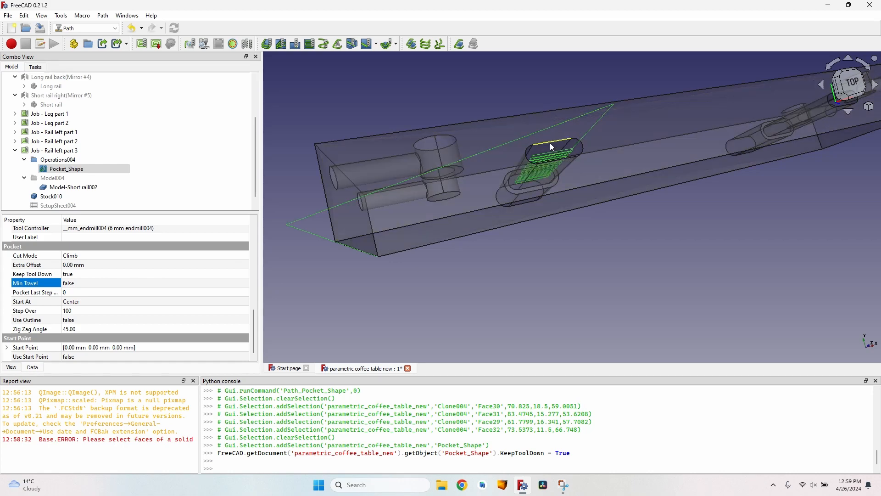
pyautogui.scroll(6, 626, 169)
pyautogui.moveTo(627, 169); pyautogui.dragTo(333, 161, button='middle')
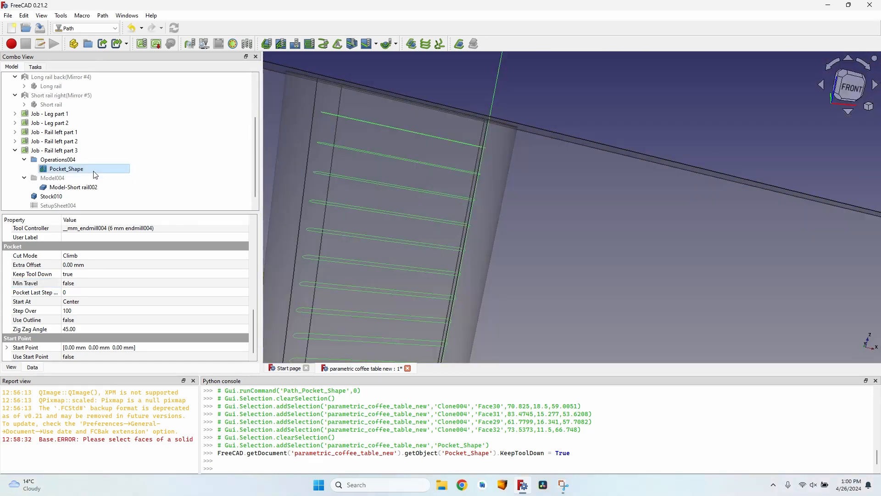
pyautogui.click(90, 170)
pyautogui.click(104, 16)
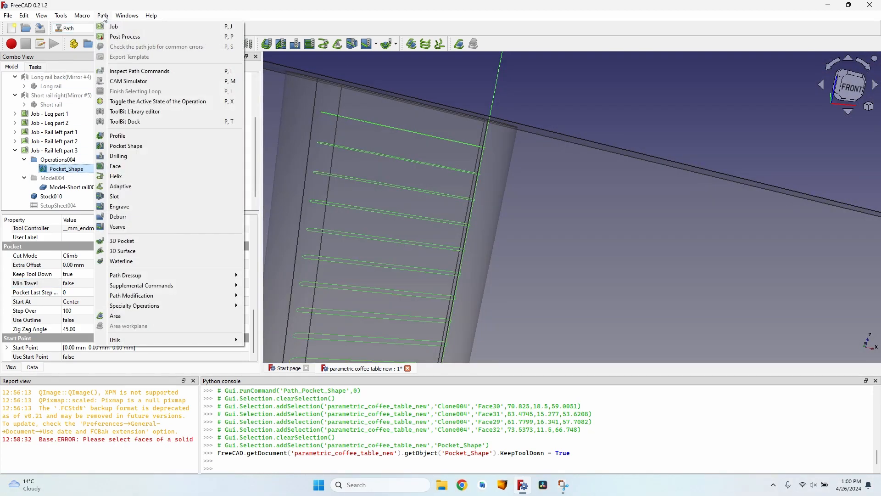
pyautogui.moveTo(183, 275)
pyautogui.click(292, 325)
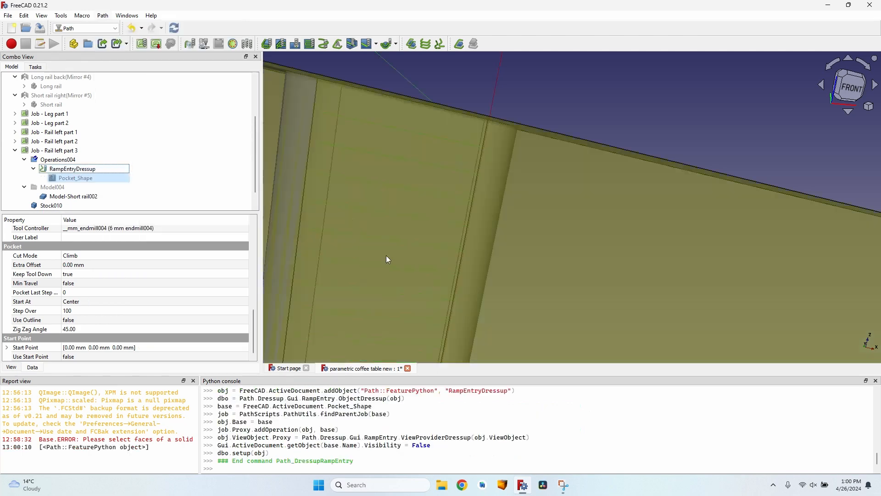
# - Change the ramp entry dressup's method to Helix
pyautogui.click(78, 169)
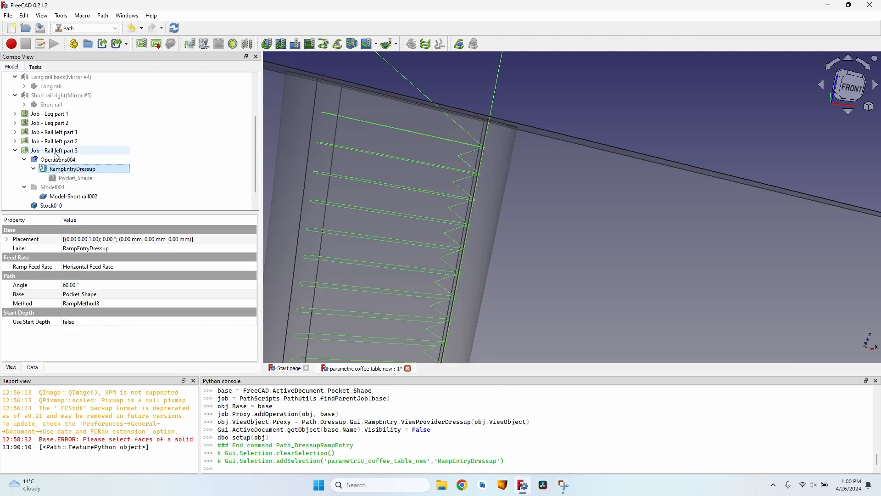
pyautogui.click(87, 304)
pyautogui.click(87, 304)
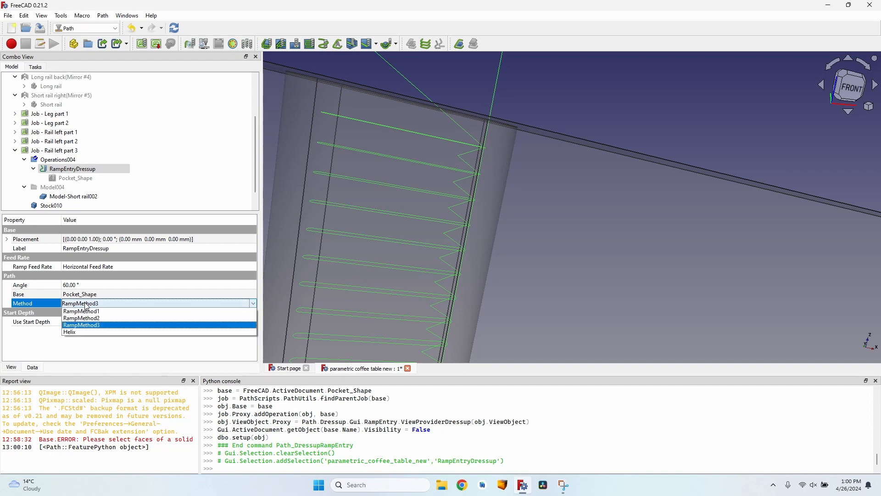
pyautogui.click(109, 326)
# - Set the final depth of the Pocket_Shape operation in Job - Rail left part 3 to the expression Spreadsheet.rail_height/2
pyautogui.click(76, 178)
pyautogui.scroll(-2, 445, 130)
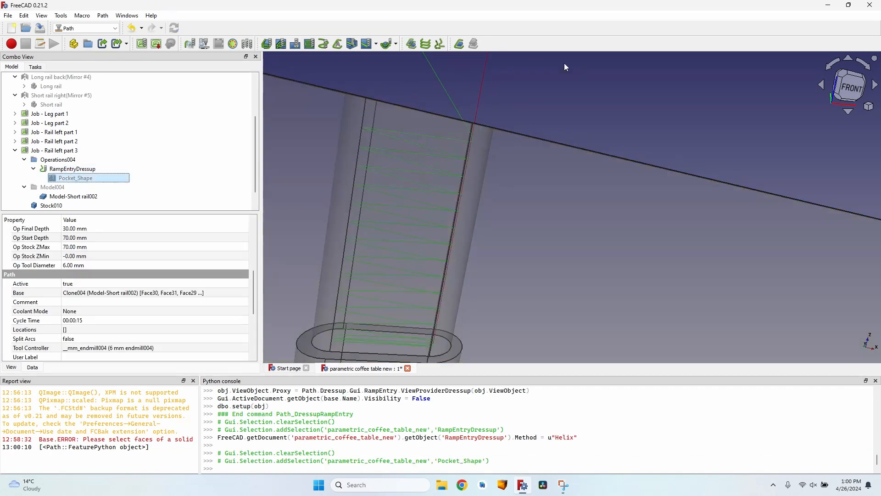
pyautogui.moveTo(585, 73); pyautogui.dragTo(548, 276, button='middle')
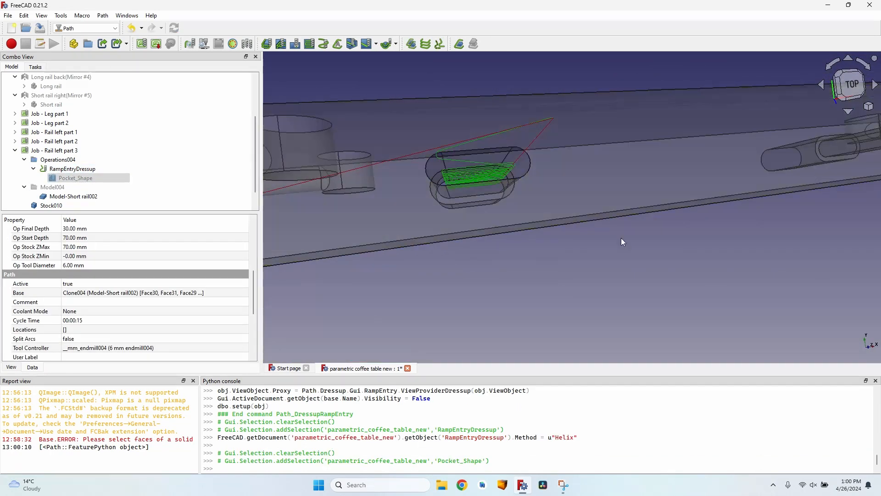
pyautogui.scroll(-2, 624, 257)
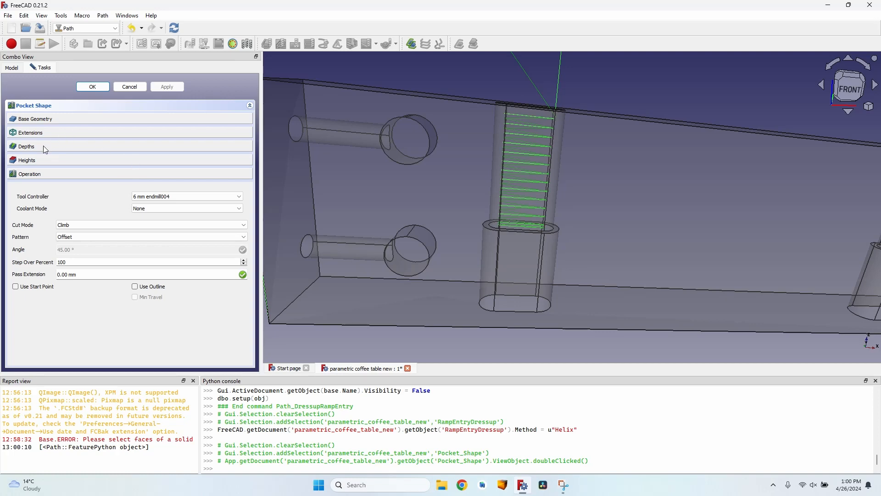
pyautogui.click(45, 147)
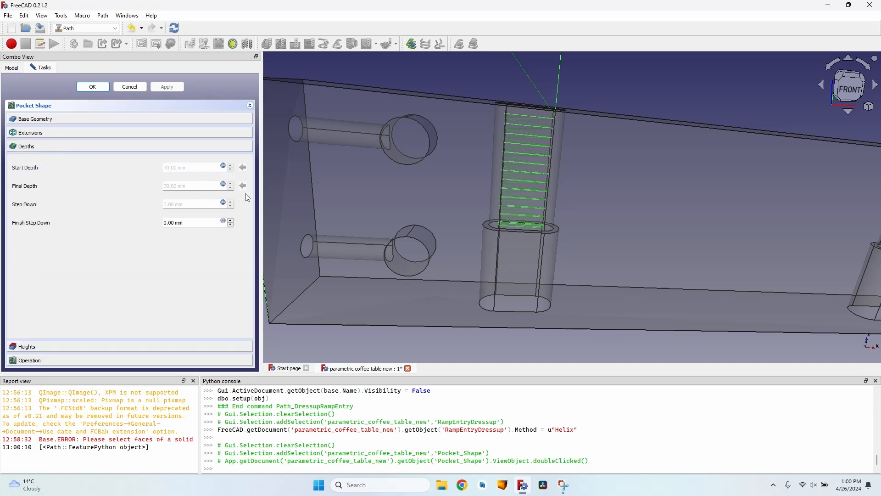
pyautogui.scroll(-3, 509, 127)
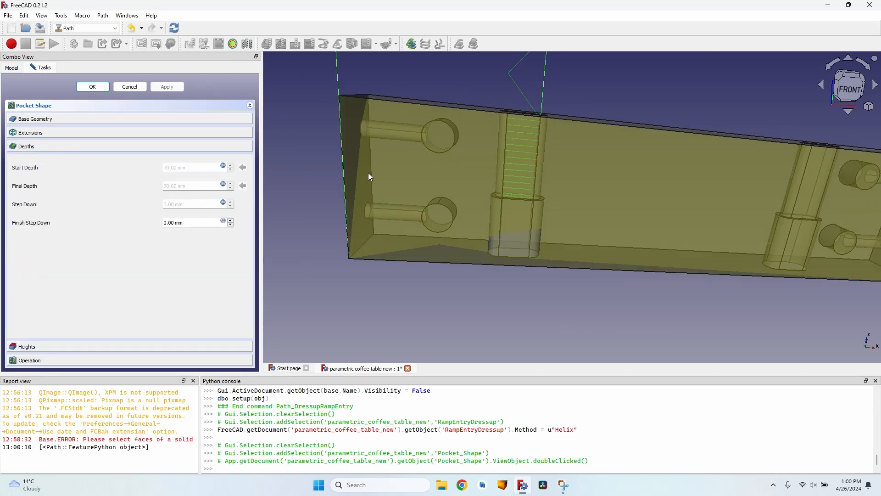
pyautogui.click(223, 185)
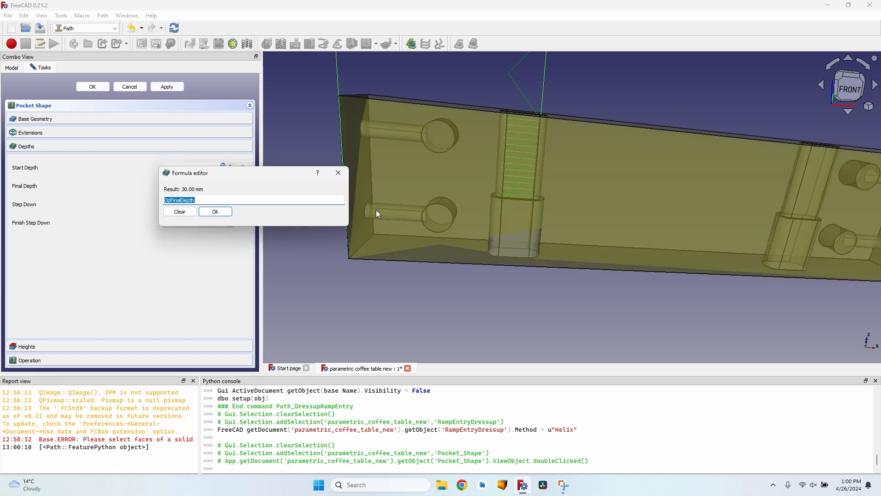
pyautogui.write('Spread')
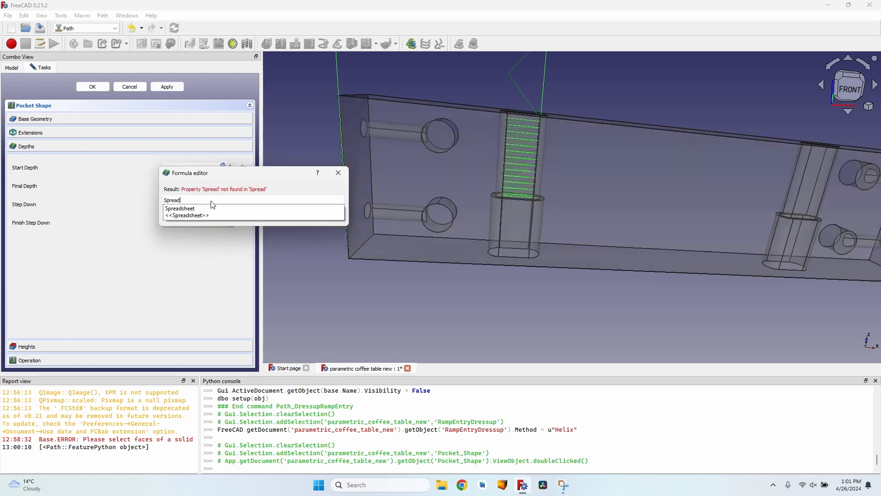
pyautogui.write('sheet.rail')
pyautogui.press('Down')
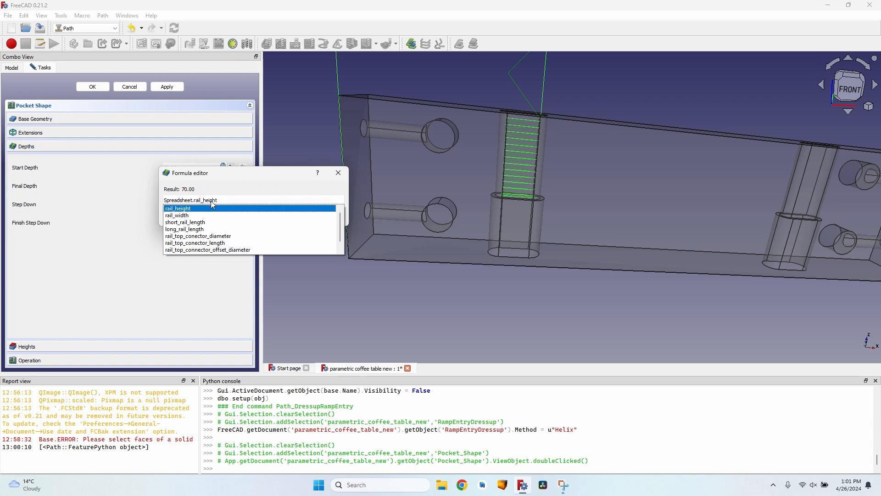
pyautogui.write('/2')
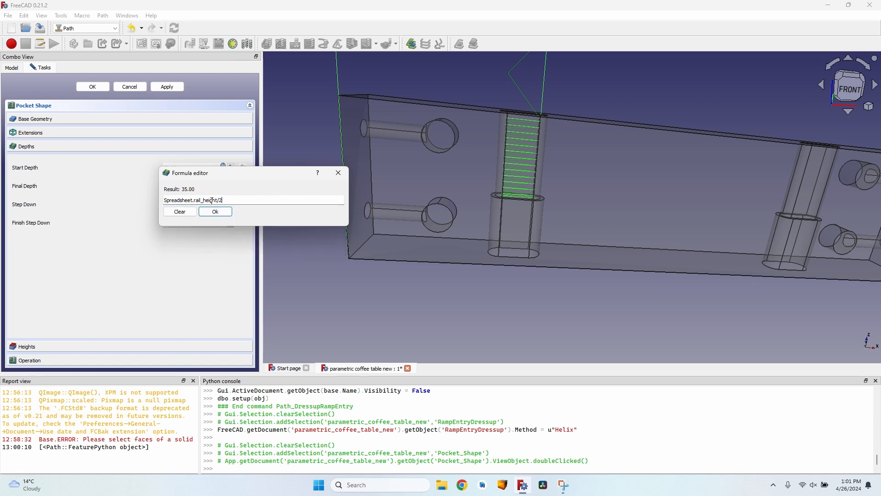
pyautogui.press('Return')
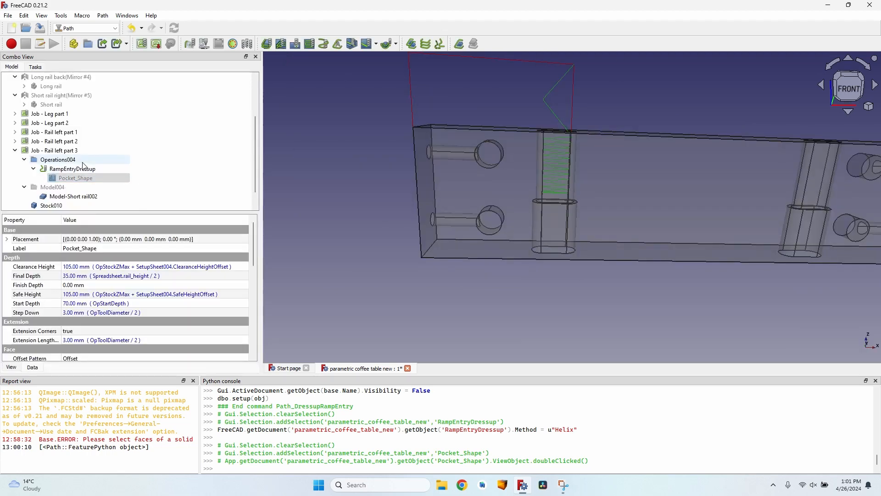
# - Create a new Path job with the Short rail body as its model
pyautogui.moveTo(521, 158); pyautogui.dragTo(506, 199, button='middle')
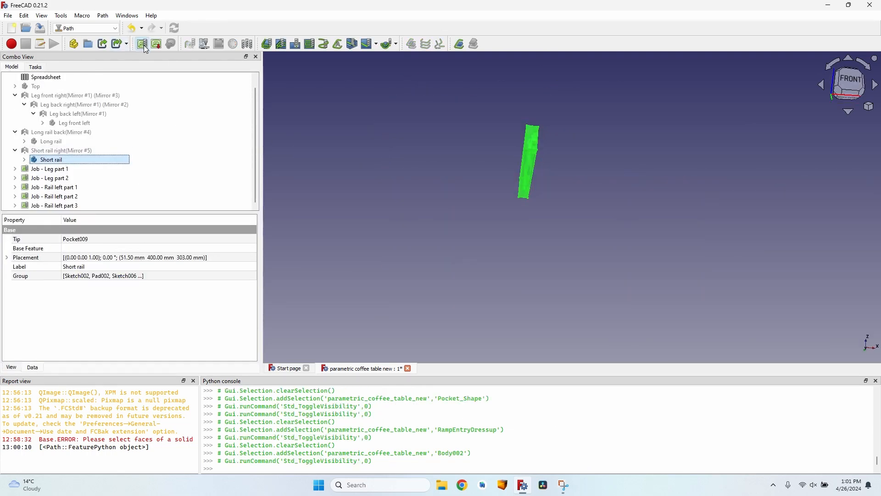
pyautogui.click(143, 44)
pyautogui.press('Return')
# - Rotate the new job's Model-Short rail003 through its placement, with a yaw of 90° and a roll of 180°
pyautogui.click(24, 15)
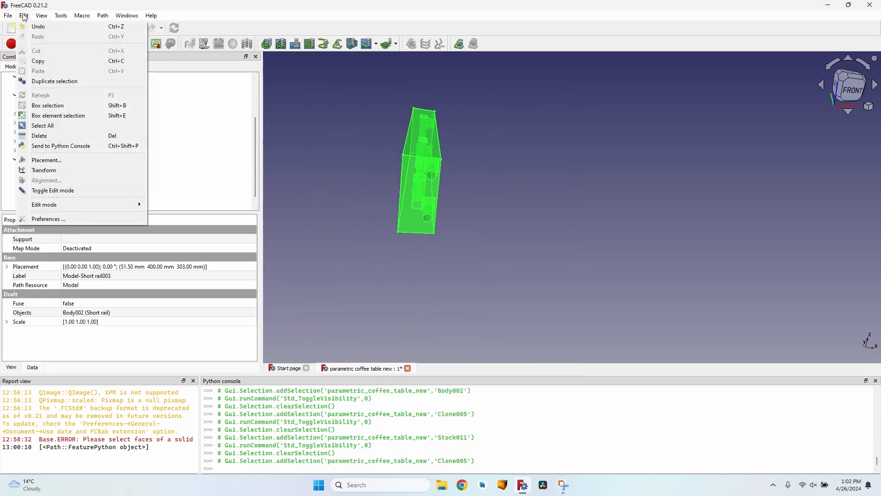
pyautogui.click(69, 159)
pyautogui.scroll(5, 449, 195)
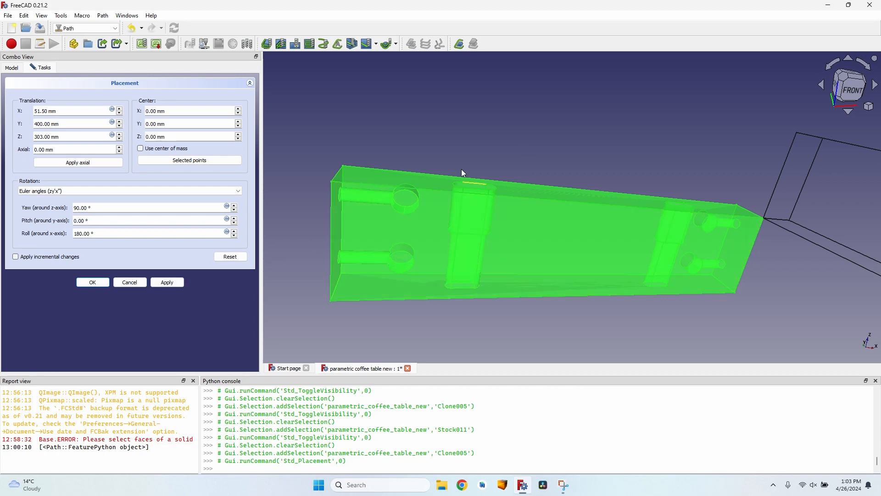
pyautogui.click(93, 282)
# - Edit the new job's setup and change its stock type to Create Box
pyautogui.doubleClick(65, 160)
pyautogui.click(74, 118)
pyautogui.click(111, 161)
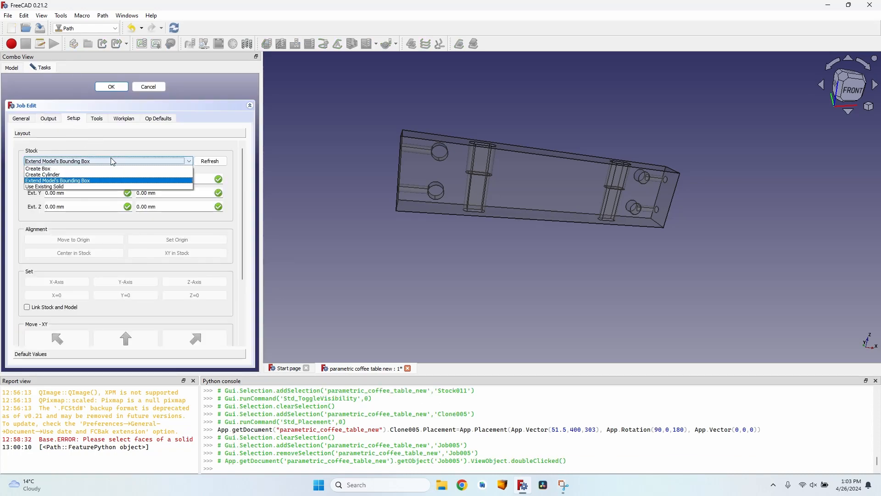
pyautogui.click(45, 168)
# - Set the job's origin at the rail model's lower front-left corner vertex and finish the job setup
pyautogui.scroll(2, 395, 183)
pyautogui.moveTo(394, 184); pyautogui.dragTo(464, 189, button='middle')
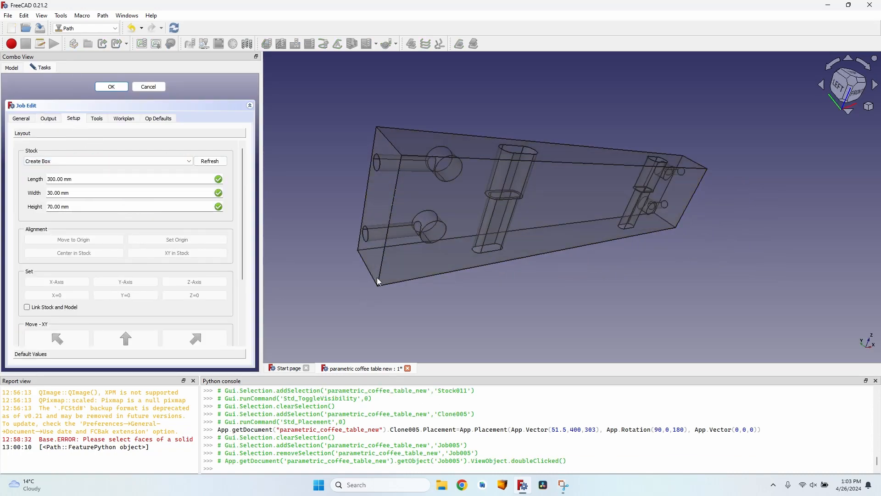
pyautogui.scroll(2, 379, 290)
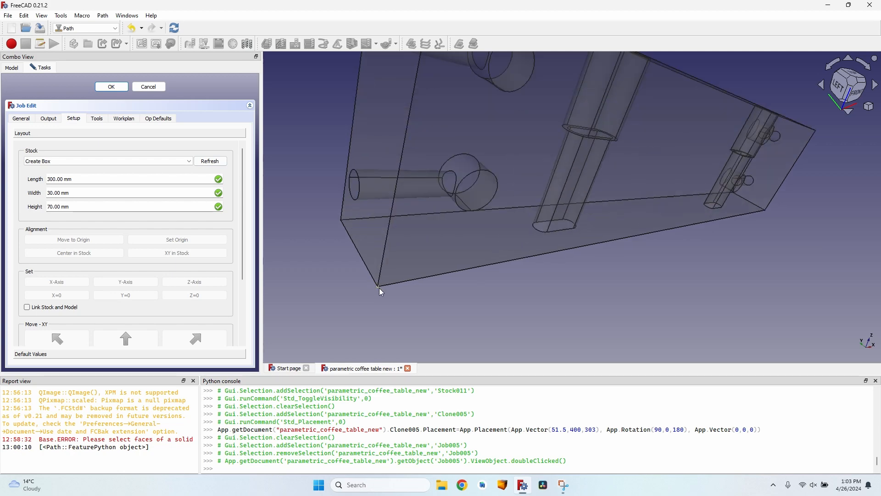
pyautogui.moveTo(379, 290)
pyautogui.mouseDown(button='middle')
pyautogui.moveTo(398, 248)
pyautogui.moveTo(390, 291)
pyautogui.mouseUp(button='middle')
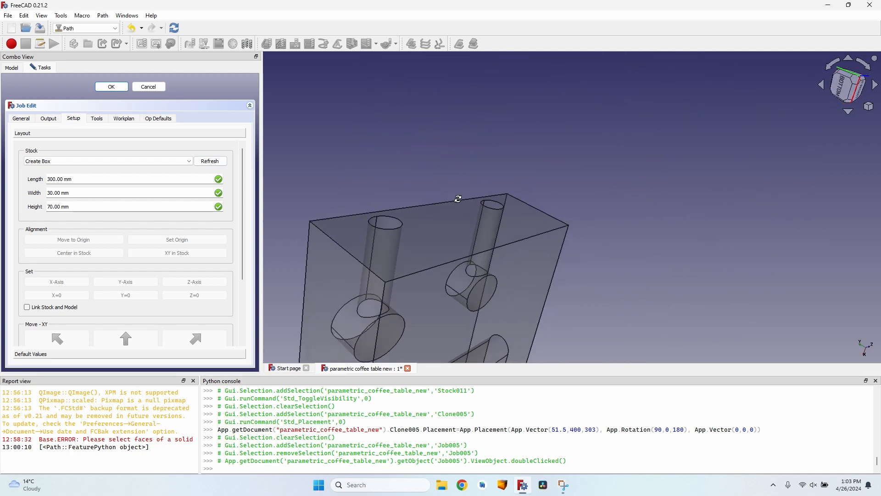
pyautogui.click(386, 282)
pyautogui.click(175, 240)
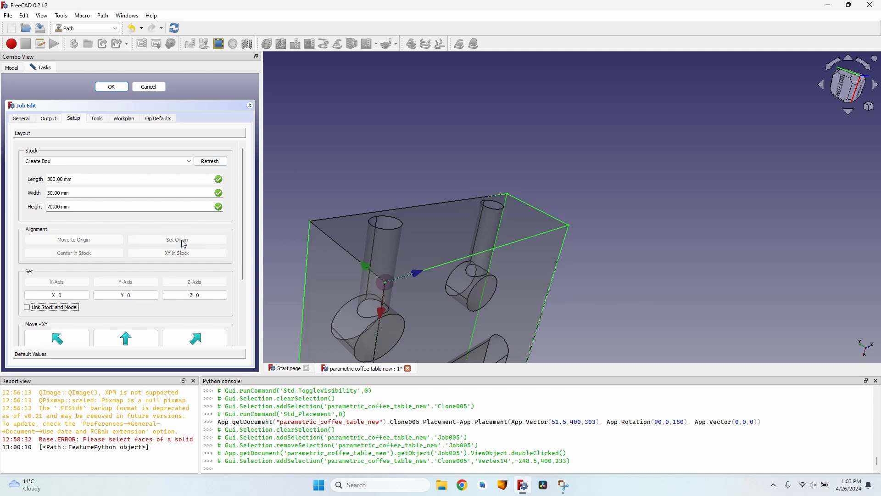
pyautogui.moveTo(576, 187); pyautogui.dragTo(407, 255, button='middle')
pyautogui.moveTo(666, 122); pyautogui.dragTo(522, 216, button='middle')
pyautogui.click(111, 87)
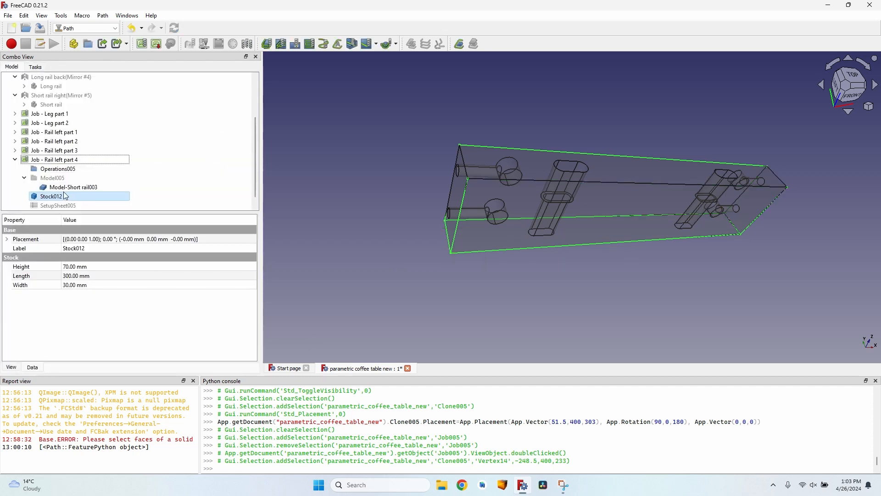
# - Link the X position of Model-Short rail003 in Job - Rail left part 4 to Spreadsheet.short_rail_length
pyautogui.click(71, 187)
pyautogui.click(7, 266)
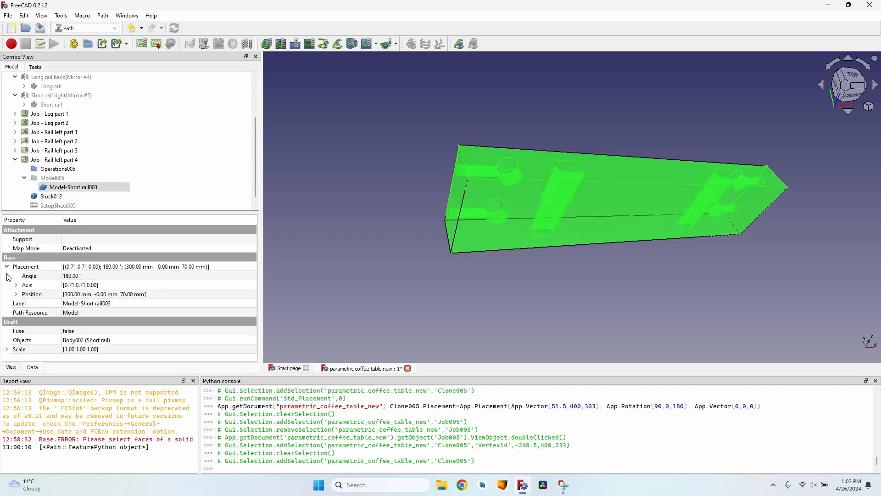
pyautogui.click(16, 295)
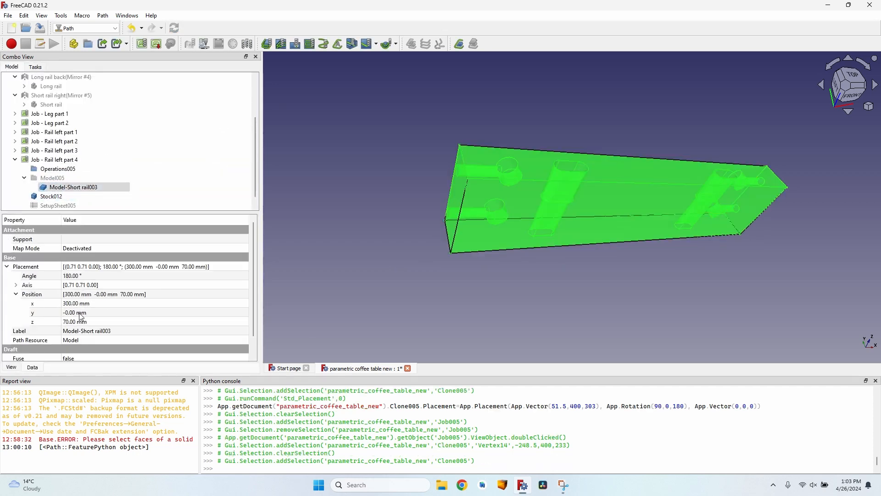
pyautogui.click(84, 303)
pyautogui.write('=Spreadsheet.')
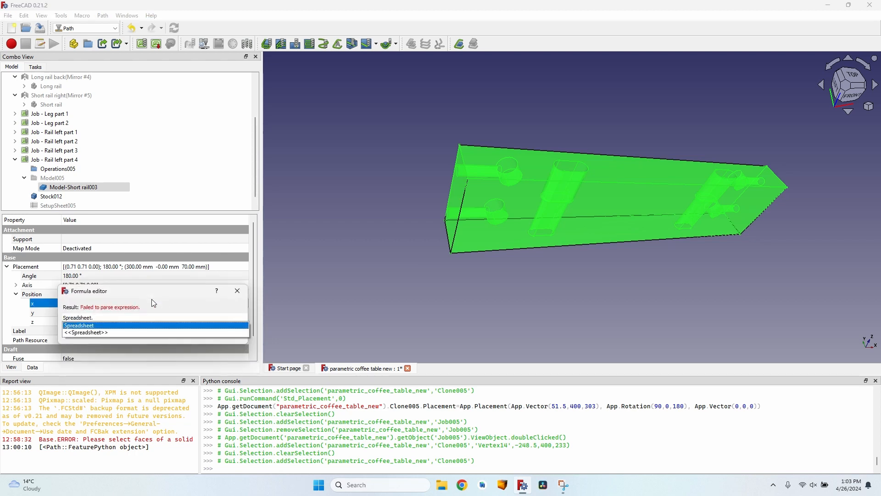
pyautogui.write('short_rail_length')
pyautogui.press('Return')
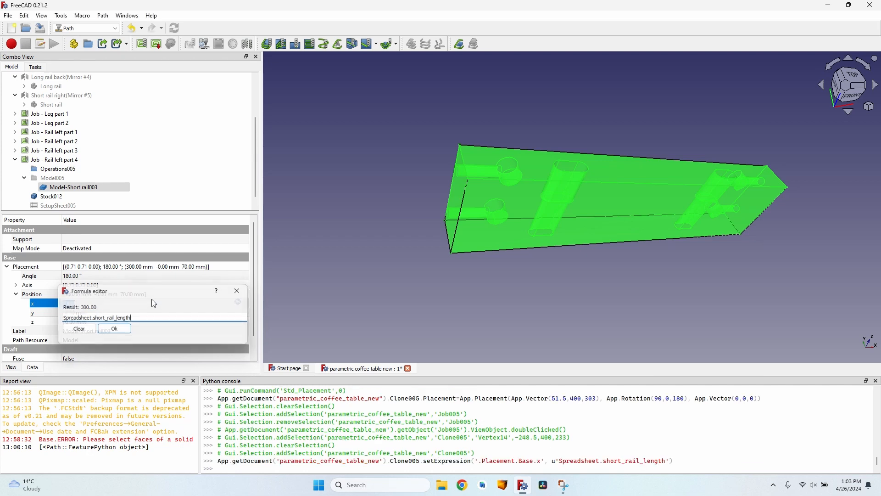
# - Link the Z position of Model-Short rail003 to Spreadsheet.rail_height
pyautogui.press('Tab')
pyautogui.press('Tab')
pyautogui.write('=Spreadsheet.')
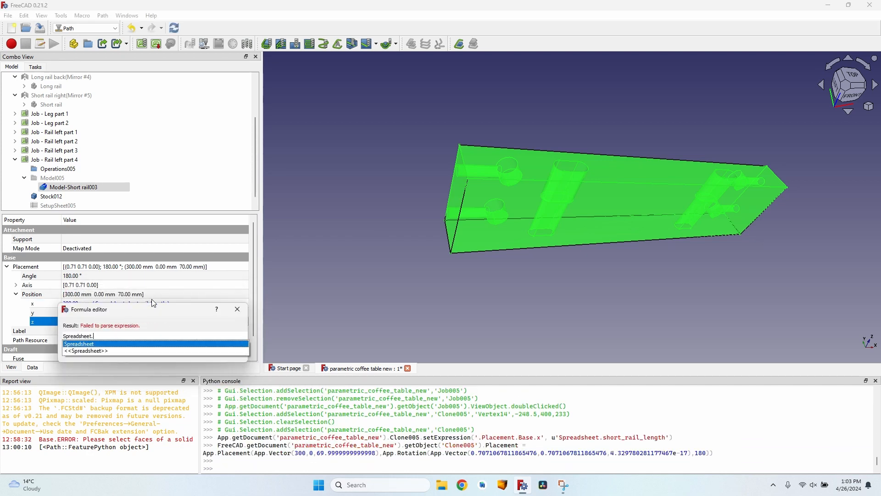
pyautogui.write('rail_height')
pyautogui.press('Return')
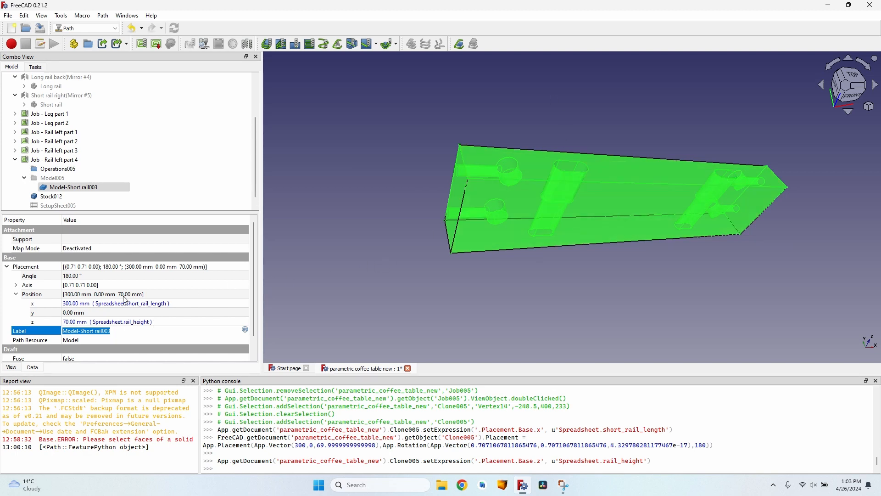
# - Link the height of Job - Rail left part 4's stock to Spreadsheet.rail_height
pyautogui.scroll(-2, 126, 300)
pyautogui.click(51, 196)
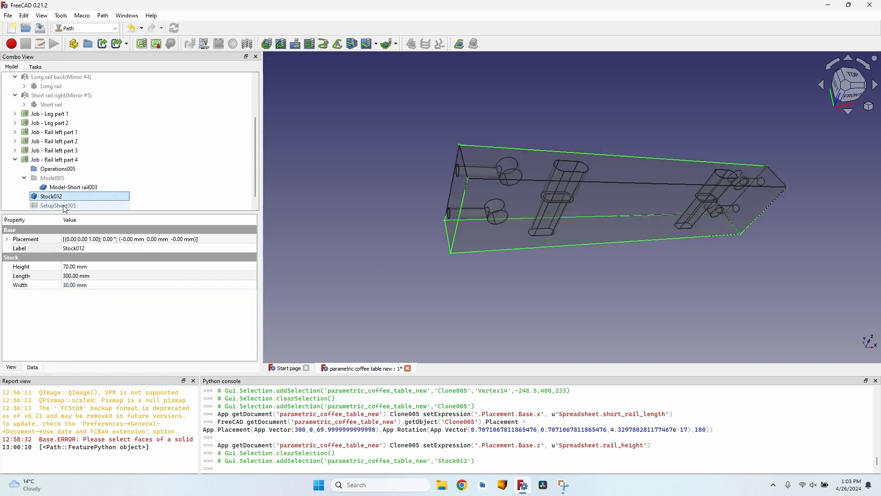
pyautogui.click(81, 268)
pyautogui.press('=')
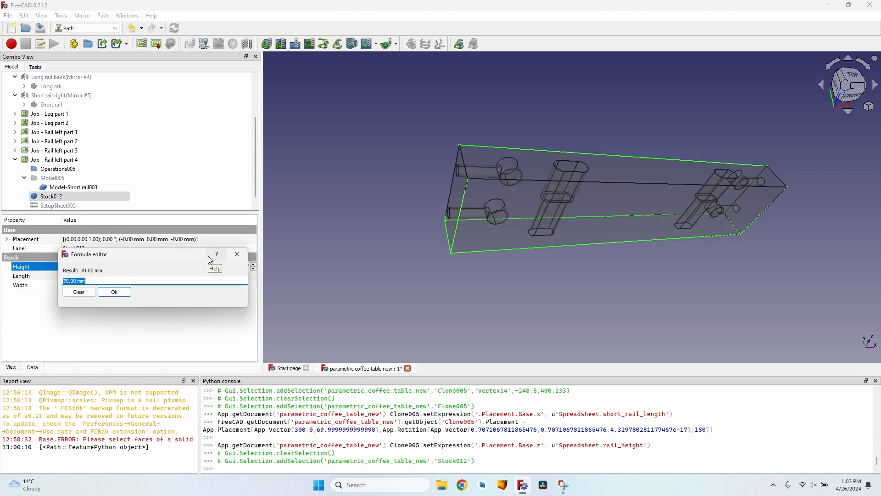
pyautogui.write('Spreadsheet.ra9')
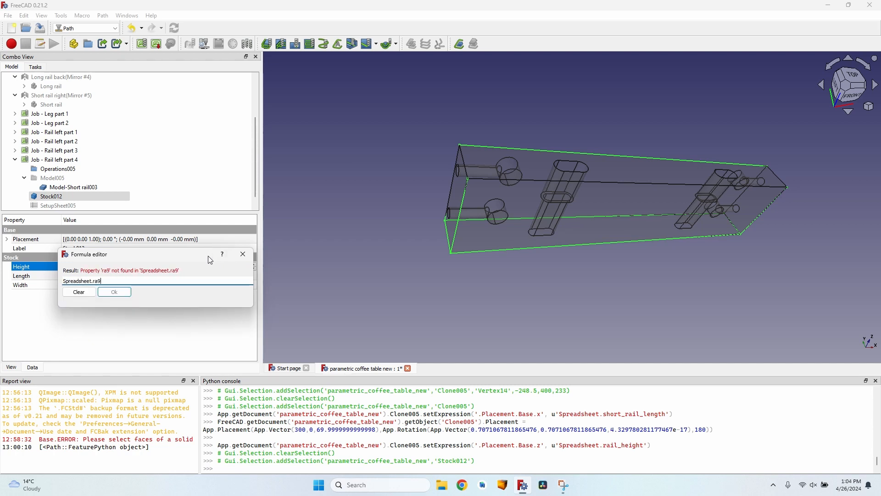
pyautogui.press('BackSpace')
pyautogui.write('il_height')
pyautogui.press('Return')
# - Link the length of Job - Rail left part 4's stock to Spreadsheet.short_rail_length
pyautogui.press('Tab')
pyautogui.press('=')
pyautogui.write('Spreadsheet.ra')
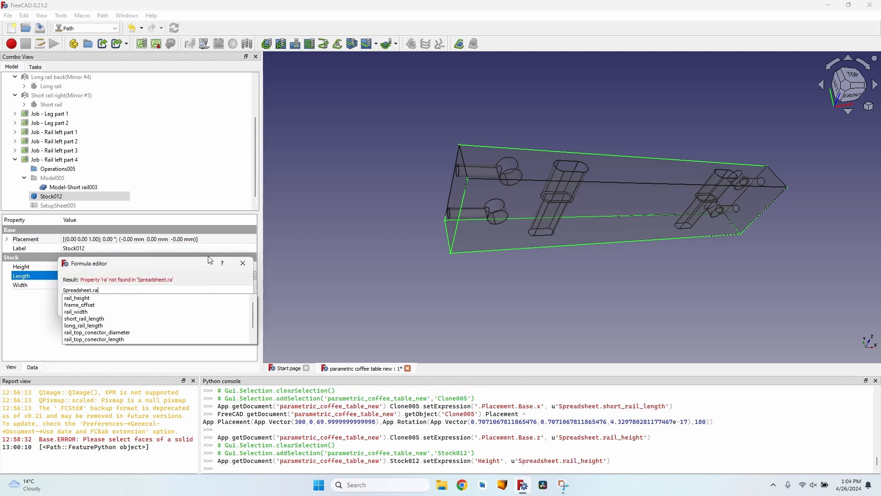
pyautogui.press('BackSpace')
pyautogui.press('BackSpace')
pyautogui.write('sh')
pyautogui.press('Return')
pyautogui.press('Return')
# - Link the width of Job - Rail left part 4's stock to Spreadsheet.rail_width
pyautogui.press('Tab')
pyautogui.press('=')
pyautogui.write('Spreadsheet.rai')
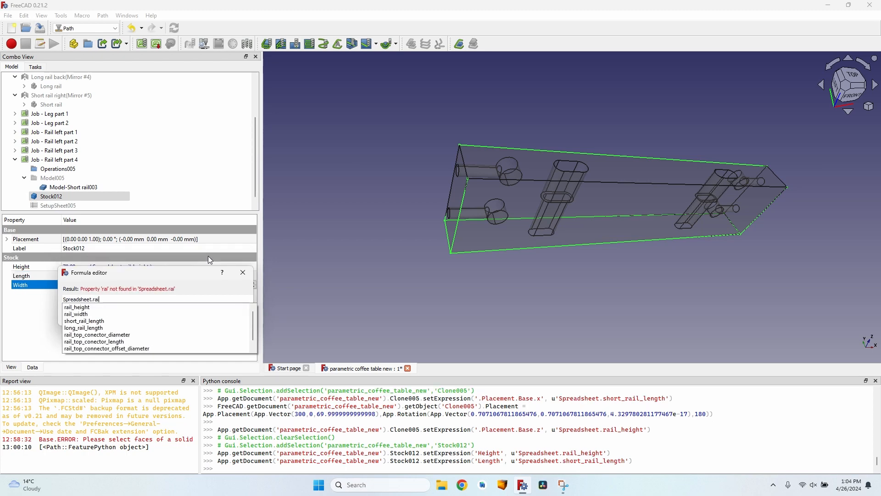
pyautogui.press('Down')
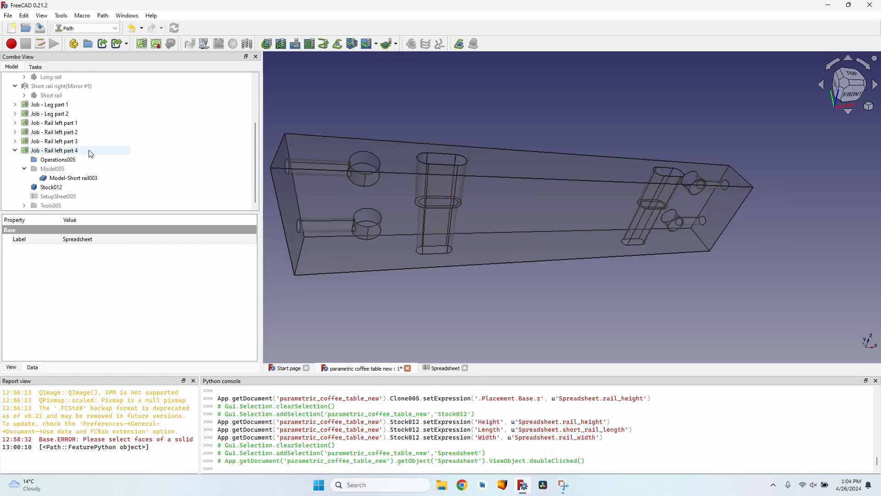
# - Examine the stepped slots running through the flipped rail in Job - Rail left part 4, from above and below
pyautogui.scroll(5, 428, 117)
pyautogui.scroll(-5, 403, 135)
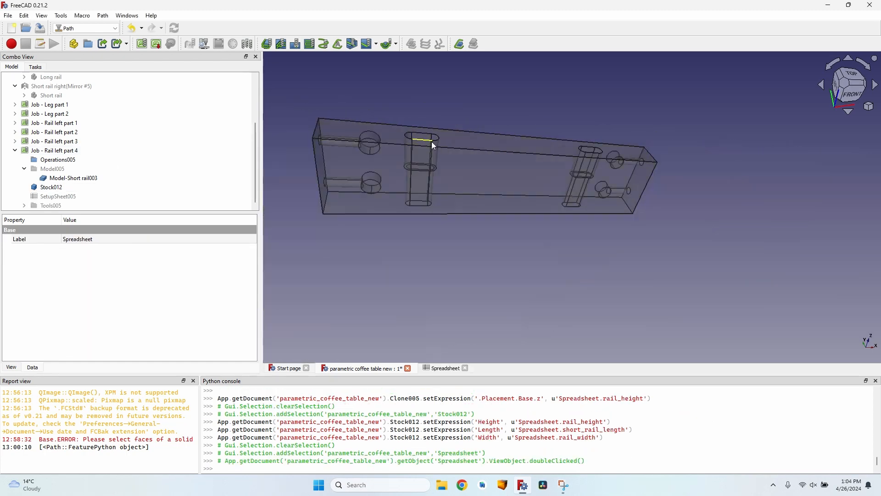
pyautogui.scroll(4, 428, 167)
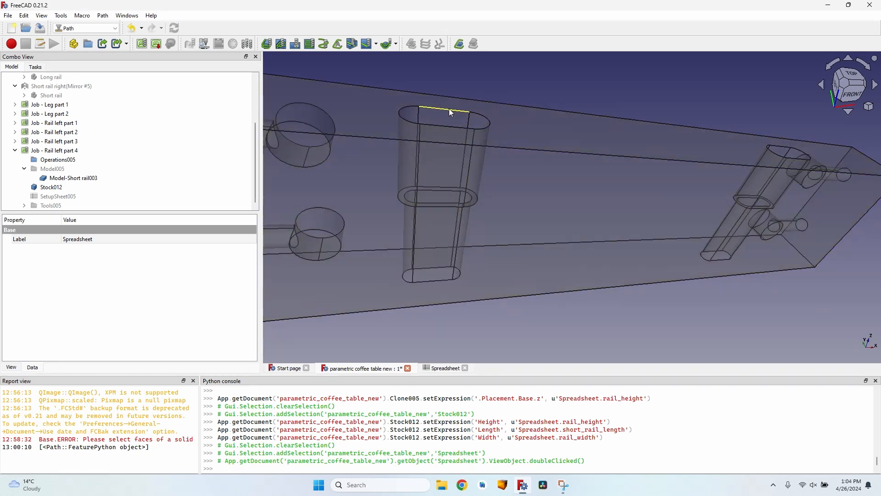
pyautogui.moveTo(563, 242); pyautogui.dragTo(619, 177, button='middle')
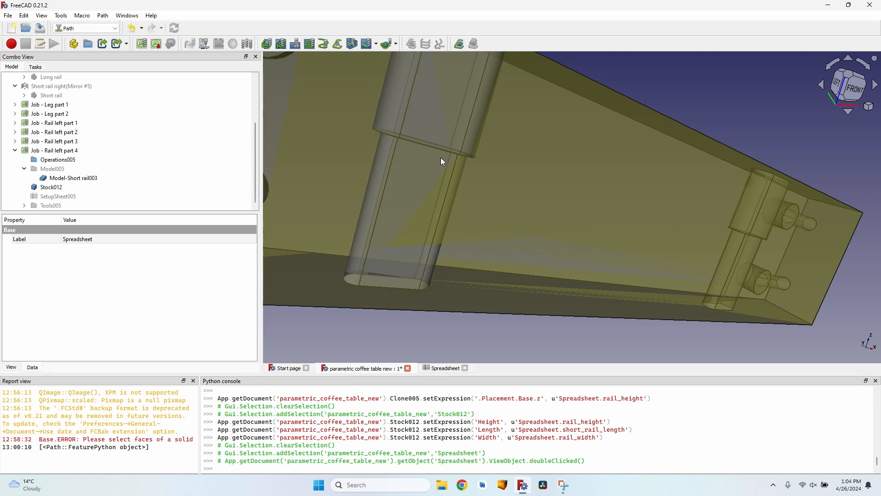
pyautogui.scroll(-5, 441, 158)
pyautogui.moveTo(504, 169); pyautogui.dragTo(470, 139, button='middle')
pyautogui.scroll(4, 469, 139)
pyautogui.moveTo(533, 122); pyautogui.dragTo(558, 151, button='middle')
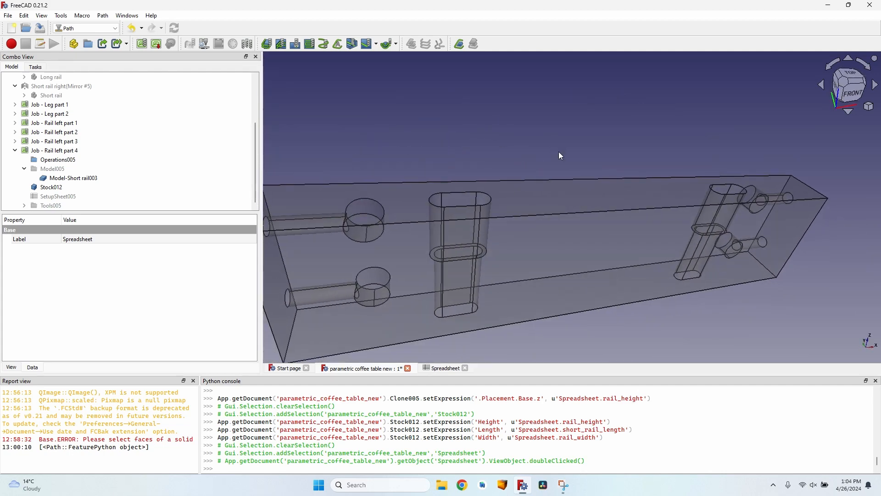
# - Create a Pocket Shape in Job - Rail left part 4 from the wall faces of the left slot's wide upper section, using the Offset pattern
pyautogui.click(73, 150)
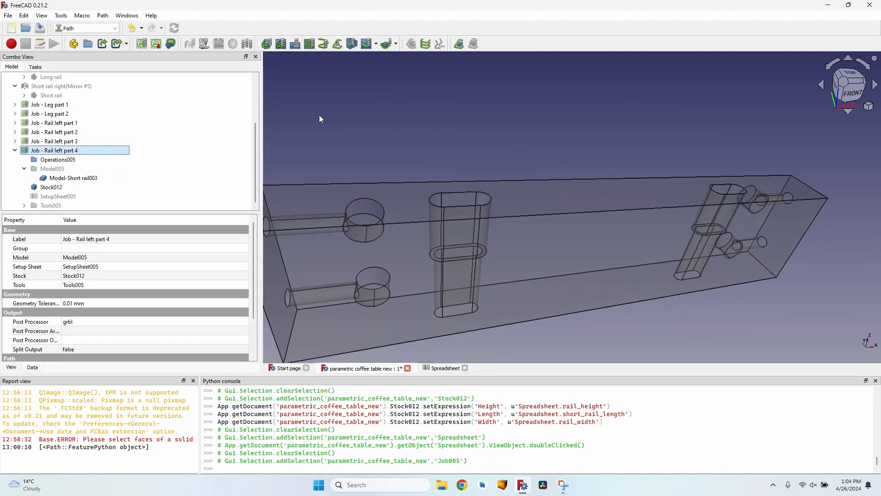
pyautogui.click(281, 44)
pyautogui.click(84, 120)
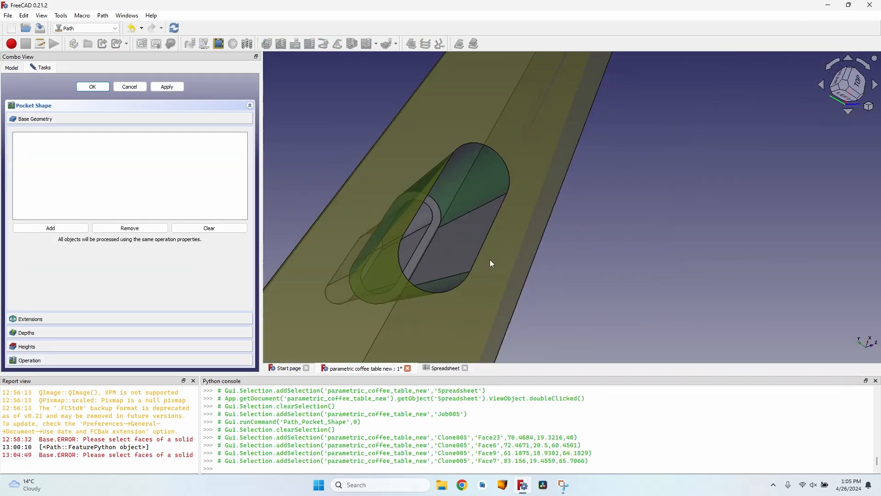
pyautogui.keyDown('ctrl'); pyautogui.click(467, 236); pyautogui.keyUp('ctrl')
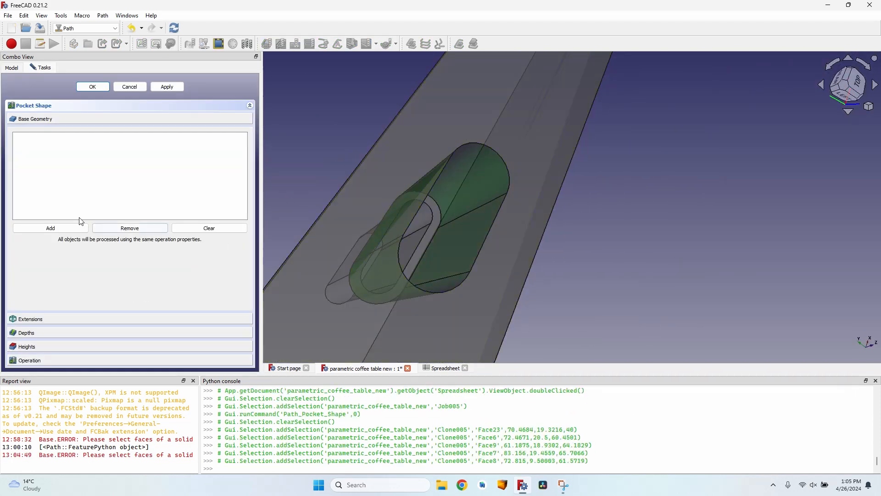
pyautogui.click(61, 228)
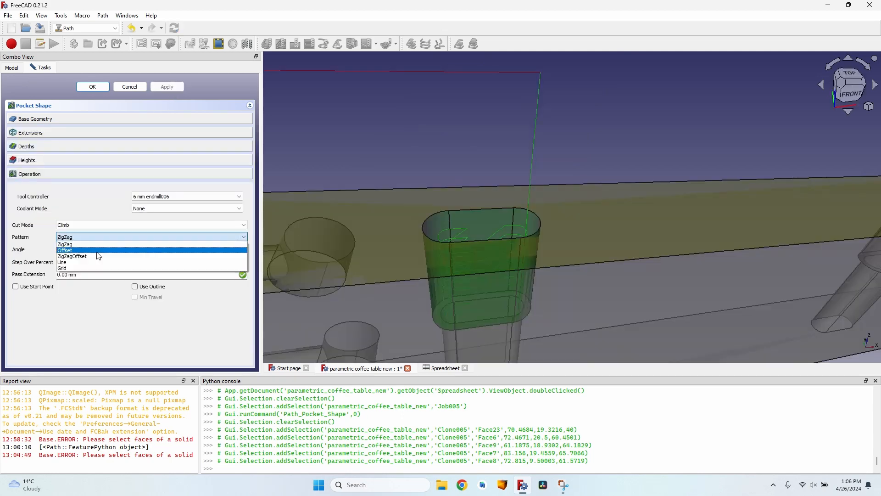
pyautogui.click(97, 251)
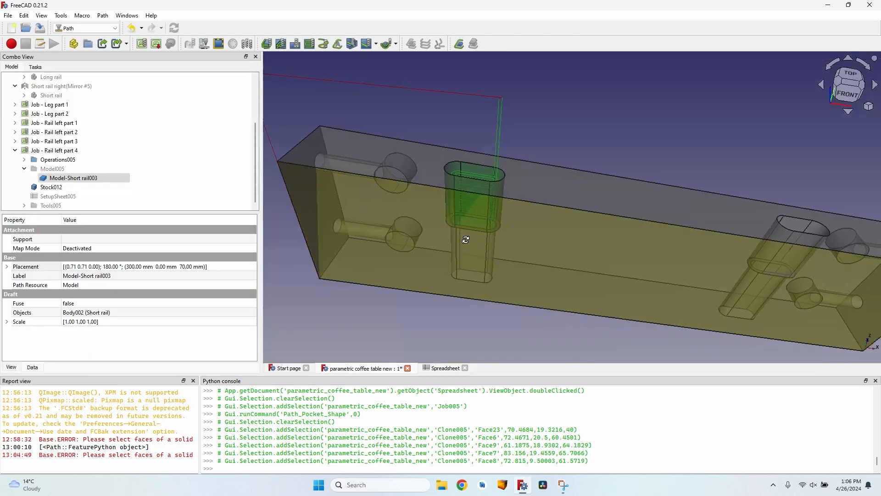
pyautogui.moveTo(466, 239); pyautogui.dragTo(473, 252, button='middle')
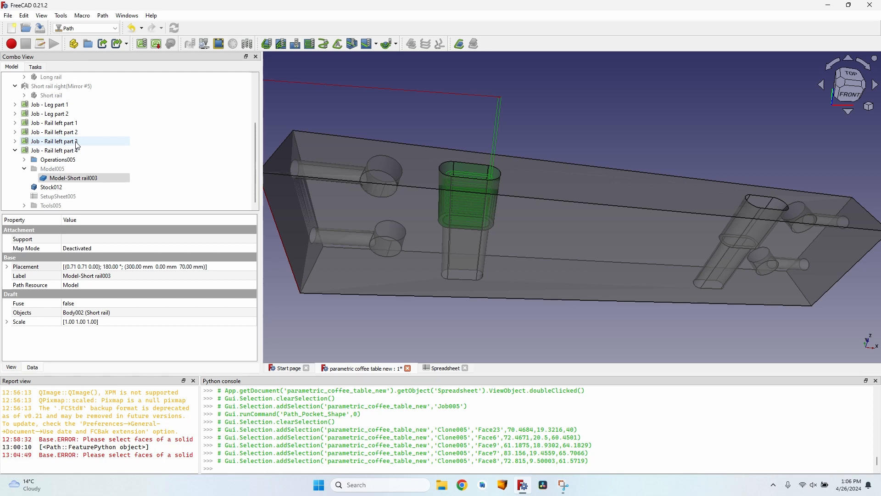
pyautogui.scroll(2, 489, 183)
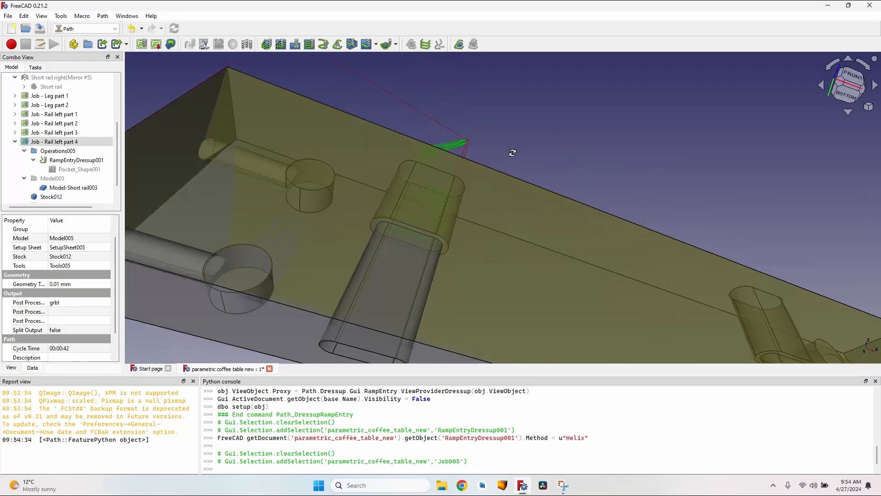
# - Select the wall faces of the left slot's narrow lower section on the part 4 model
pyautogui.moveTo(508, 149); pyautogui.dragTo(377, 236, button='middle')
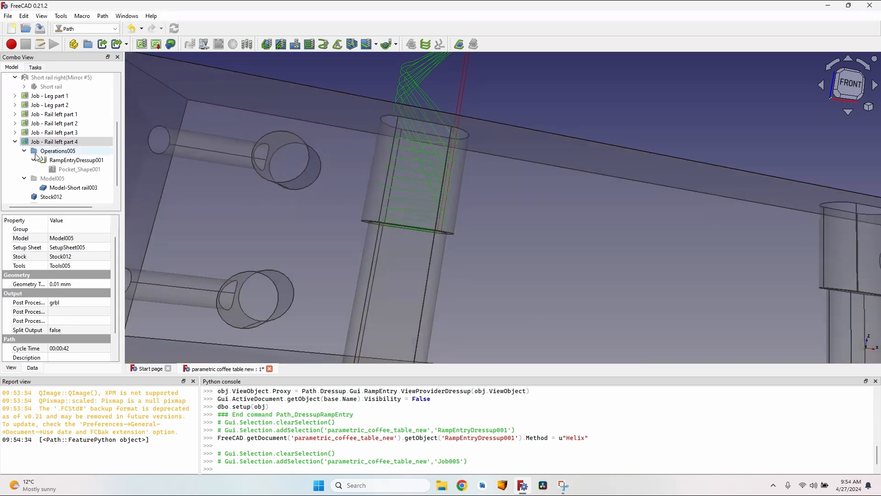
pyautogui.scroll(-5, 381, 193)
pyautogui.moveTo(390, 280); pyautogui.dragTo(440, 155, button='middle')
pyautogui.scroll(2, 386, 312)
pyautogui.scroll(2, 370, 311)
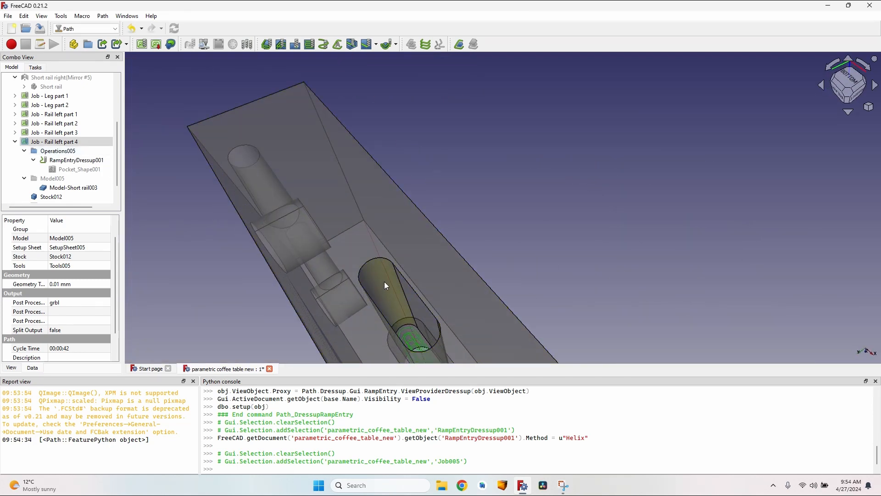
pyautogui.click(384, 282)
pyautogui.keyDown('ctrl'); pyautogui.click(418, 302); pyautogui.keyUp('ctrl')
pyautogui.moveTo(417, 301); pyautogui.dragTo(427, 283, button='middle')
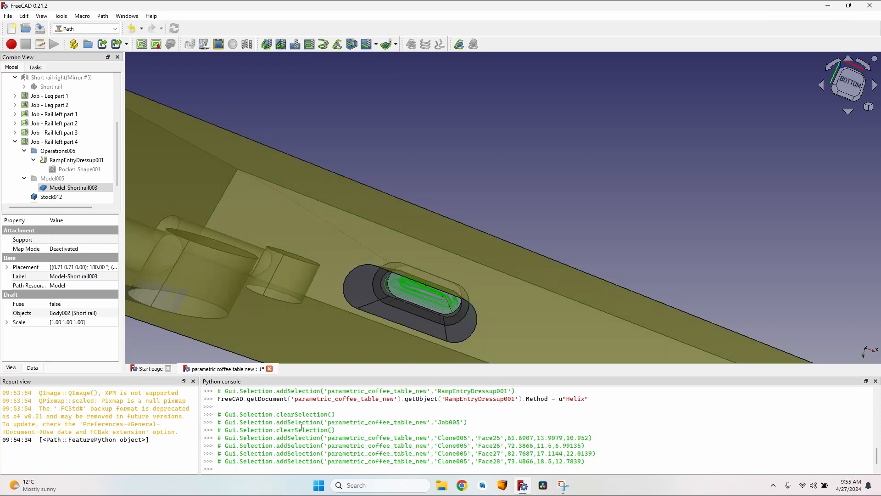
pyautogui.press('0')
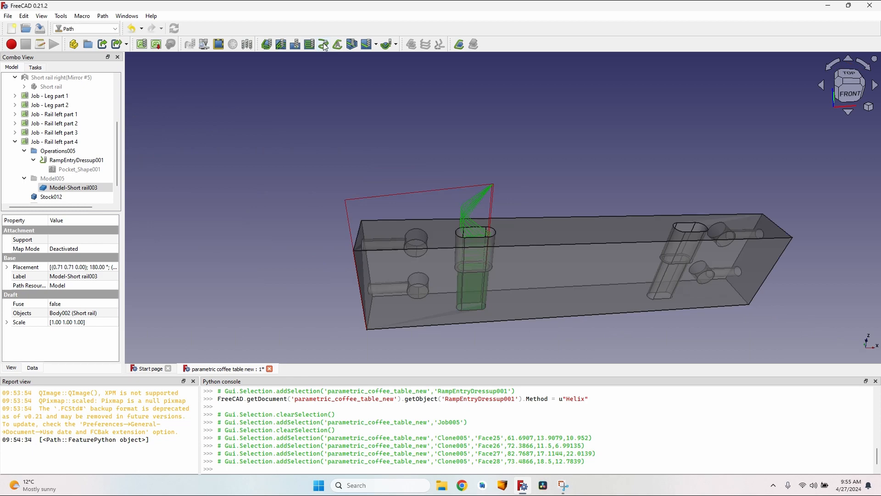
# - Create a Pocket Shape from the selected lower slot faces with the Offset pattern
pyautogui.click(281, 44)
pyautogui.click(84, 237)
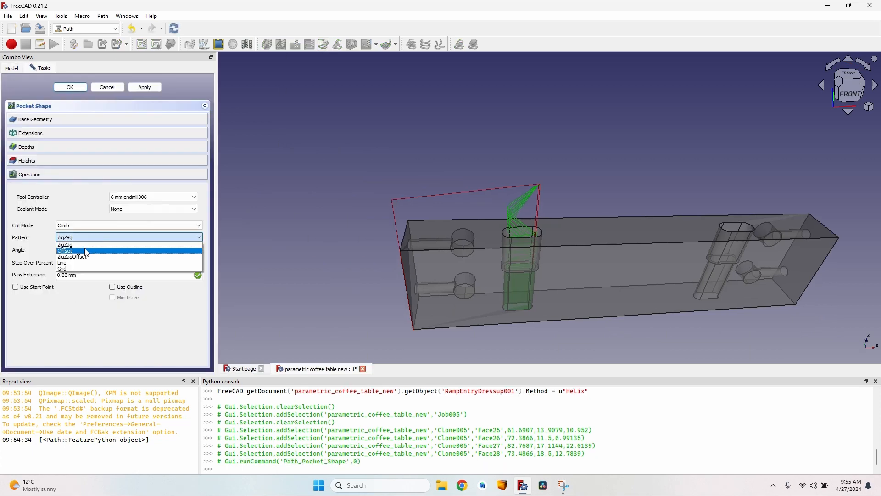
pyautogui.click(86, 252)
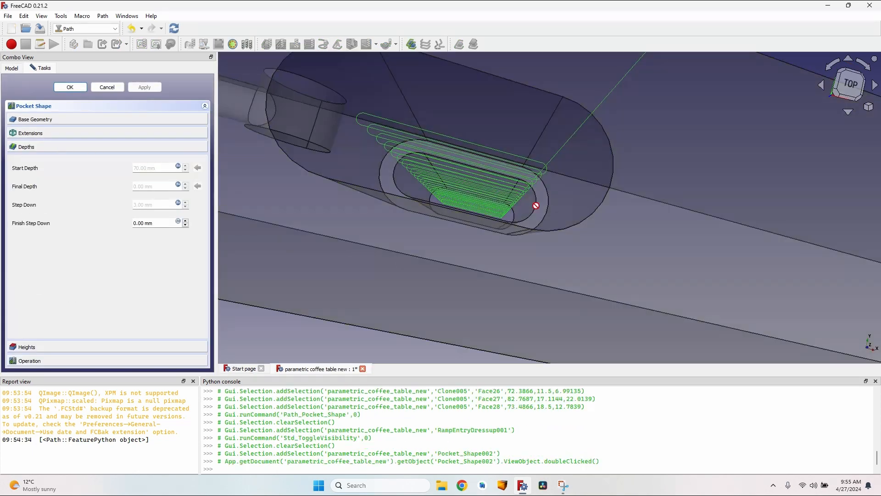
# - Set the lower slot pocket's Start Depth to 40 mm from the ledge face between the wide and narrow sections
pyautogui.click(542, 207)
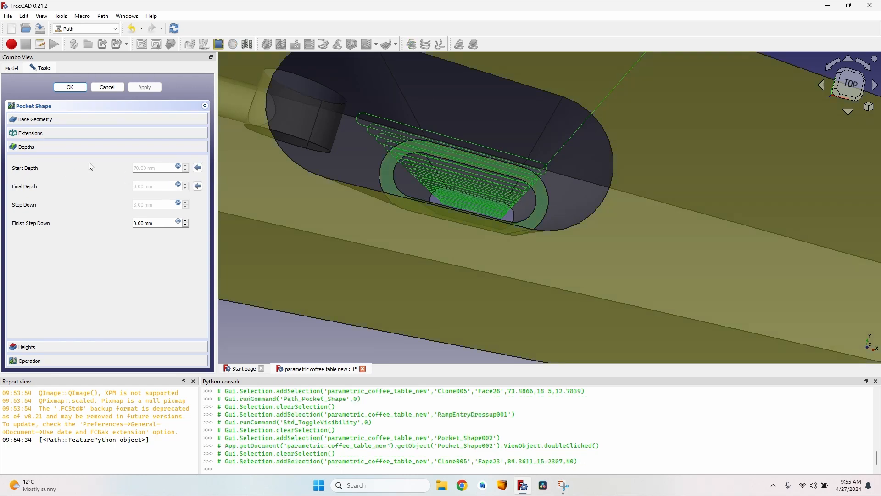
pyautogui.click(198, 168)
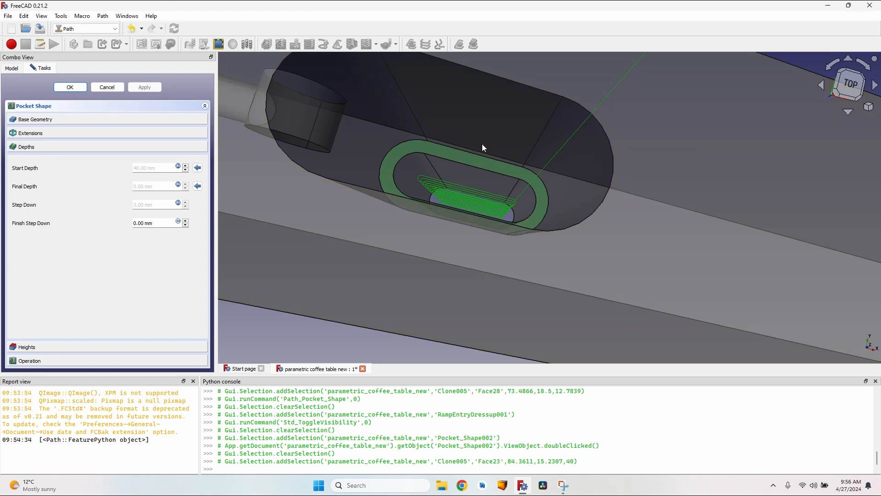
pyautogui.scroll(-2, 483, 149)
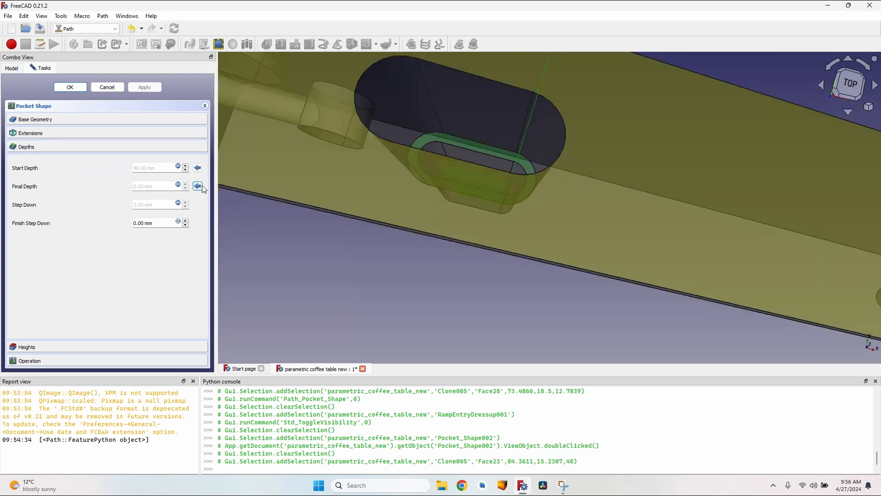
# - Set the lower slot pocket's Final Depth to the formula Spreadsheet.rail_height/2
pyautogui.click(179, 185)
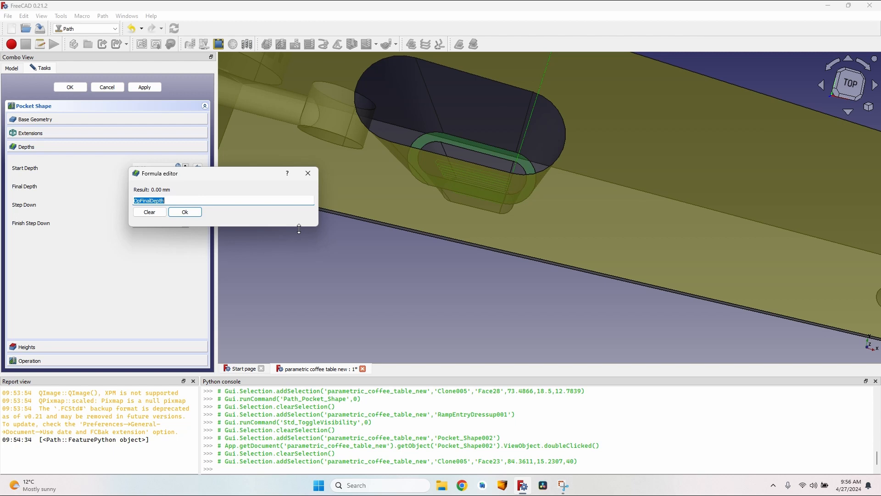
pyautogui.write('Spreadsheet.')
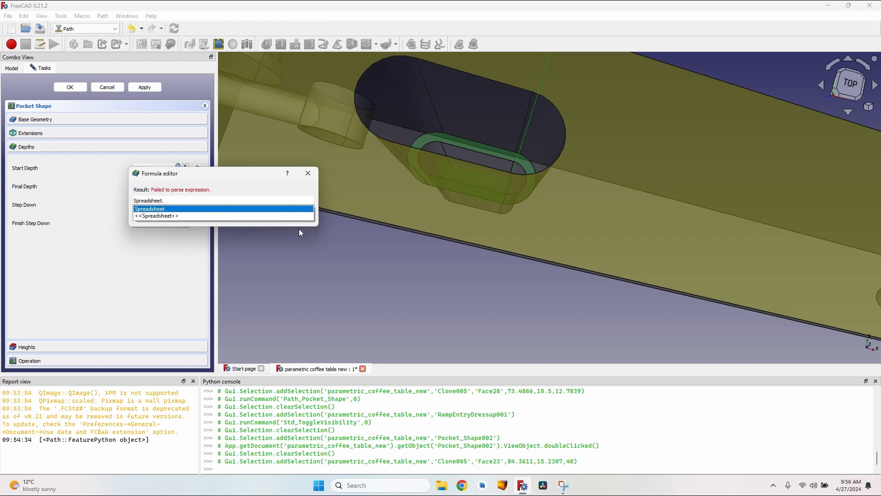
pyautogui.write('rail_height/2')
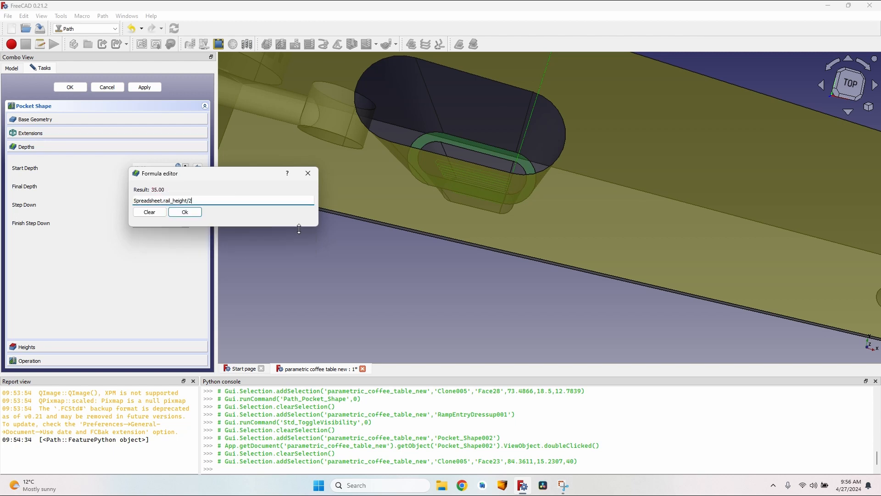
pyautogui.press('Return')
pyautogui.moveTo(502, 142); pyautogui.dragTo(487, 231, button='middle')
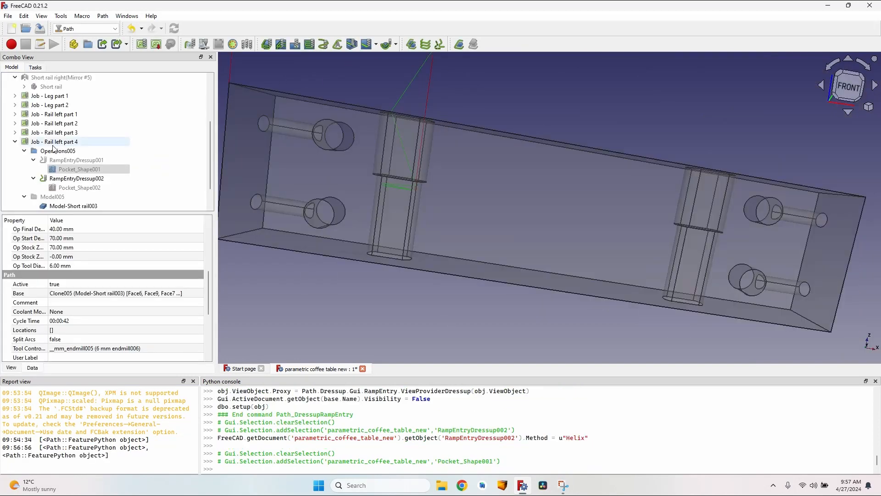
pyautogui.moveTo(533, 162); pyautogui.dragTo(507, 219, button='middle')
pyautogui.scroll(3, 506, 219)
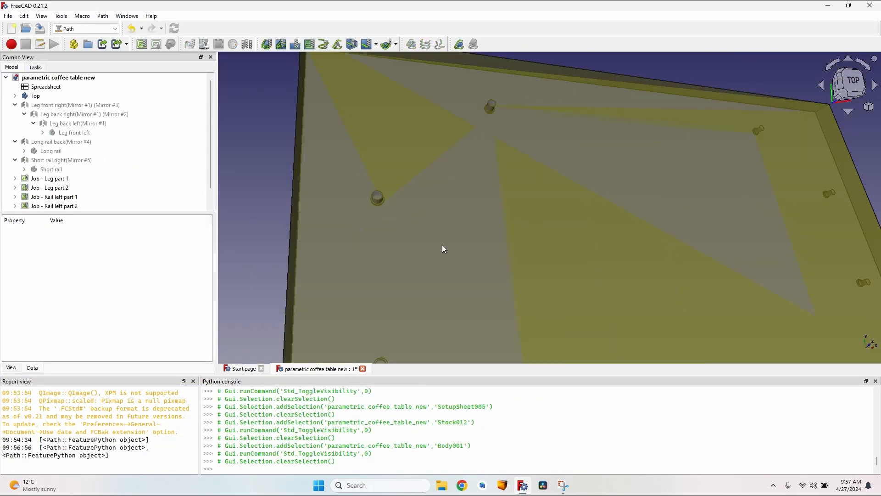
pyautogui.moveTo(444, 249); pyautogui.dragTo(623, 208, button='middle')
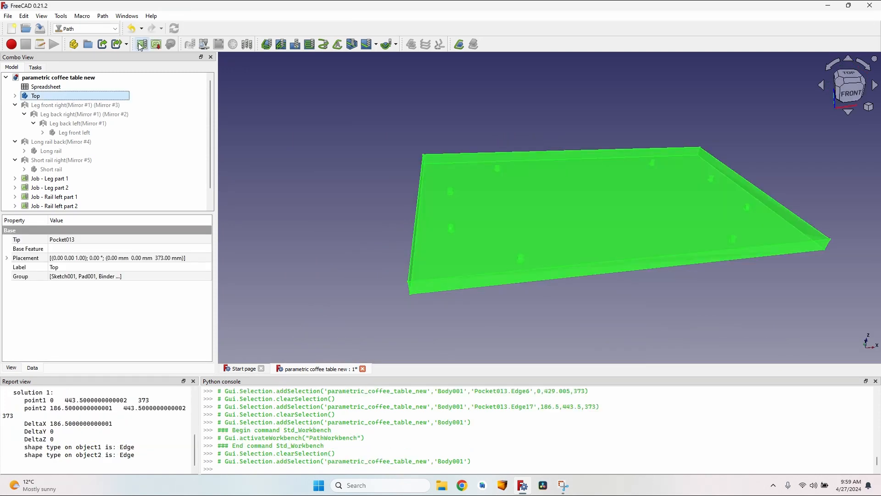
# - Create a job for the Top body from the template "job template - 6 mm hardwood", keeping the default stock setup
pyautogui.click(142, 44)
pyautogui.click(373, 117)
pyautogui.click(373, 130)
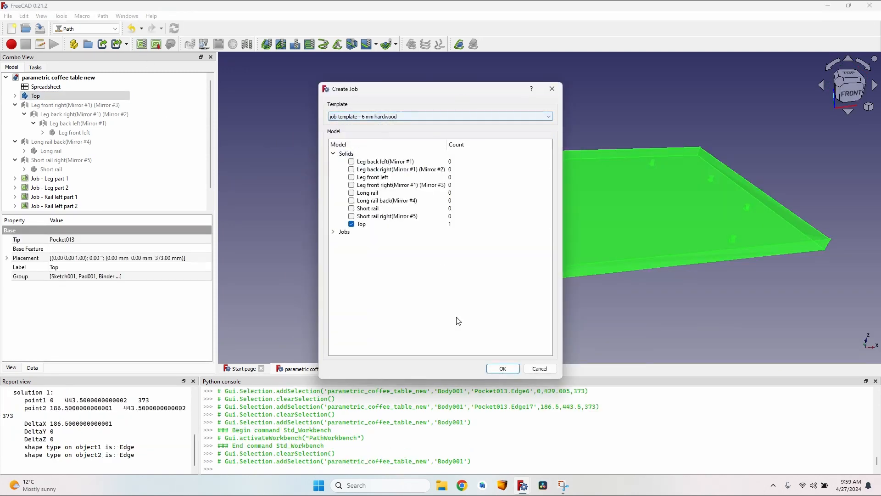
pyautogui.click(503, 368)
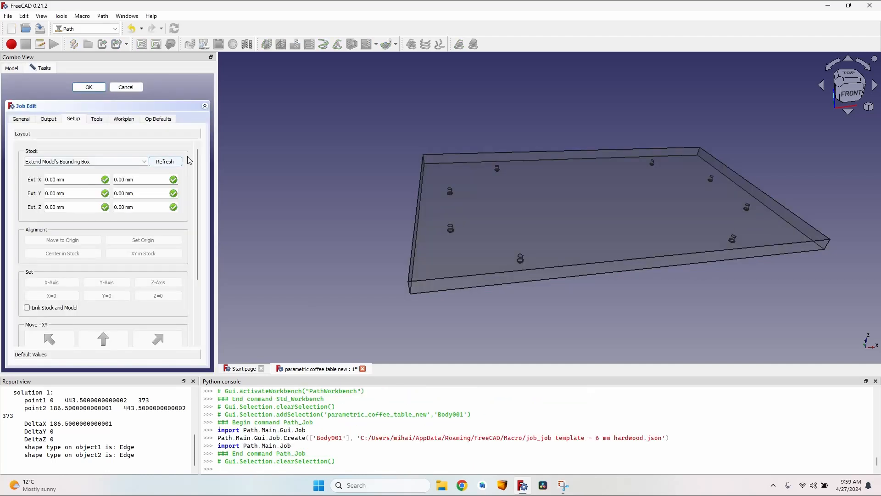
pyautogui.moveTo(217, 152); pyautogui.dragTo(241, 152)
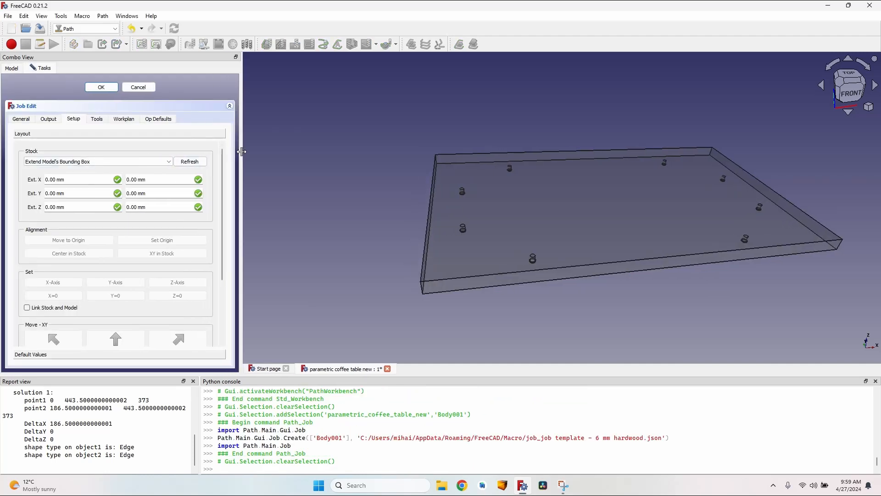
pyautogui.click(101, 87)
# - Rename the new job as Job - Top and make its Model-Top clone and stock visible
pyautogui.click(64, 206)
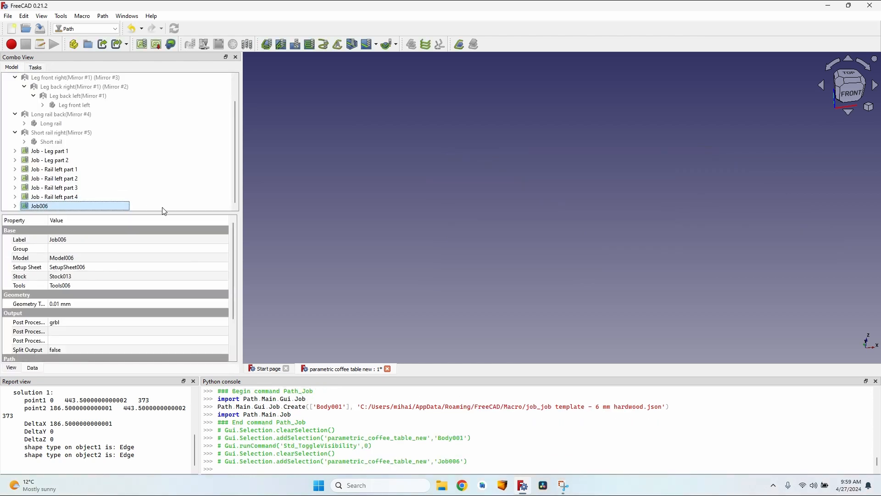
pyautogui.press('F2')
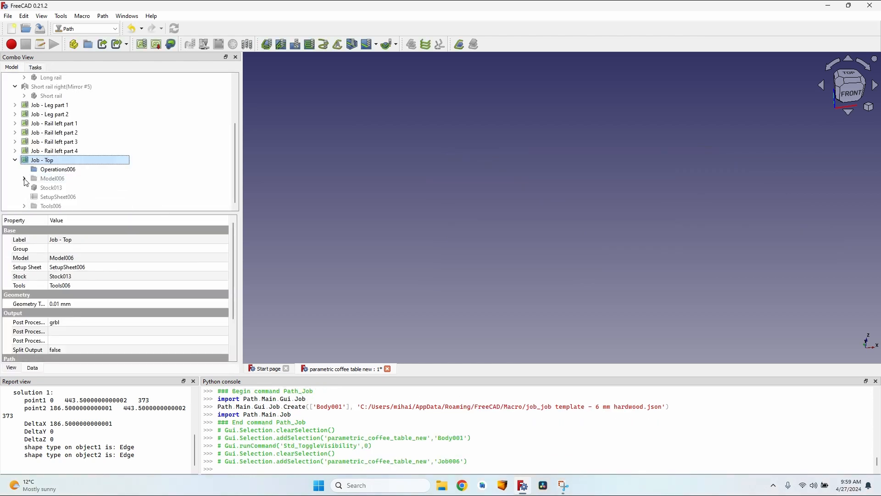
pyautogui.click(24, 178)
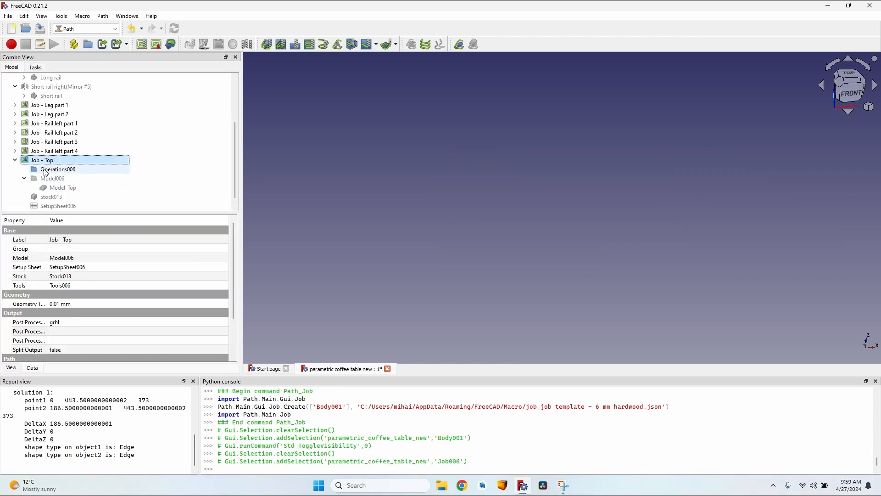
pyautogui.click(62, 188)
pyautogui.press('space')
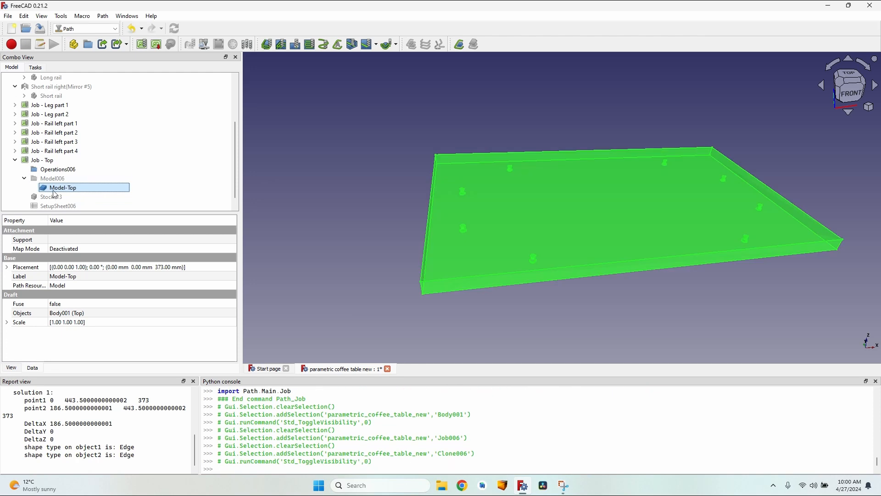
pyautogui.click(59, 197)
pyautogui.press('space')
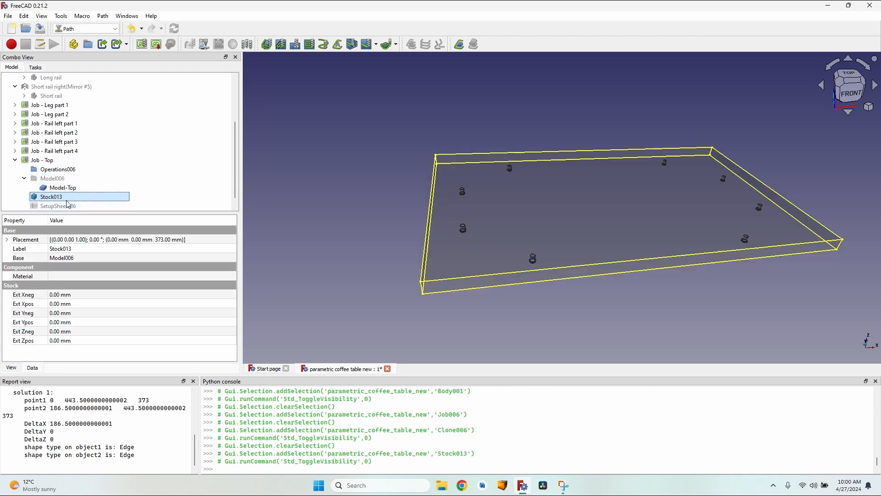
# - Flip the Model-Top clone by applying a 180° roll around the X axis in its placement
pyautogui.click(62, 188)
pyautogui.click(406, 239)
pyautogui.scroll(2, 431, 210)
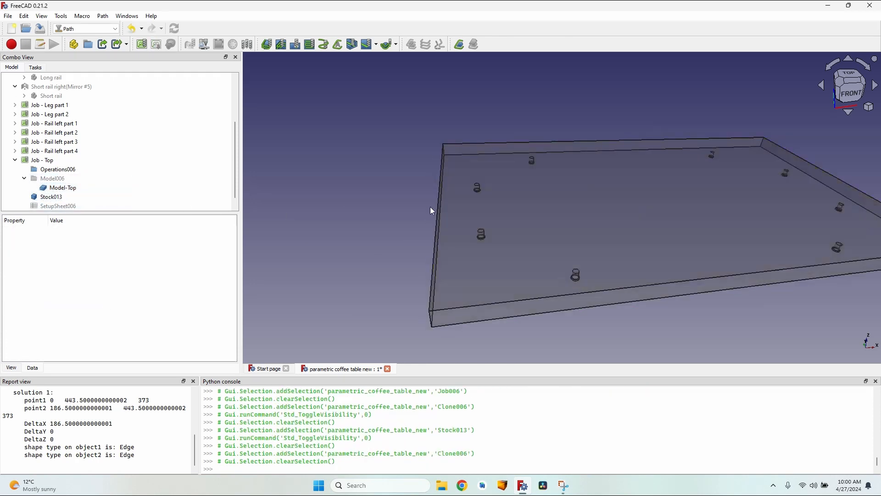
pyautogui.moveTo(413, 232)
pyautogui.mouseDown(button='middle')
pyautogui.moveTo(428, 181)
pyautogui.moveTo(498, 152)
pyautogui.moveTo(405, 236)
pyautogui.mouseUp(button='middle')
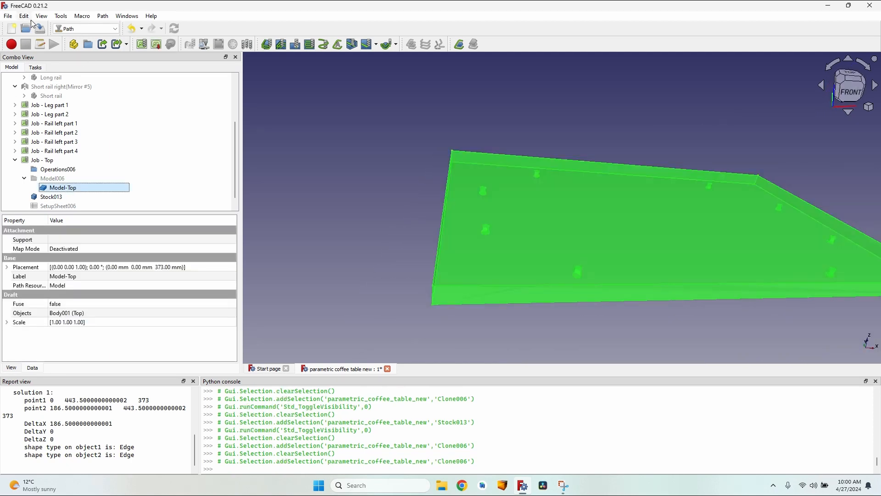
pyautogui.click(27, 18)
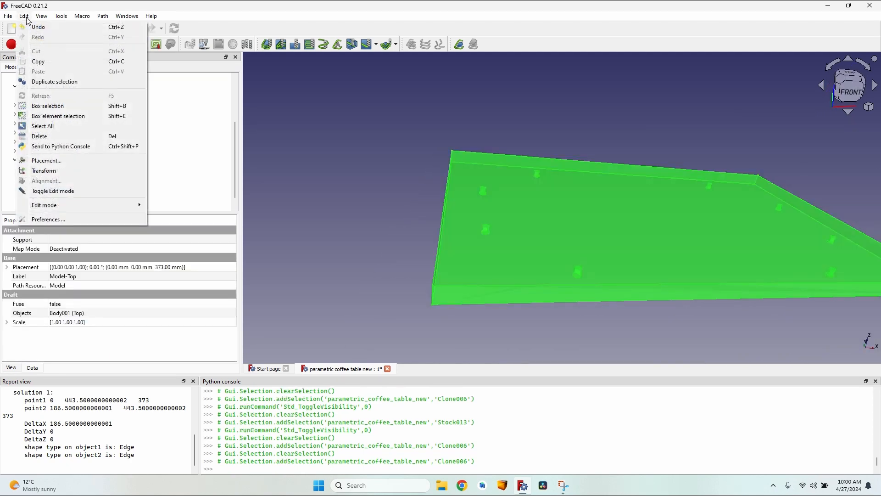
pyautogui.click(46, 160)
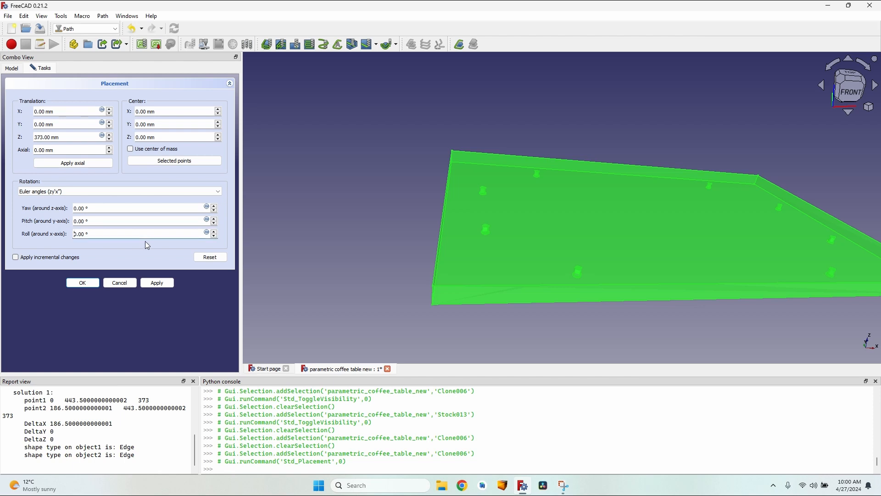
pyautogui.write('18')
pyautogui.click(157, 283)
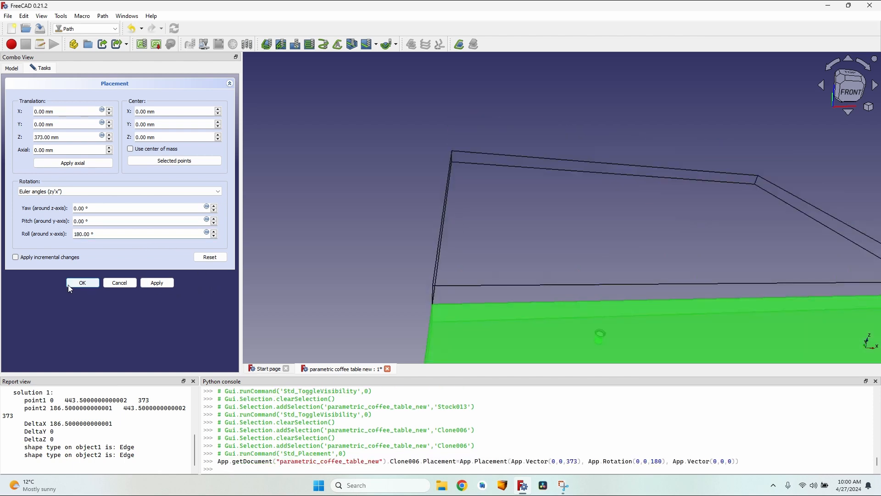
# - Accept the 180° roll placement of the Model-Top clone and check its position relative to the stock
pyautogui.click(76, 283)
pyautogui.scroll(-3, 354, 219)
pyautogui.scroll(2, 299, 233)
pyautogui.scroll(-2, 299, 233)
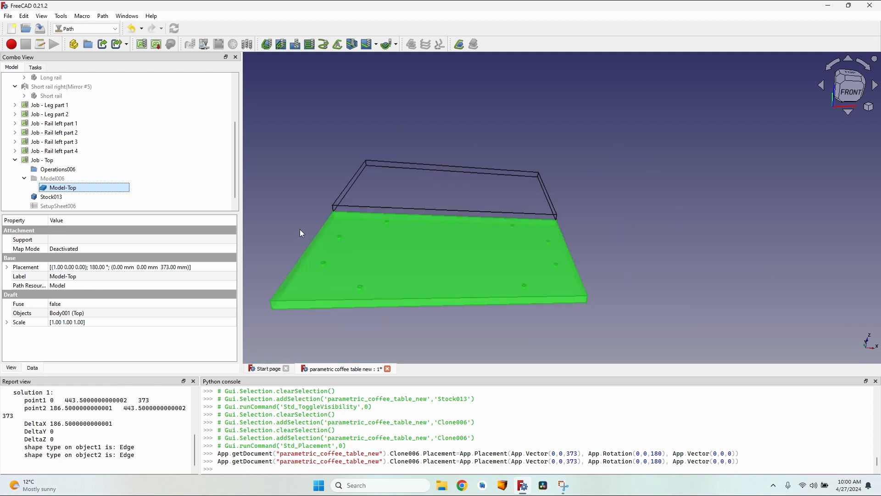
pyautogui.moveTo(254, 192); pyautogui.dragTo(356, 199, button='middle')
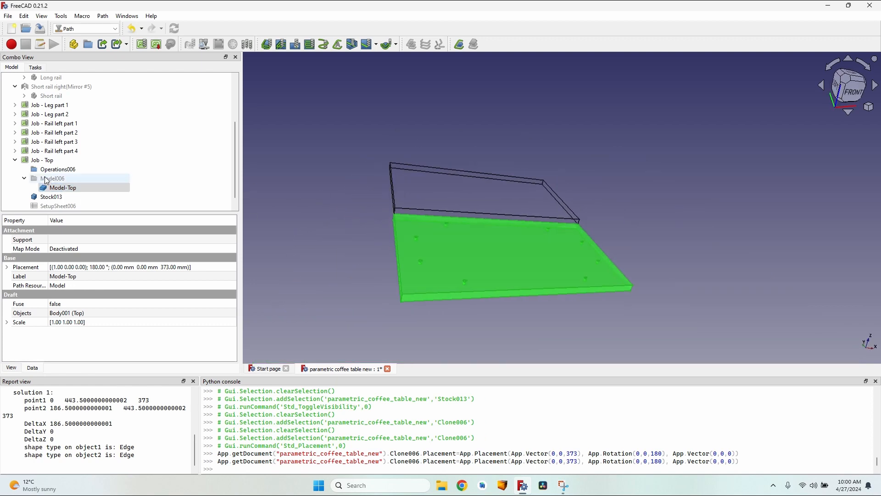
# - Change the Job - Top stock to Create Box and set the origin at the model's lower corner vertex
pyautogui.doubleClick(57, 160)
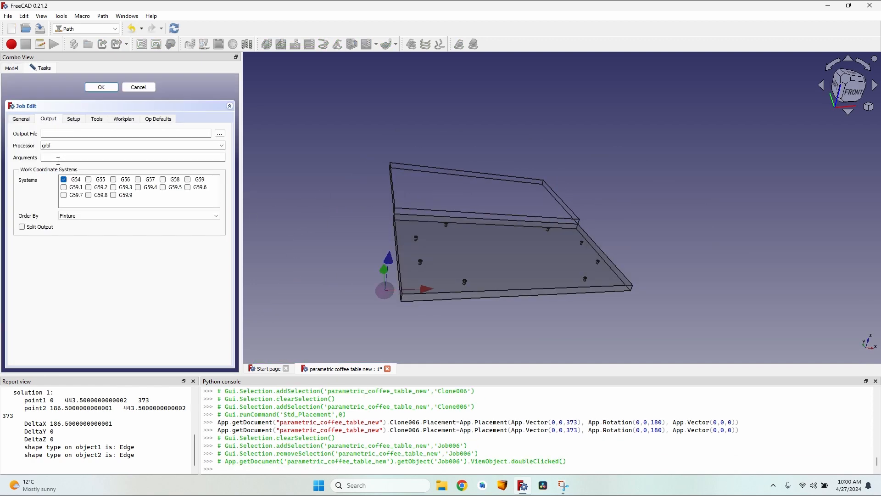
pyautogui.click(73, 119)
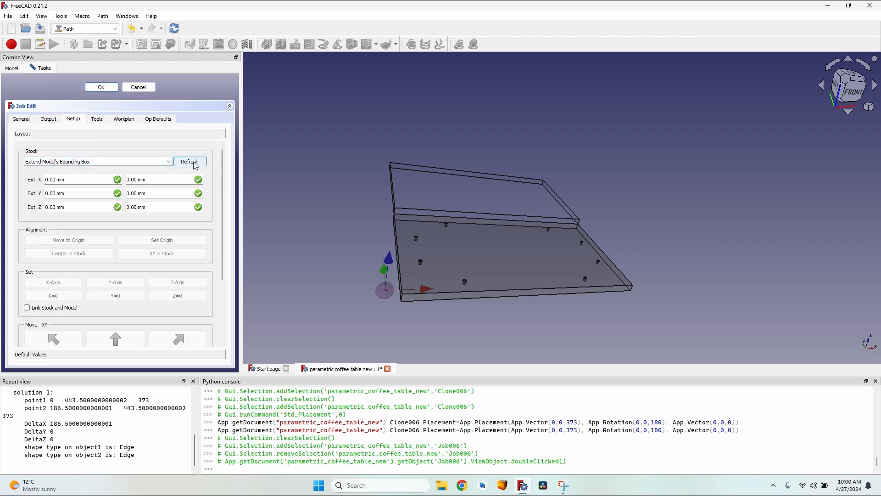
pyautogui.click(167, 162)
pyautogui.click(197, 170)
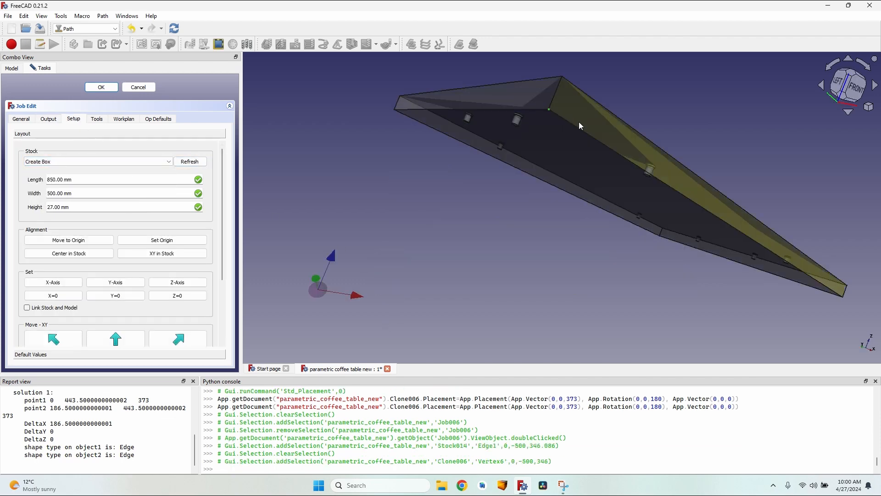
pyautogui.click(173, 239)
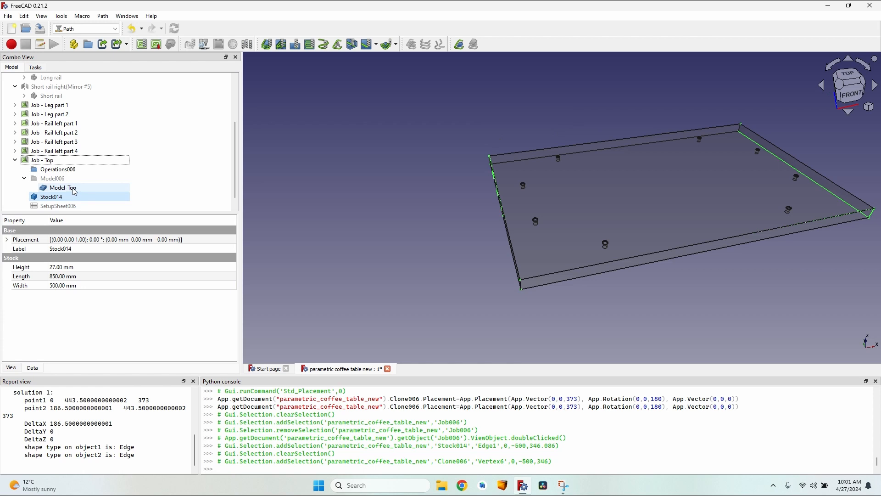
# - Set the Model-Top clone's y position to the formula Spreadsheet.table_width
pyautogui.click(73, 188)
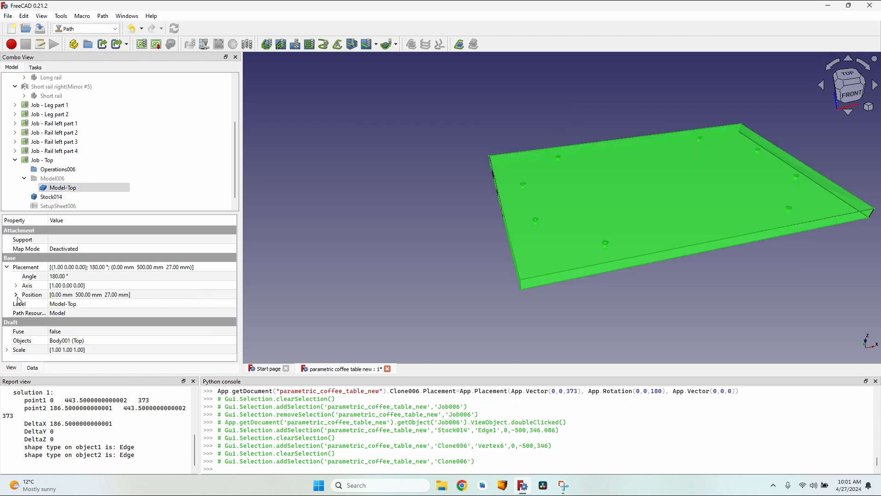
pyautogui.click(16, 295)
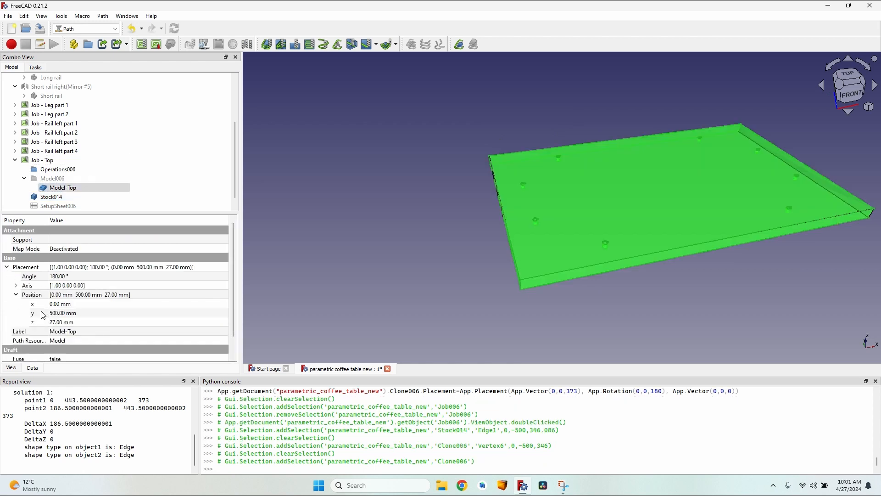
pyautogui.click(76, 313)
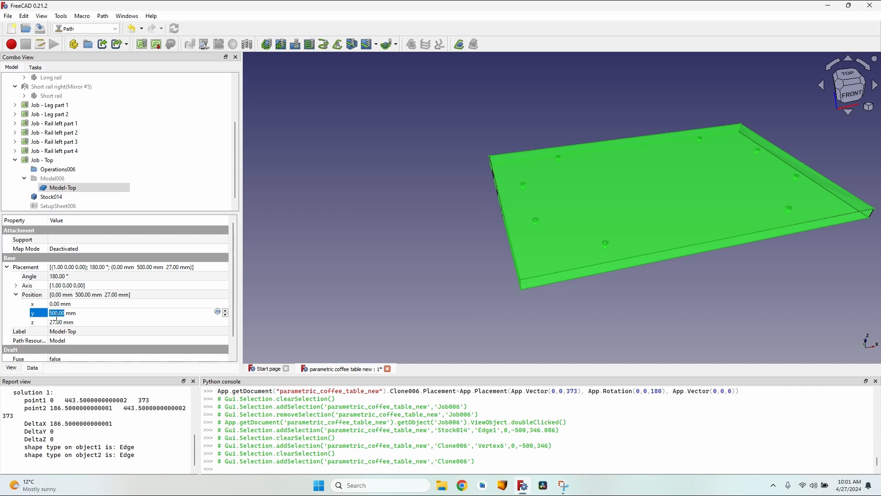
pyautogui.click(218, 312)
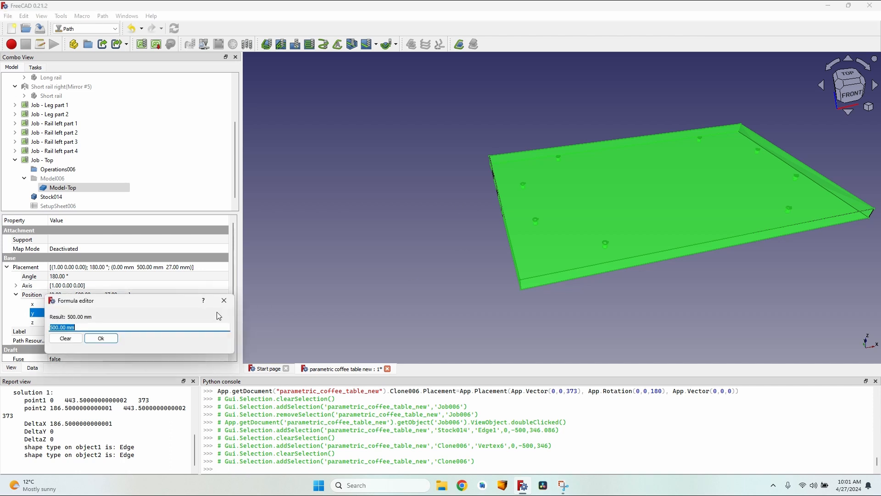
pyautogui.write('Spreadsheet.')
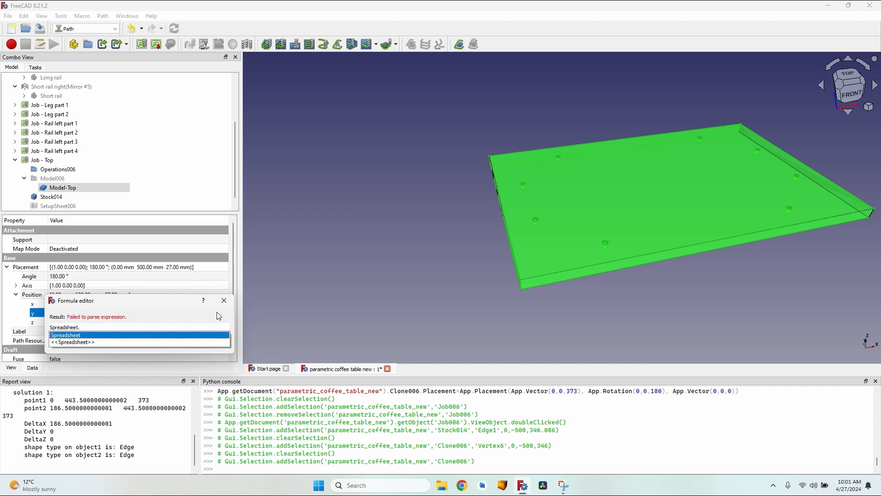
pyautogui.write('table_width')
pyautogui.press('Return')
pyautogui.press('Return')
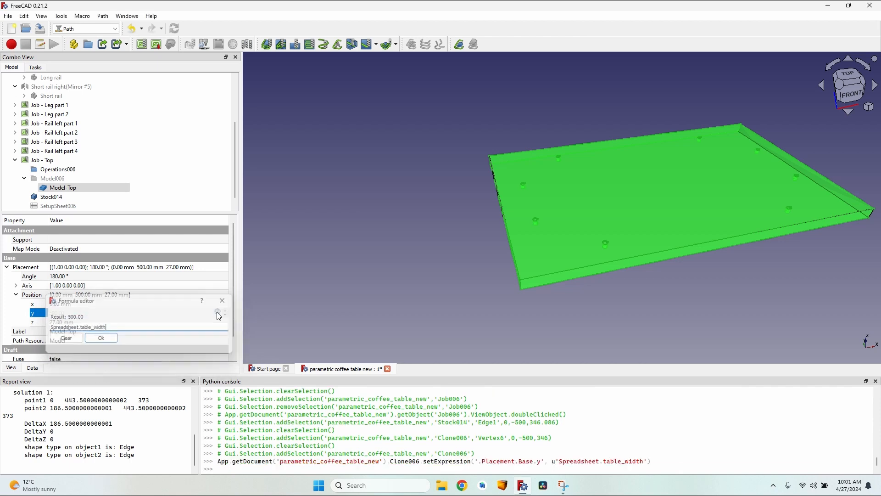
# - Set the Model-Top clone's z position to the formula Spreadsheet.top_thickness
pyautogui.click(218, 322)
pyautogui.write('Spreadsheet.top_thickness')
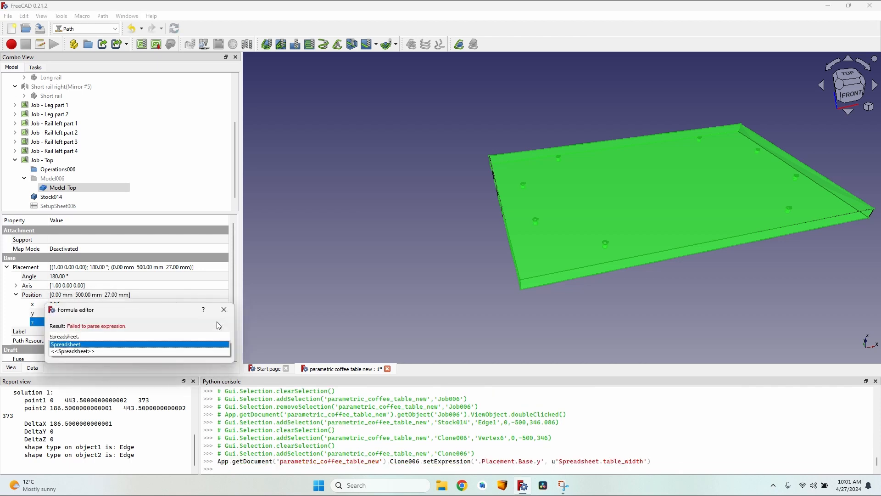
pyautogui.press('Return')
pyautogui.press('Return')
# - Set the Height of the Job - Top stock to the formula Spreadsheet.top_thickness
pyautogui.click(56, 197)
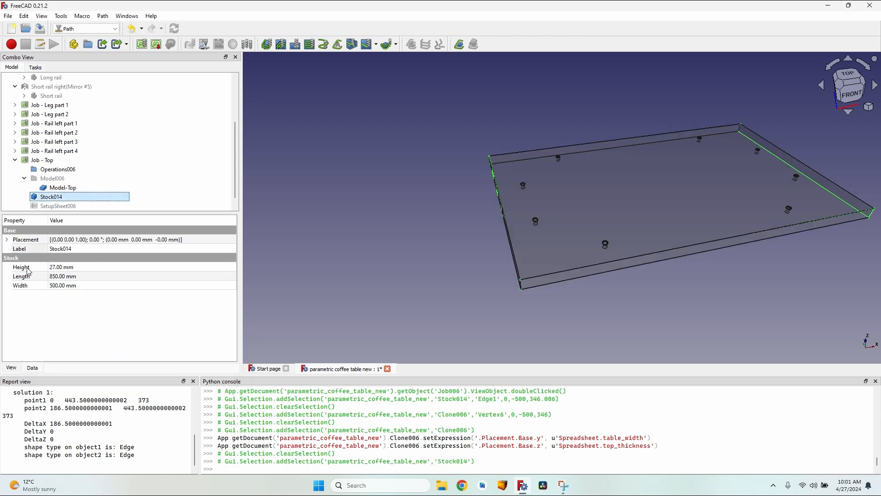
pyautogui.click(167, 267)
pyautogui.write('=')
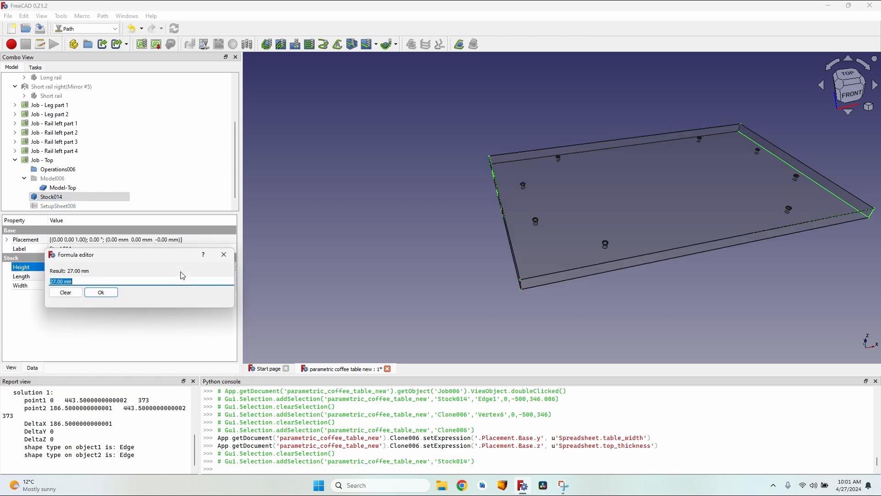
pyautogui.write('Spreadsheet.top')
pyautogui.press('Return')
pyautogui.press('Return')
# - Set the stock's Length to the formula Spreadsheet.table_length and its Width to Spreadsheet.table_width
pyautogui.click(226, 276)
pyautogui.write('=Spreadsheet.table_length')
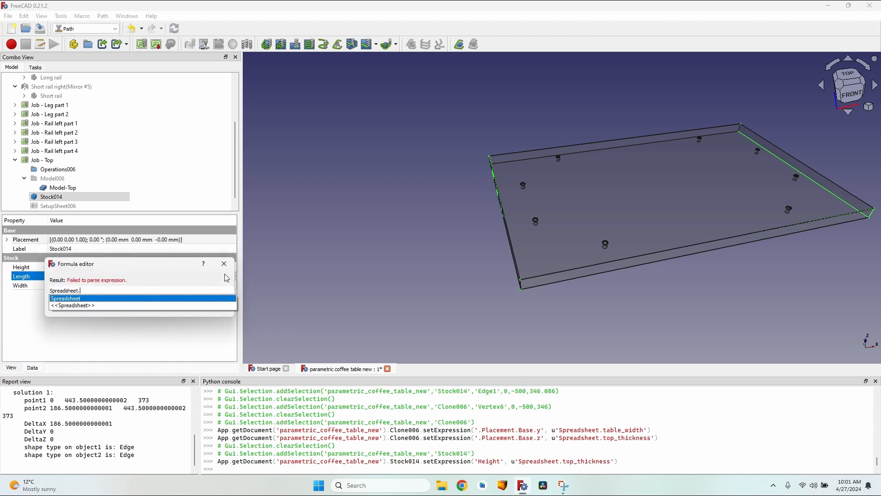
pyautogui.press('Return')
pyautogui.press('Return')
pyautogui.click(224, 285)
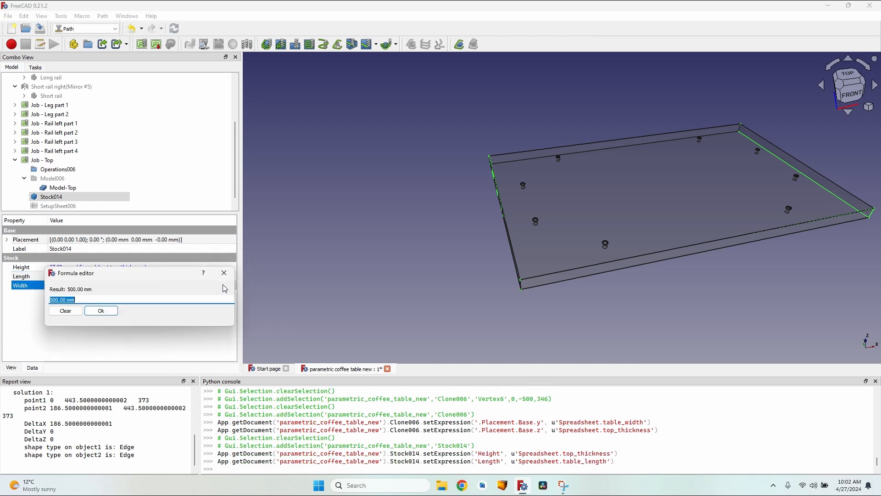
pyautogui.write('S')
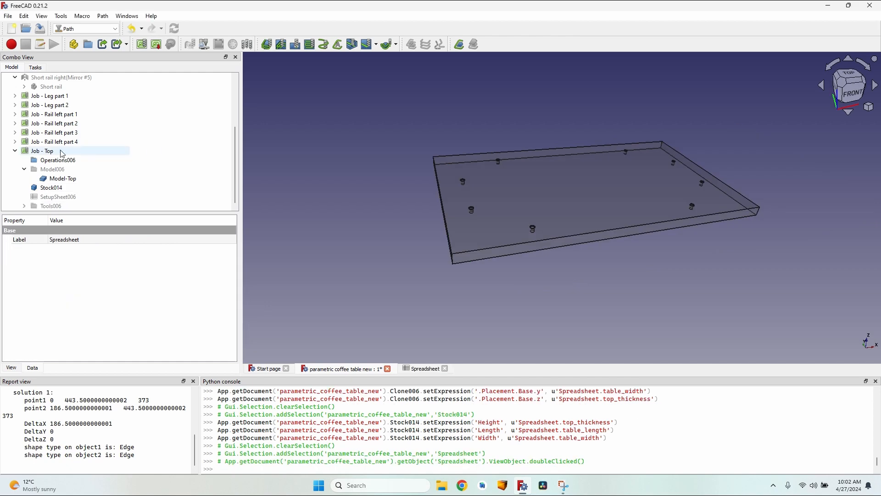
# - Add a Helix operation to Job - Top and remove the eight 9.5 mm hole faces, keeping the 12 mm ones
pyautogui.click(63, 153)
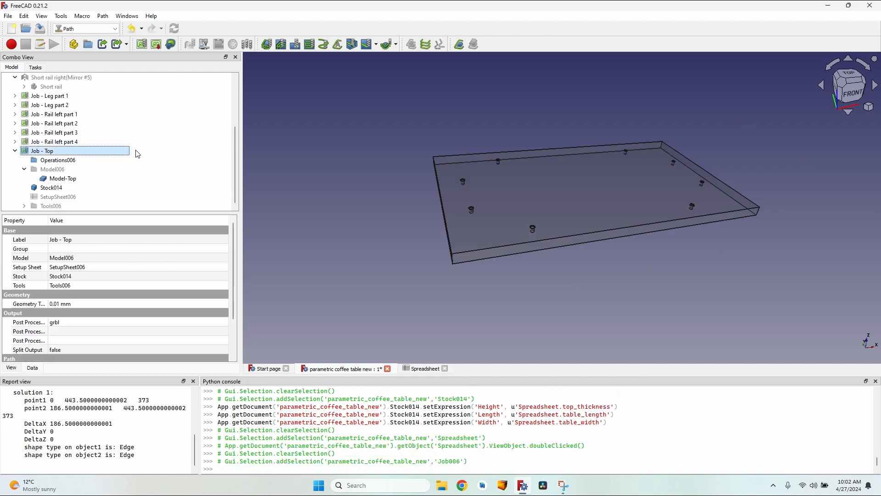
pyautogui.click(323, 44)
pyautogui.click(80, 120)
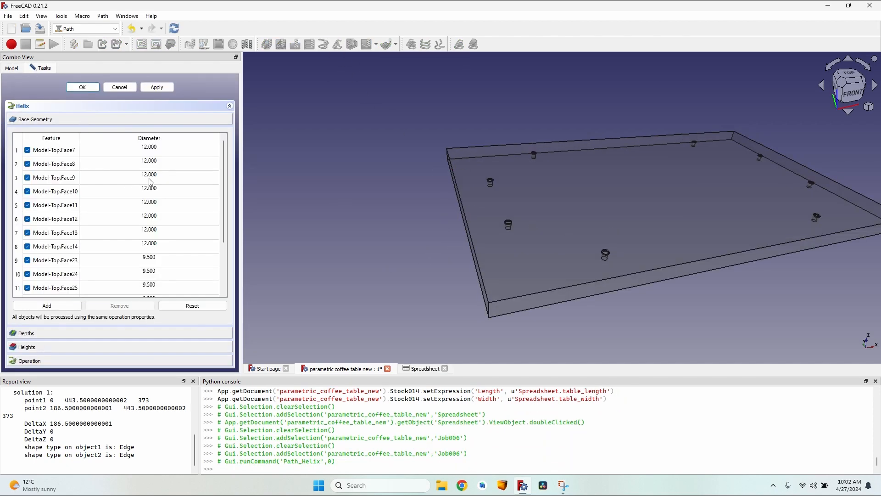
pyautogui.scroll(-2, 181, 202)
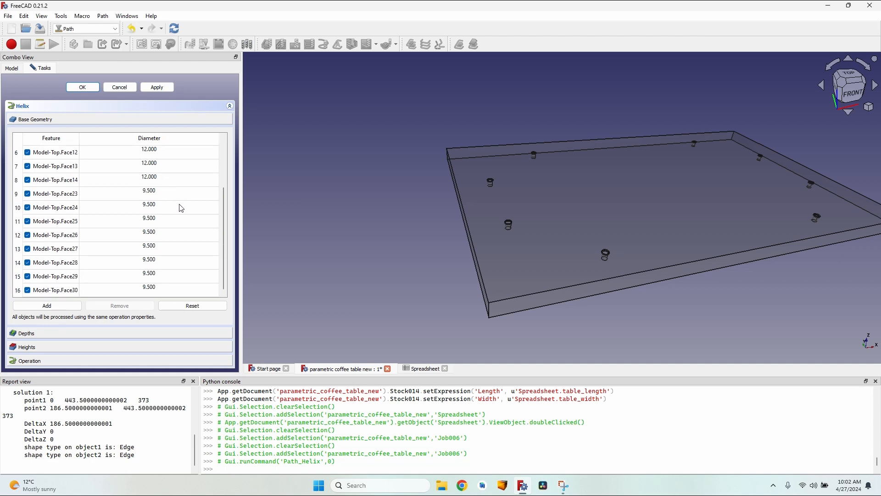
pyautogui.scroll(2, 181, 208)
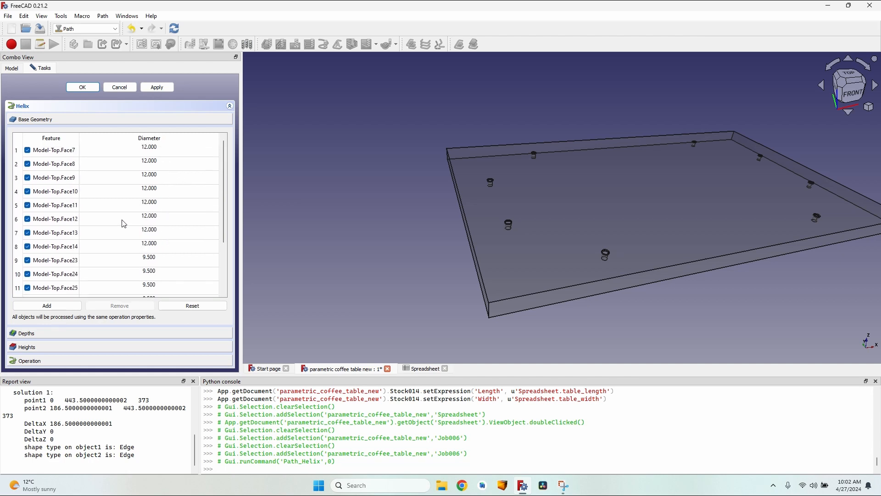
pyautogui.scroll(-2, 50, 161)
pyautogui.click(52, 194)
pyautogui.keyDown('shift'); pyautogui.click(51, 289); pyautogui.keyUp('shift')
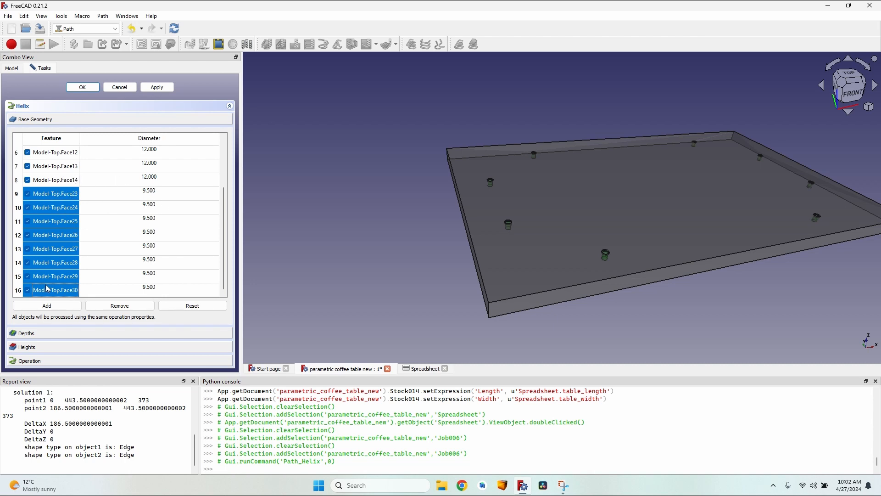
pyautogui.click(120, 306)
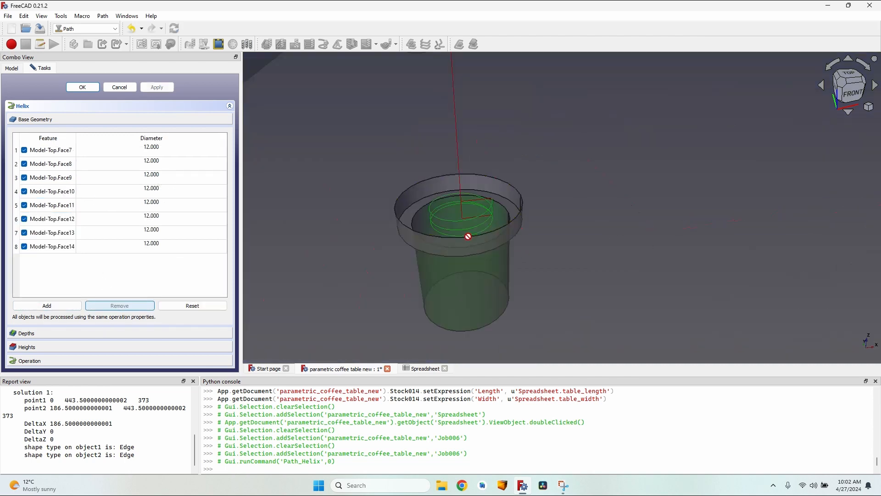
# - Inspect the helix toolpaths at the 12 mm holes and accept the operation
pyautogui.scroll(-2, 470, 199)
pyautogui.moveTo(473, 229); pyautogui.dragTo(464, 183, button='middle')
pyautogui.scroll(-7, 421, 208)
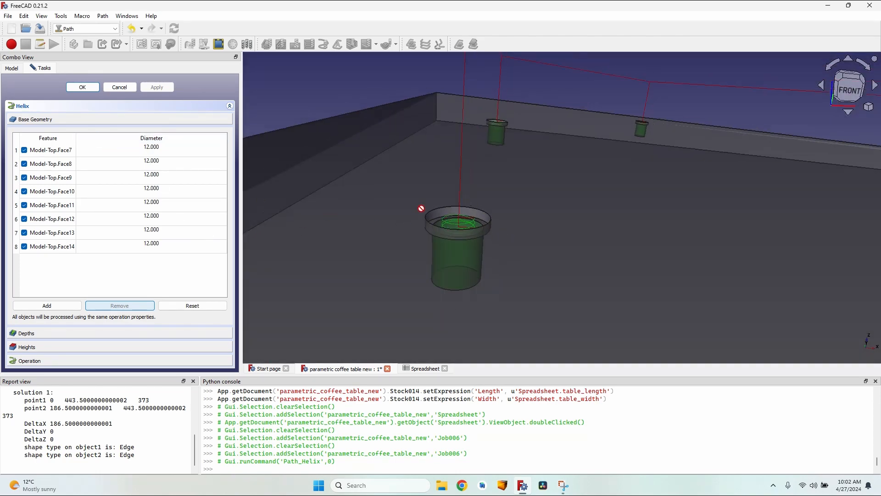
pyautogui.moveTo(525, 211); pyautogui.dragTo(369, 143, button='middle')
pyautogui.scroll(-1, 370, 144)
pyautogui.scroll(3, 315, 173)
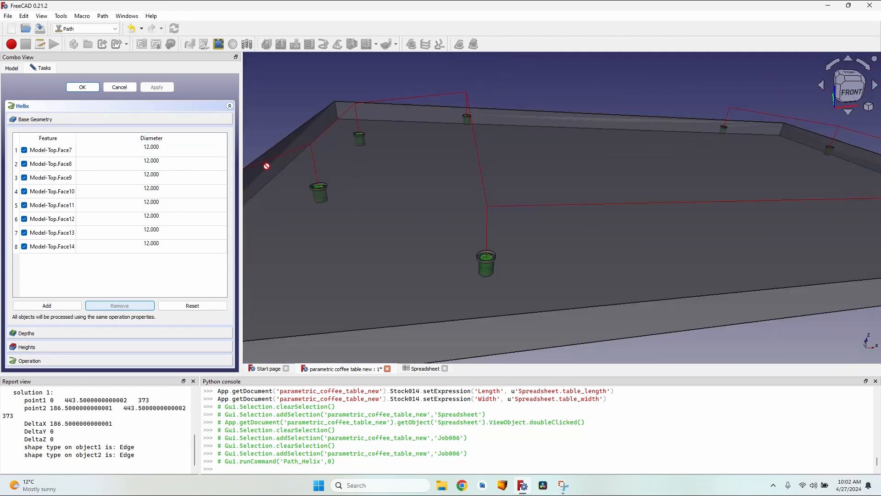
pyautogui.click(82, 88)
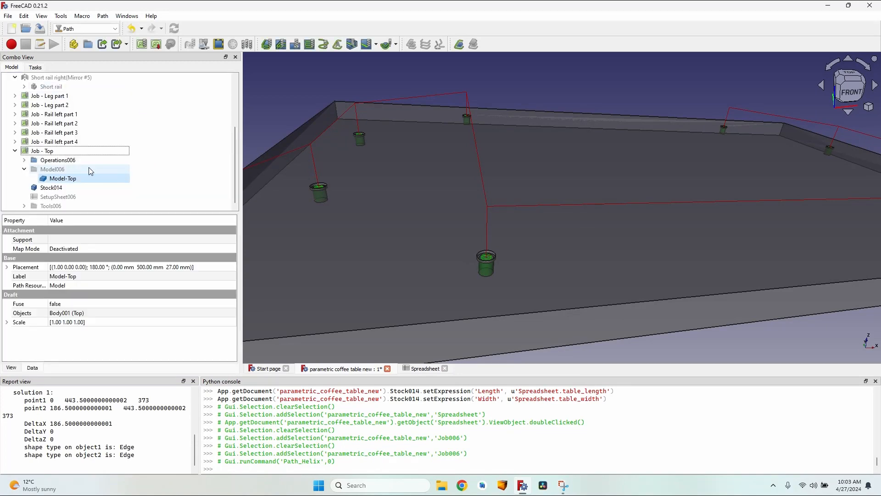
# - Add a second Helix operation to Job - Top, removing the eight 12 mm faces to leave only the 9.5 mm holes
pyautogui.click(440, 169)
pyautogui.click(276, 100)
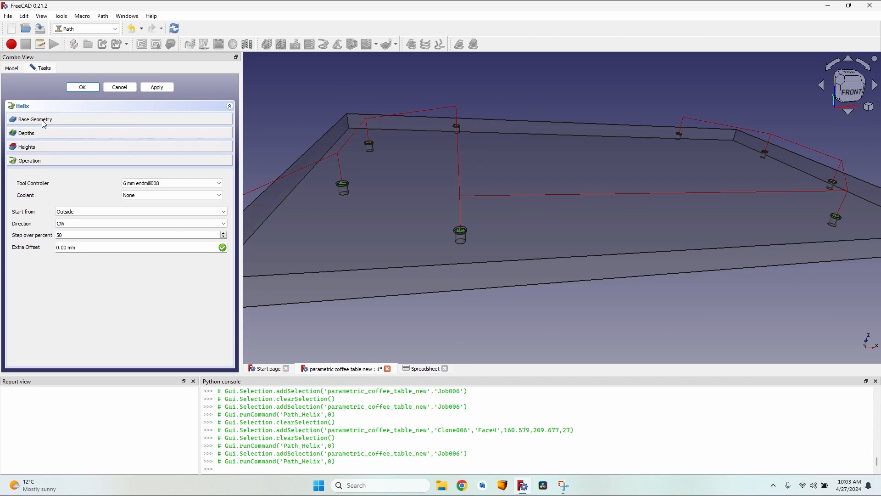
pyautogui.click(43, 121)
pyautogui.click(52, 155)
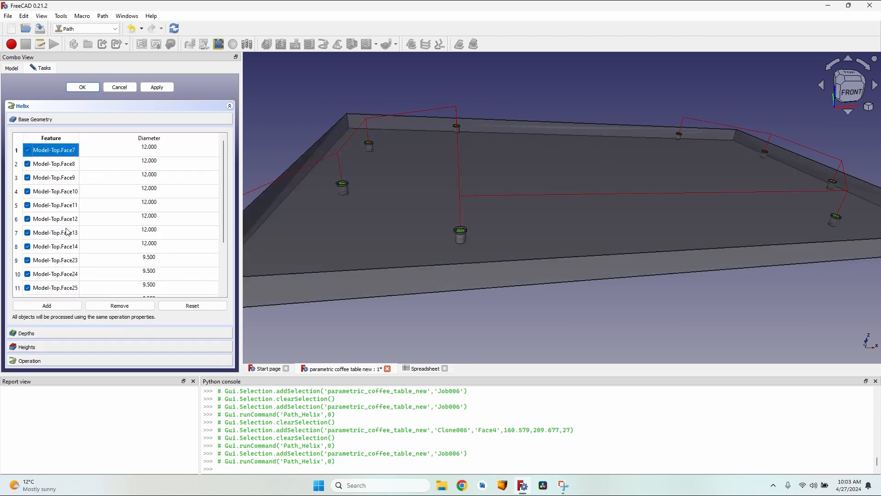
pyautogui.keyDown('shift'); pyautogui.click(59, 247); pyautogui.keyUp('shift')
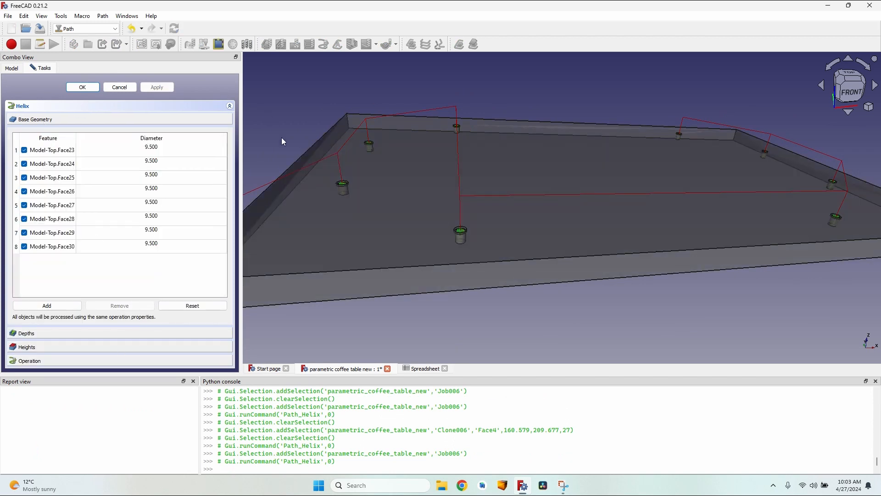
pyautogui.scroll(5, 344, 198)
pyautogui.scroll(-2, 346, 201)
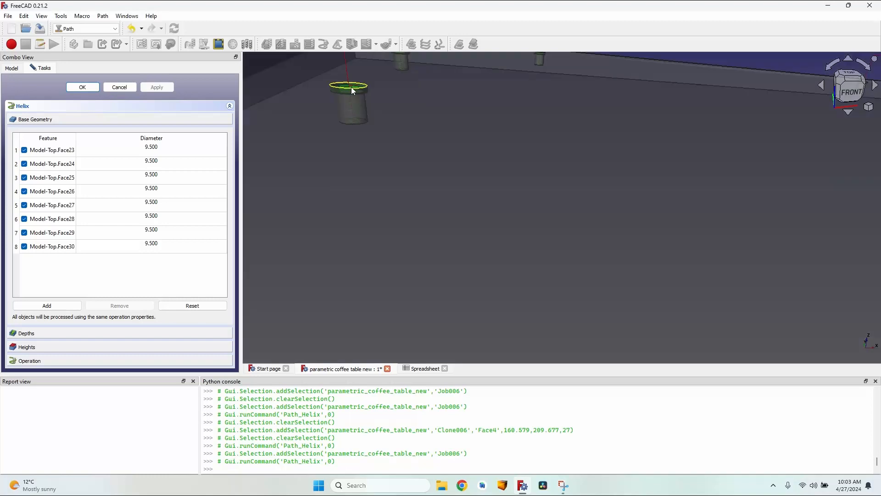
pyautogui.click(64, 334)
pyautogui.press('Return')
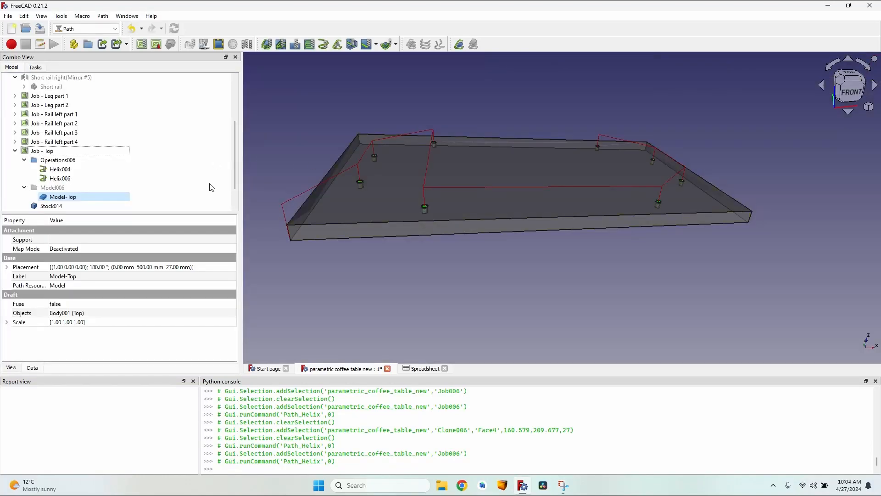
# - Set the Table width in the spreadsheet to 600
pyautogui.click(424, 368)
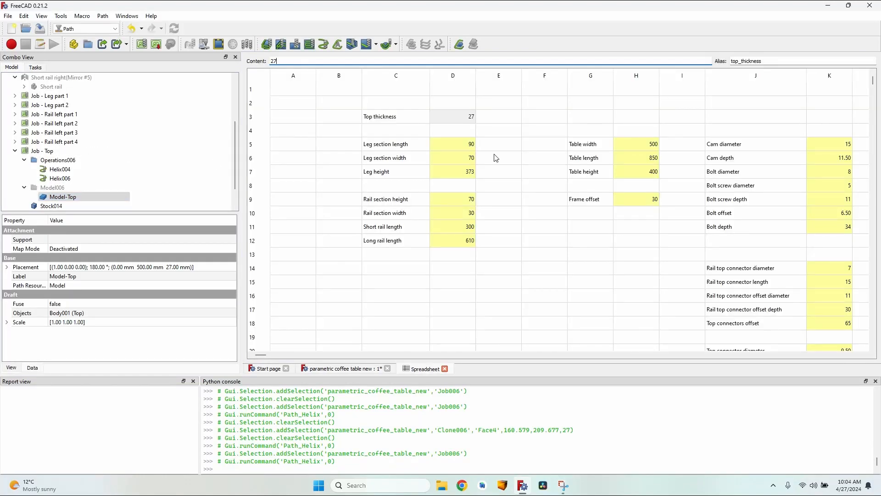
pyautogui.click(631, 139)
pyautogui.write('600')
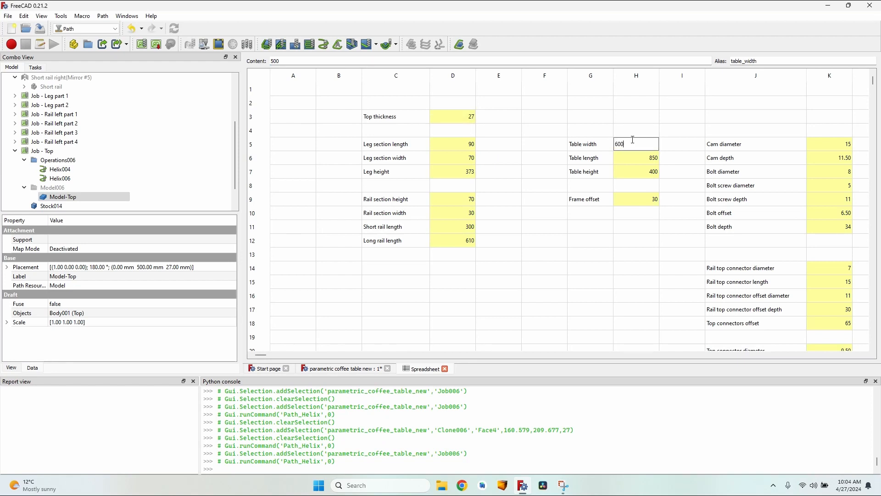
pyautogui.click(643, 156)
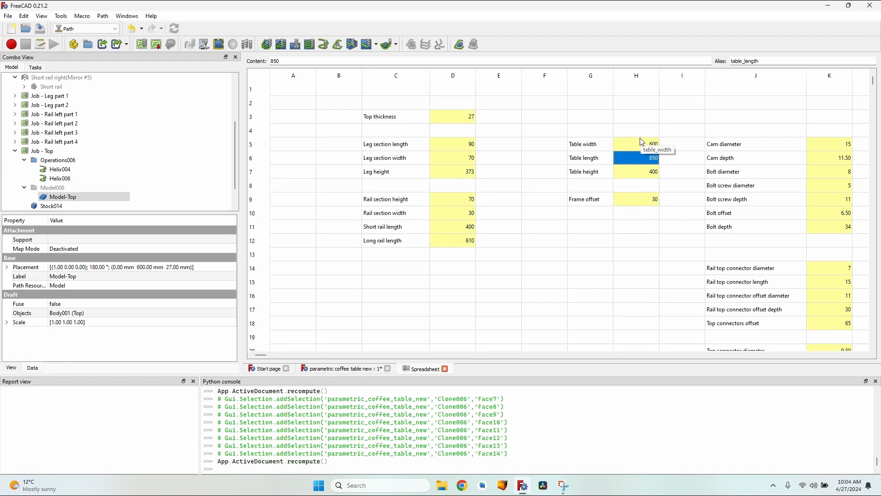
# - Set the Table length in the spreadsheet to 700
pyautogui.write('700')
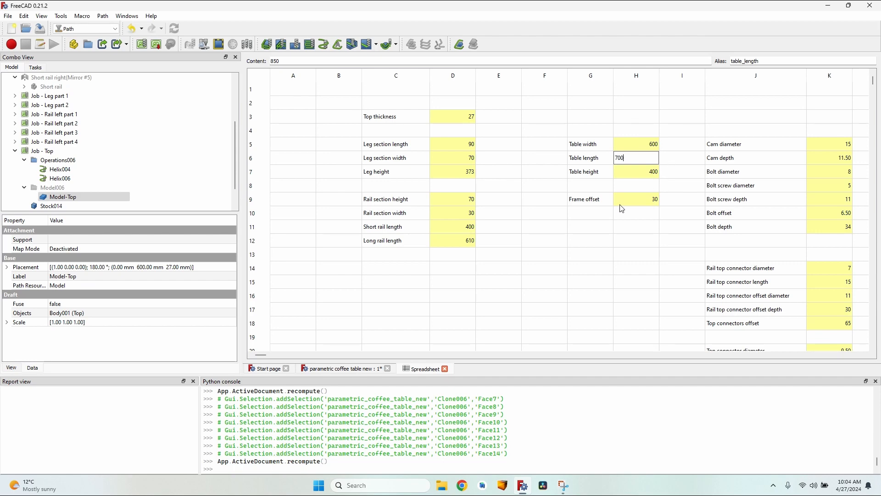
pyautogui.press('Return')
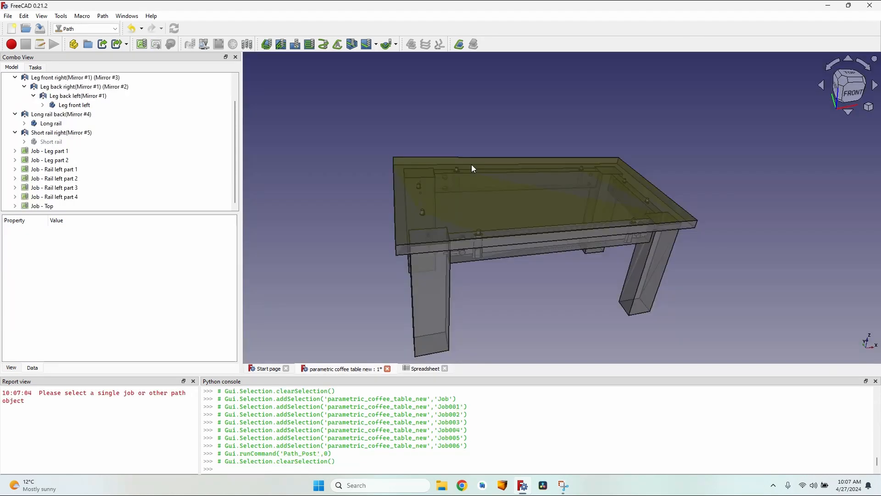
# - Post-process Job - Leg part 1 and Job - Leg part 2, saving their G-code as holes in leg.nc and holes in leg - part 2.nc
pyautogui.click(51, 151)
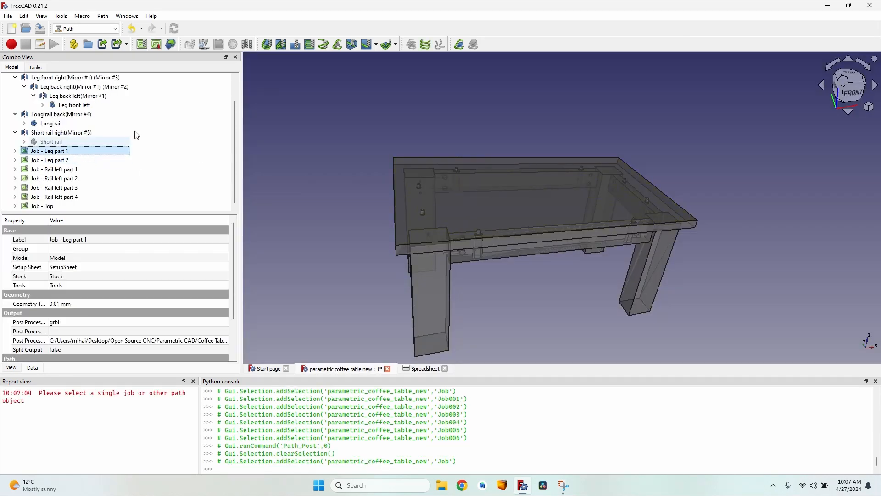
pyautogui.click(156, 44)
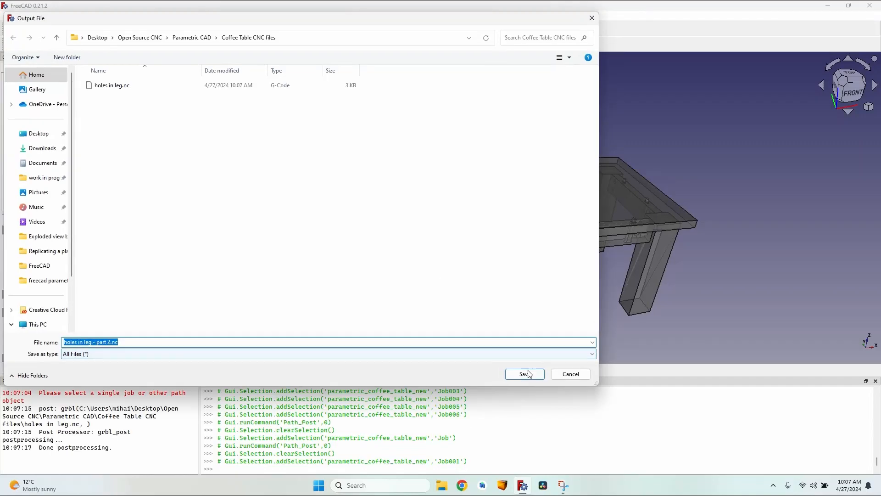
pyautogui.click(521, 373)
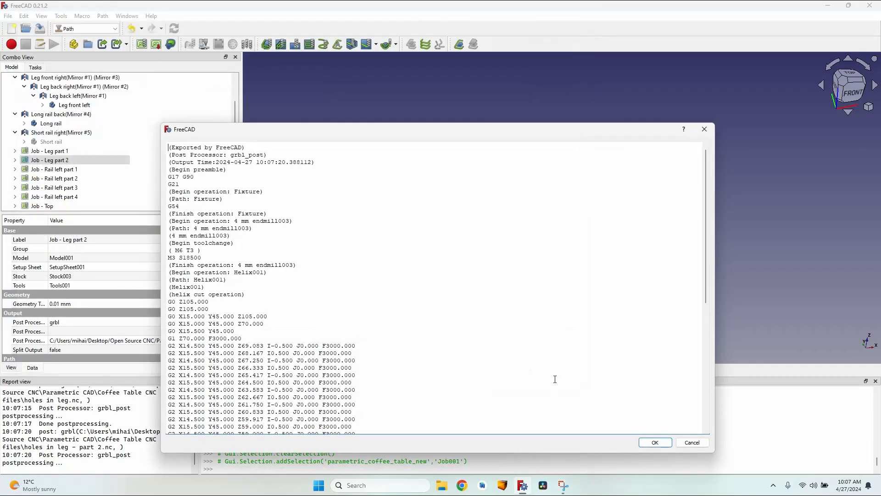
pyautogui.click(666, 439)
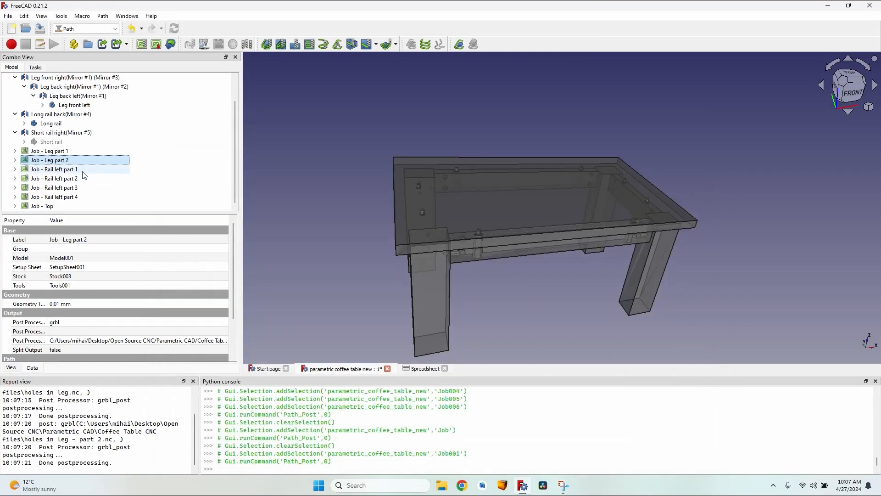
# - Post-process Job - Rail left part 1, save its G-code as rail part 1.nc and accept the generated code
pyautogui.click(83, 172)
pyautogui.click(156, 44)
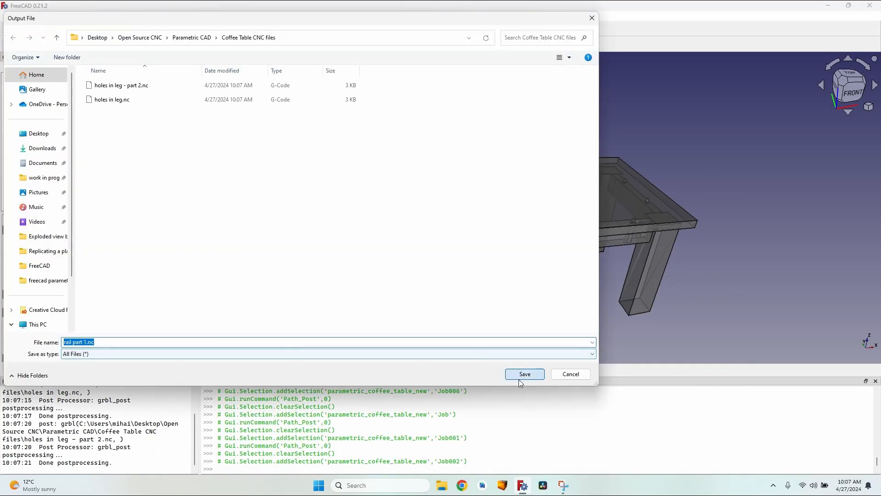
pyautogui.click(520, 374)
pyautogui.click(655, 442)
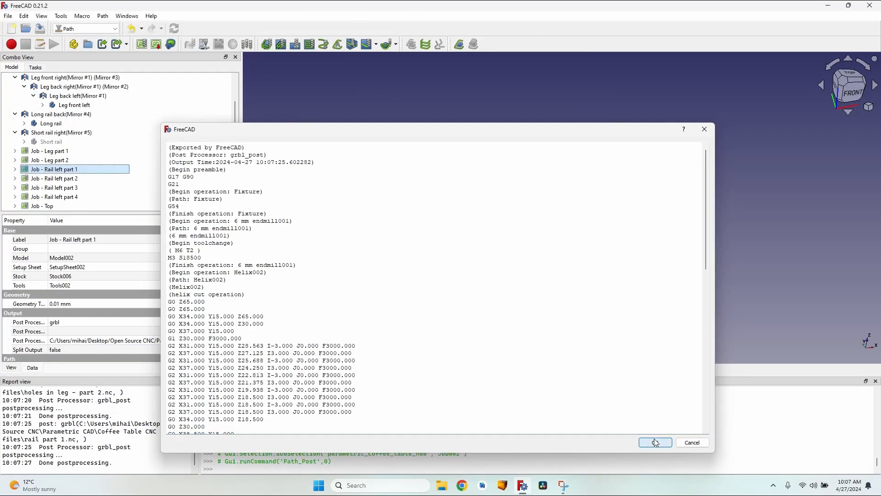
# - Post-process Job - Rail left part 2 and Job - Rail left part 3, saving the G-code as rail part 2.nc and rail part 3.nc
pyautogui.click(55, 178)
pyautogui.click(156, 44)
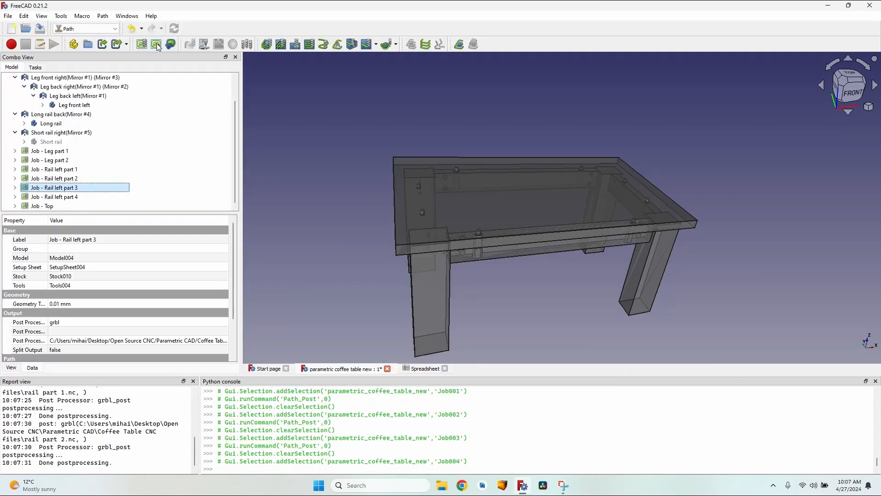
pyautogui.click(156, 44)
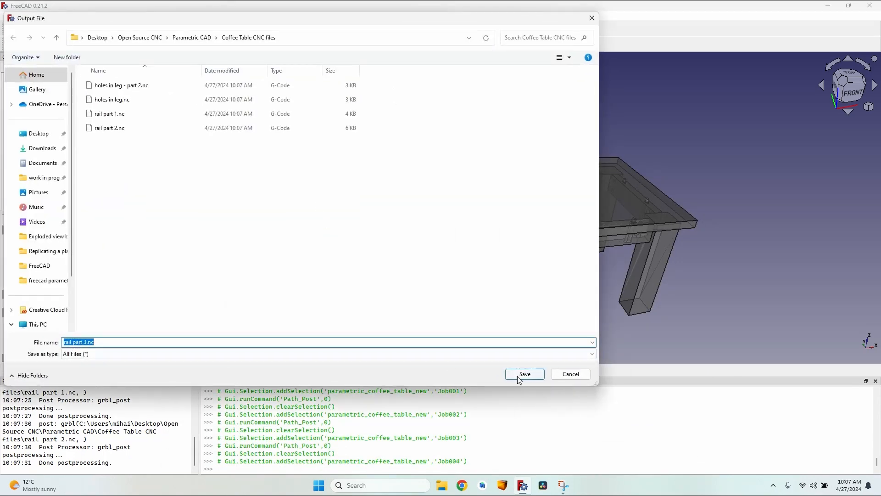
pyautogui.click(521, 371)
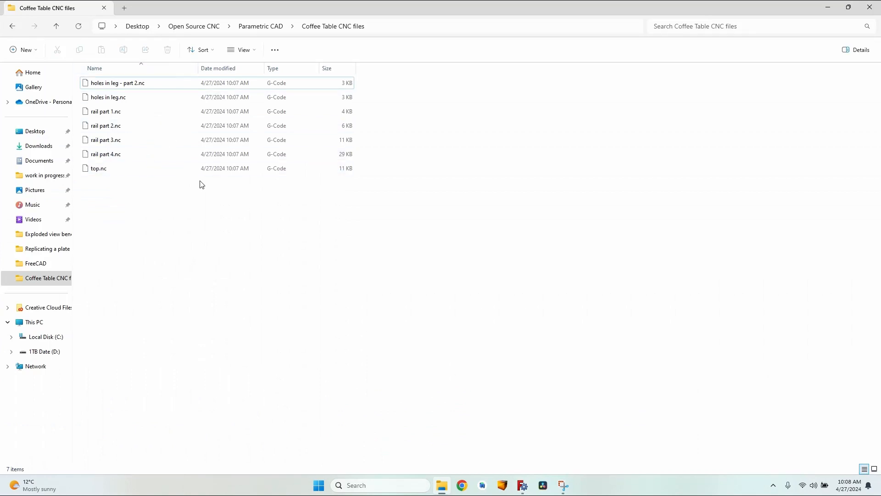
# - Switch from the exported G-code folder back to FreeCAD to view the coffee table model
pyautogui.click(523, 485)
pyautogui.scroll(2, 416, 220)
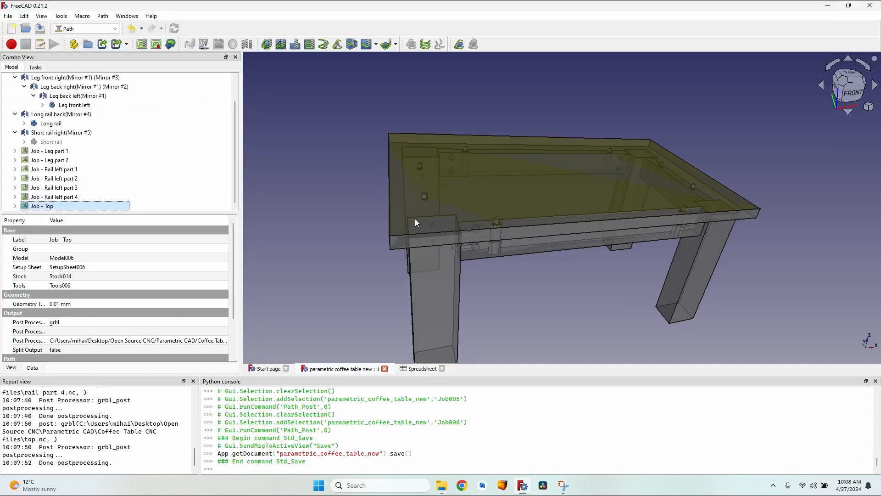